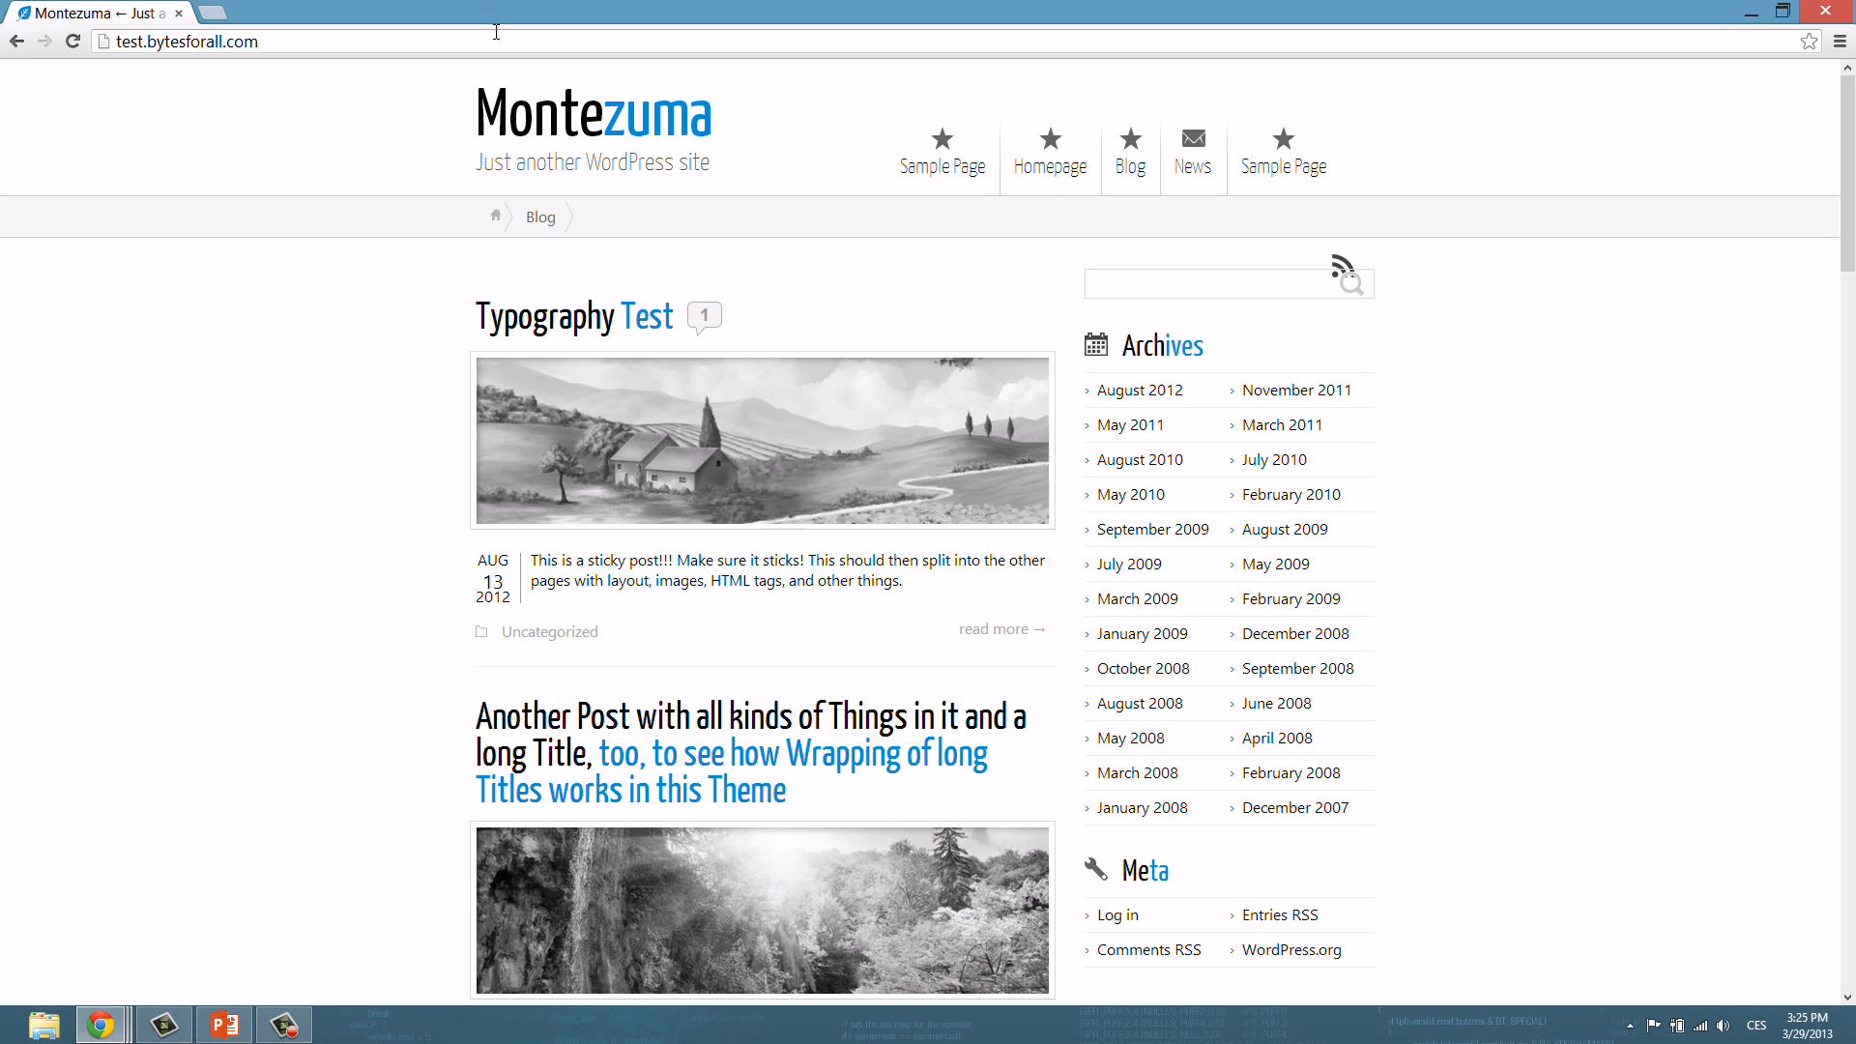
Open hostgator.com in a new Chrome tab, then bring the PowerPoint presentation back up.
left_click(209, 15)
type("hostgator.com")
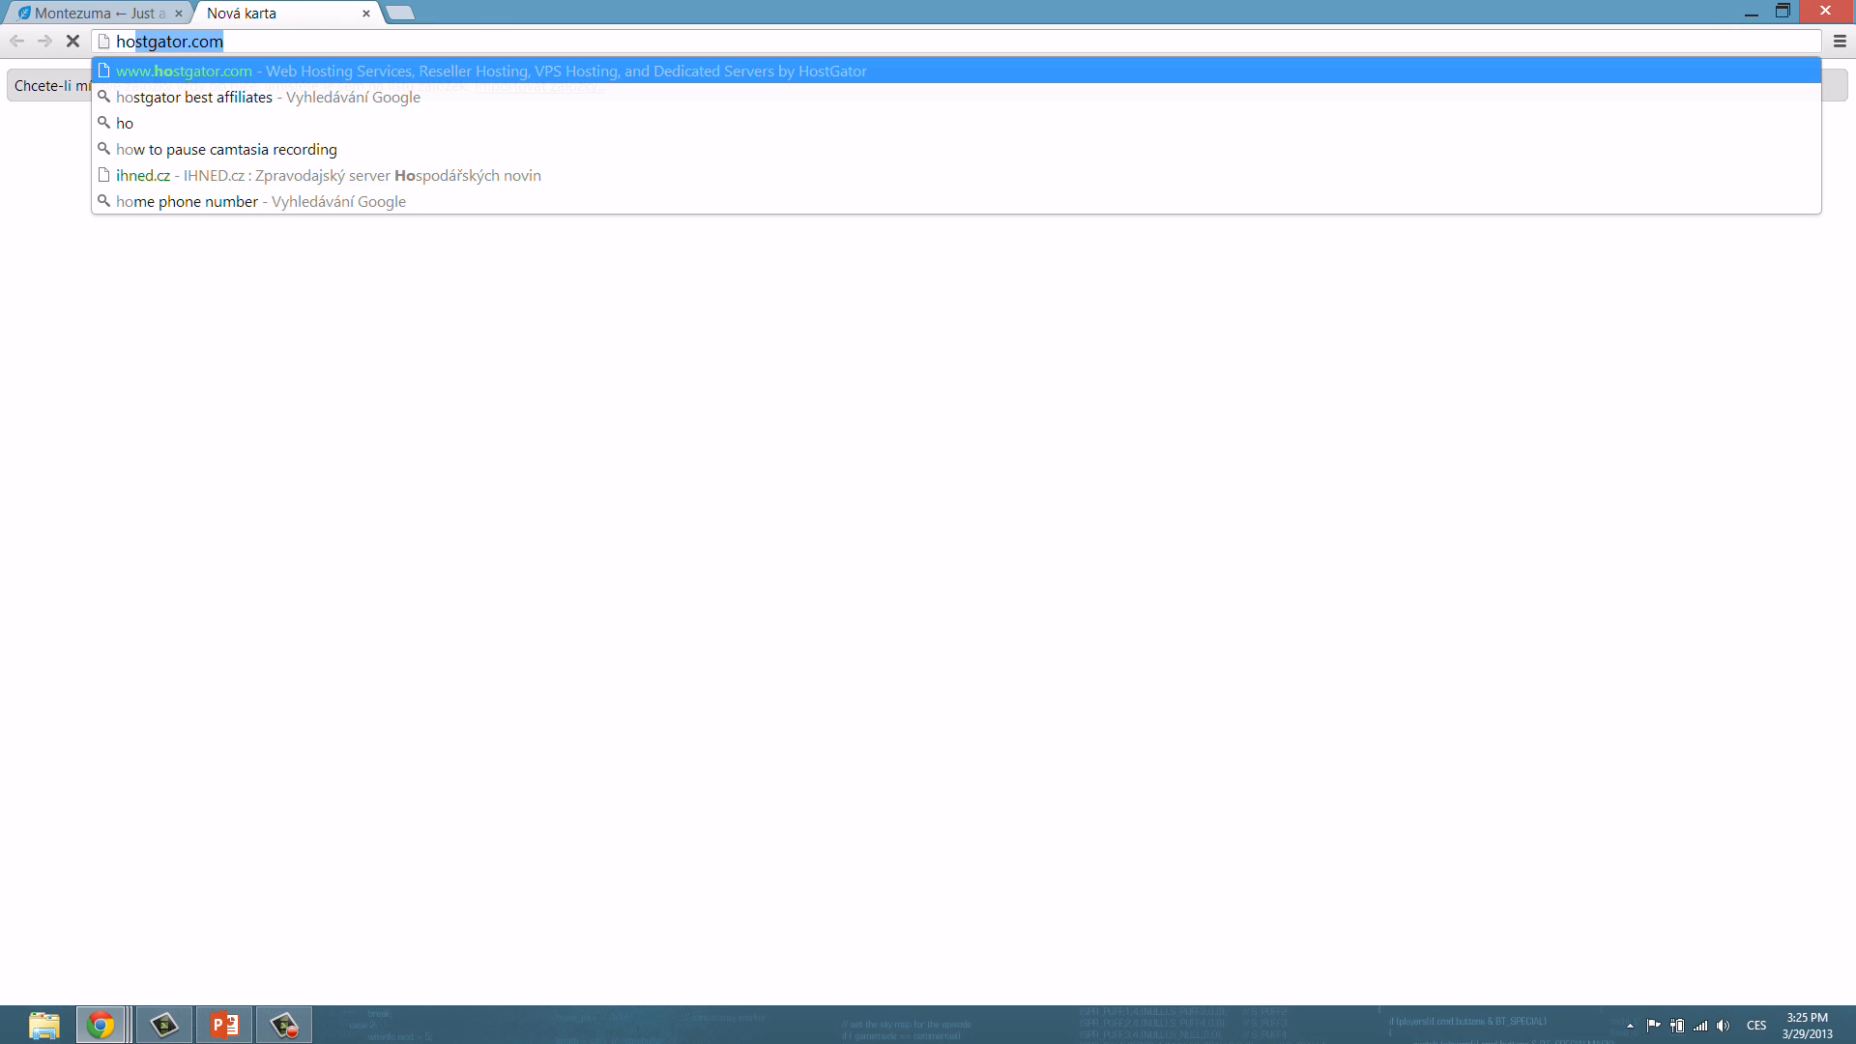
key("Return")
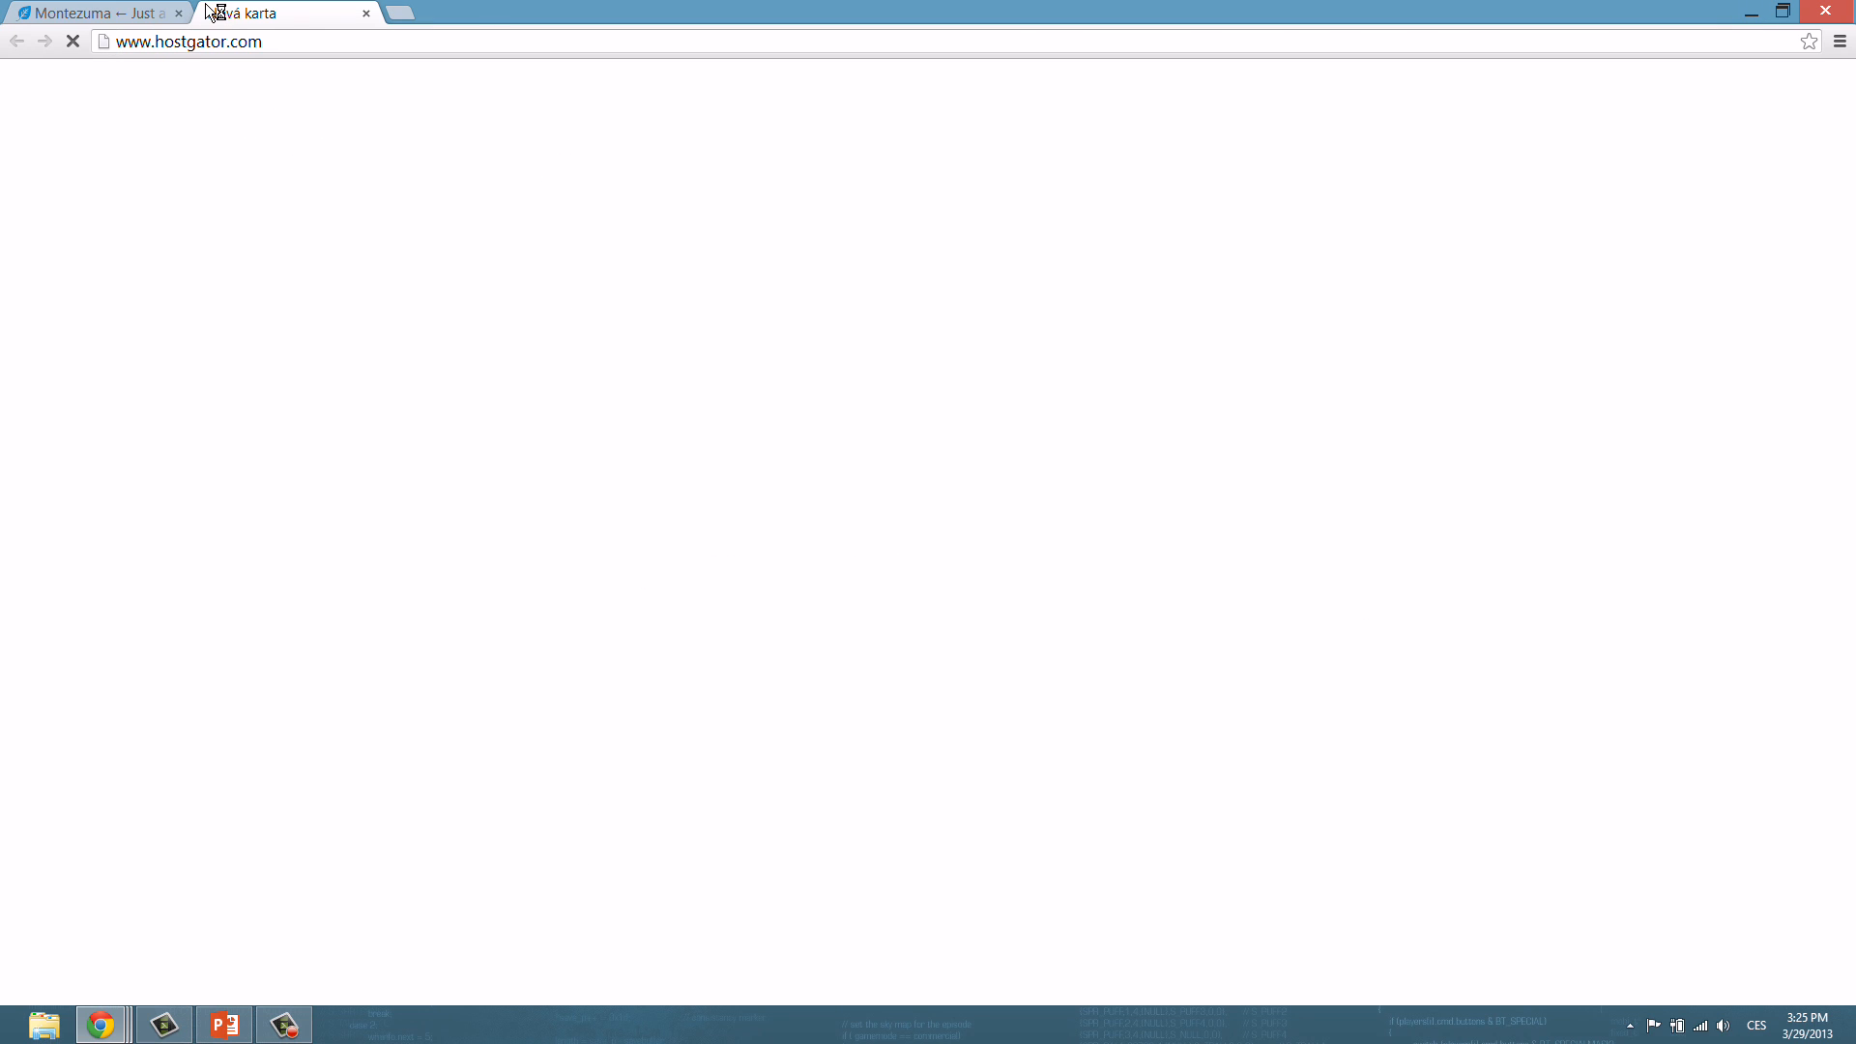
left_click(230, 1026)
Show slide 3 with the 25% hosting coupon, then minimize PowerPoint to return to Chrome.
left_click(181, 437)
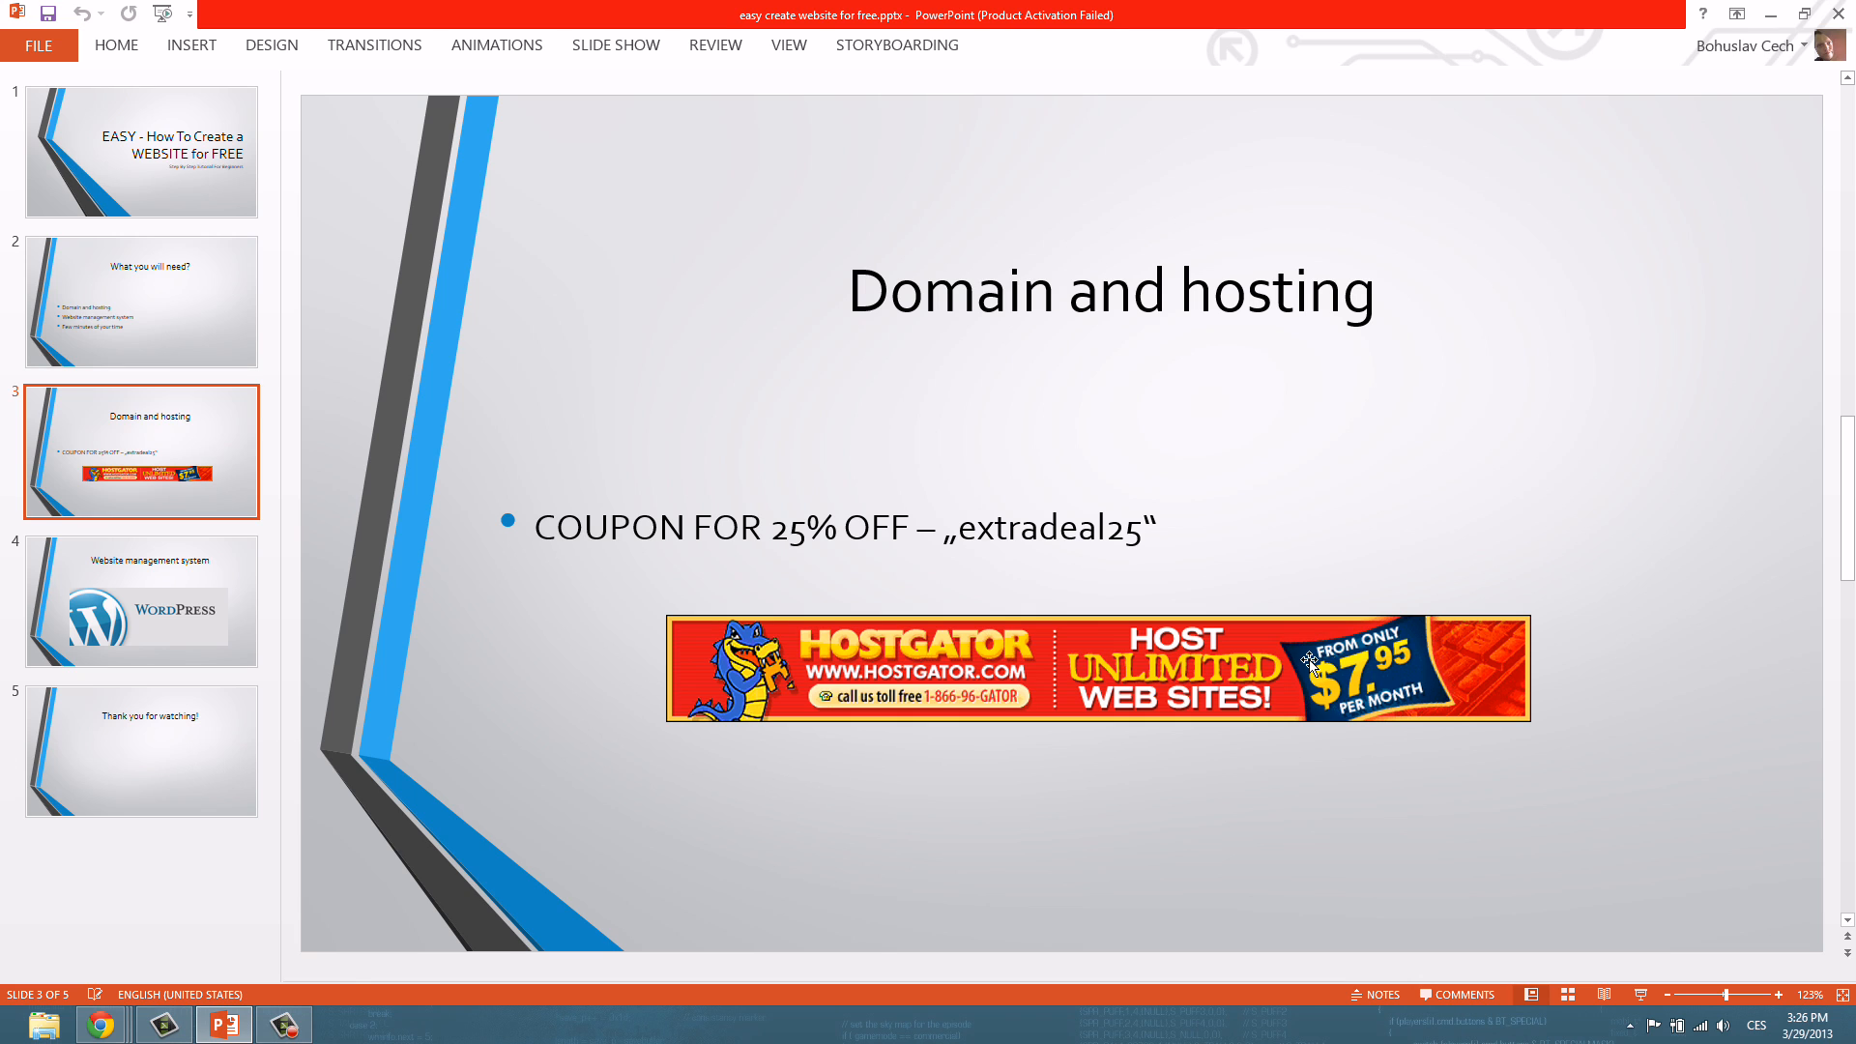
left_click(292, 1025)
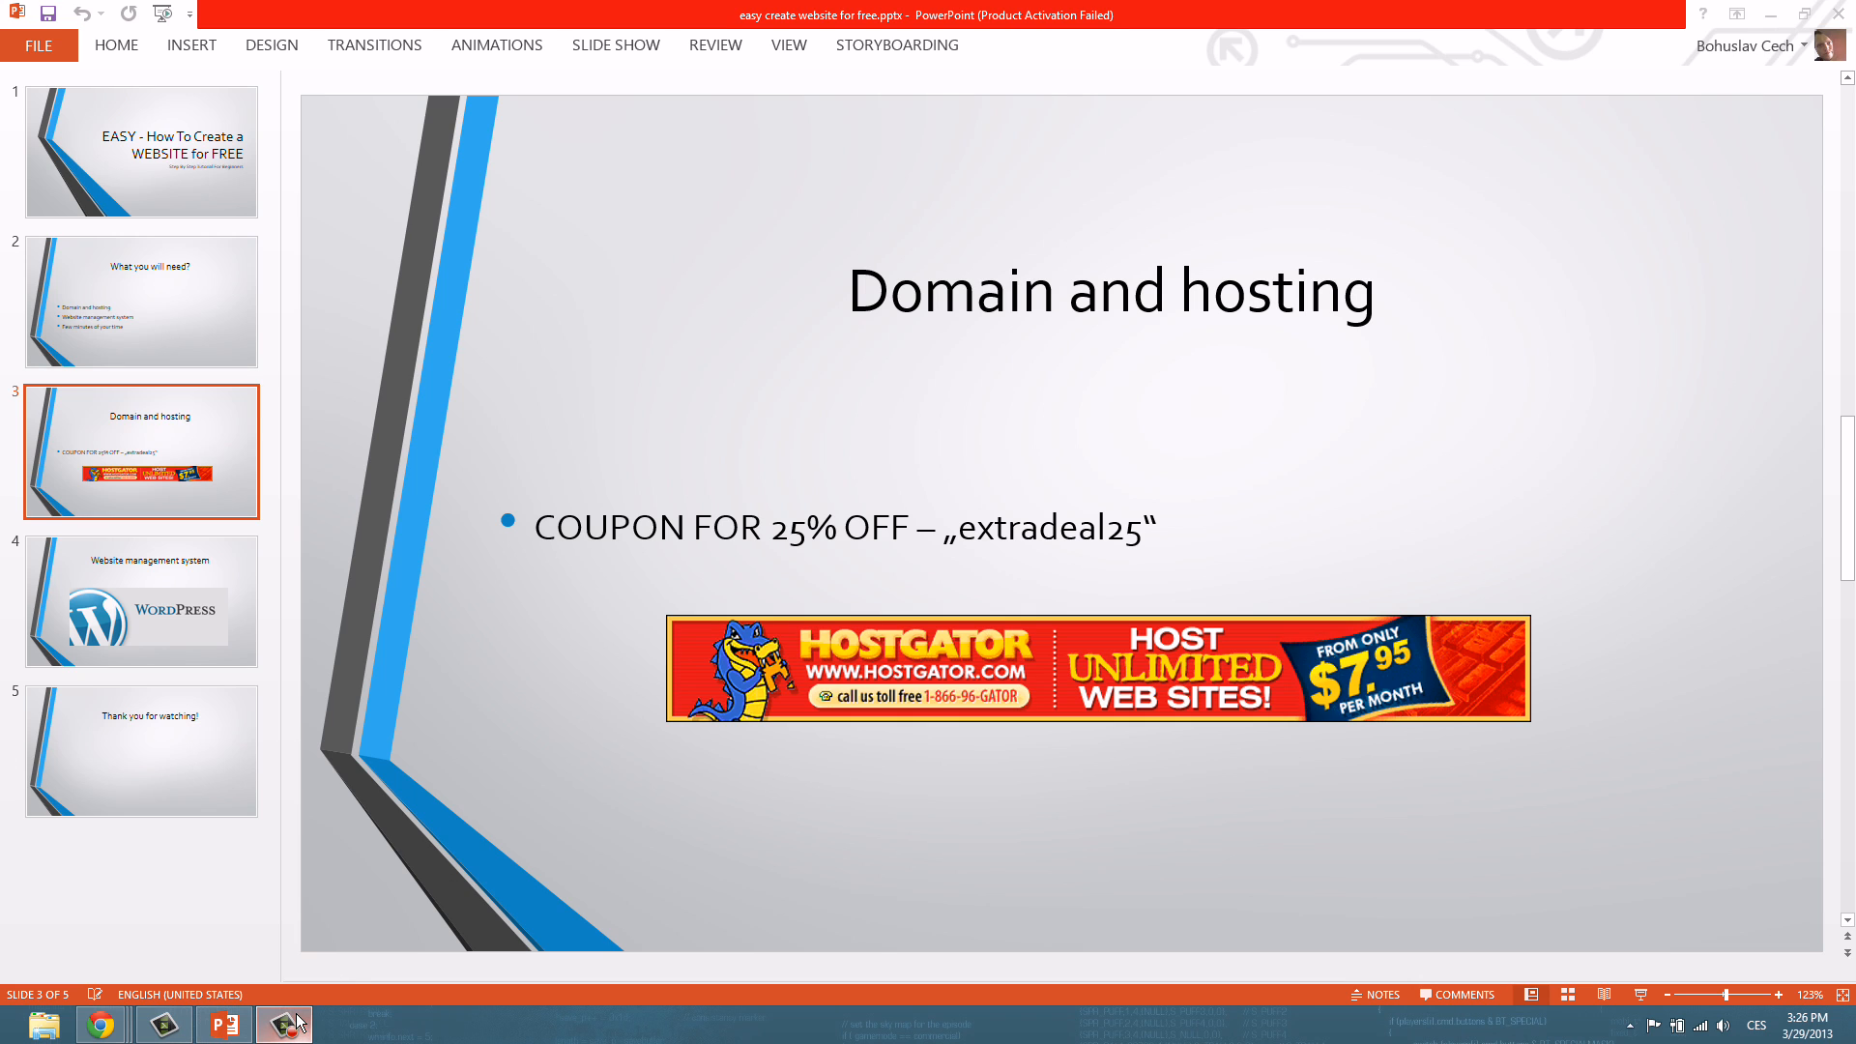
mouse_move(212, 1031)
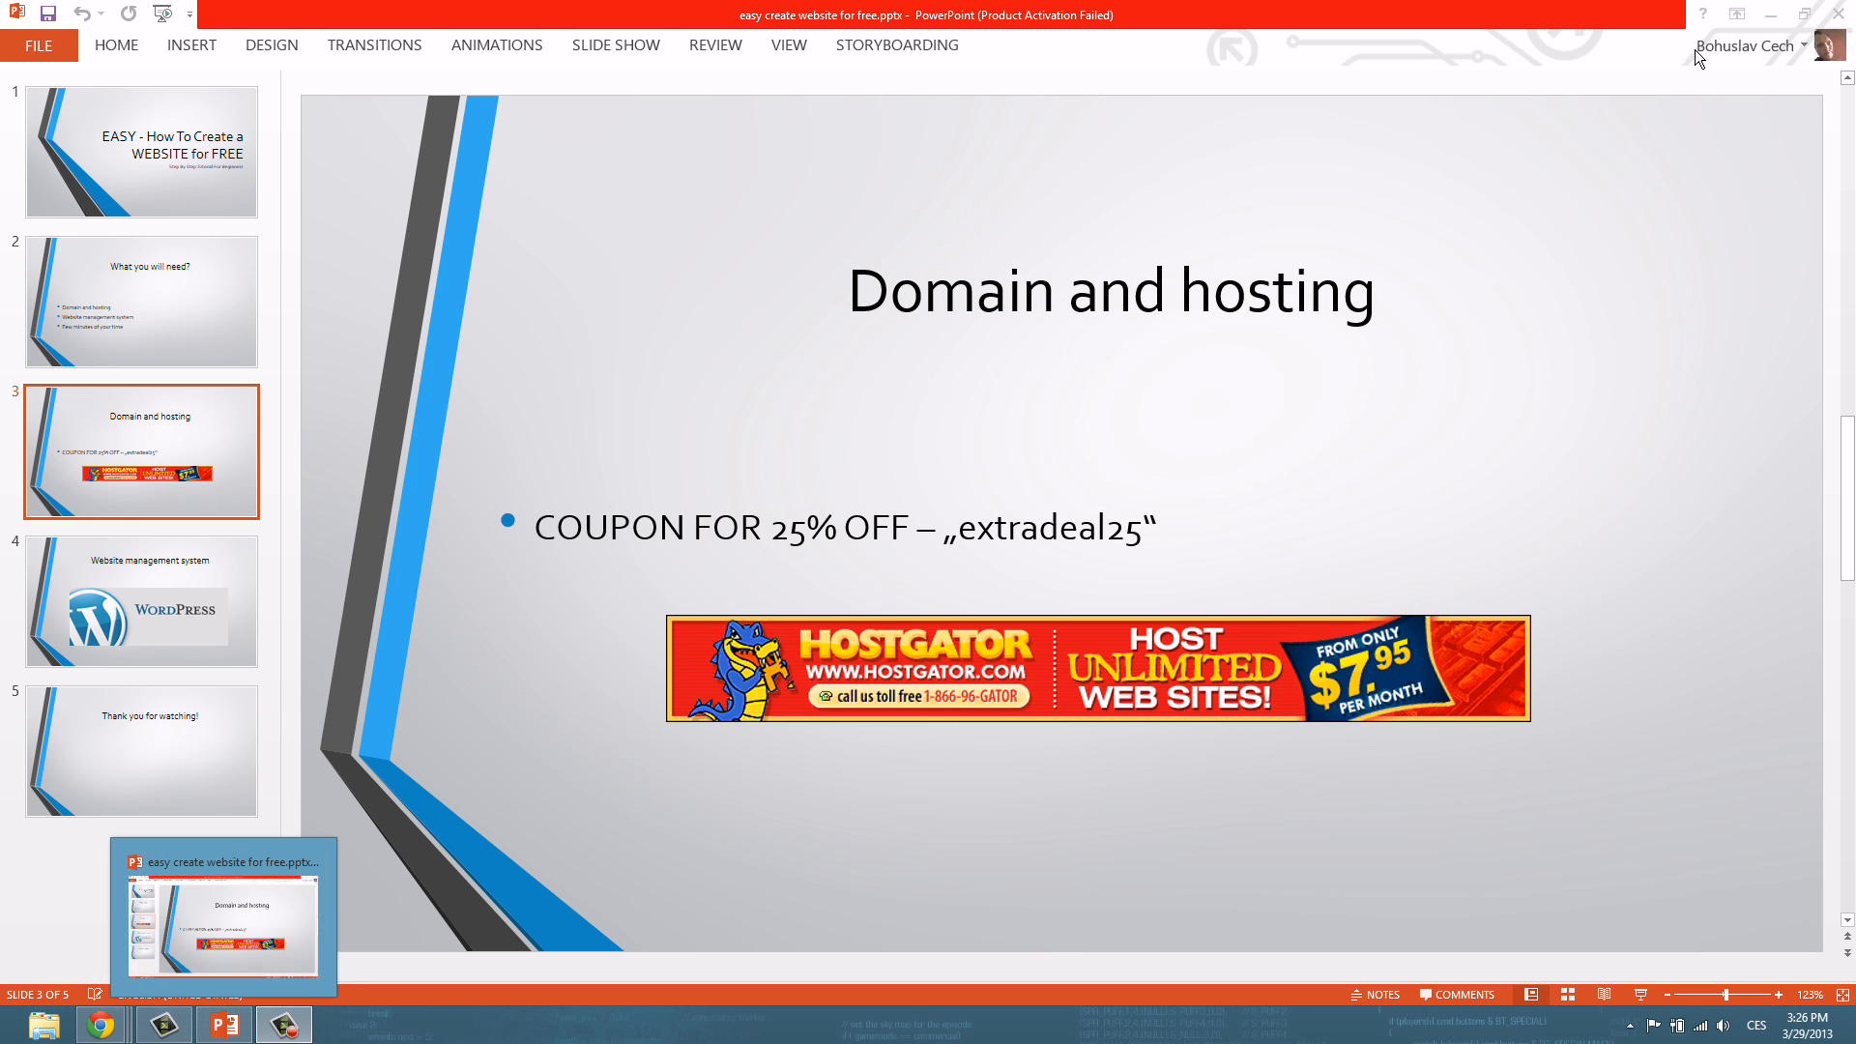
left_click(1771, 15)
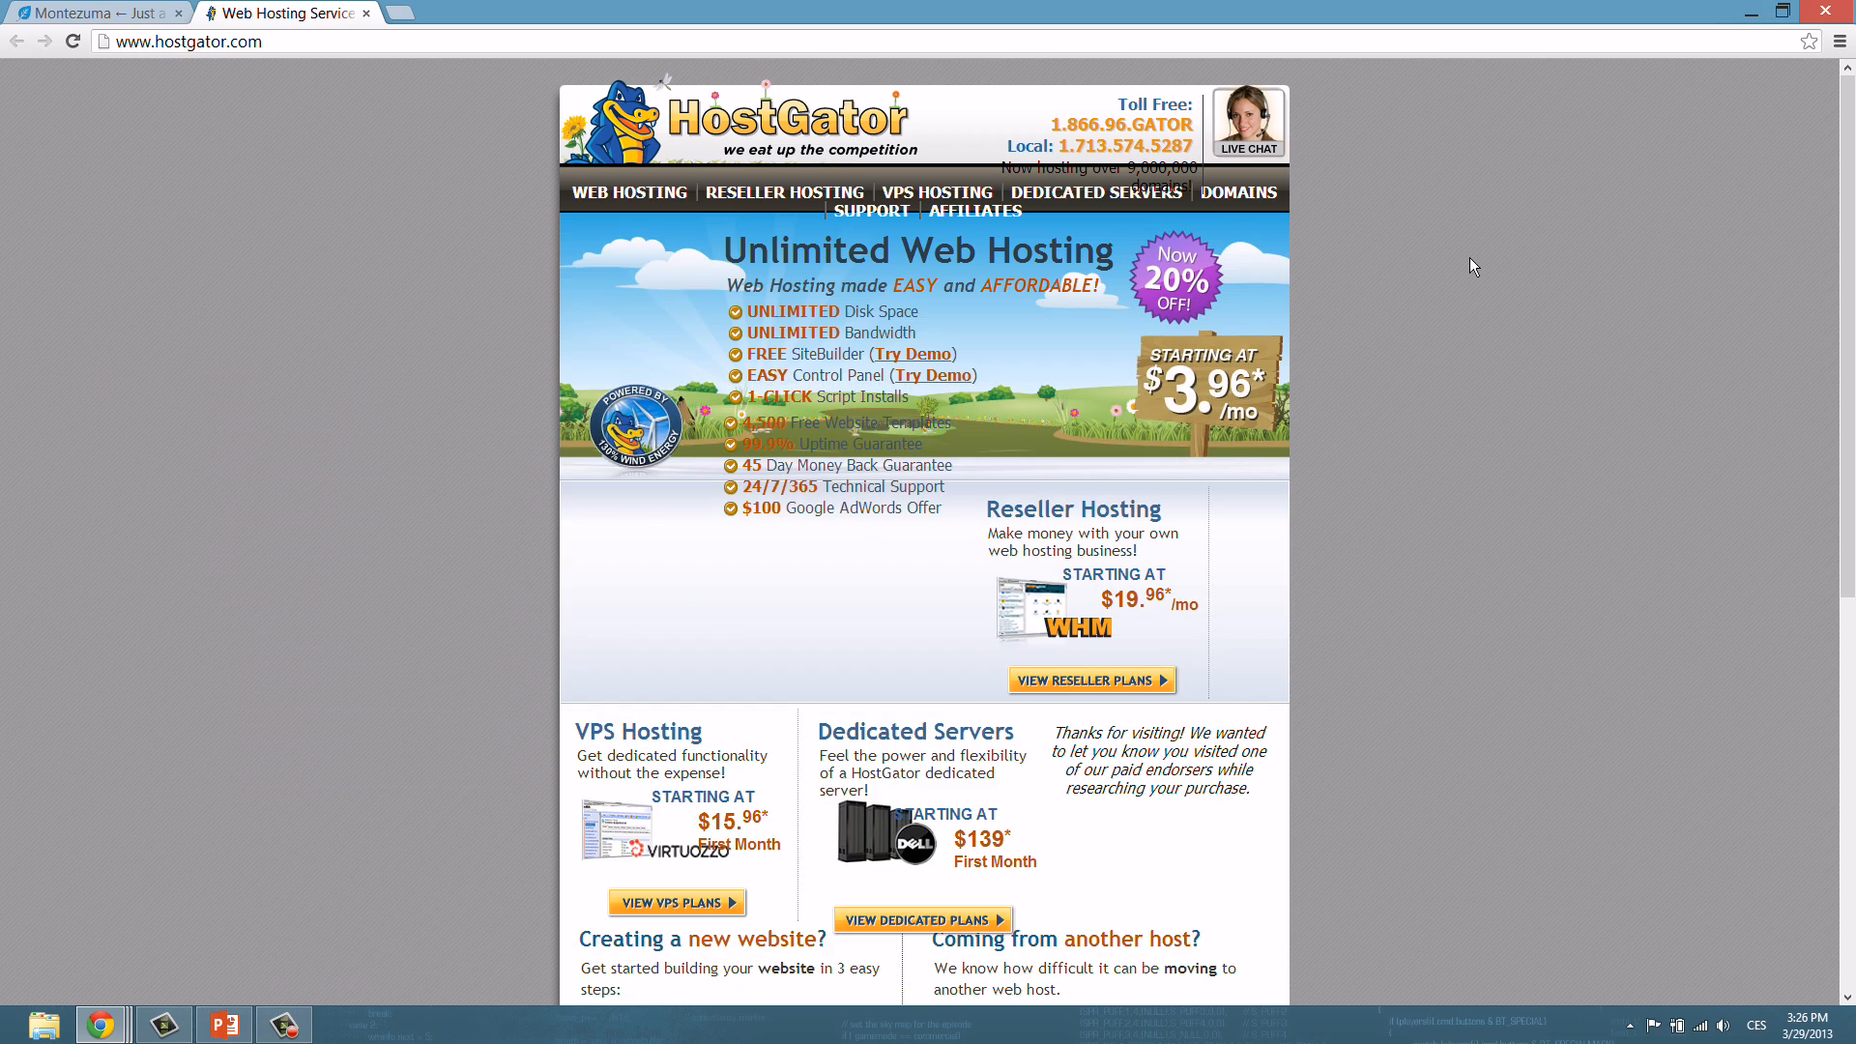
Browse HostGator's awards page, then go home and open the Web Hosting plans page.
scroll(1469, 257, "down", 7)
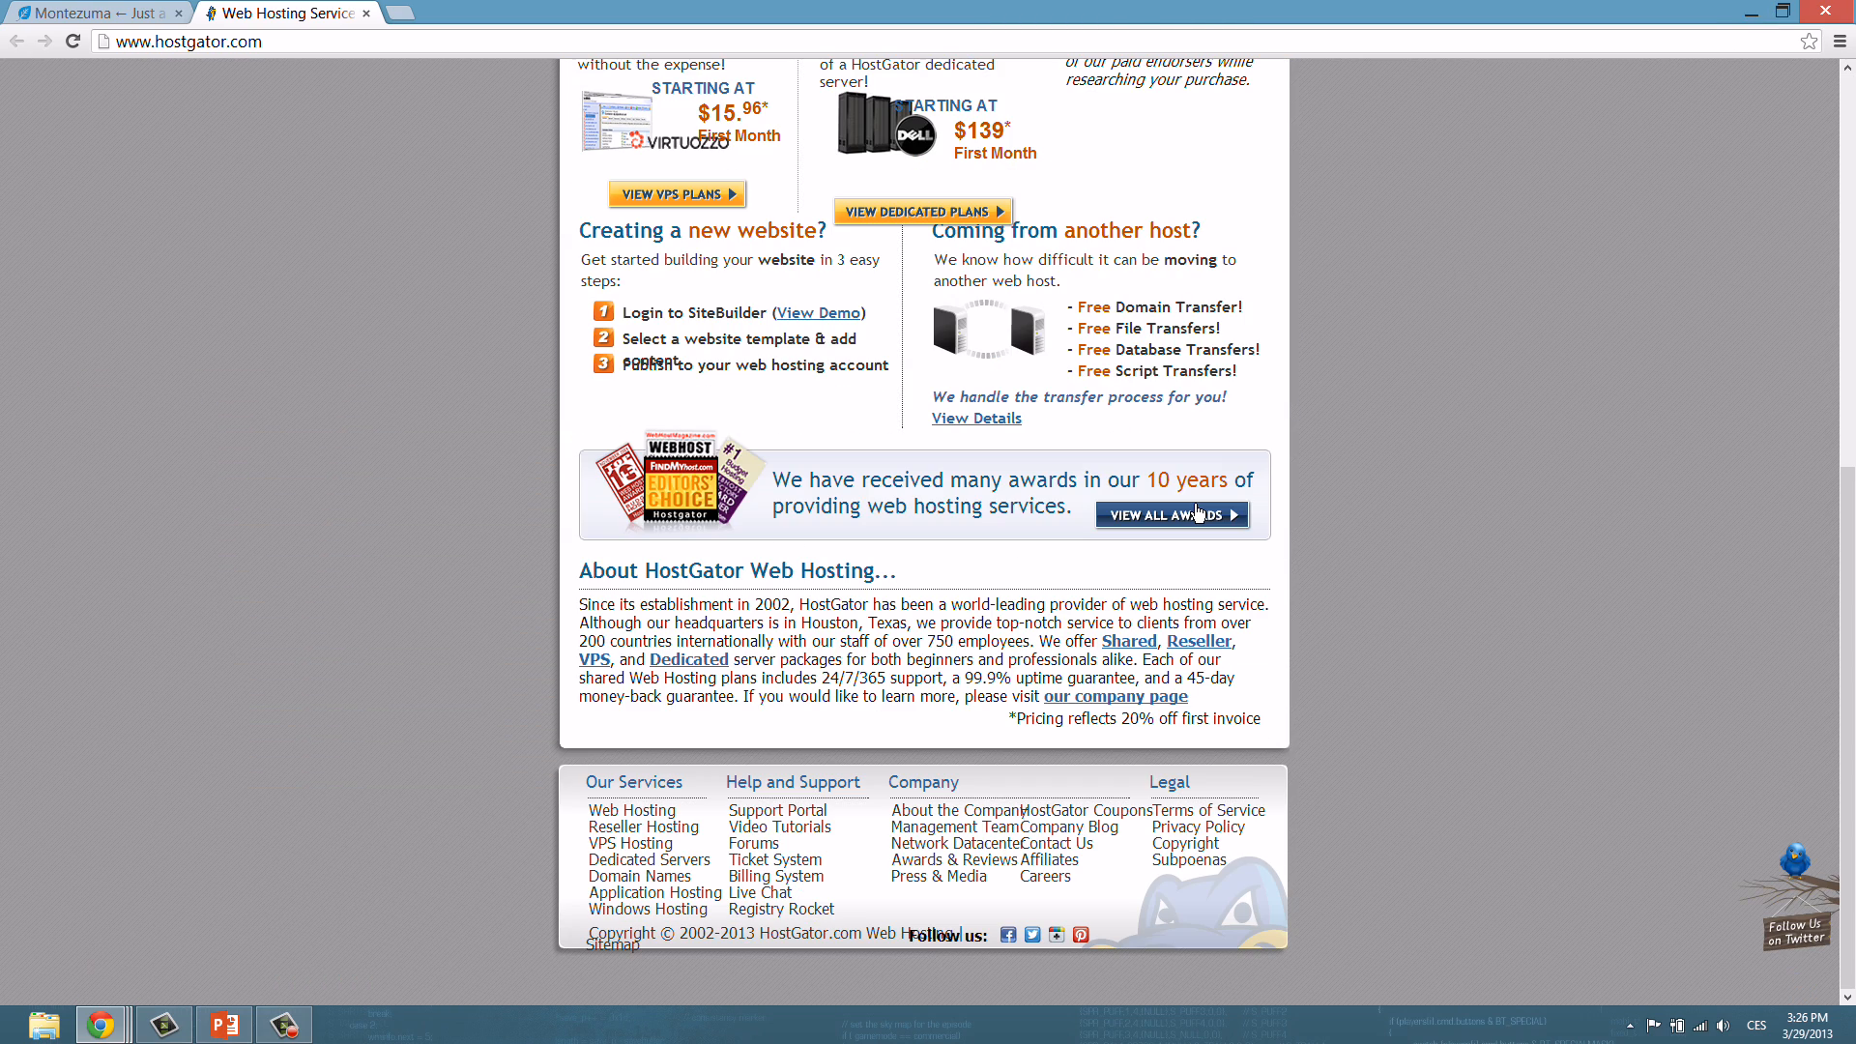
left_click(1199, 513)
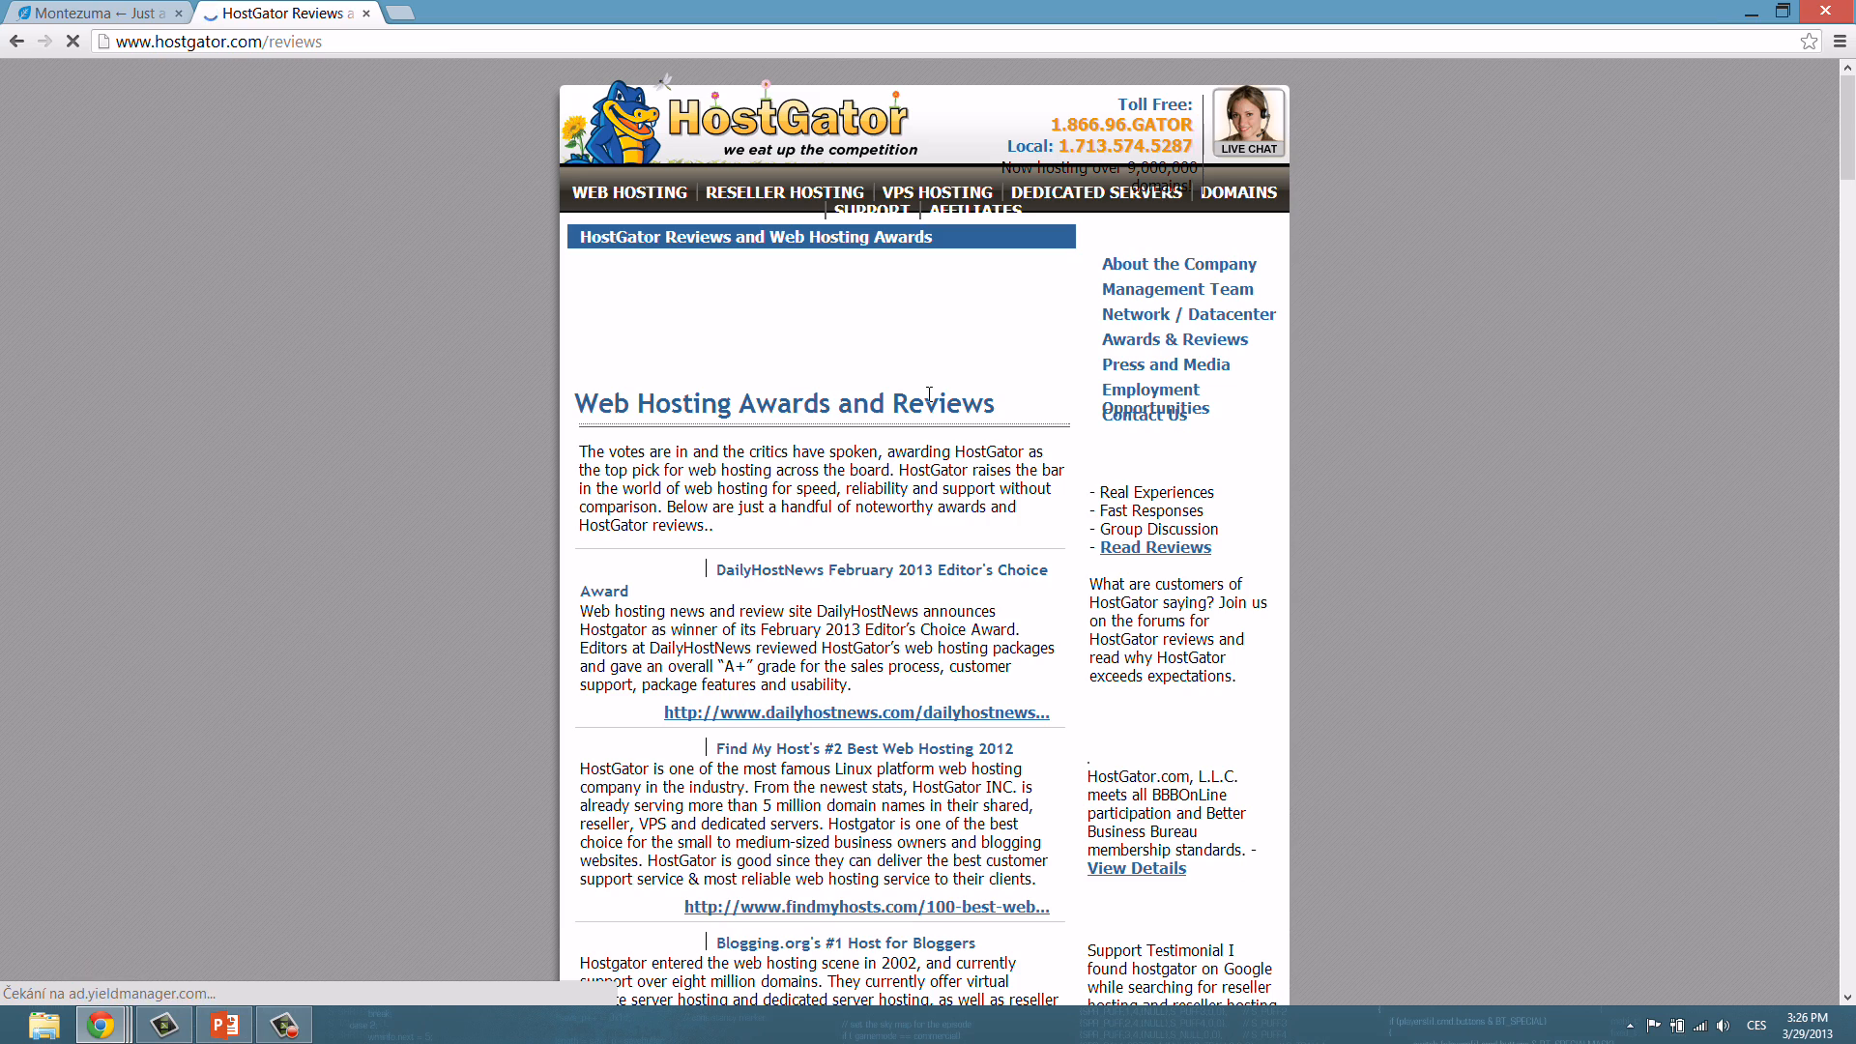
scroll(928, 397, "down", 3)
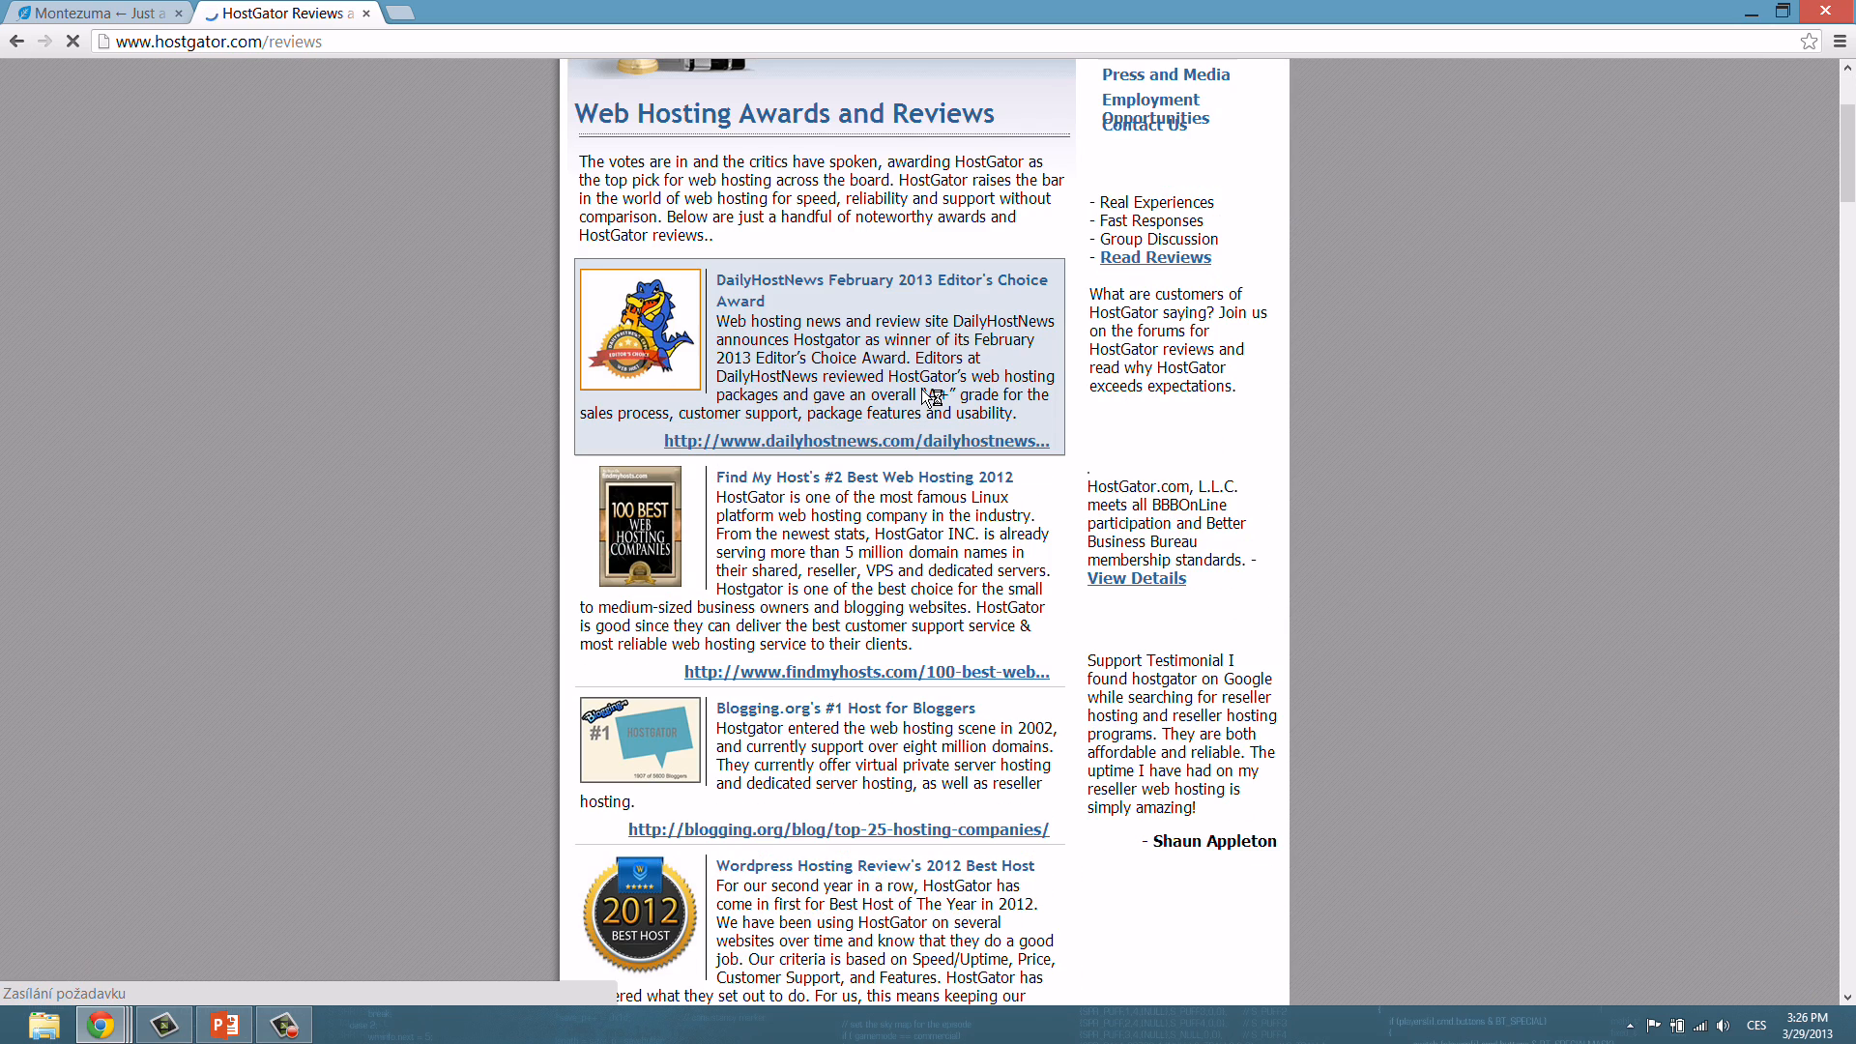
scroll(1295, 413, "down", 5)
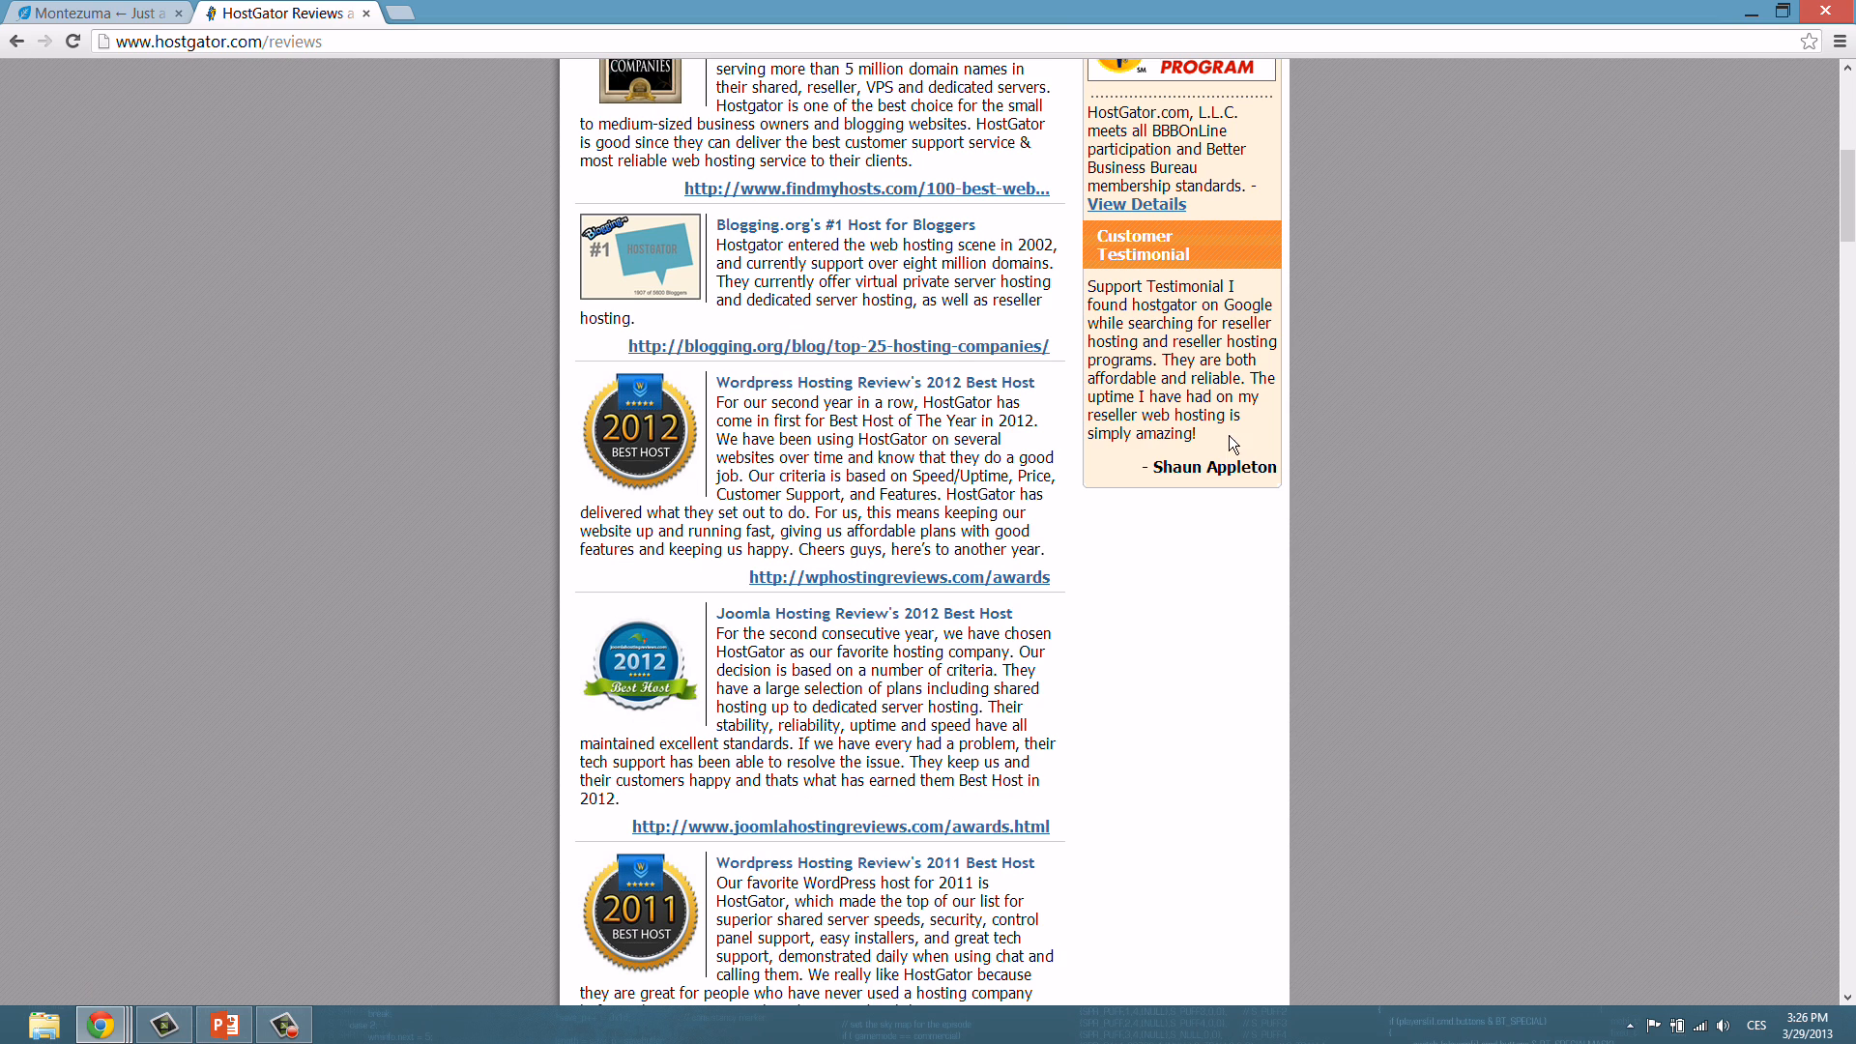
scroll(1230, 445, "up", 7)
scroll(1231, 444, "up", 2)
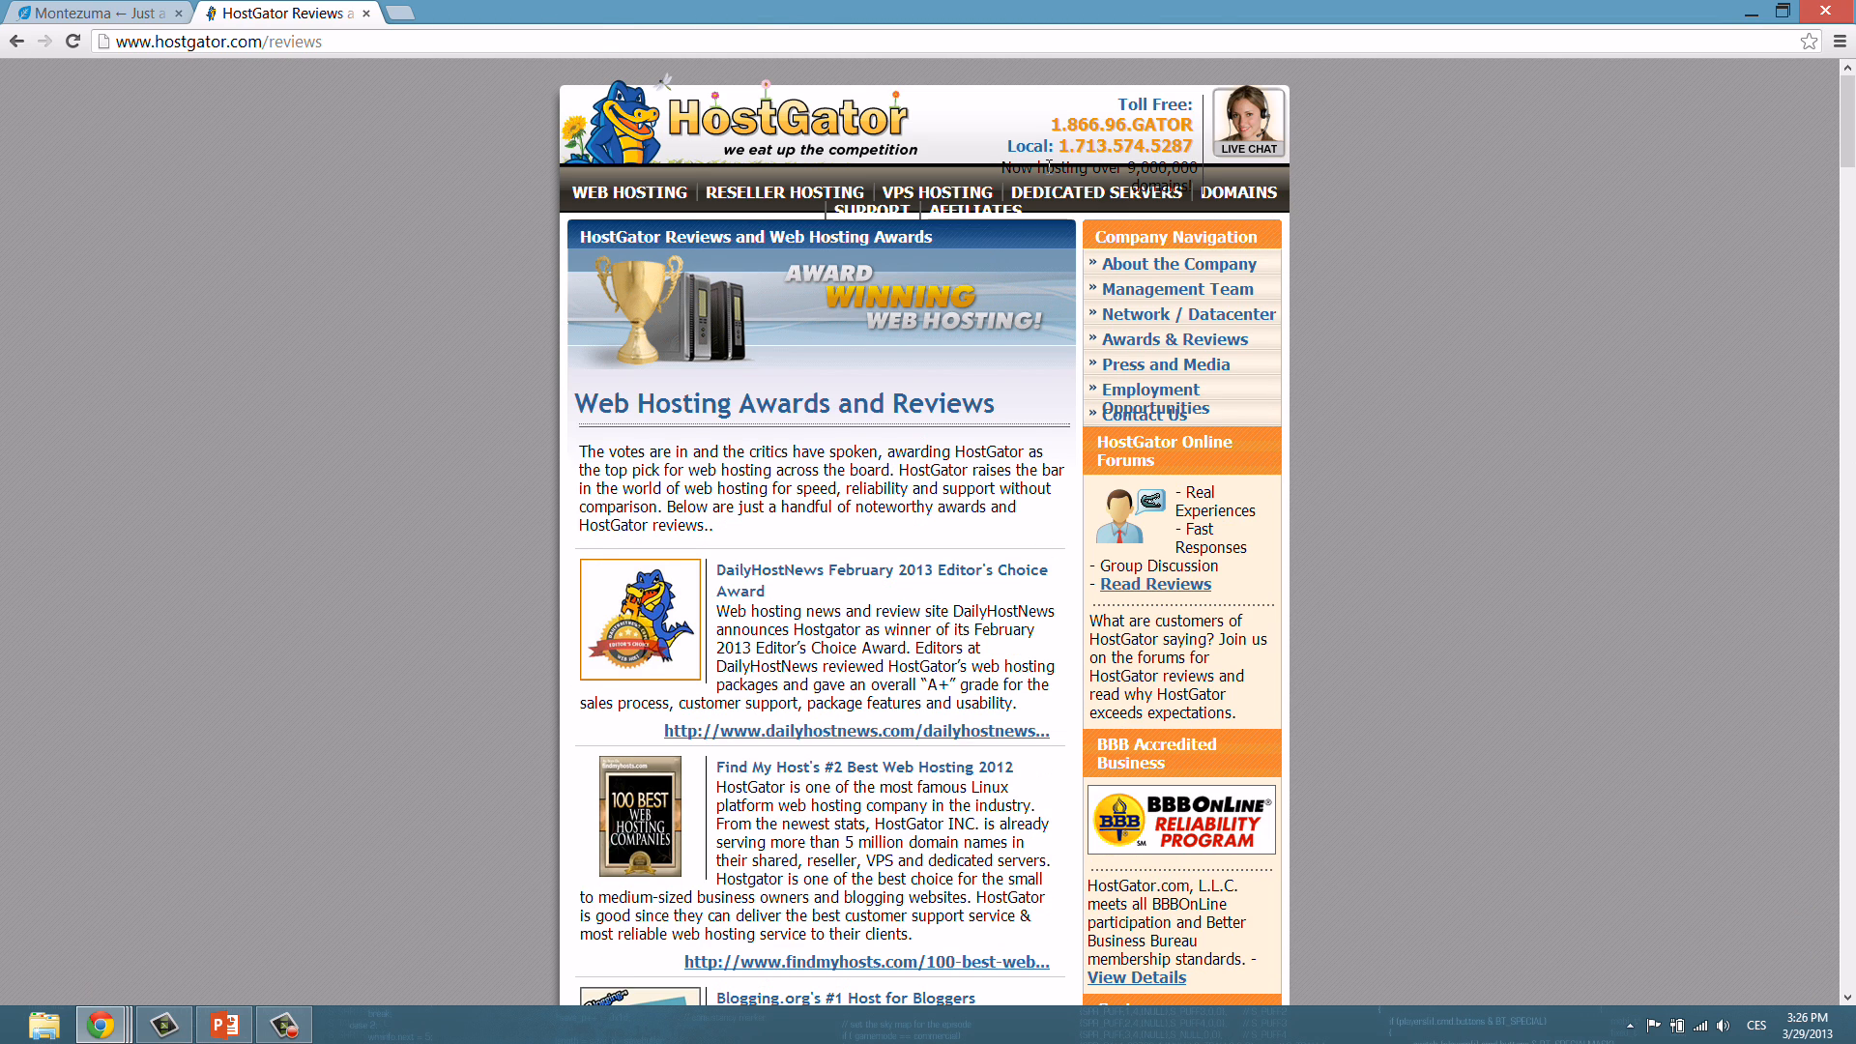
left_click(879, 126)
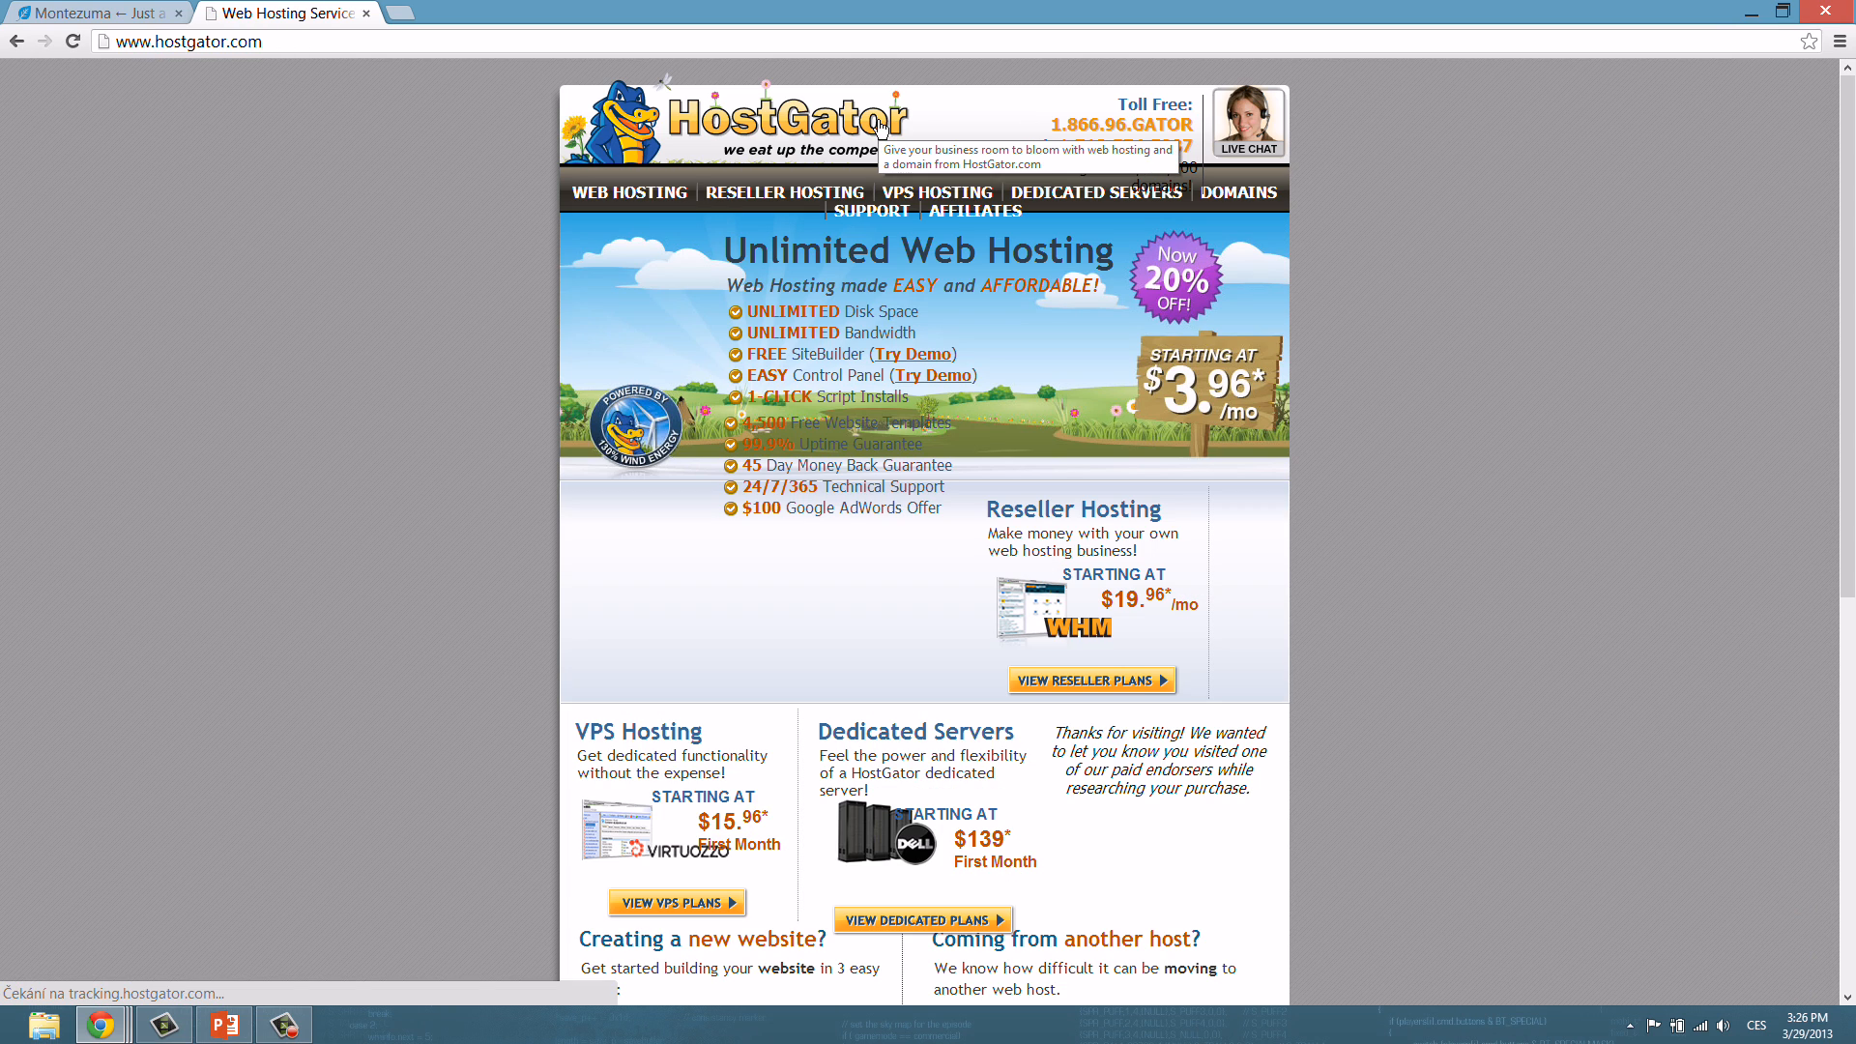
left_click(655, 194)
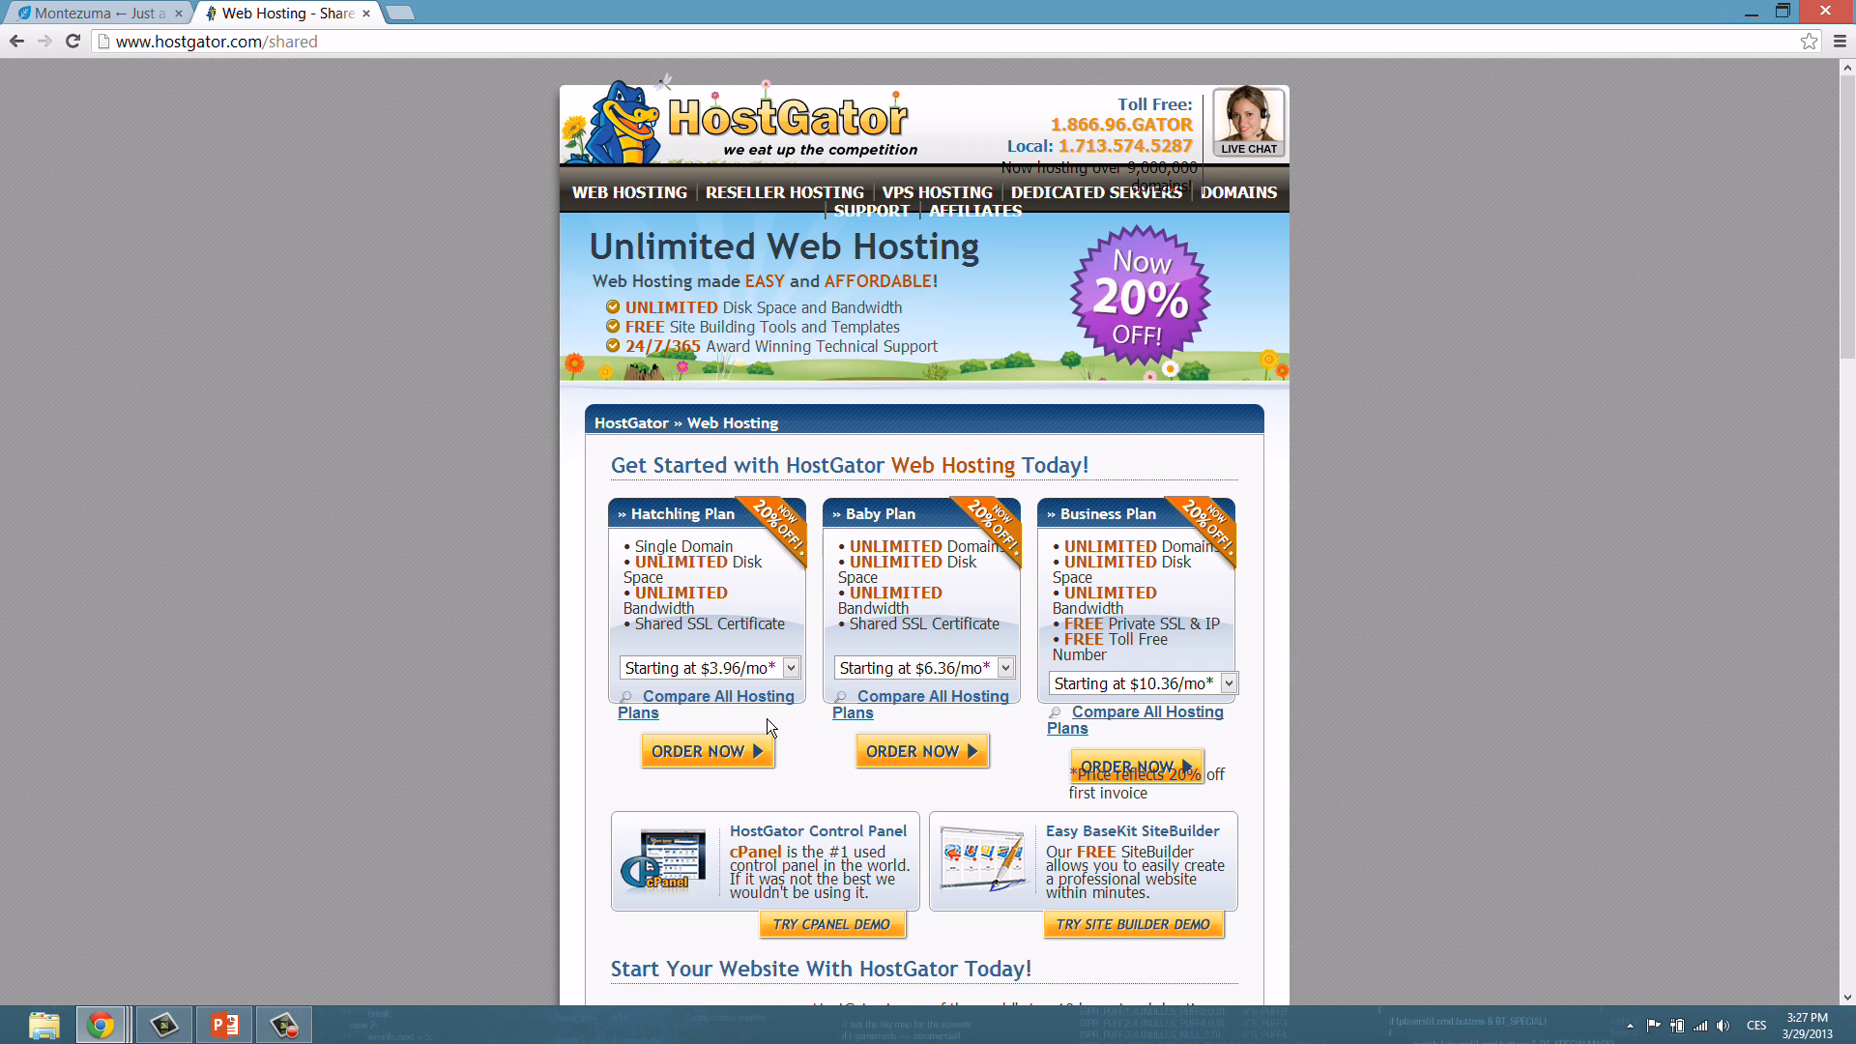
Order the Hatchling plan and search for the domain yourpwrrfectdomainonline.com.
left_click(739, 763)
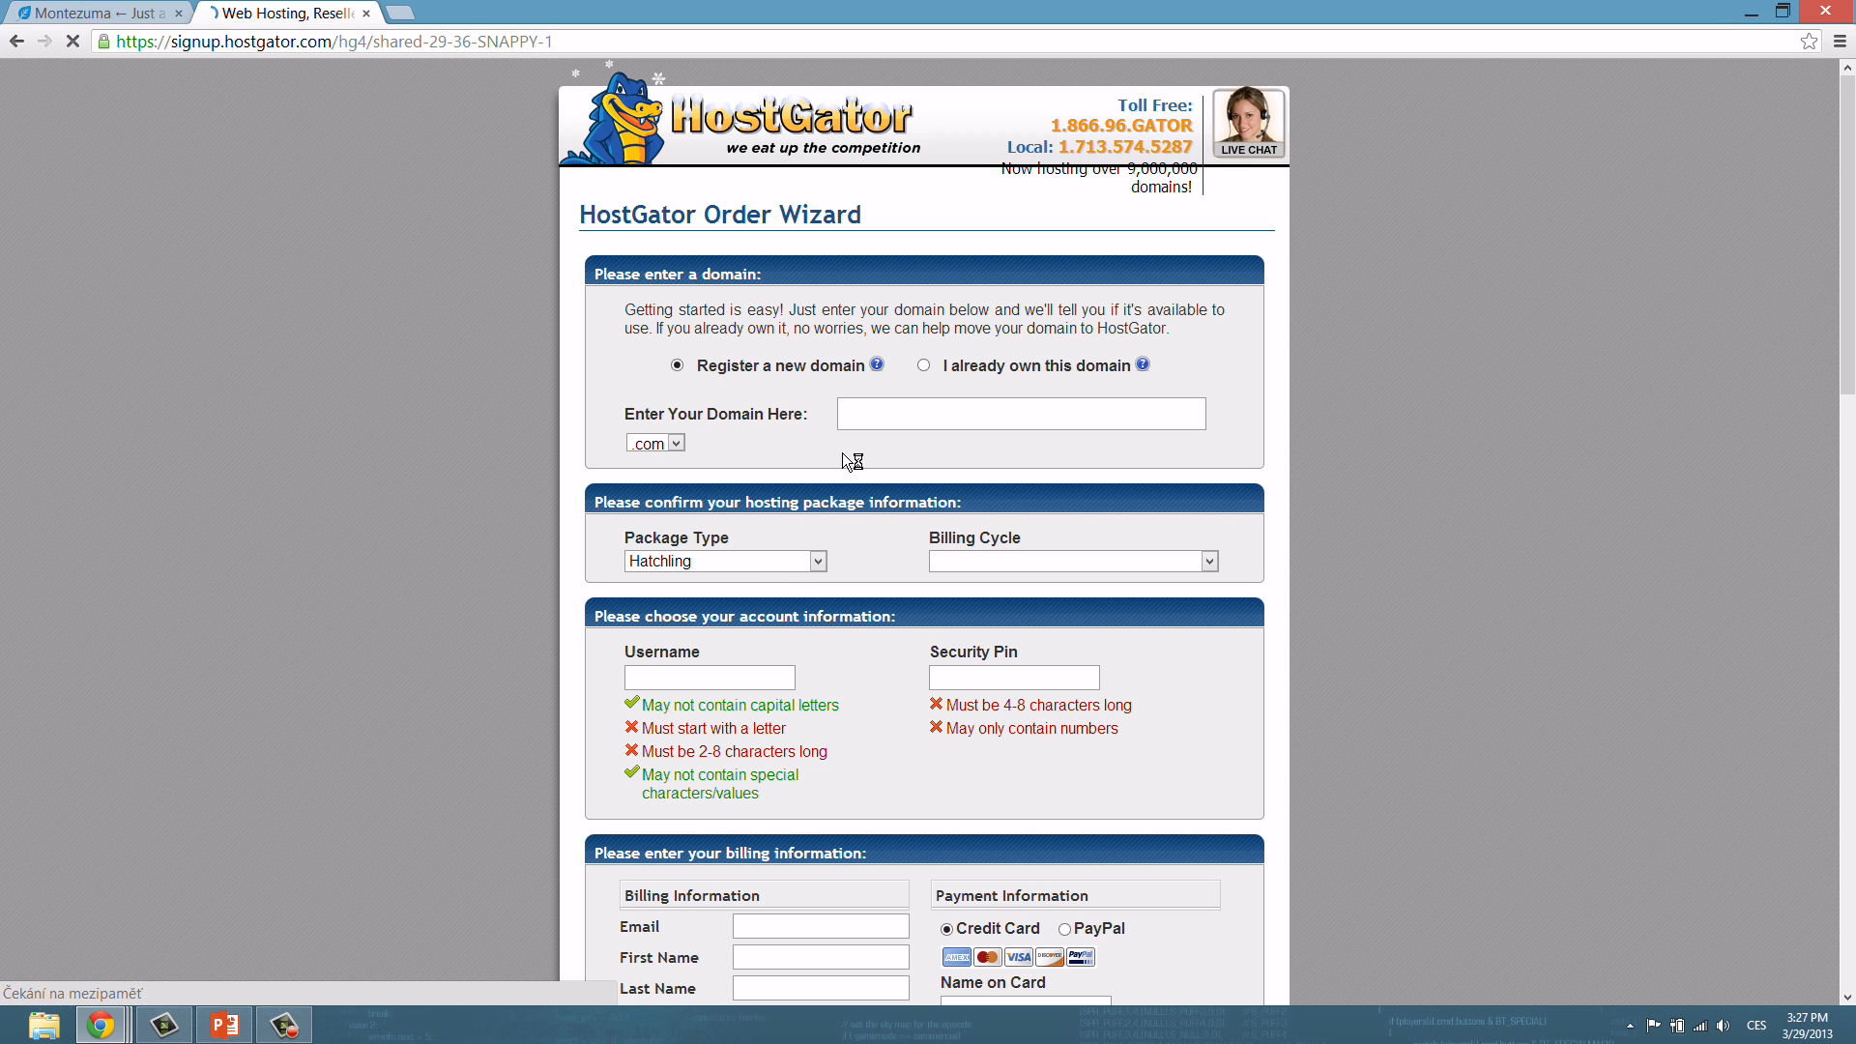
scroll(849, 456, "down", 10)
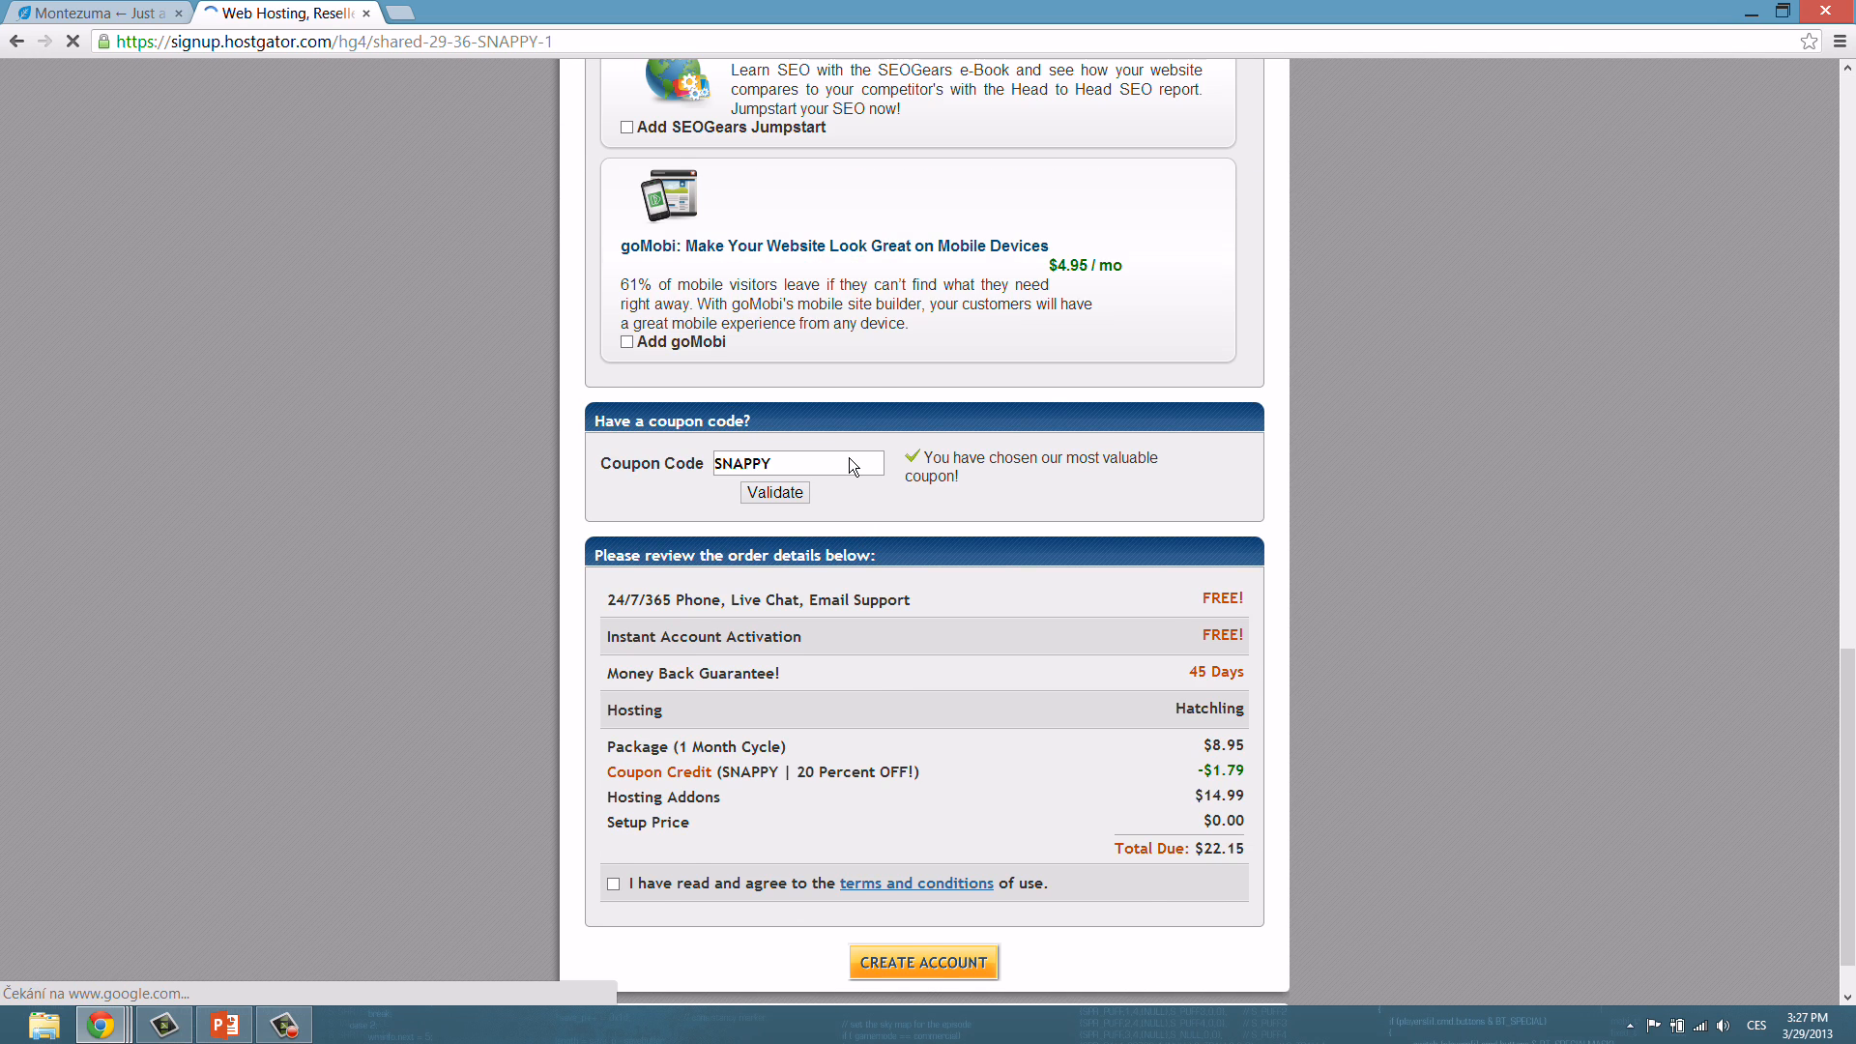
scroll(851, 458, "up", 5)
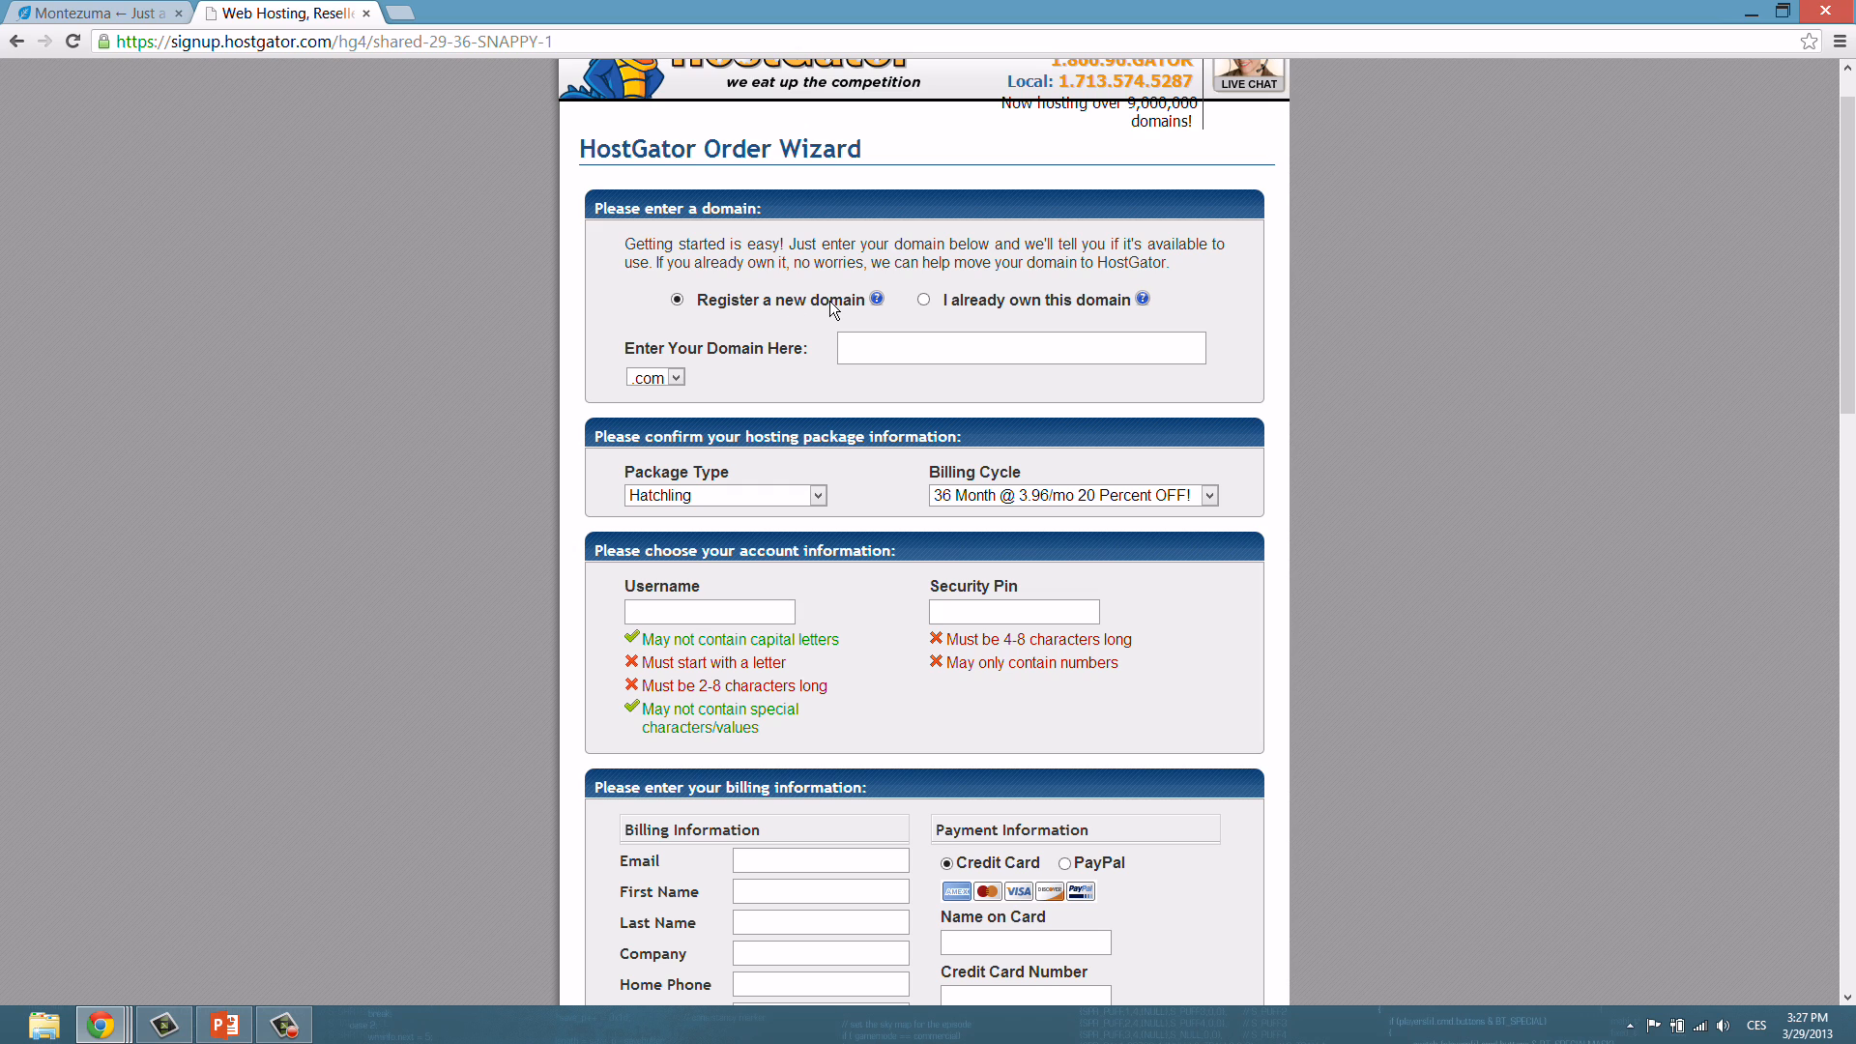
left_click(885, 348)
type("yourpwrrfec")
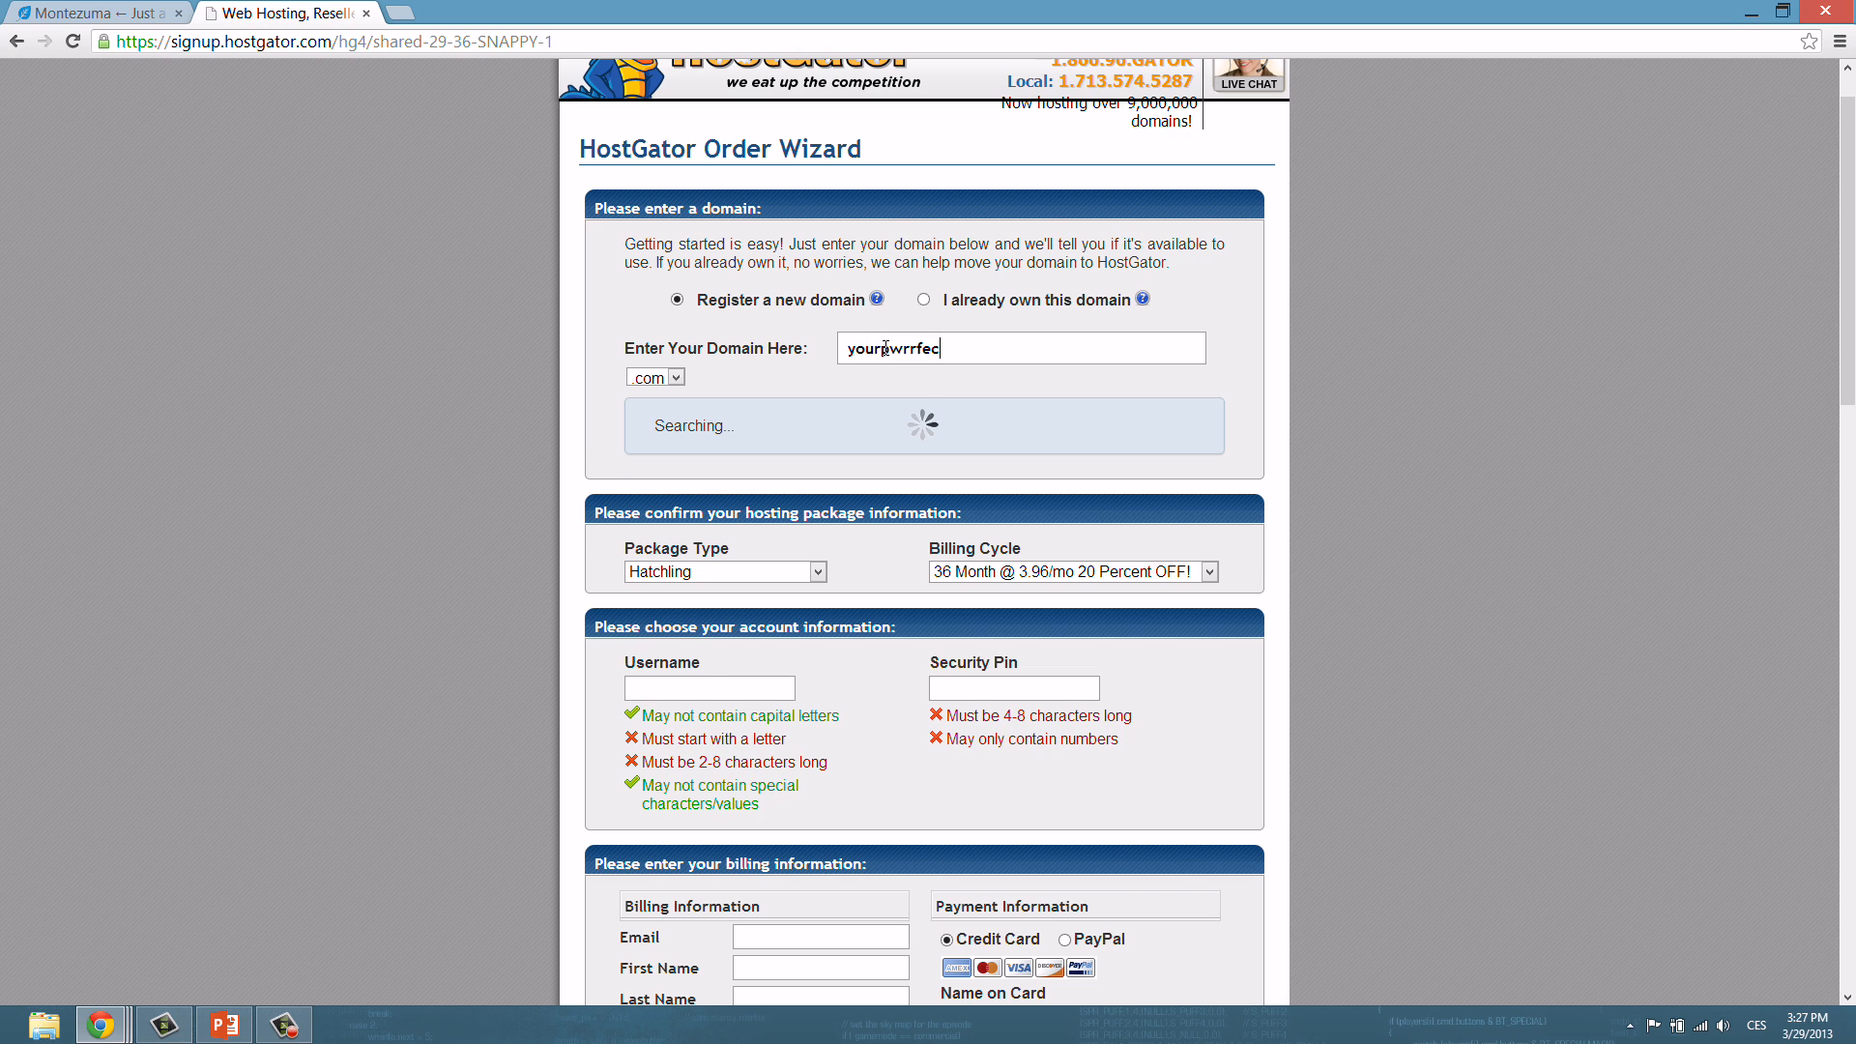
type("tdomai")
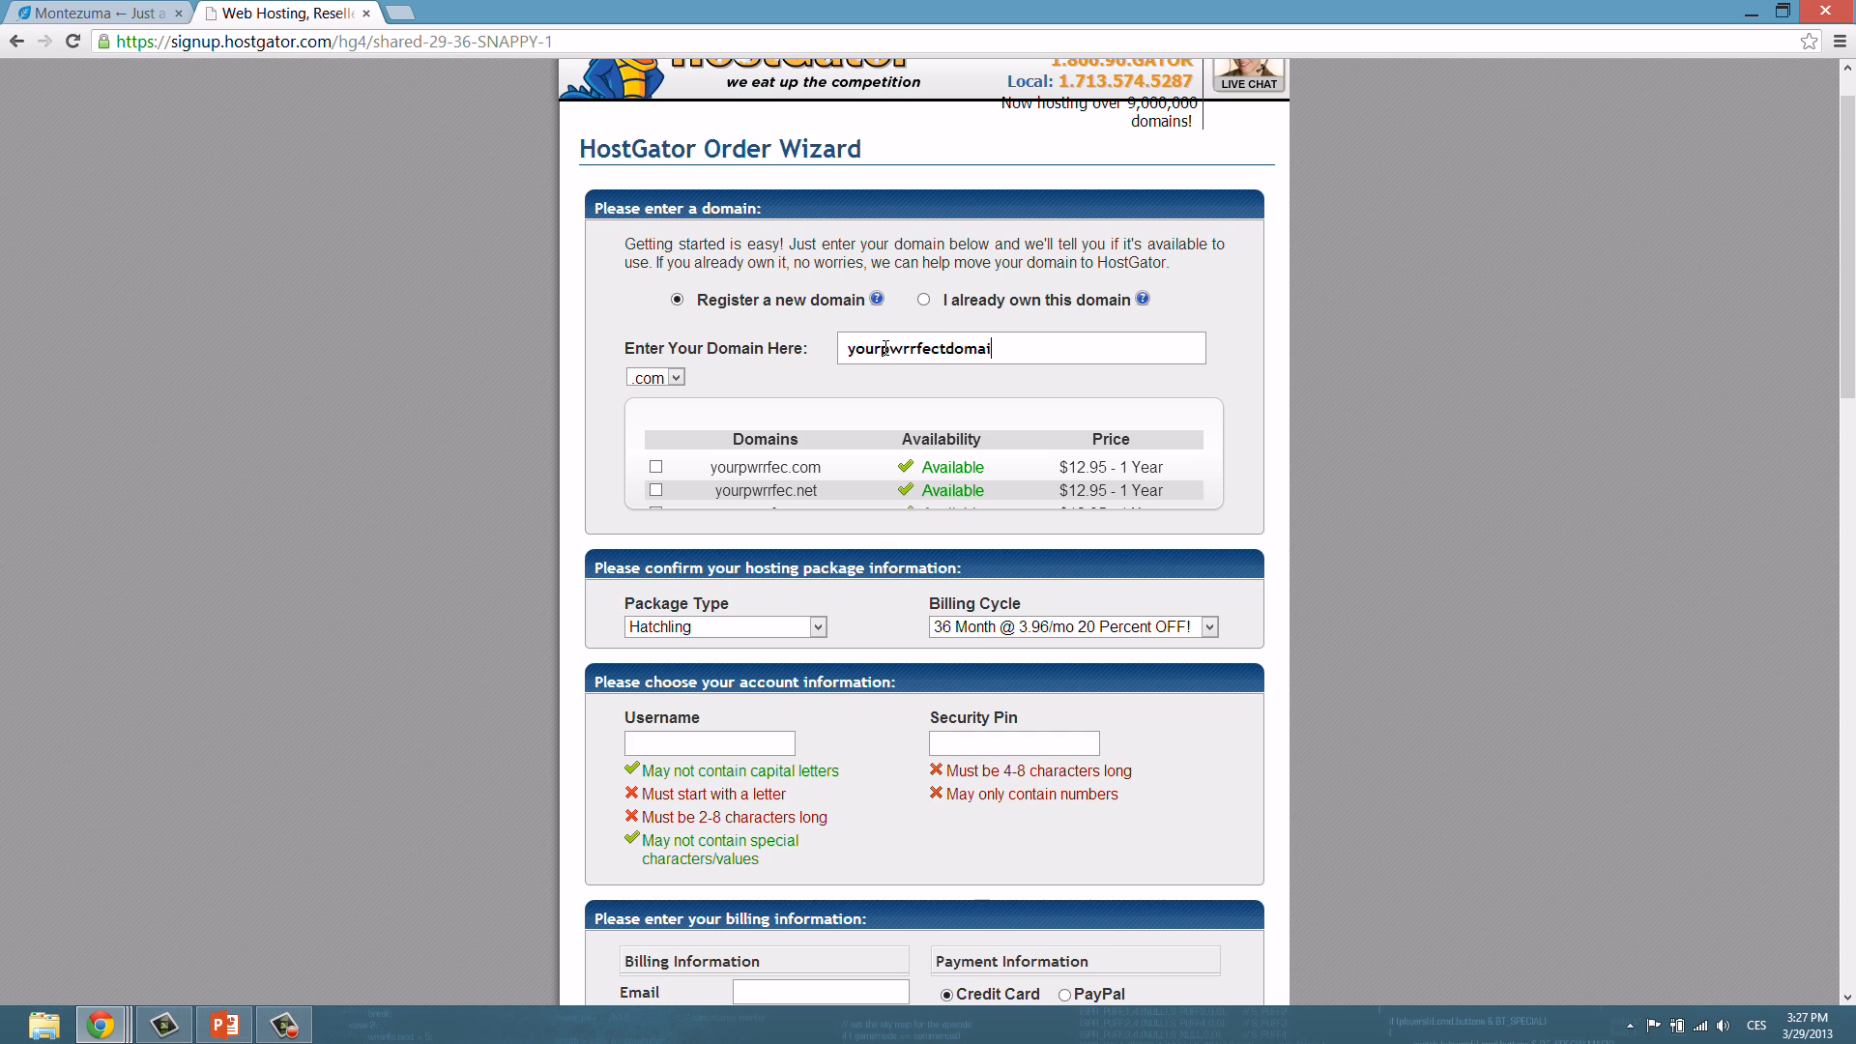
type("nonline")
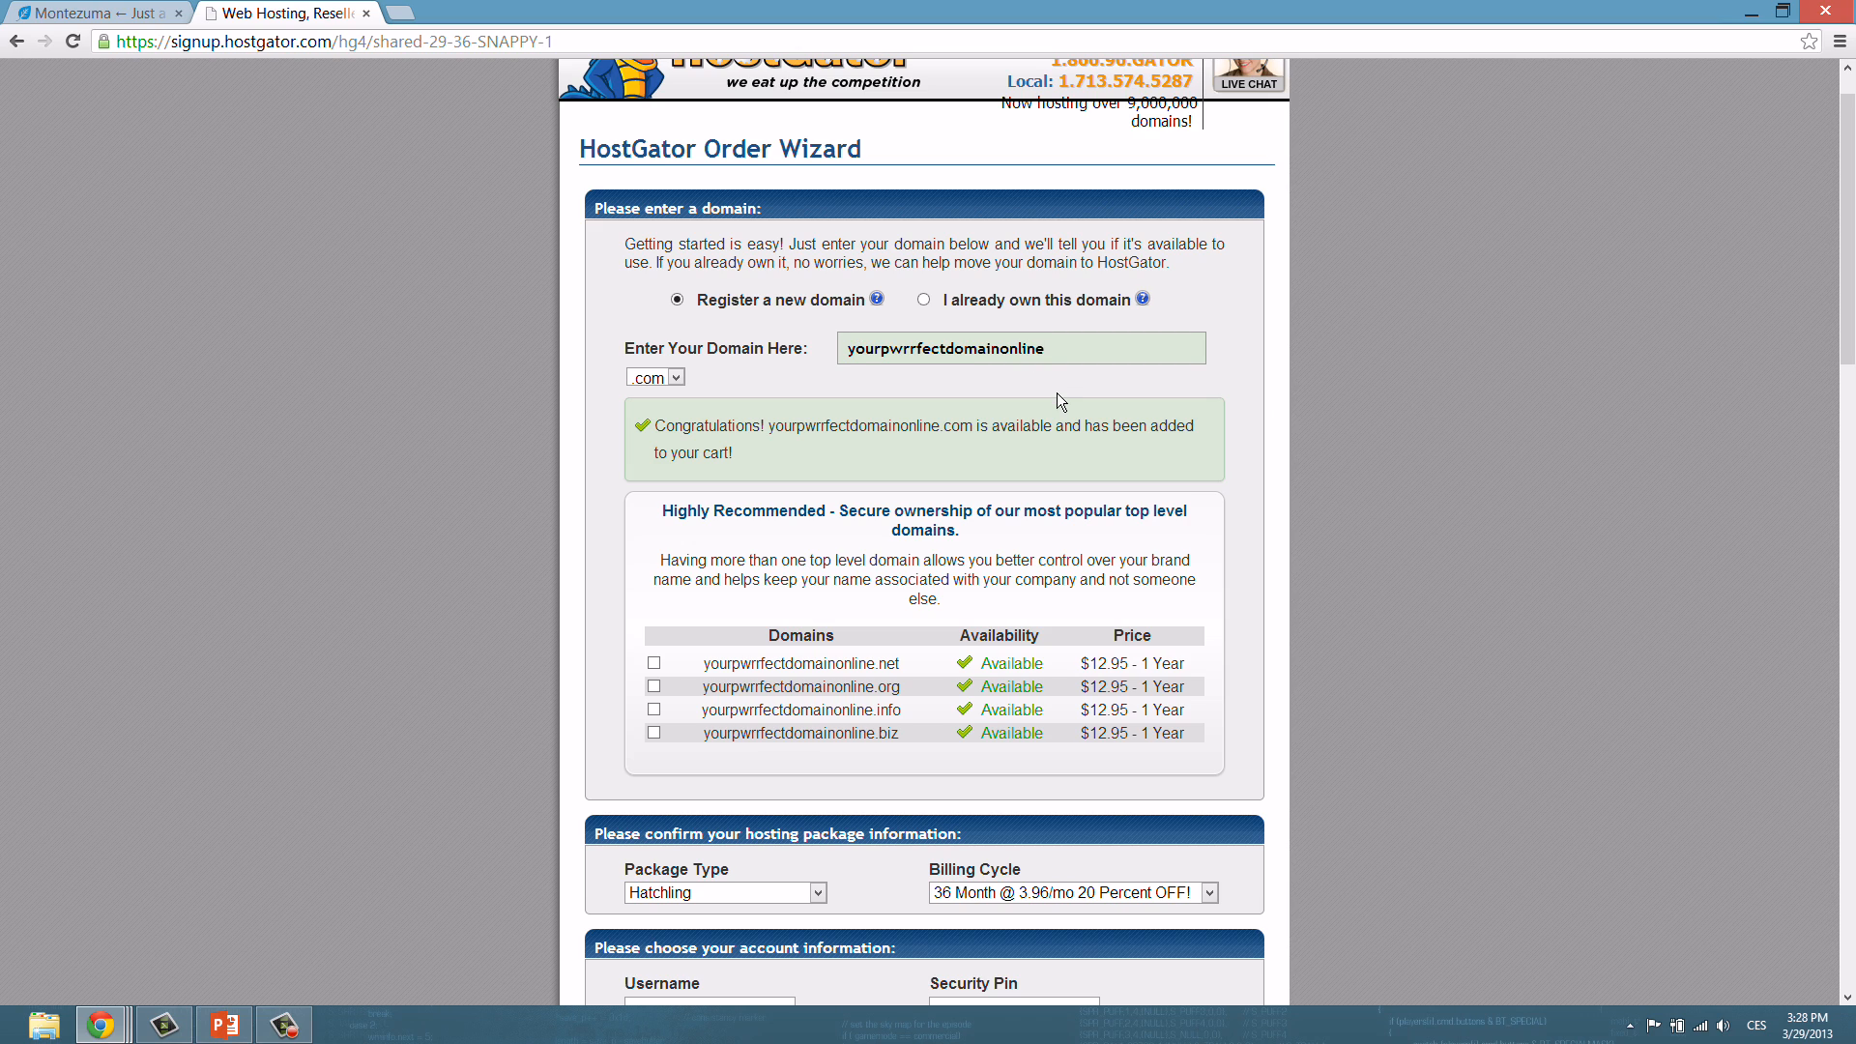
Keep the Hatchling package and switch billing to 6 Month @ 7.16/mo, 20 percent off.
scroll(1057, 392, "down", 3)
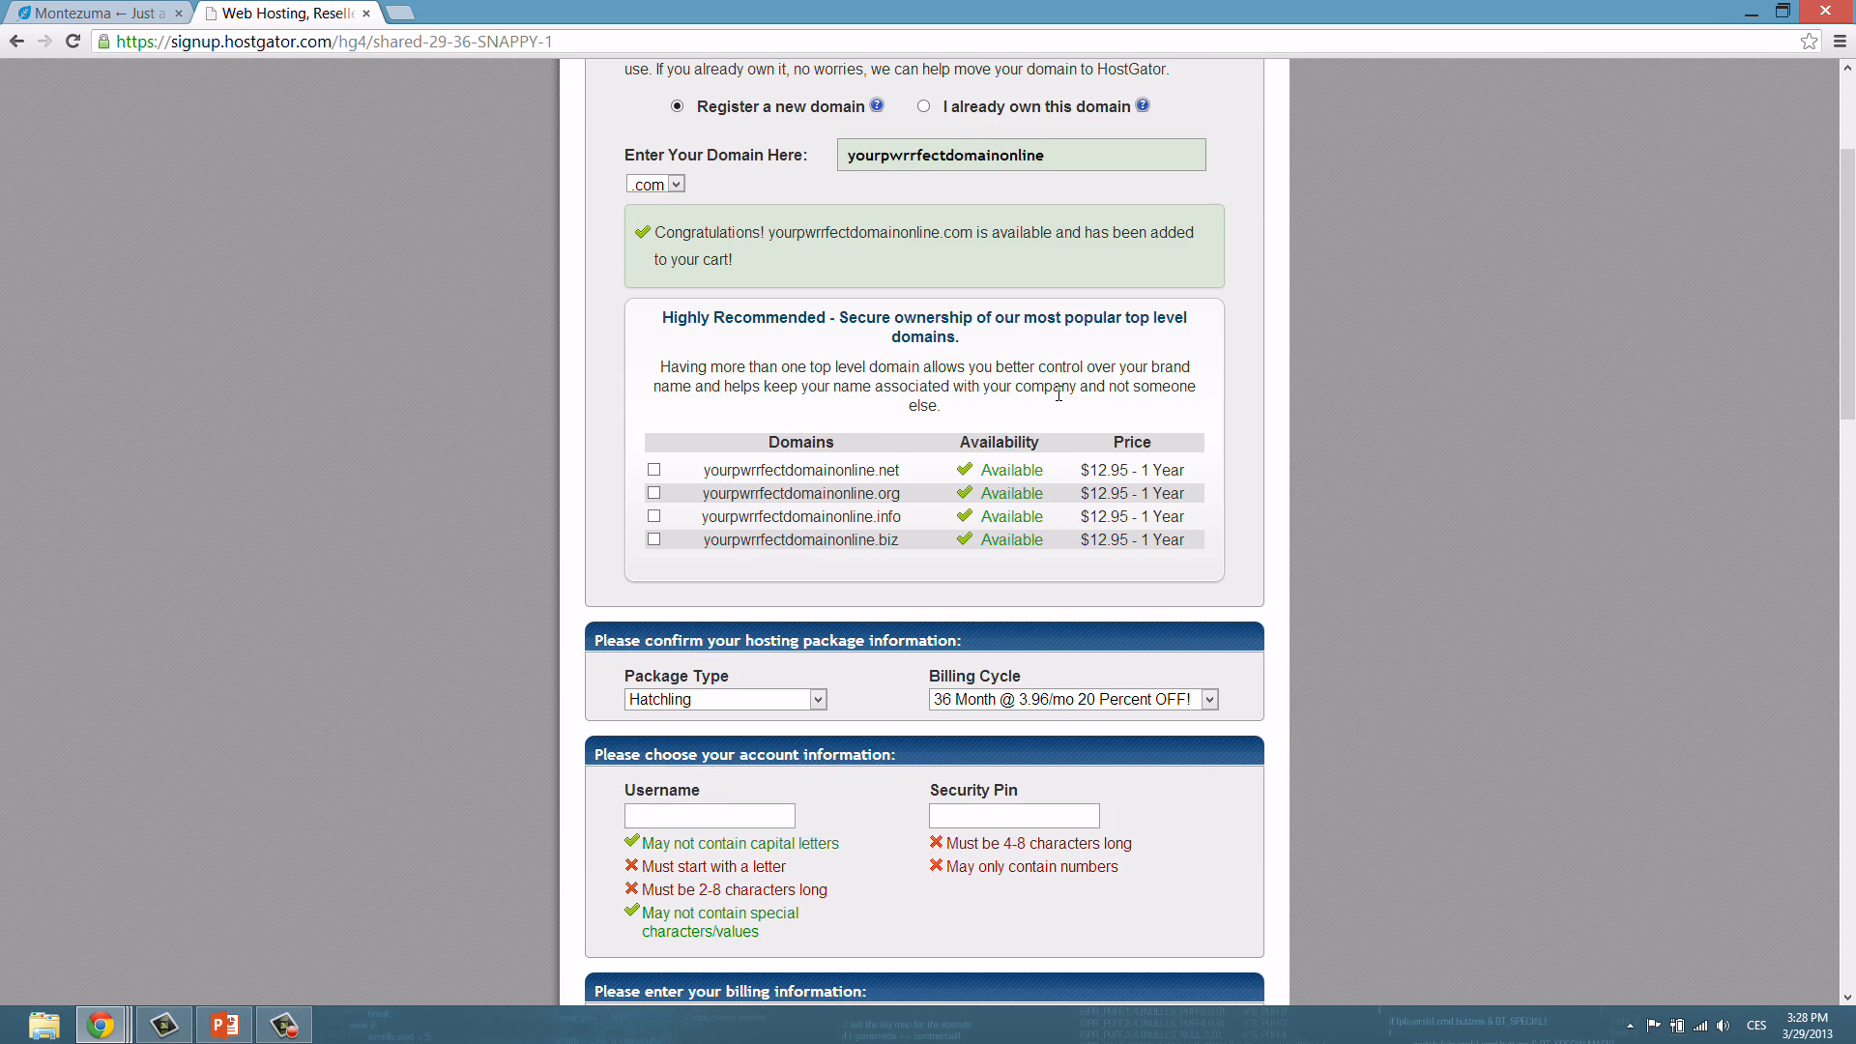
left_click(762, 603)
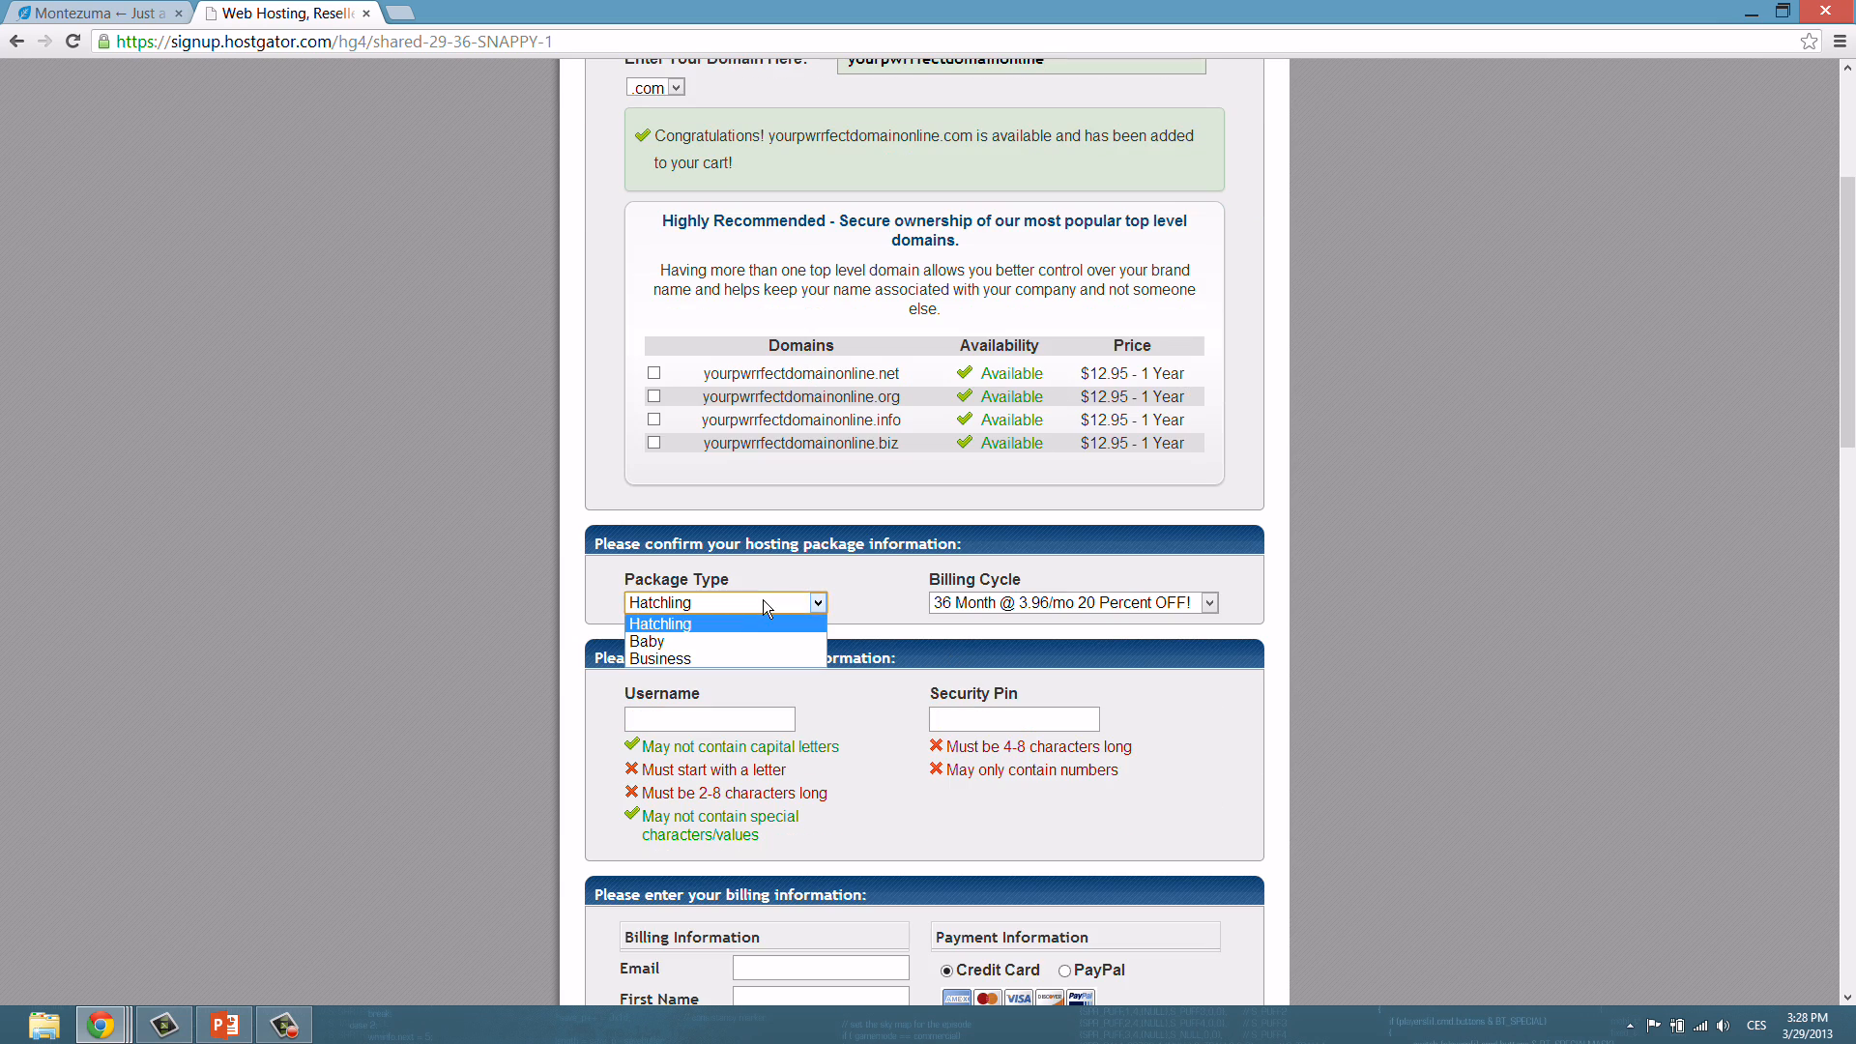
left_click(734, 625)
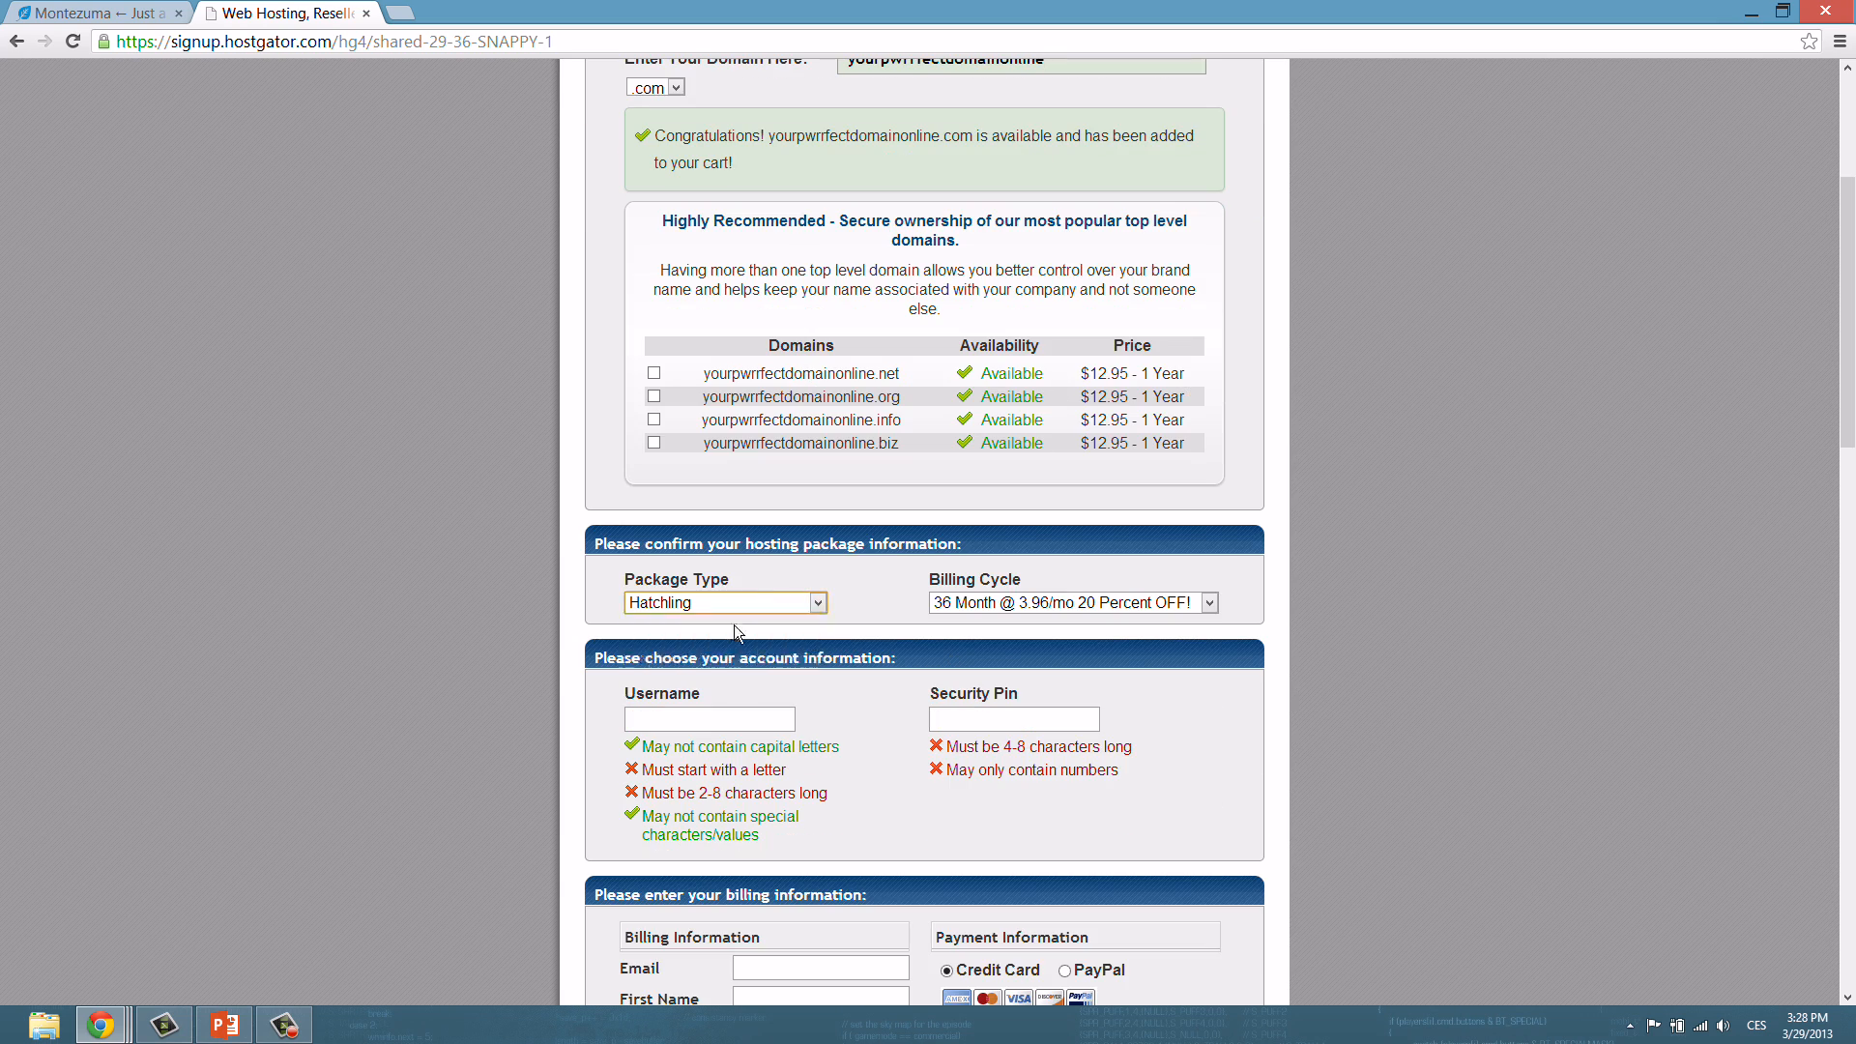
left_click(970, 606)
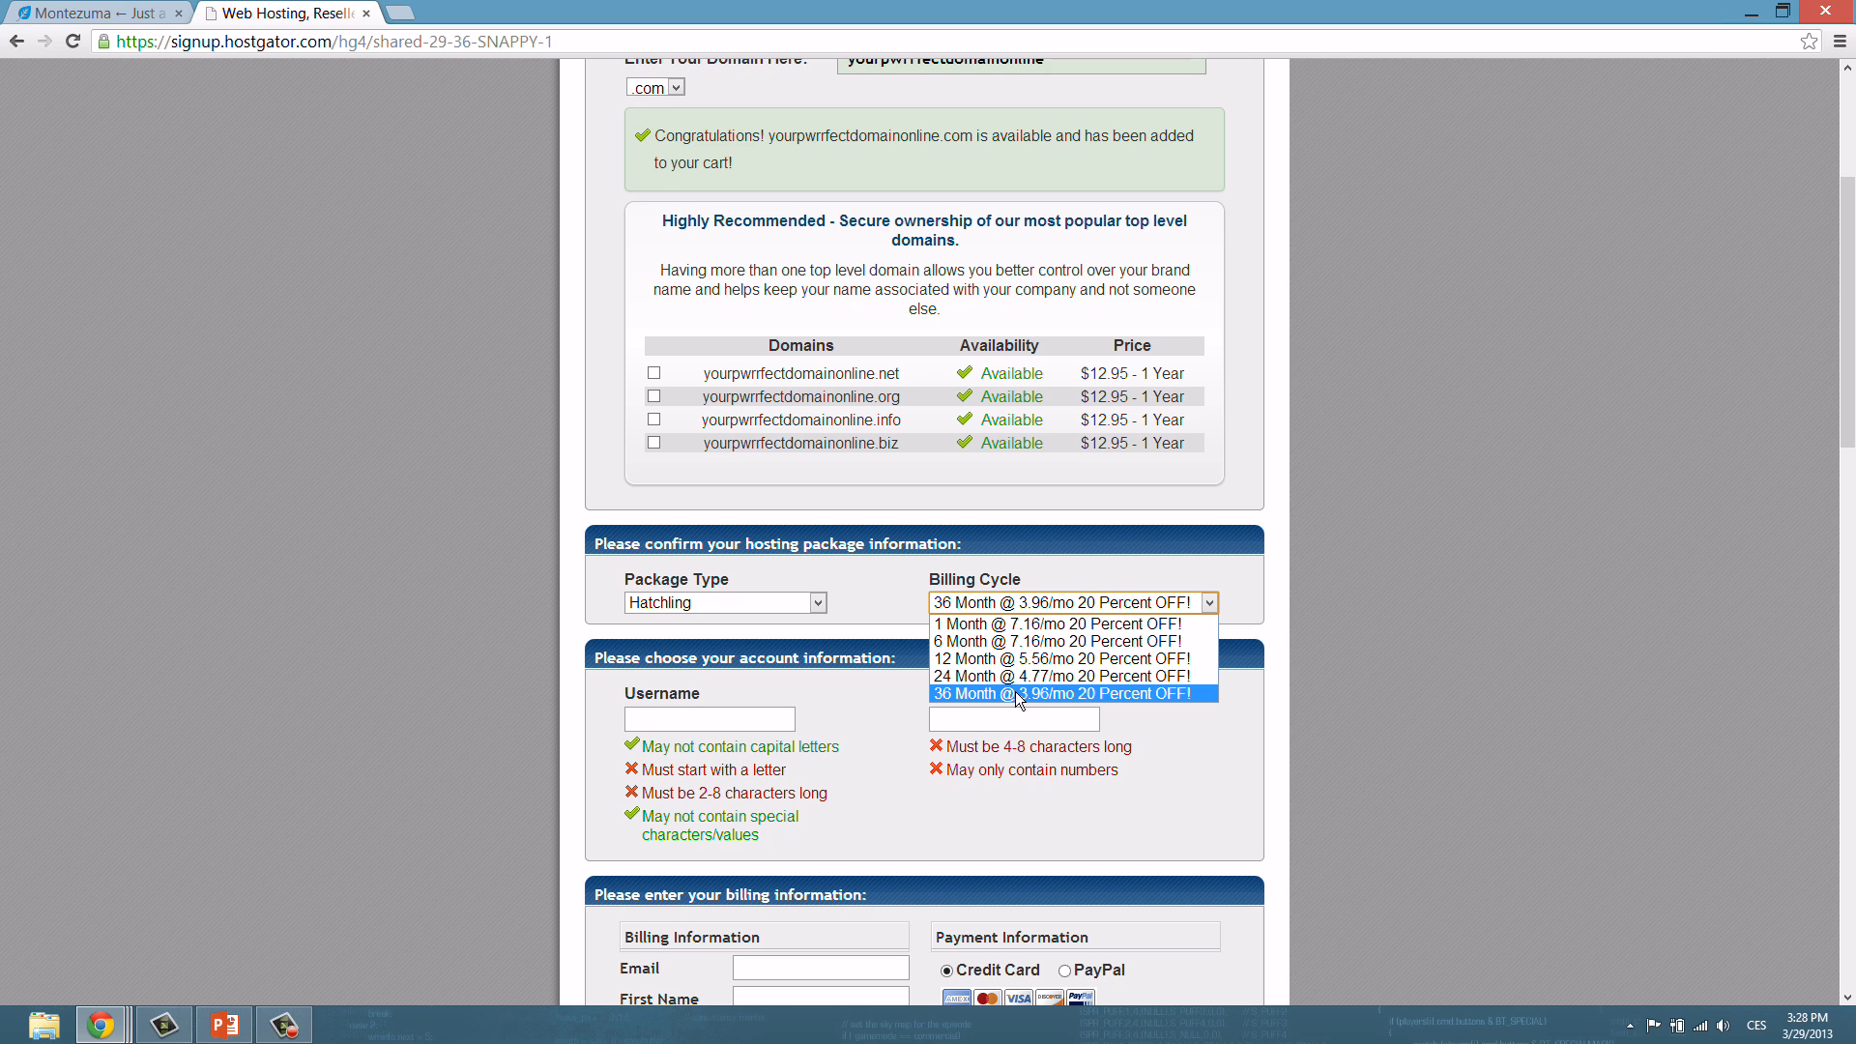
left_click(997, 644)
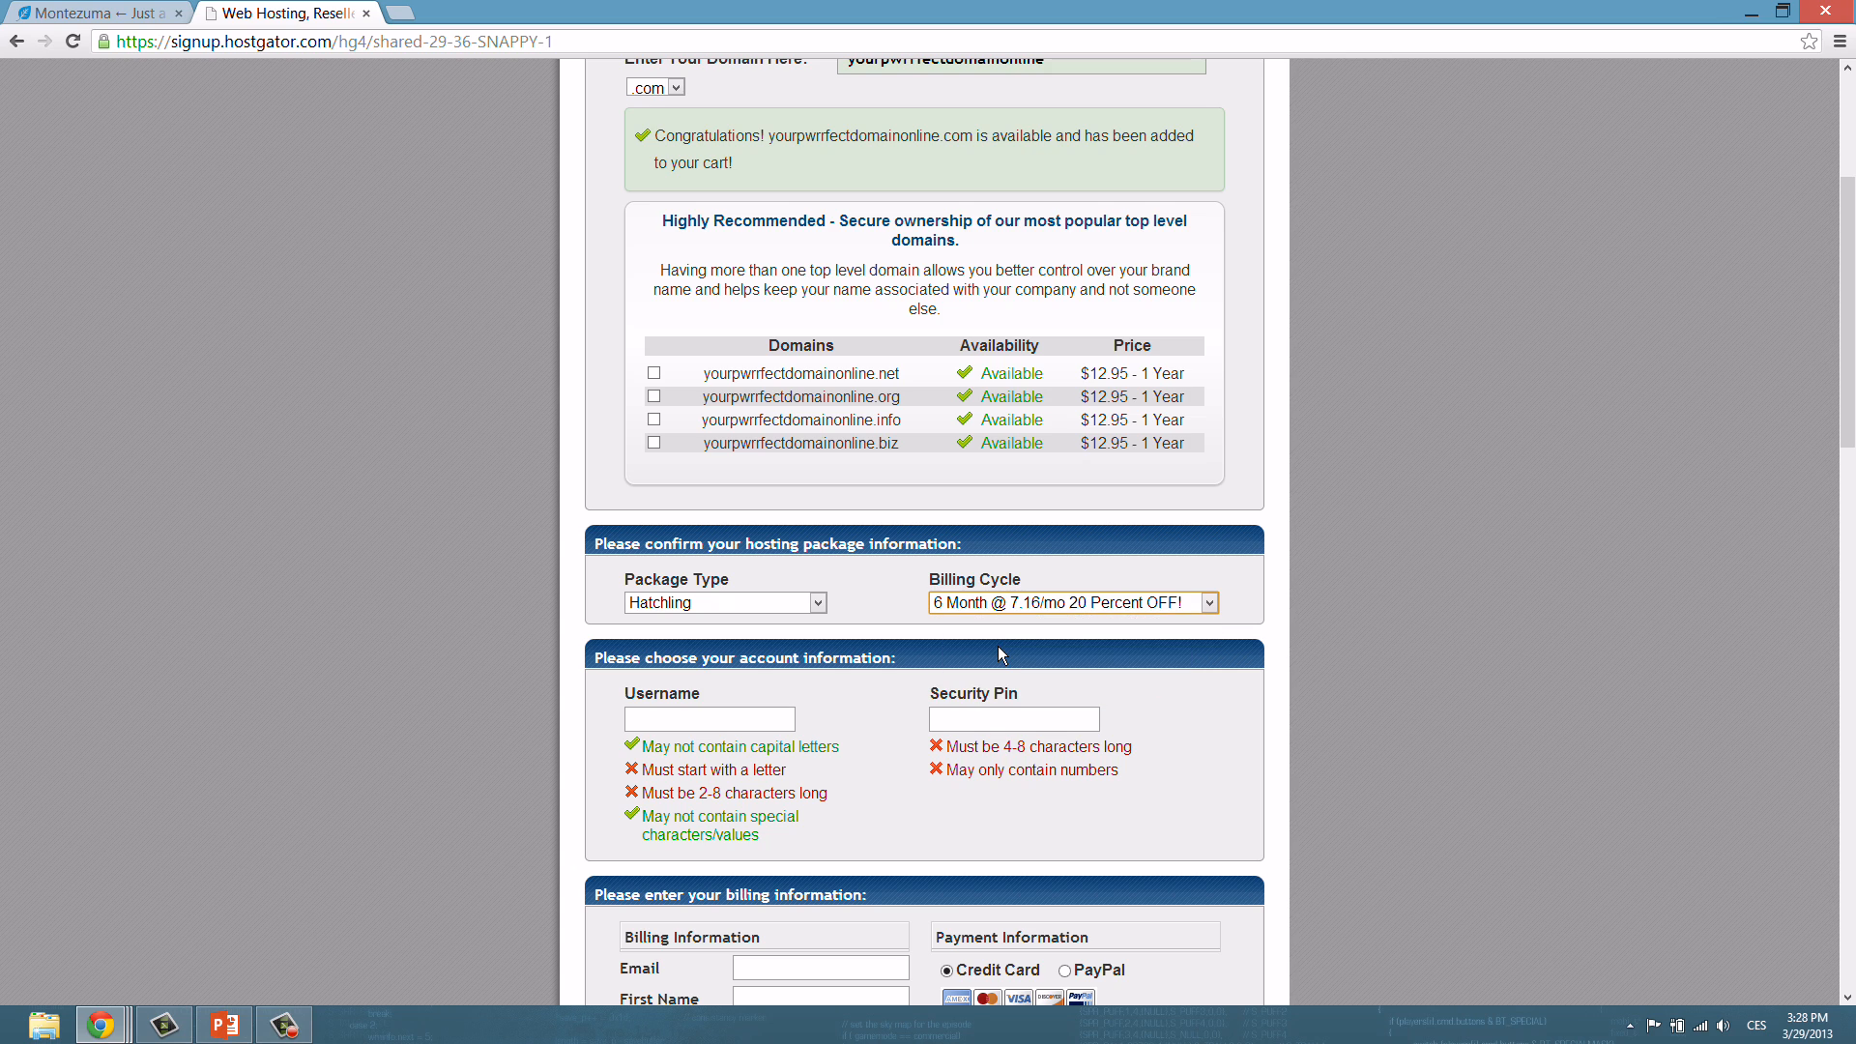
scroll(1388, 639, "down", 1)
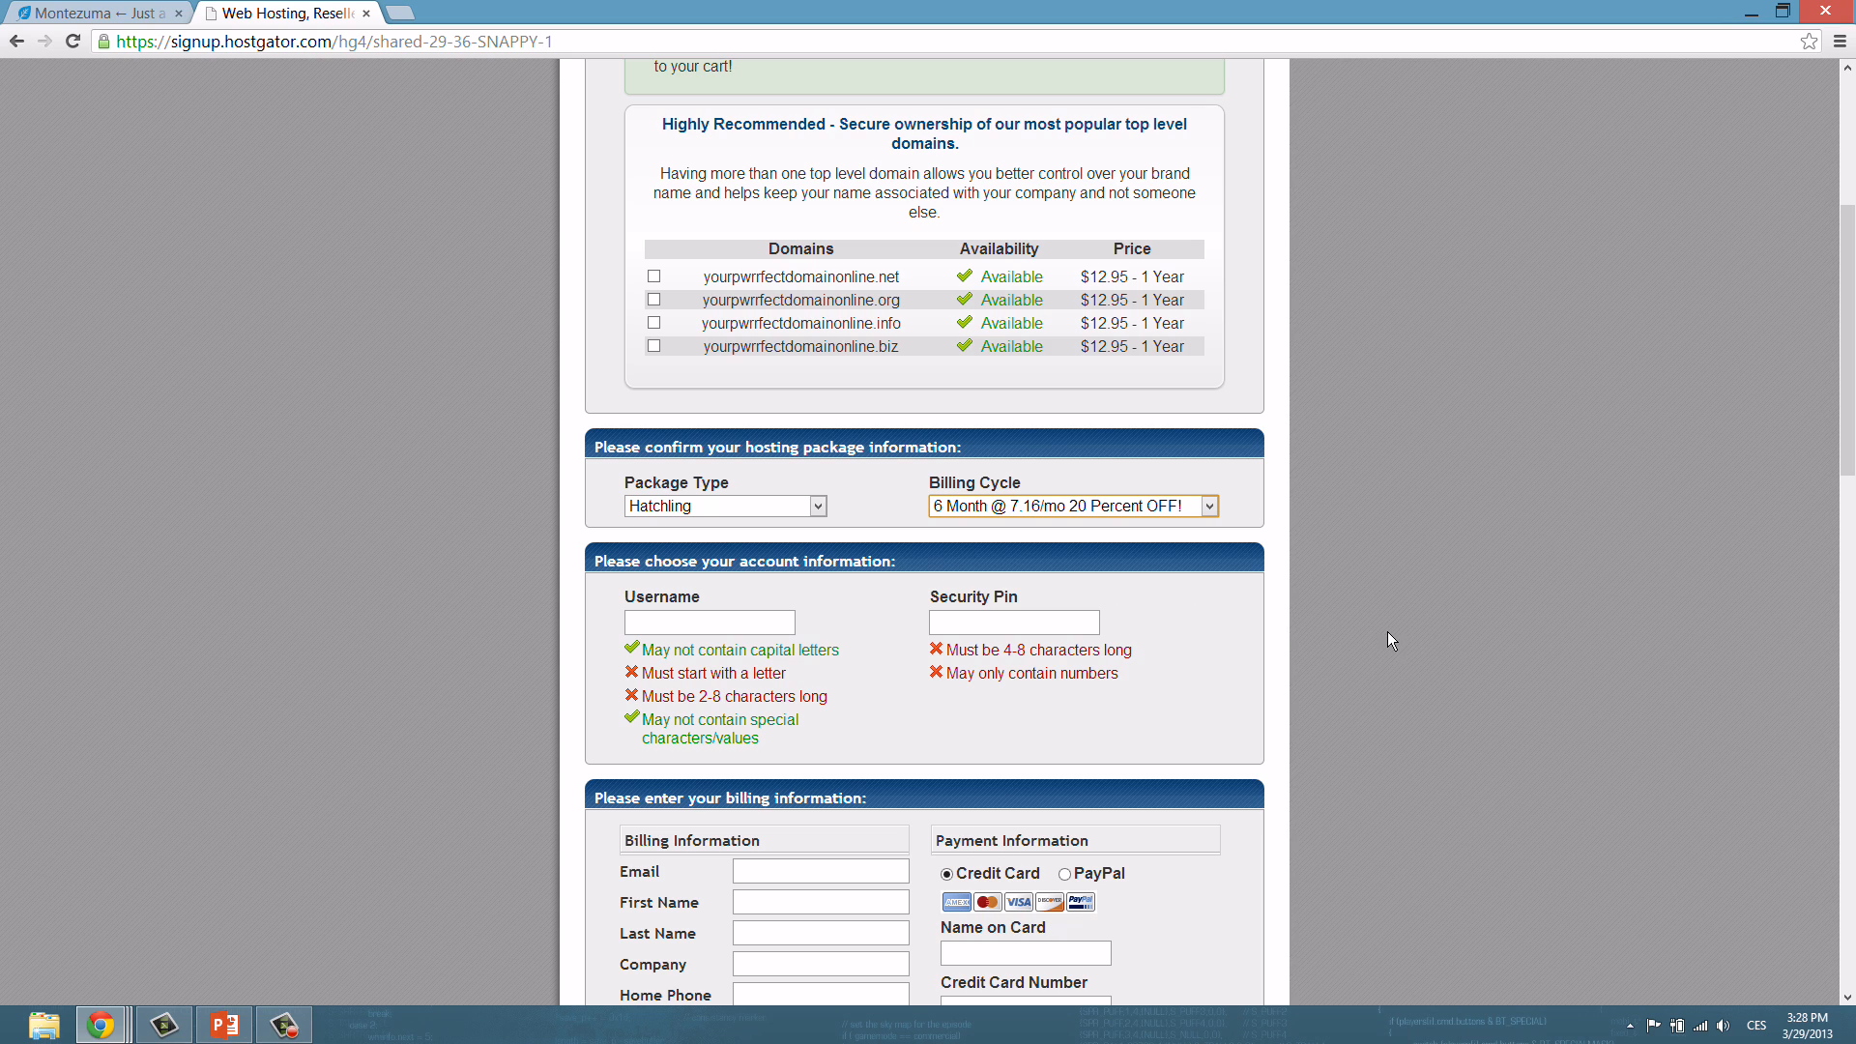
Enter the account username and a four-digit security PIN in the account information section.
scroll(1183, 640, "down", 1)
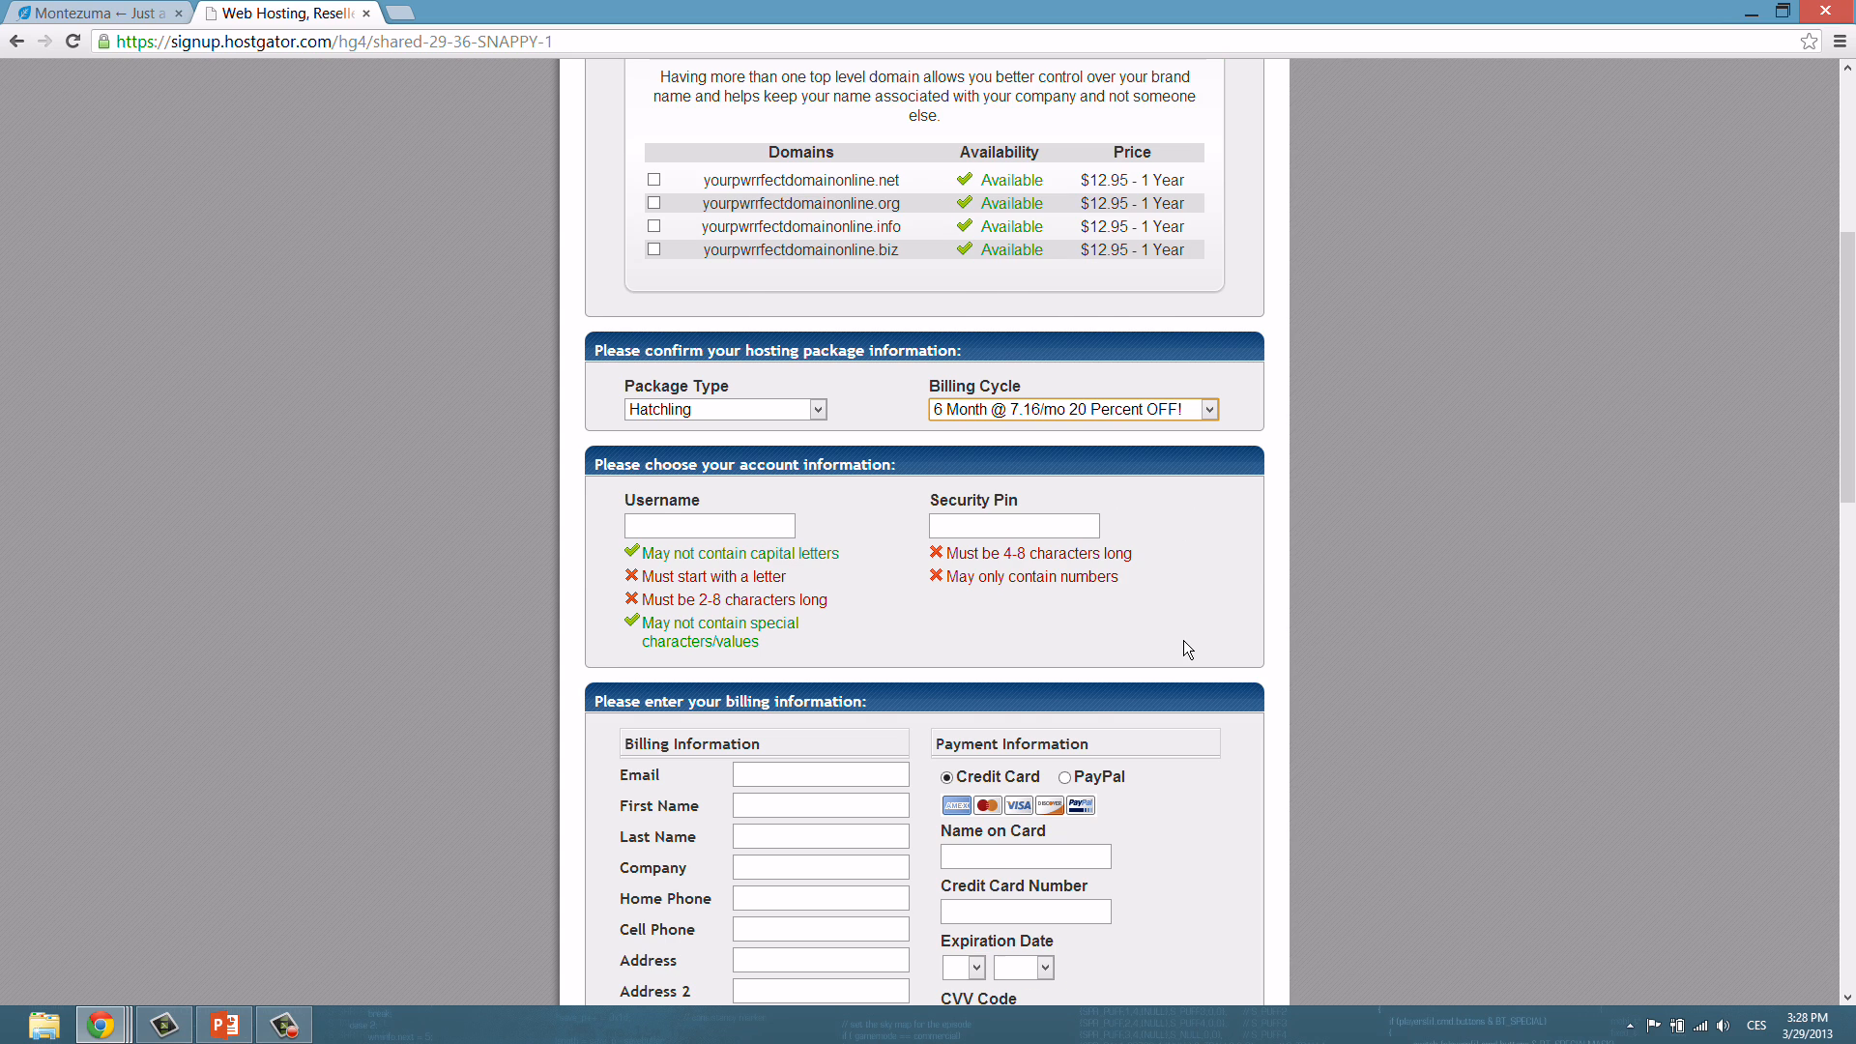
left_click(662, 522)
key("Tab")
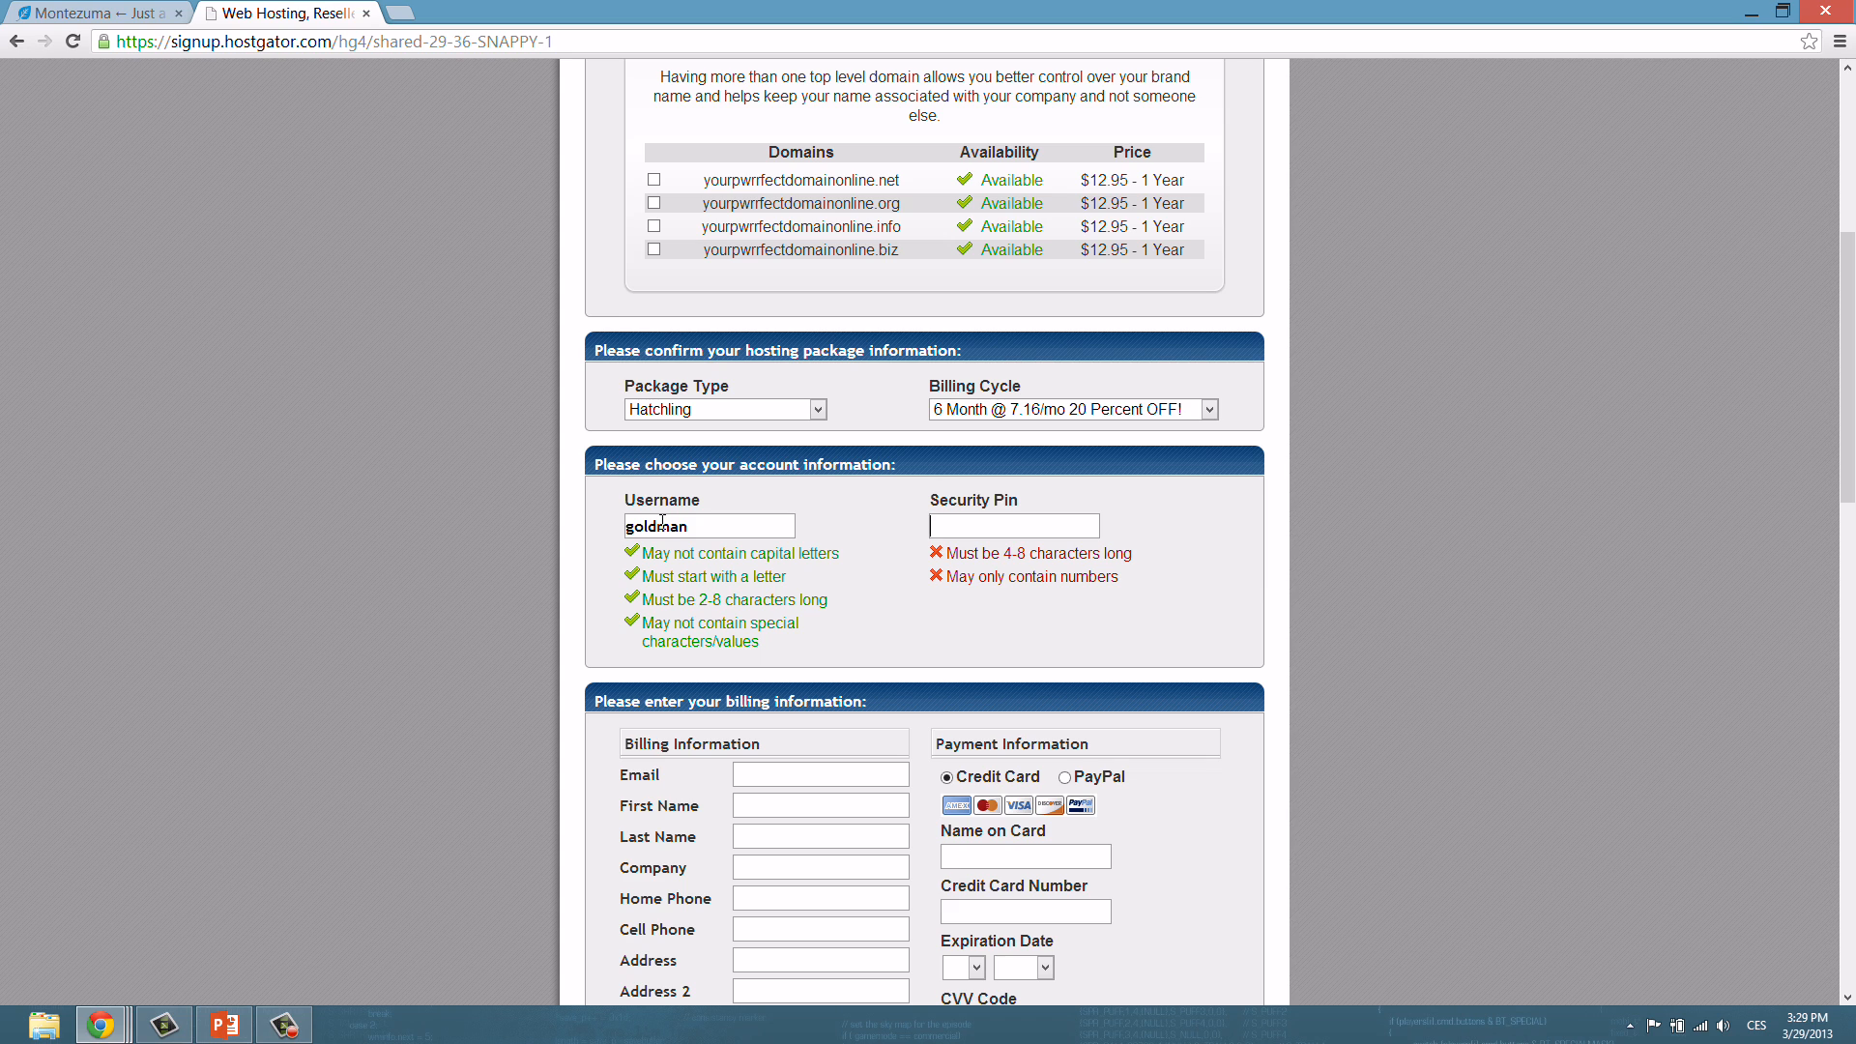
scroll(780, 517, "down", 3)
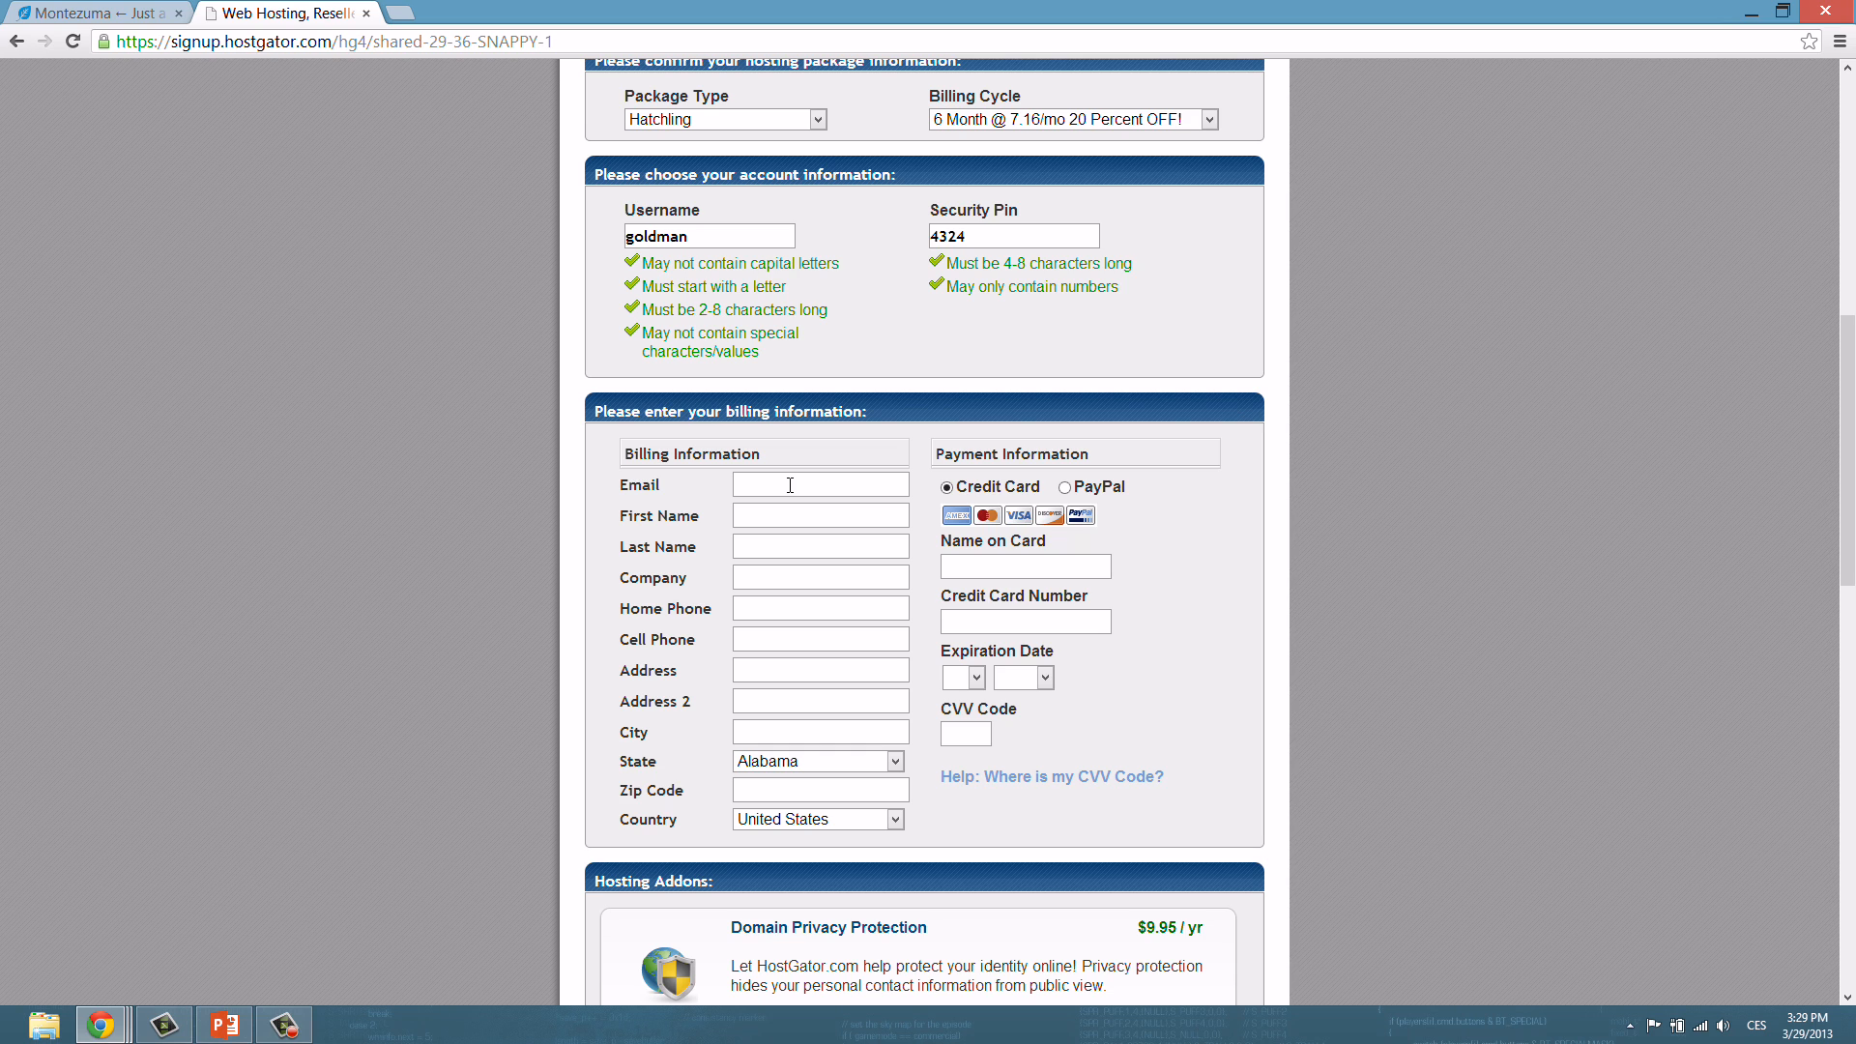
Autofill the billing e-mail, name and address from Chrome, and pick the saved home phone number.
left_click(790, 485)
type("g")
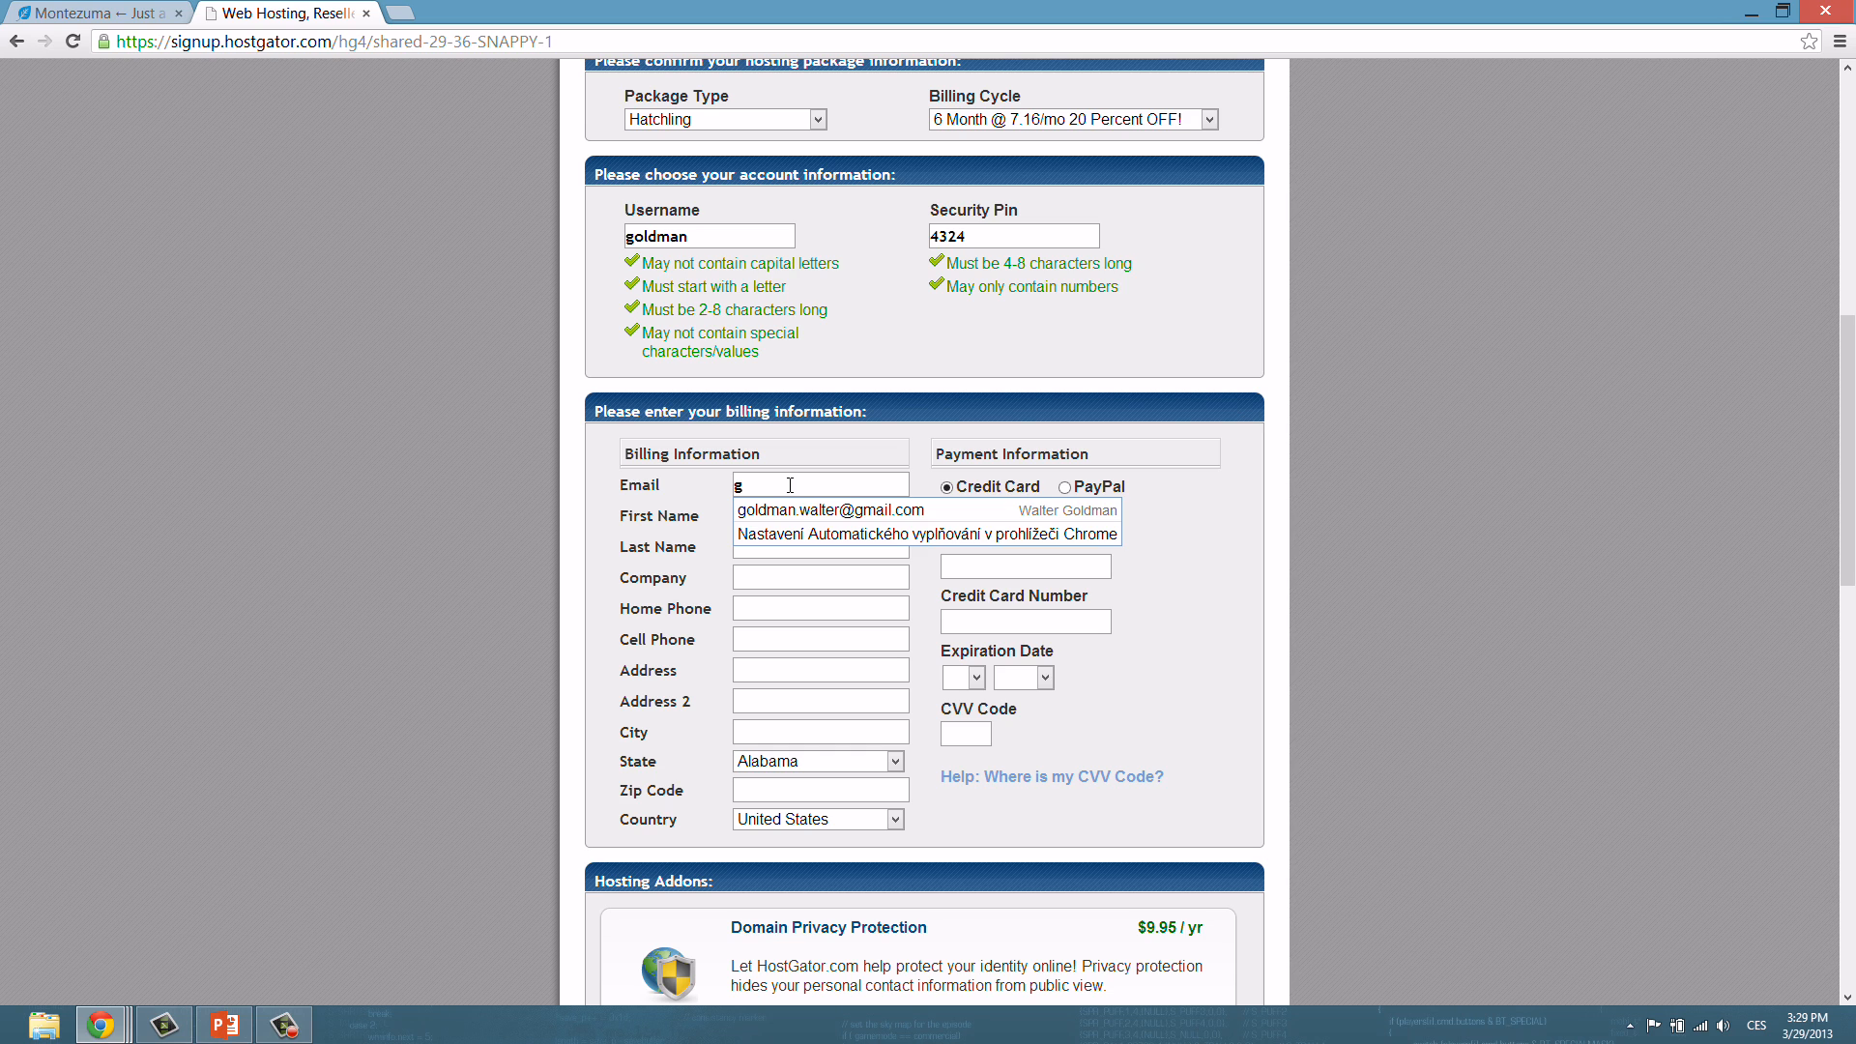
left_click(839, 510)
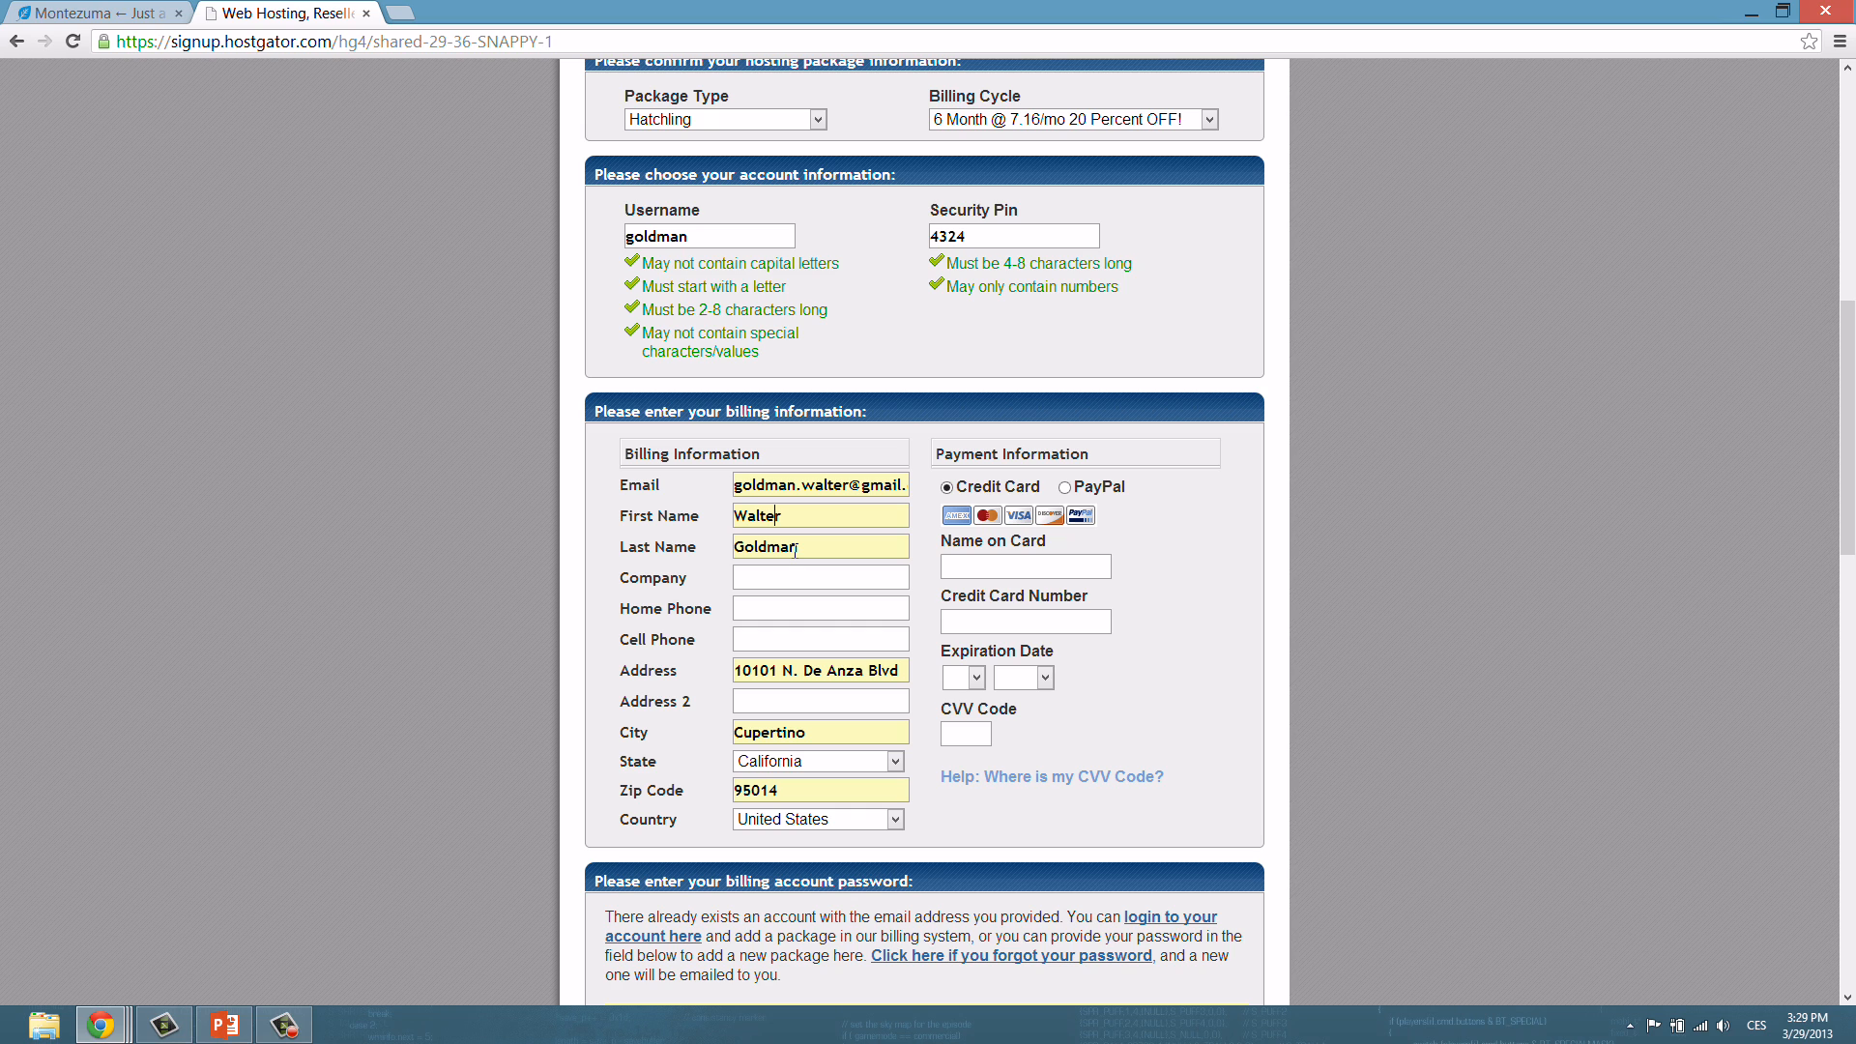
left_click(798, 606)
left_click(763, 602)
key("Down")
key("Down")
key("Return")
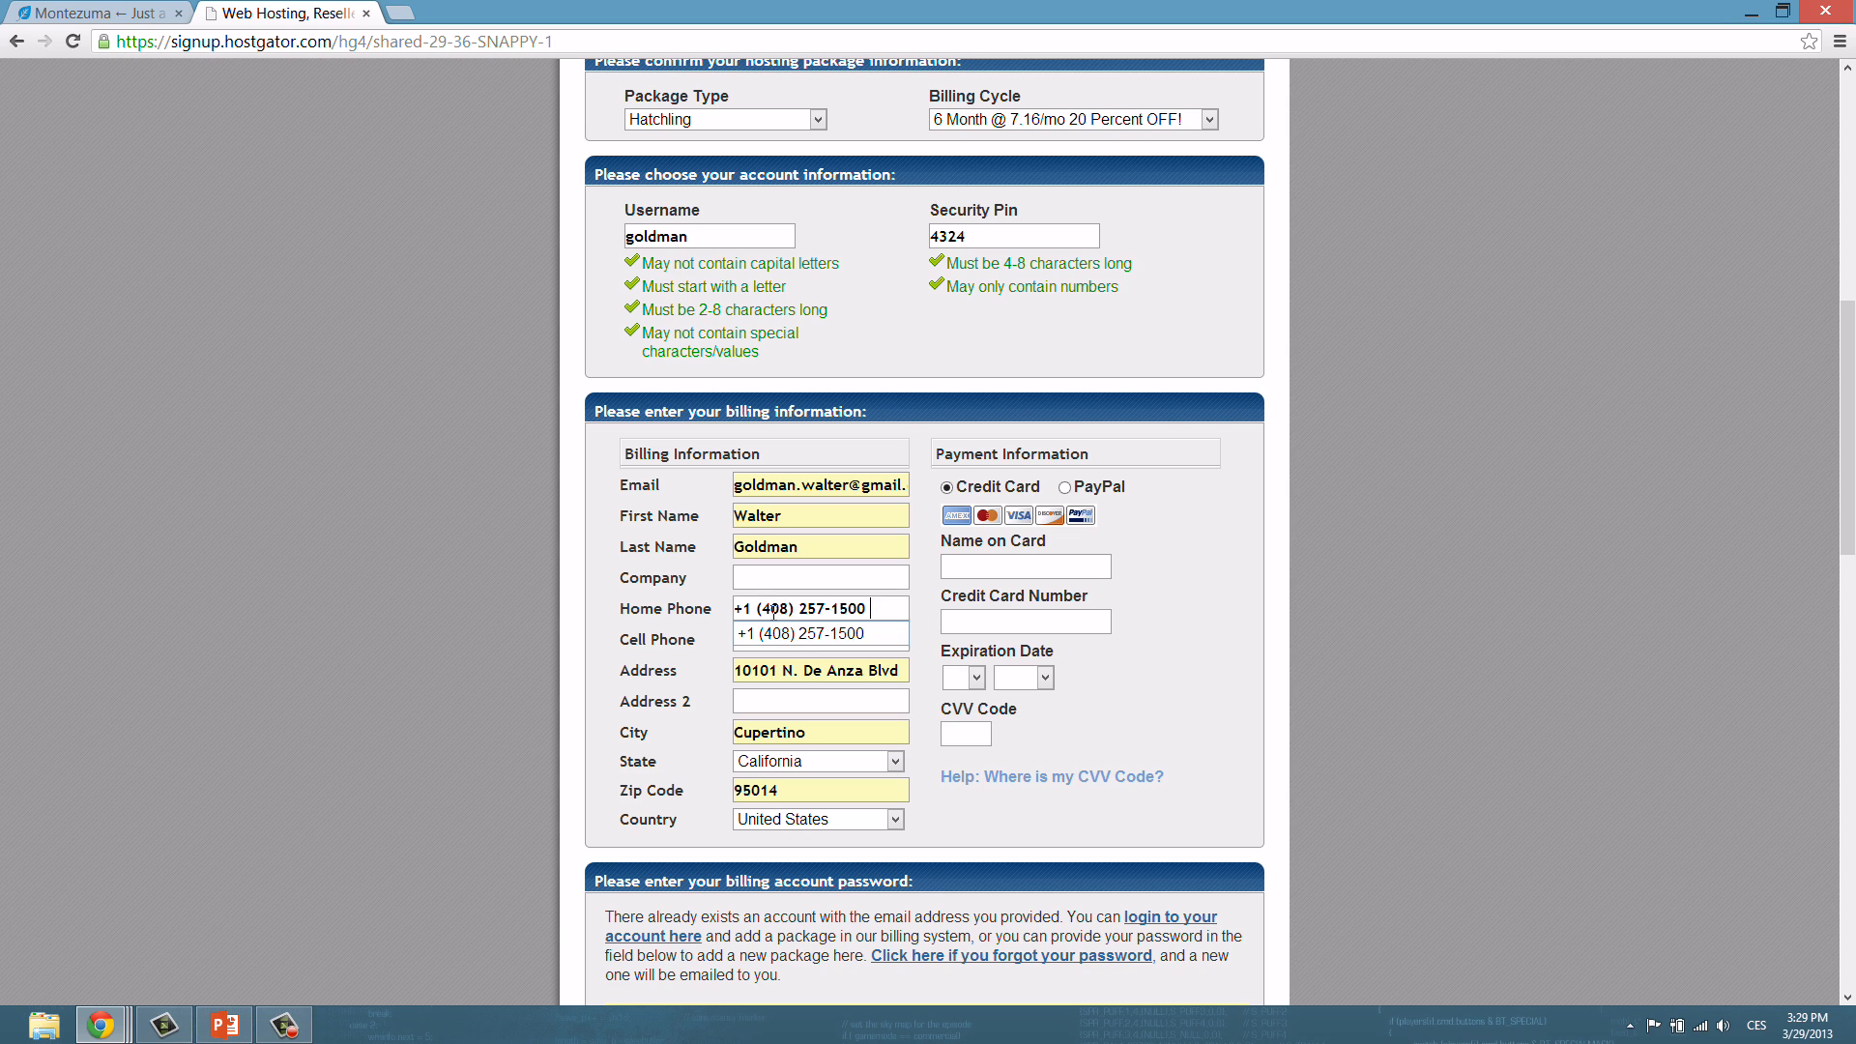
left_click(888, 633)
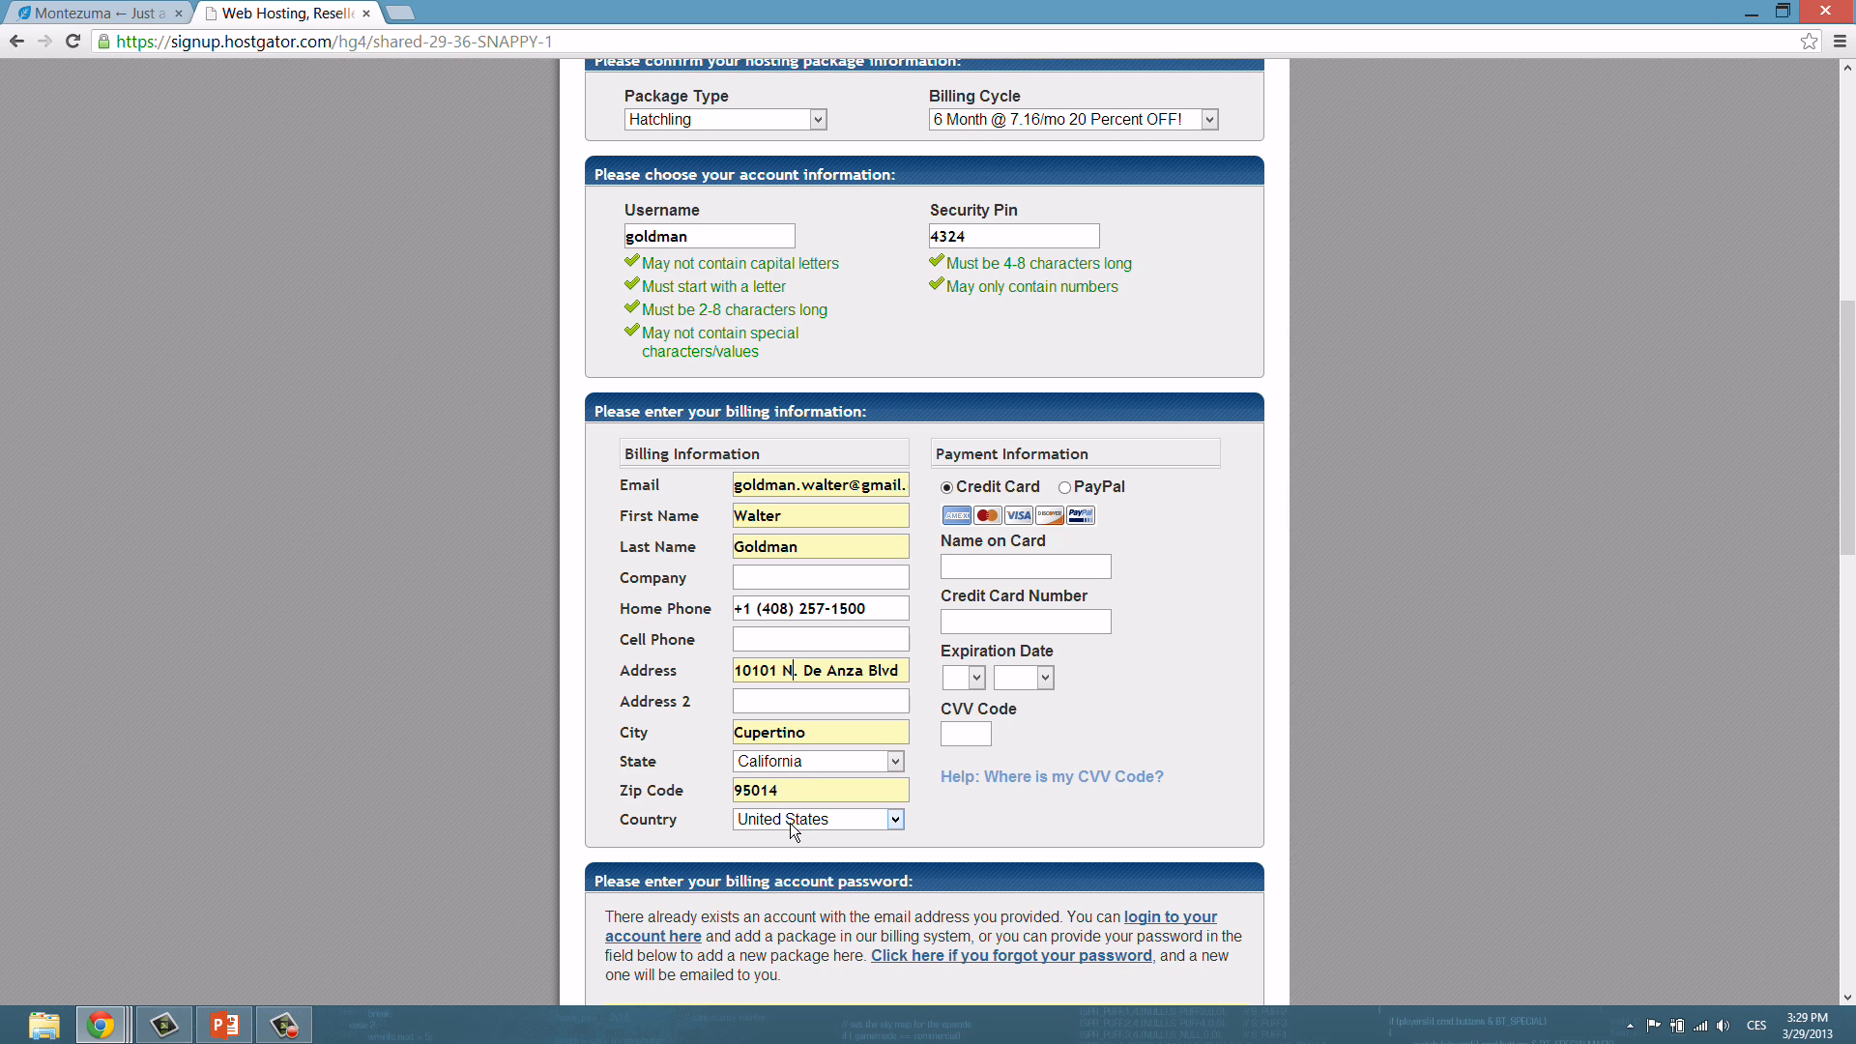
left_click(1007, 566)
Autofill the cardholder name and enter the credit card number.
type("WA")
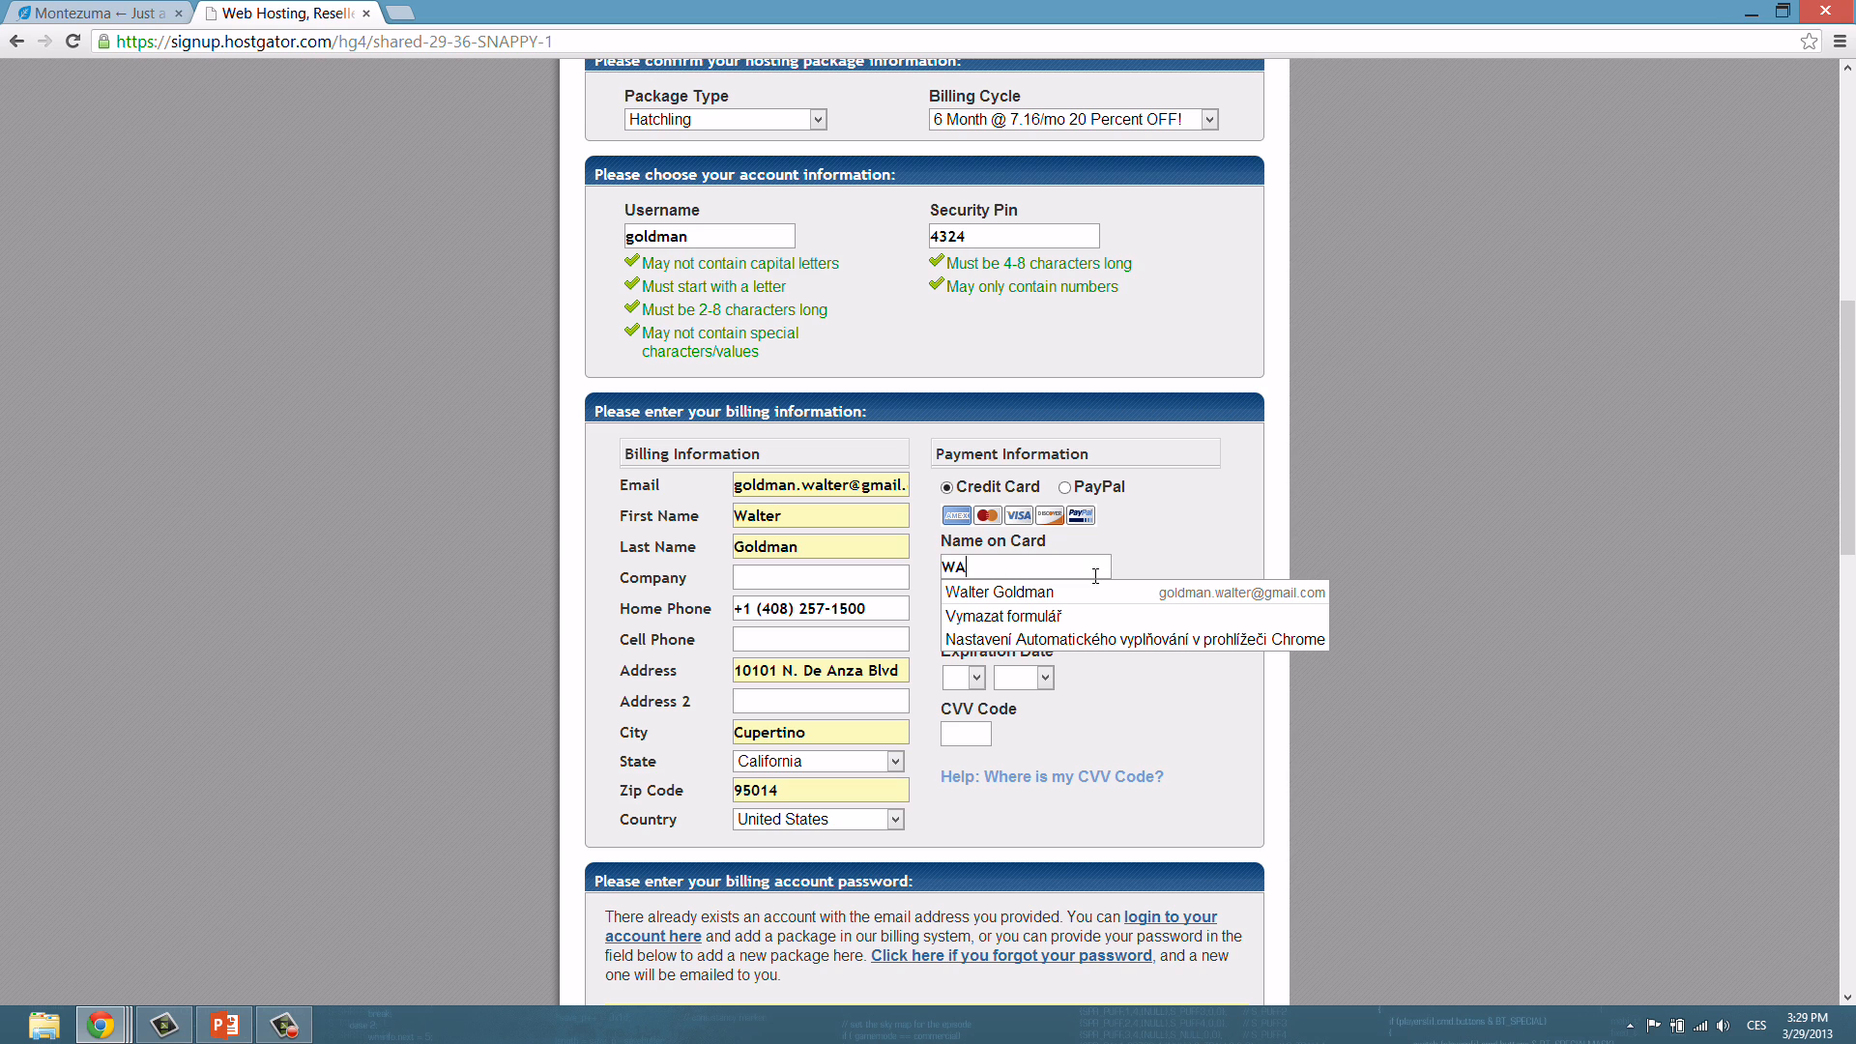
left_click(1040, 589)
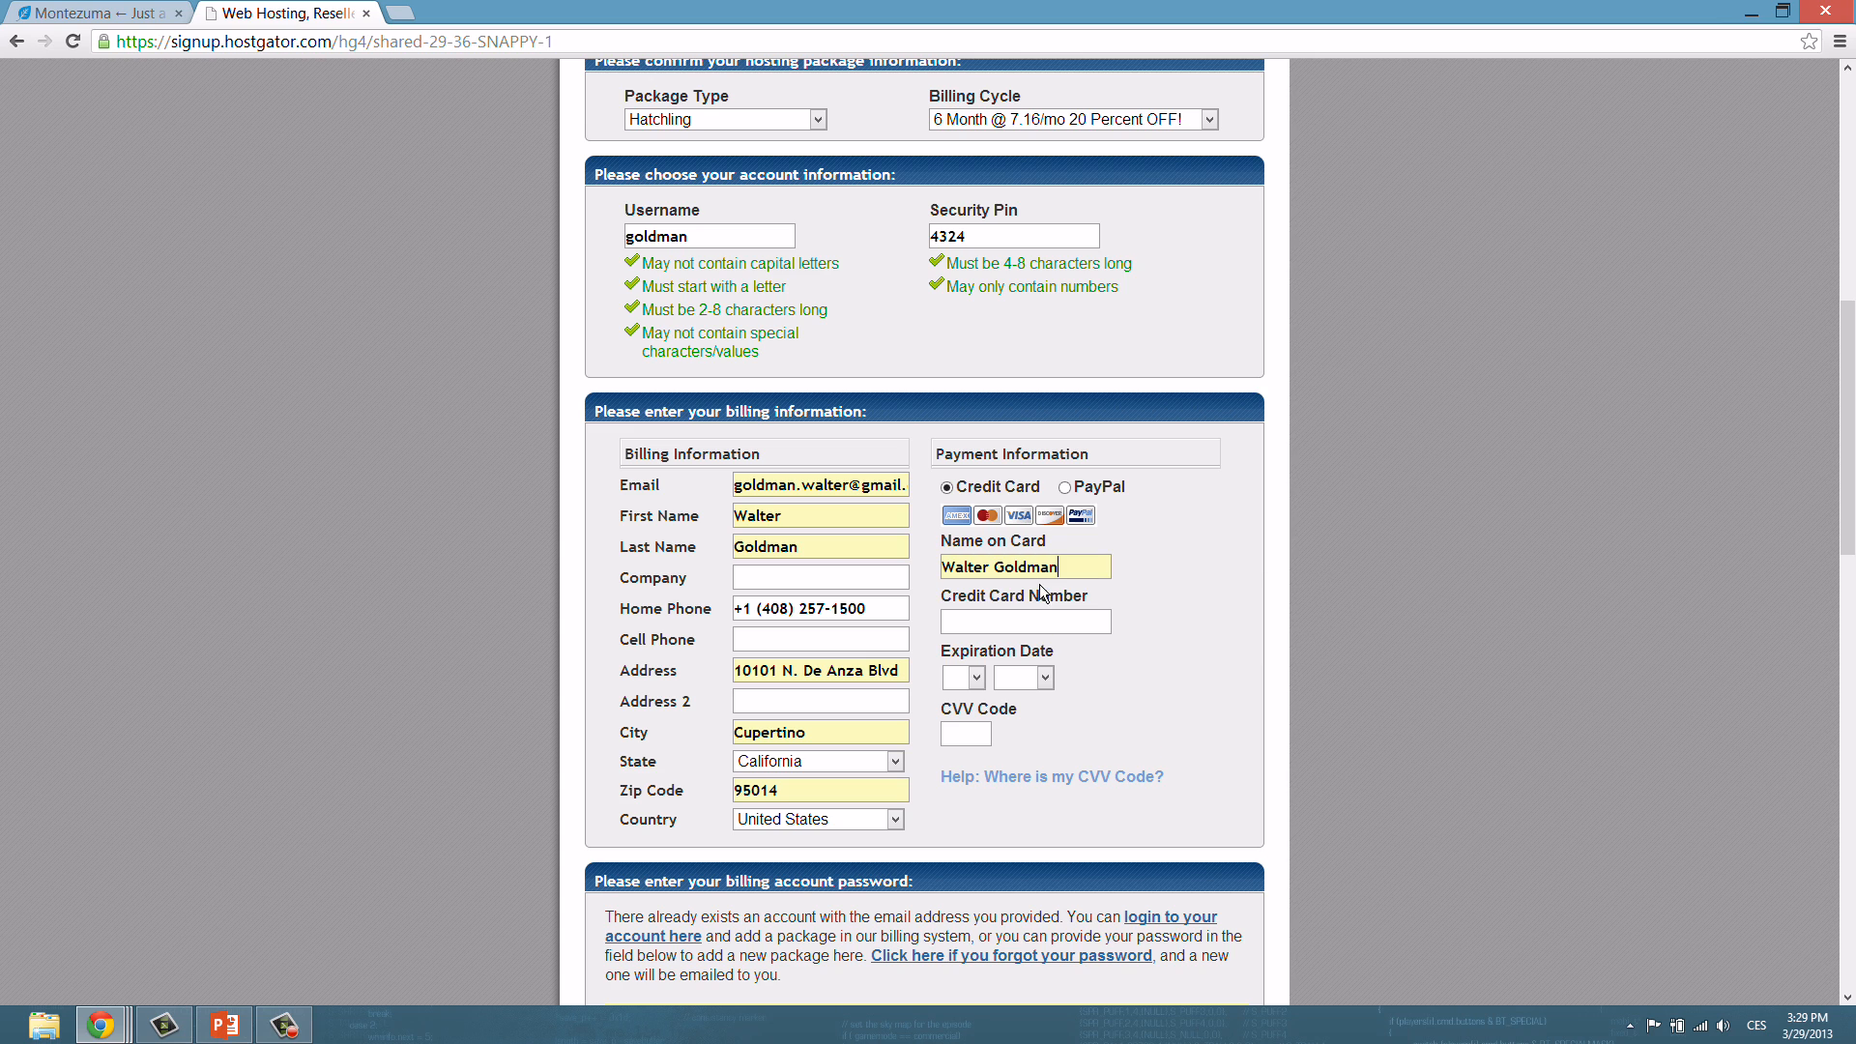
left_click(1007, 621)
Choose the card's expiration month and year and enter the CVV code.
left_click(978, 671)
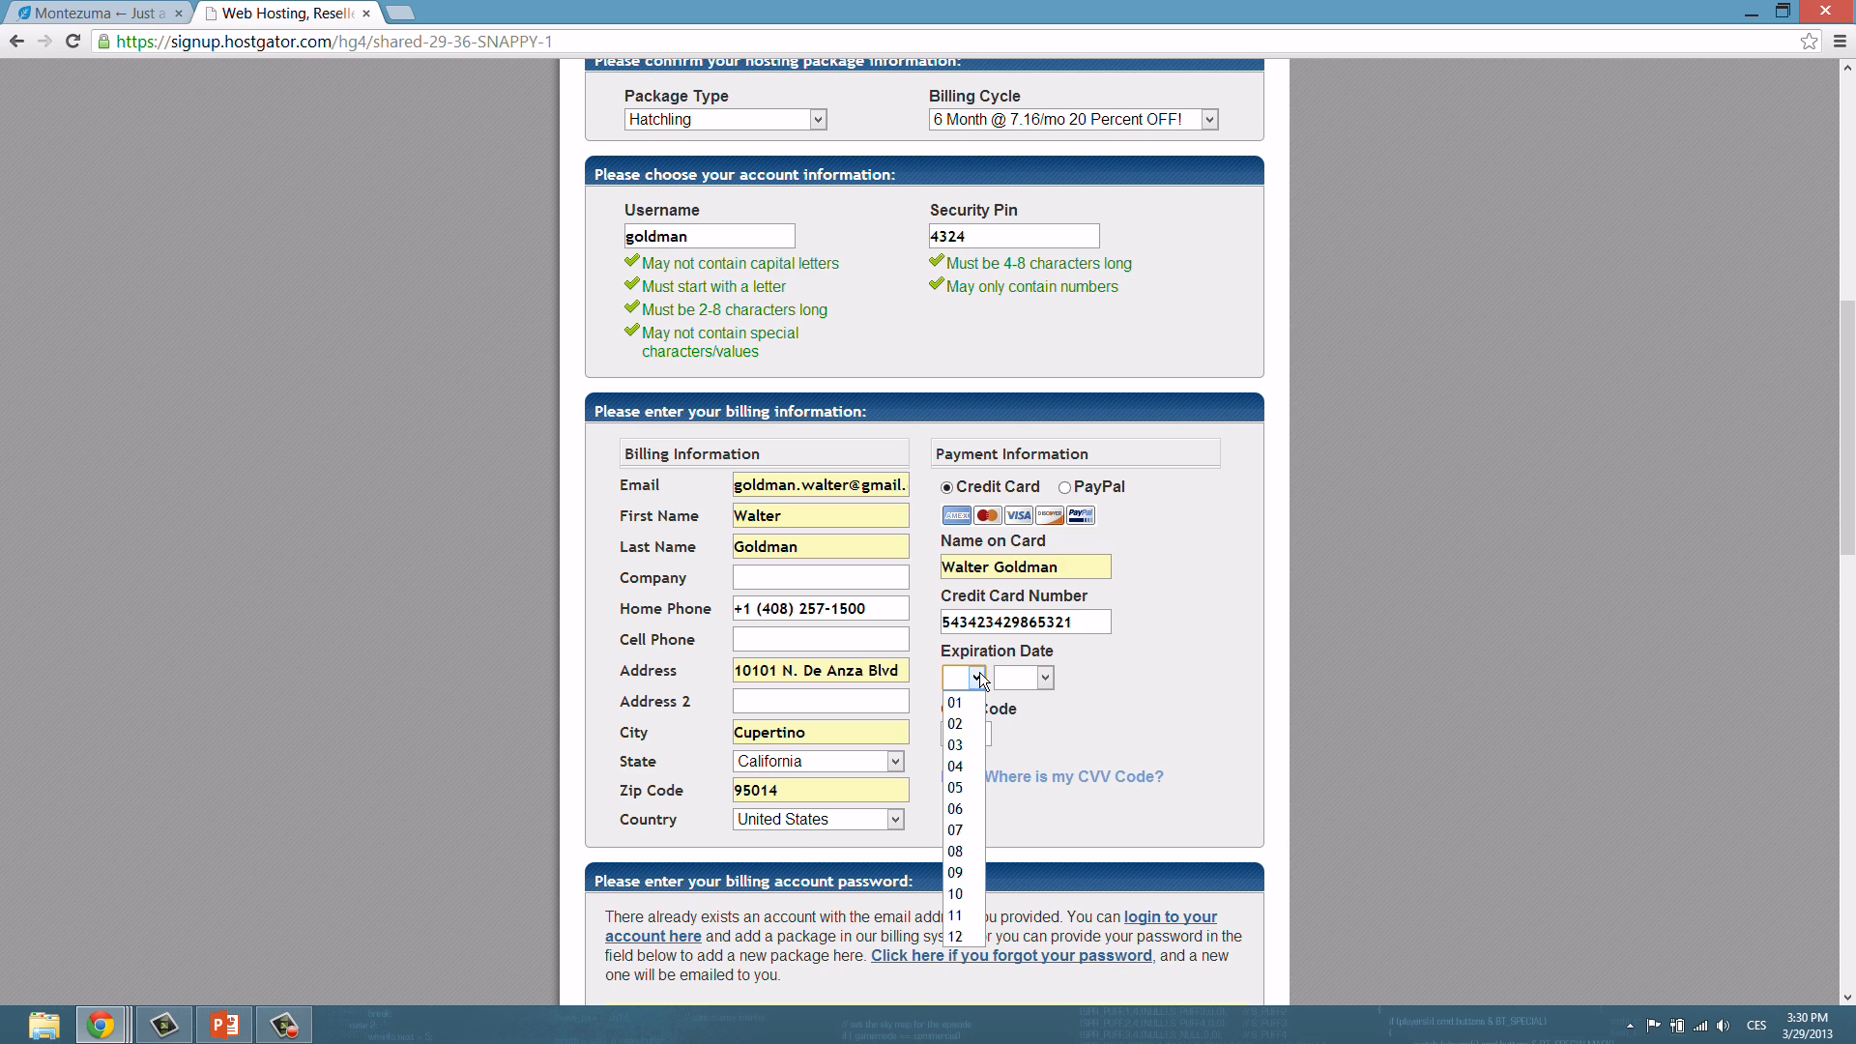
left_click(965, 780)
left_click(1019, 679)
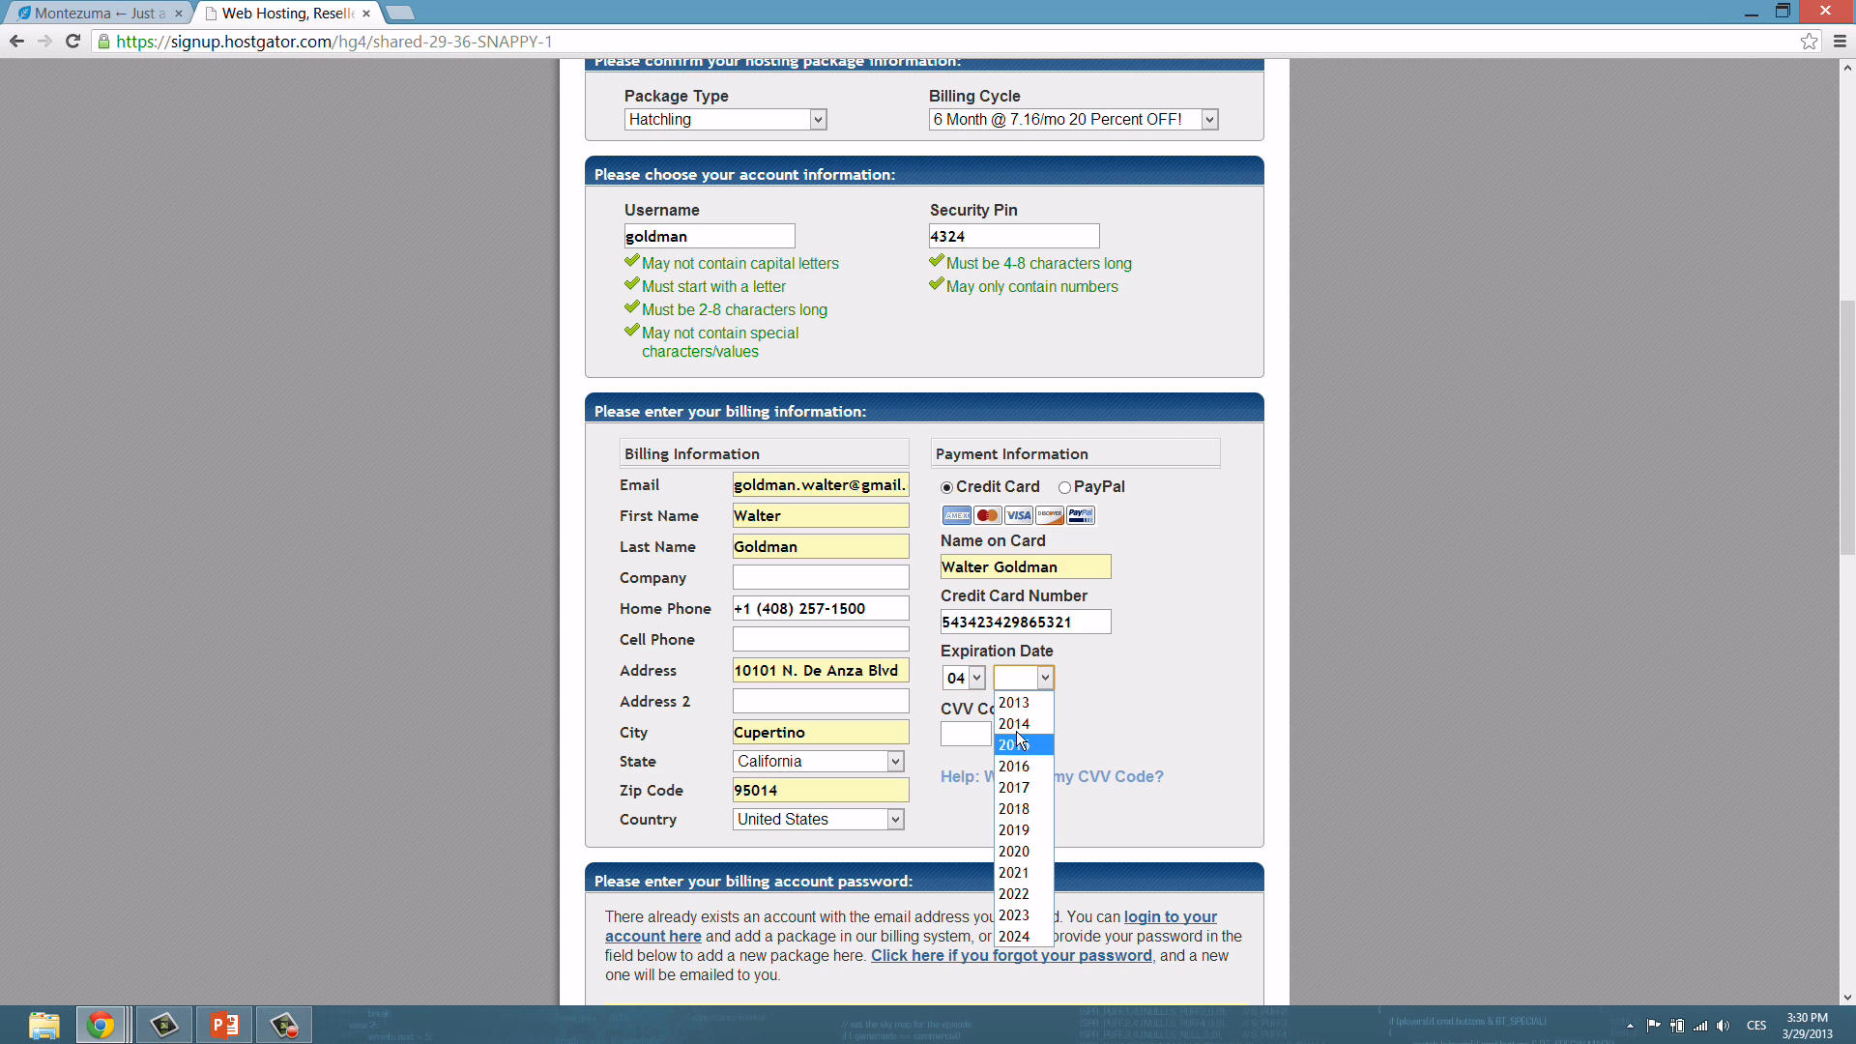
left_click(1019, 732)
left_click(976, 732)
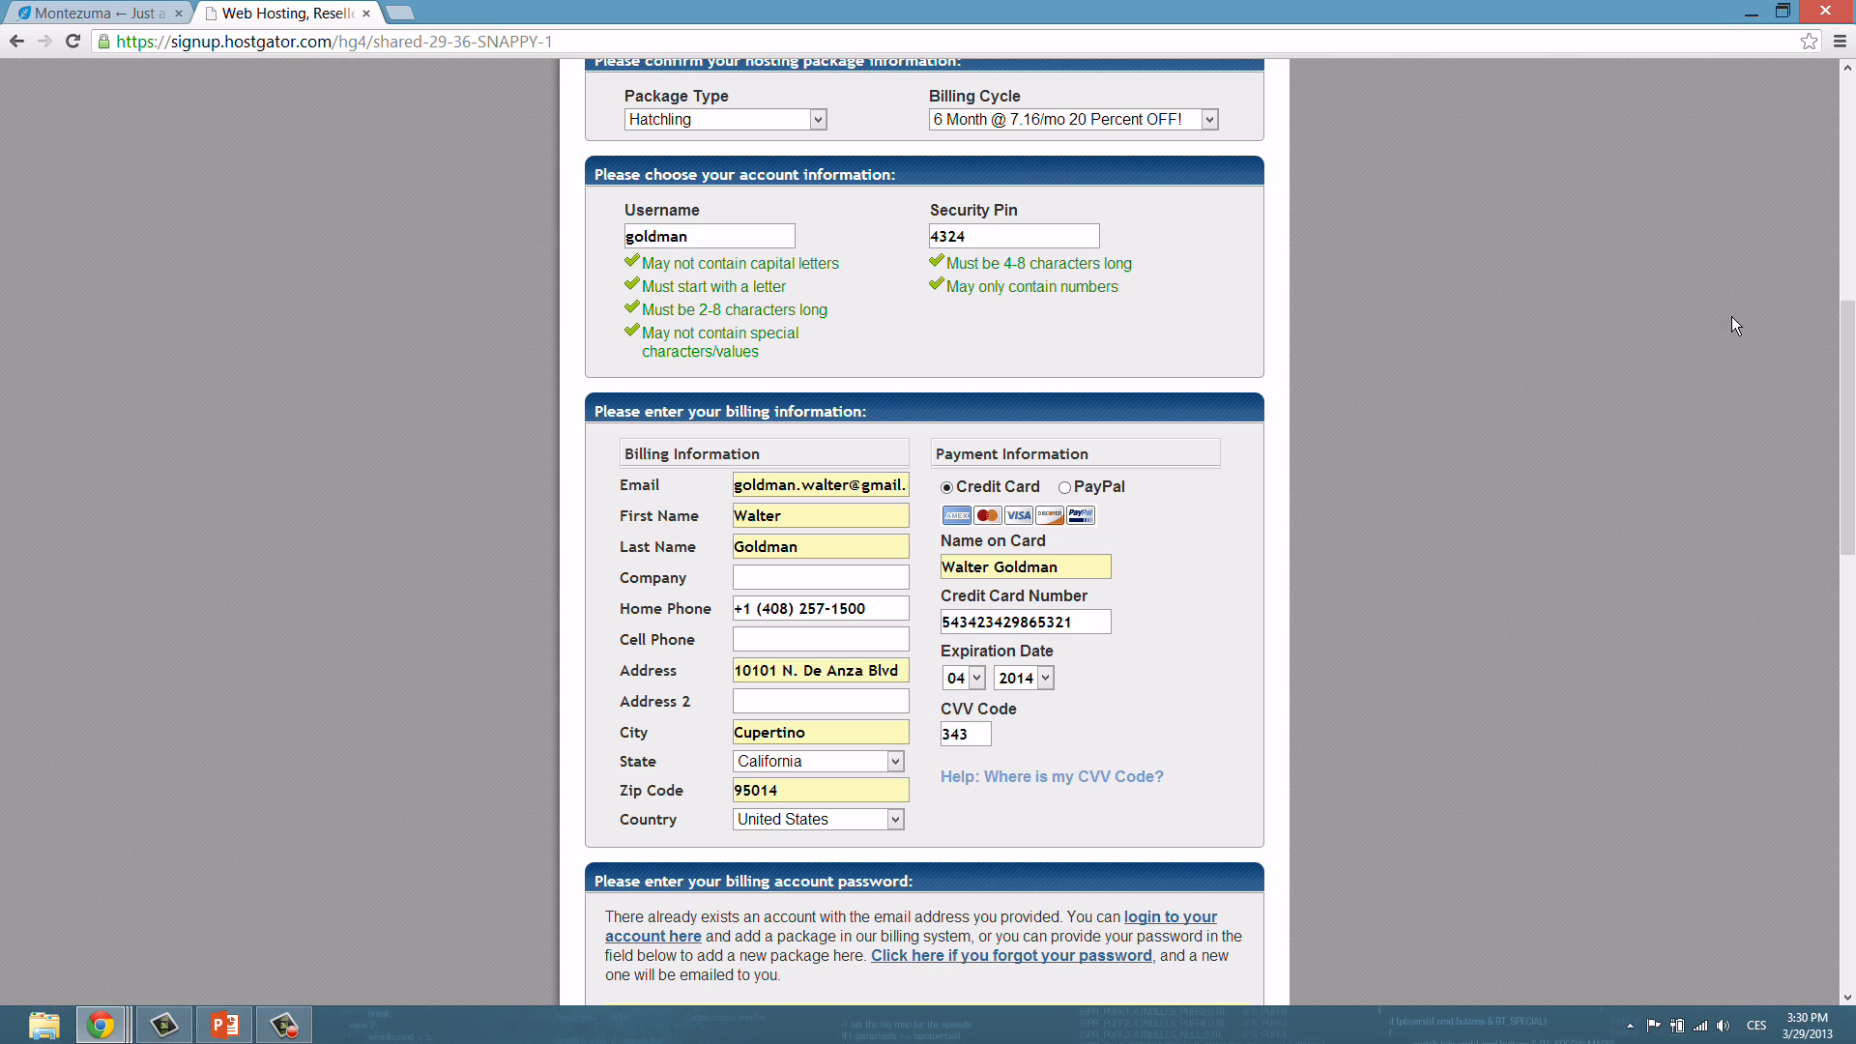
left_click_drag(1839, 377, 1847, 616)
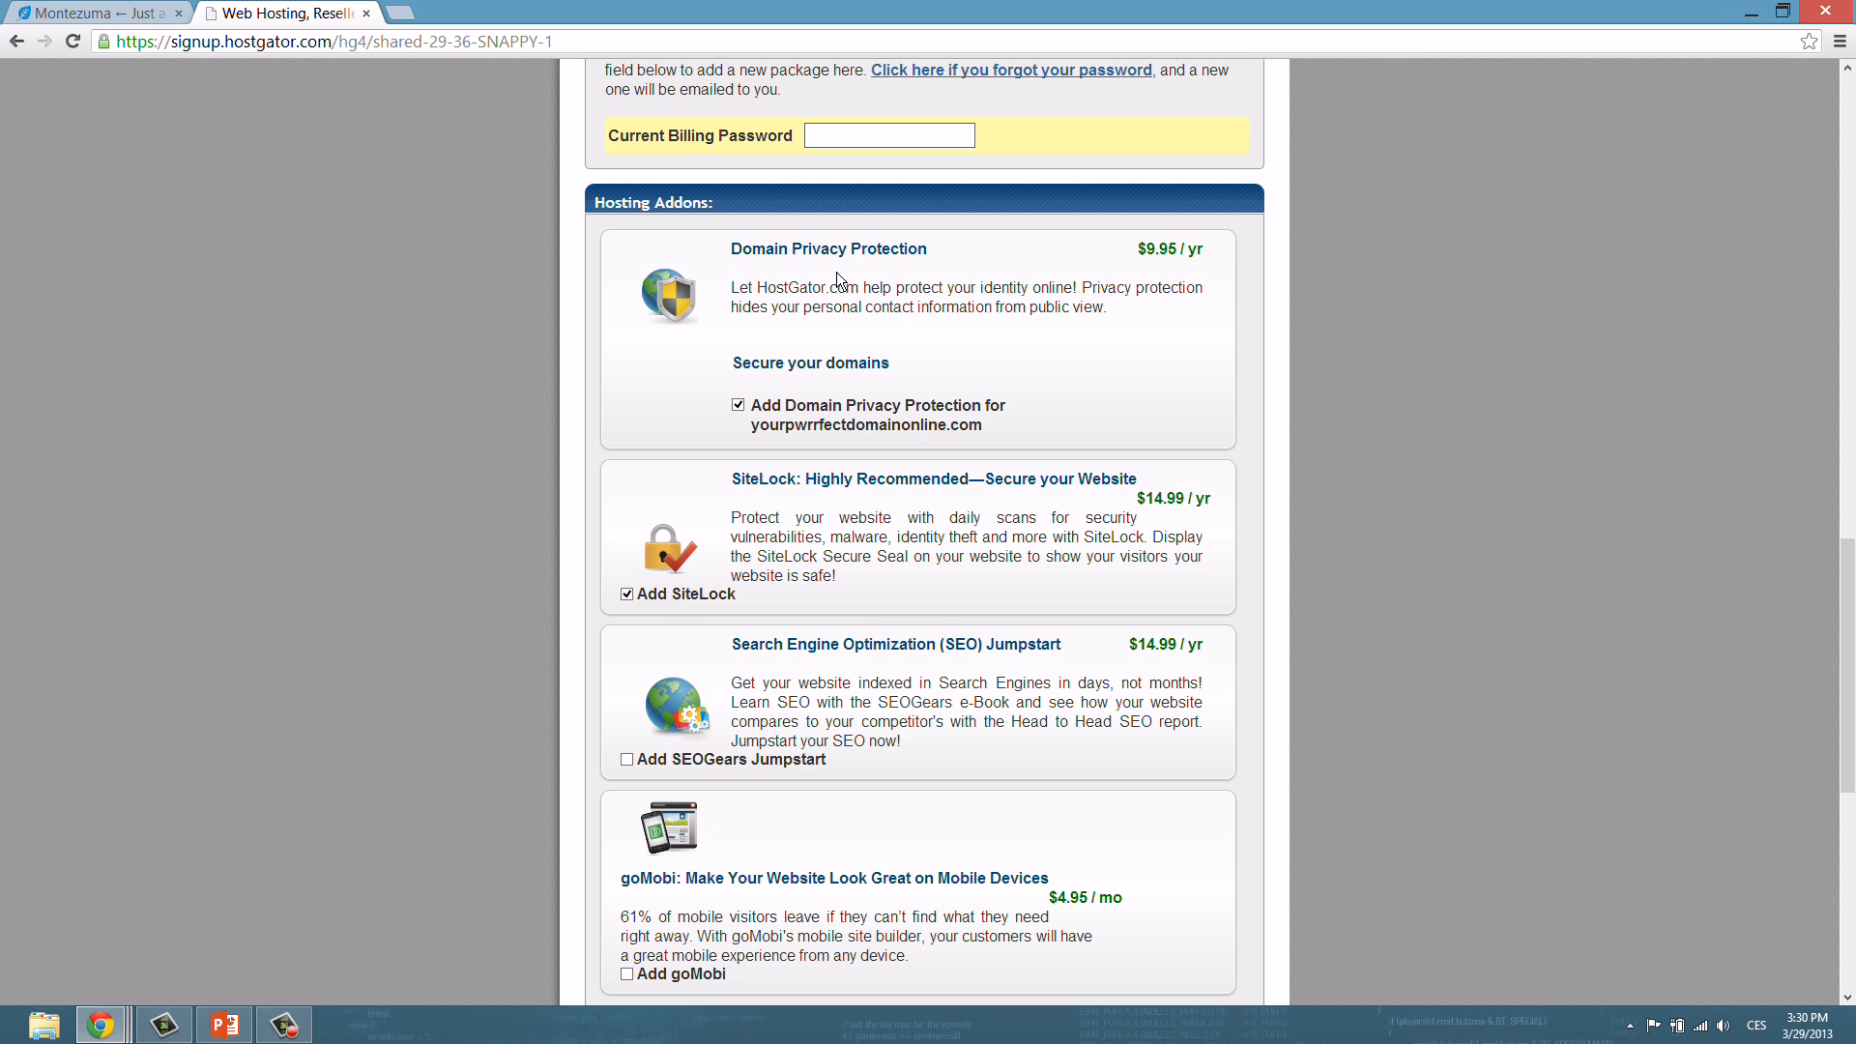
Uncheck Domain Privacy Protection and scroll down to the coupon code box.
left_click(738, 406)
scroll(1234, 634, "down", 2)
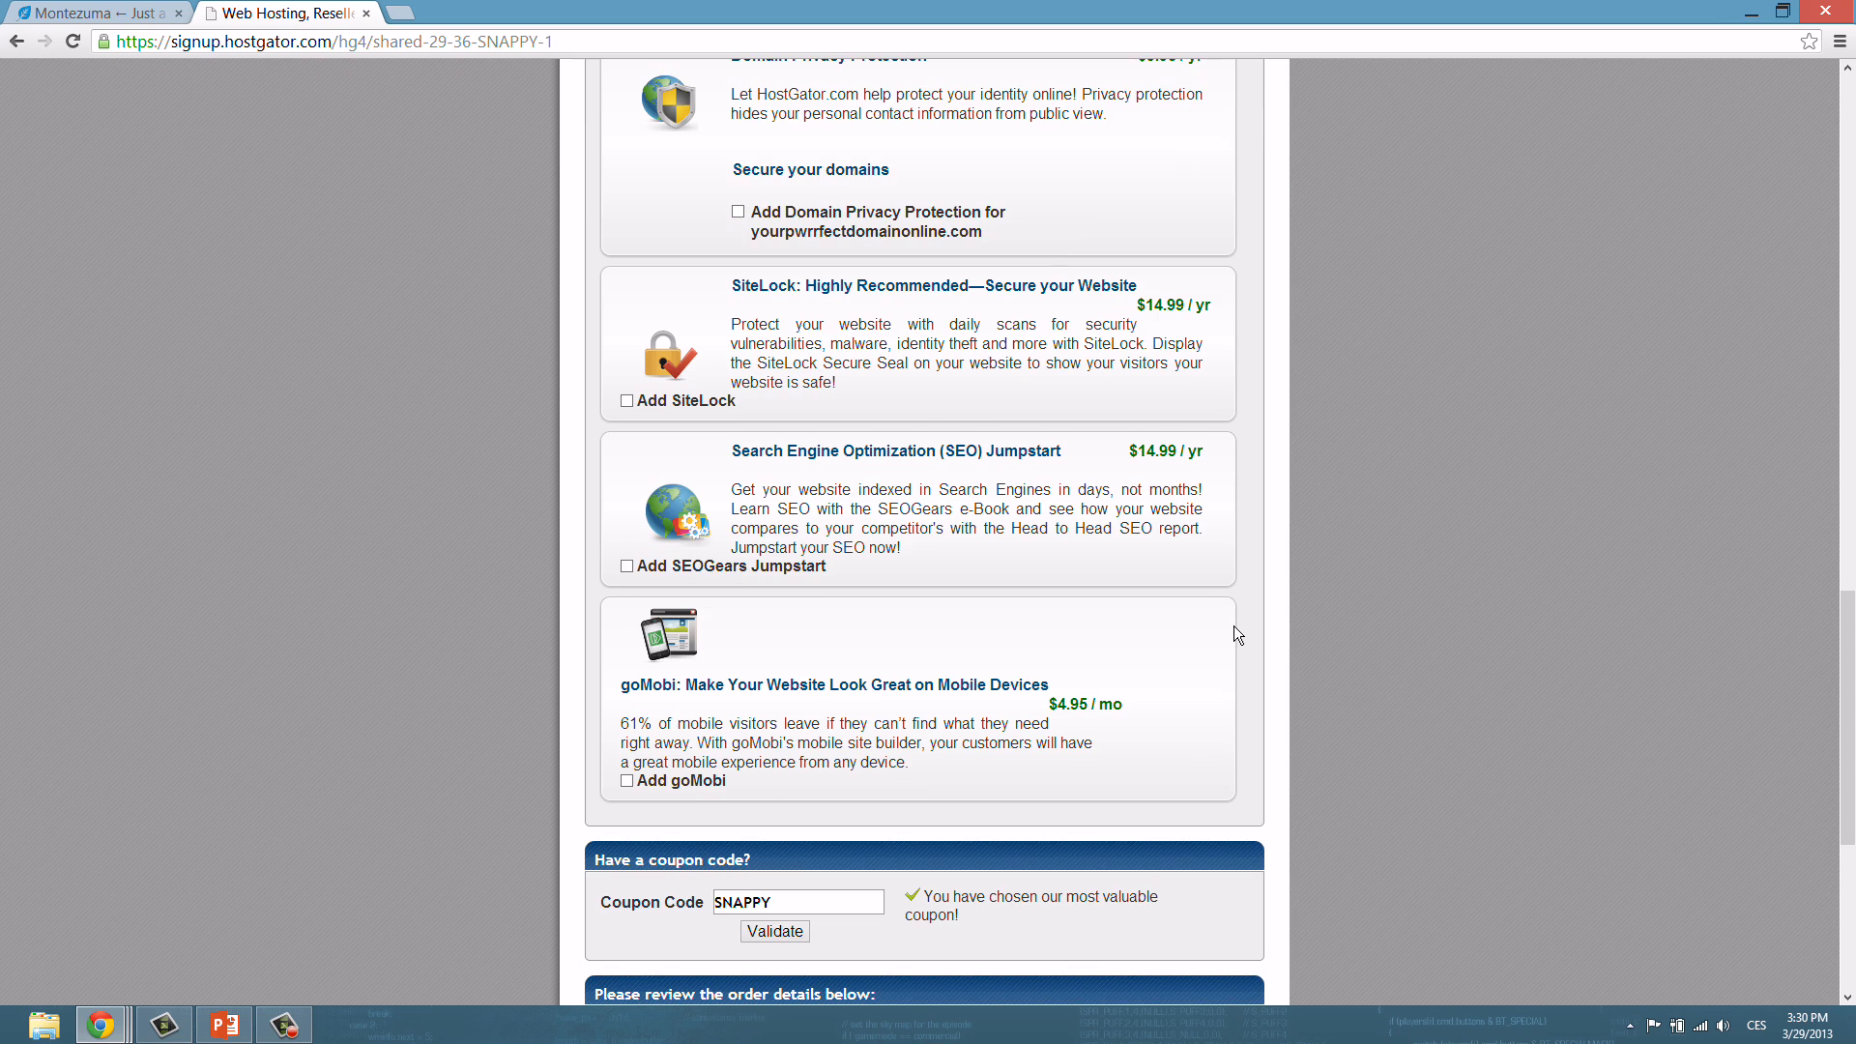
scroll(1255, 623, "down", 1)
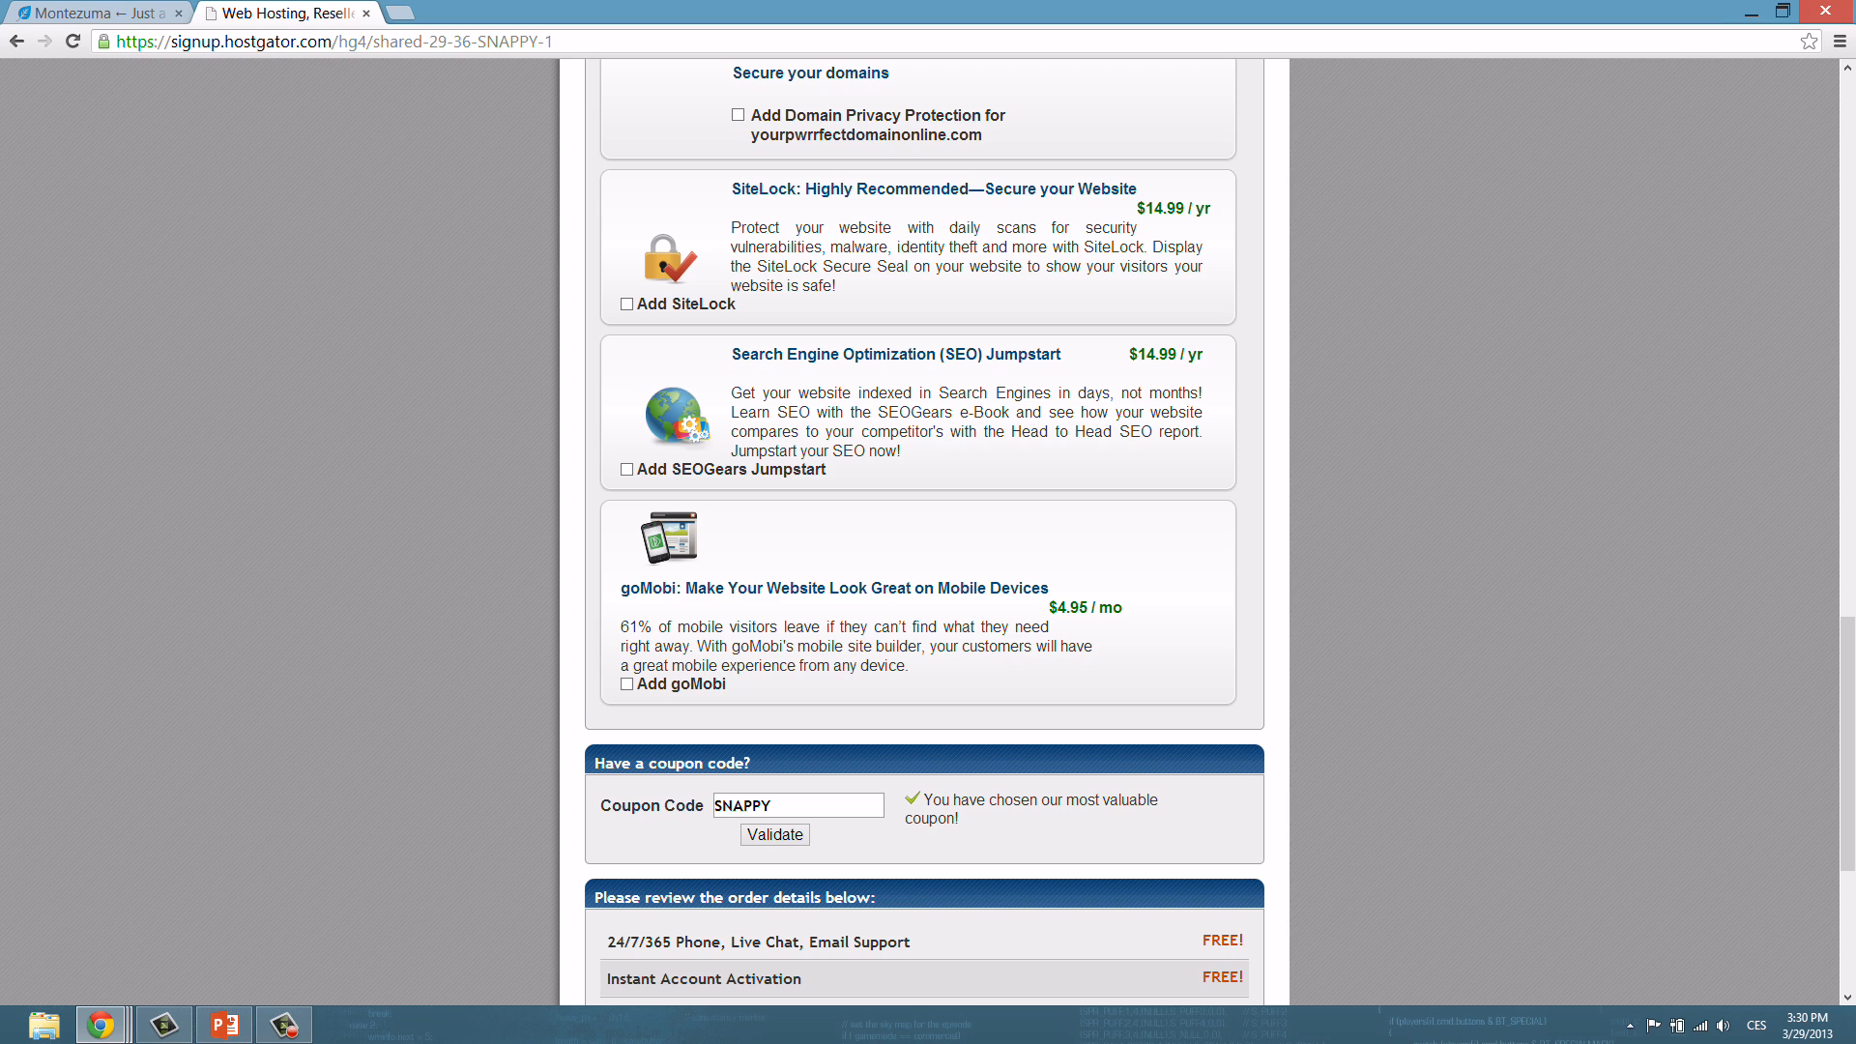
Replace the SNAPPY coupon with extradeal25 and validate it.
left_click_drag(788, 804, 707, 794)
type("extradeal25")
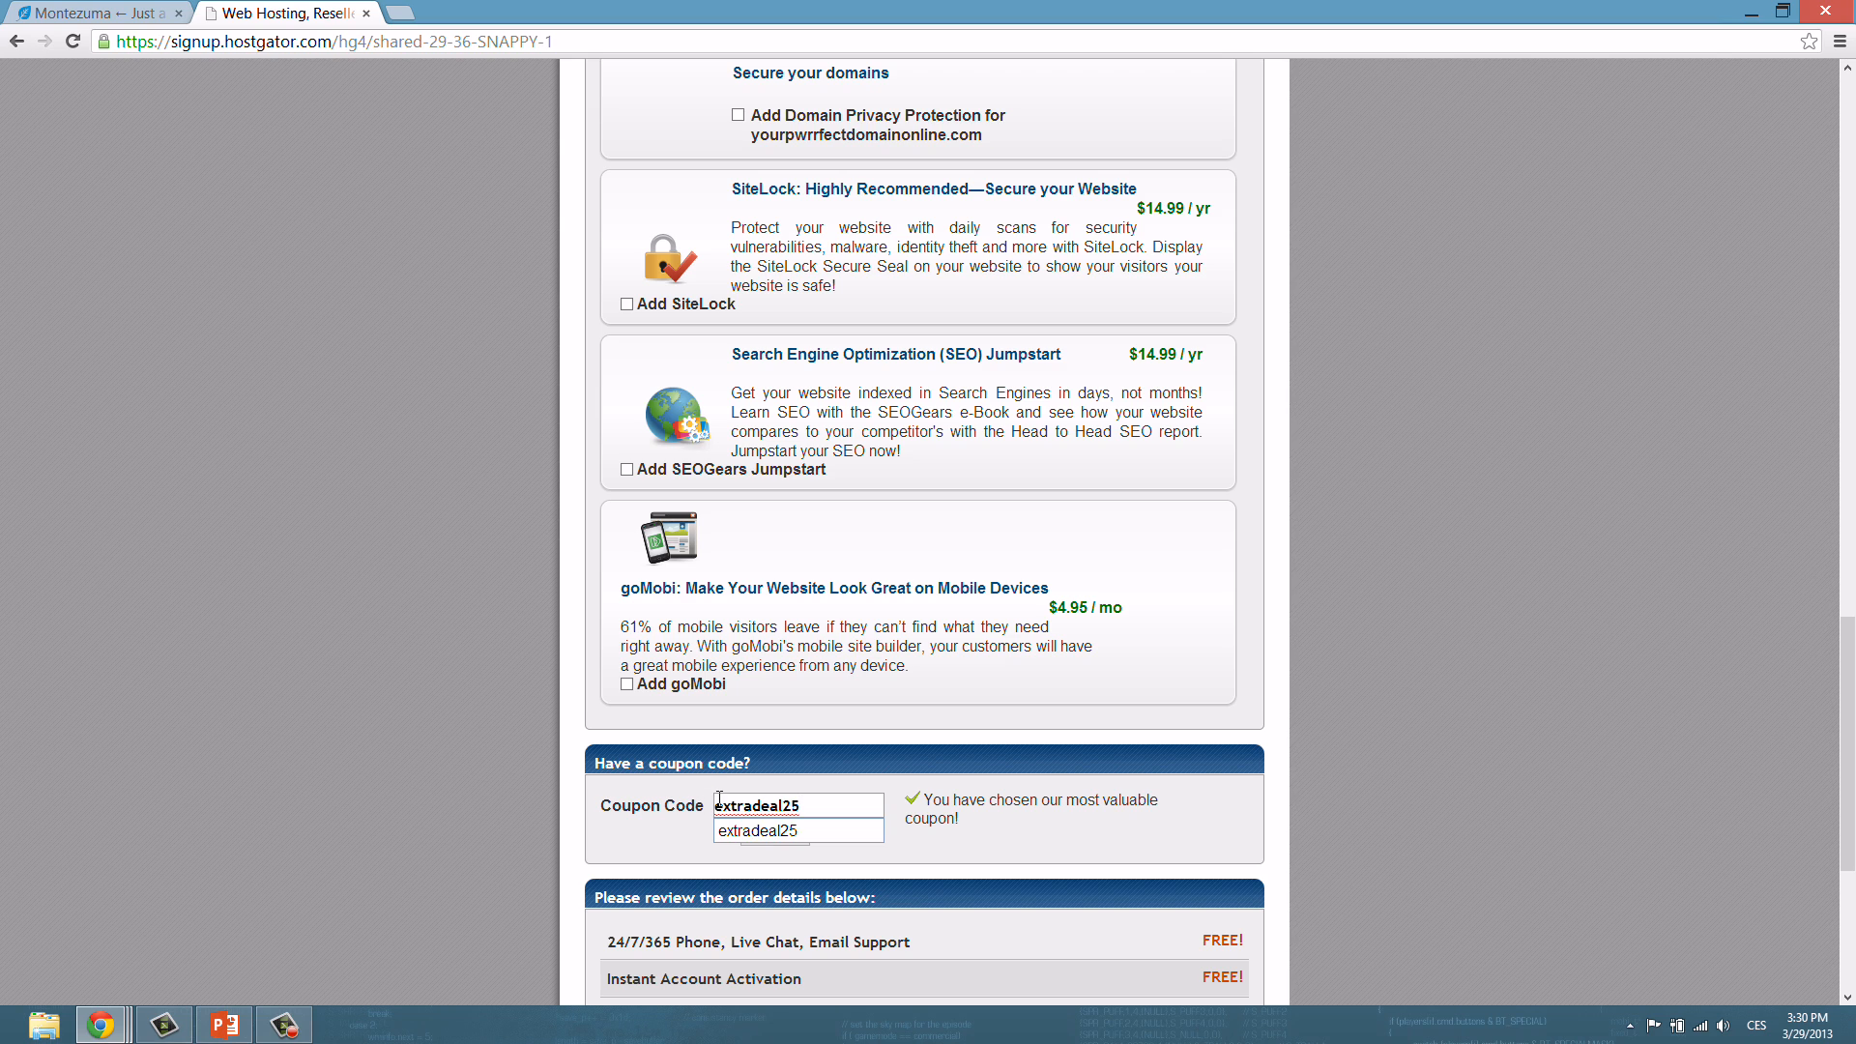
left_click(778, 829)
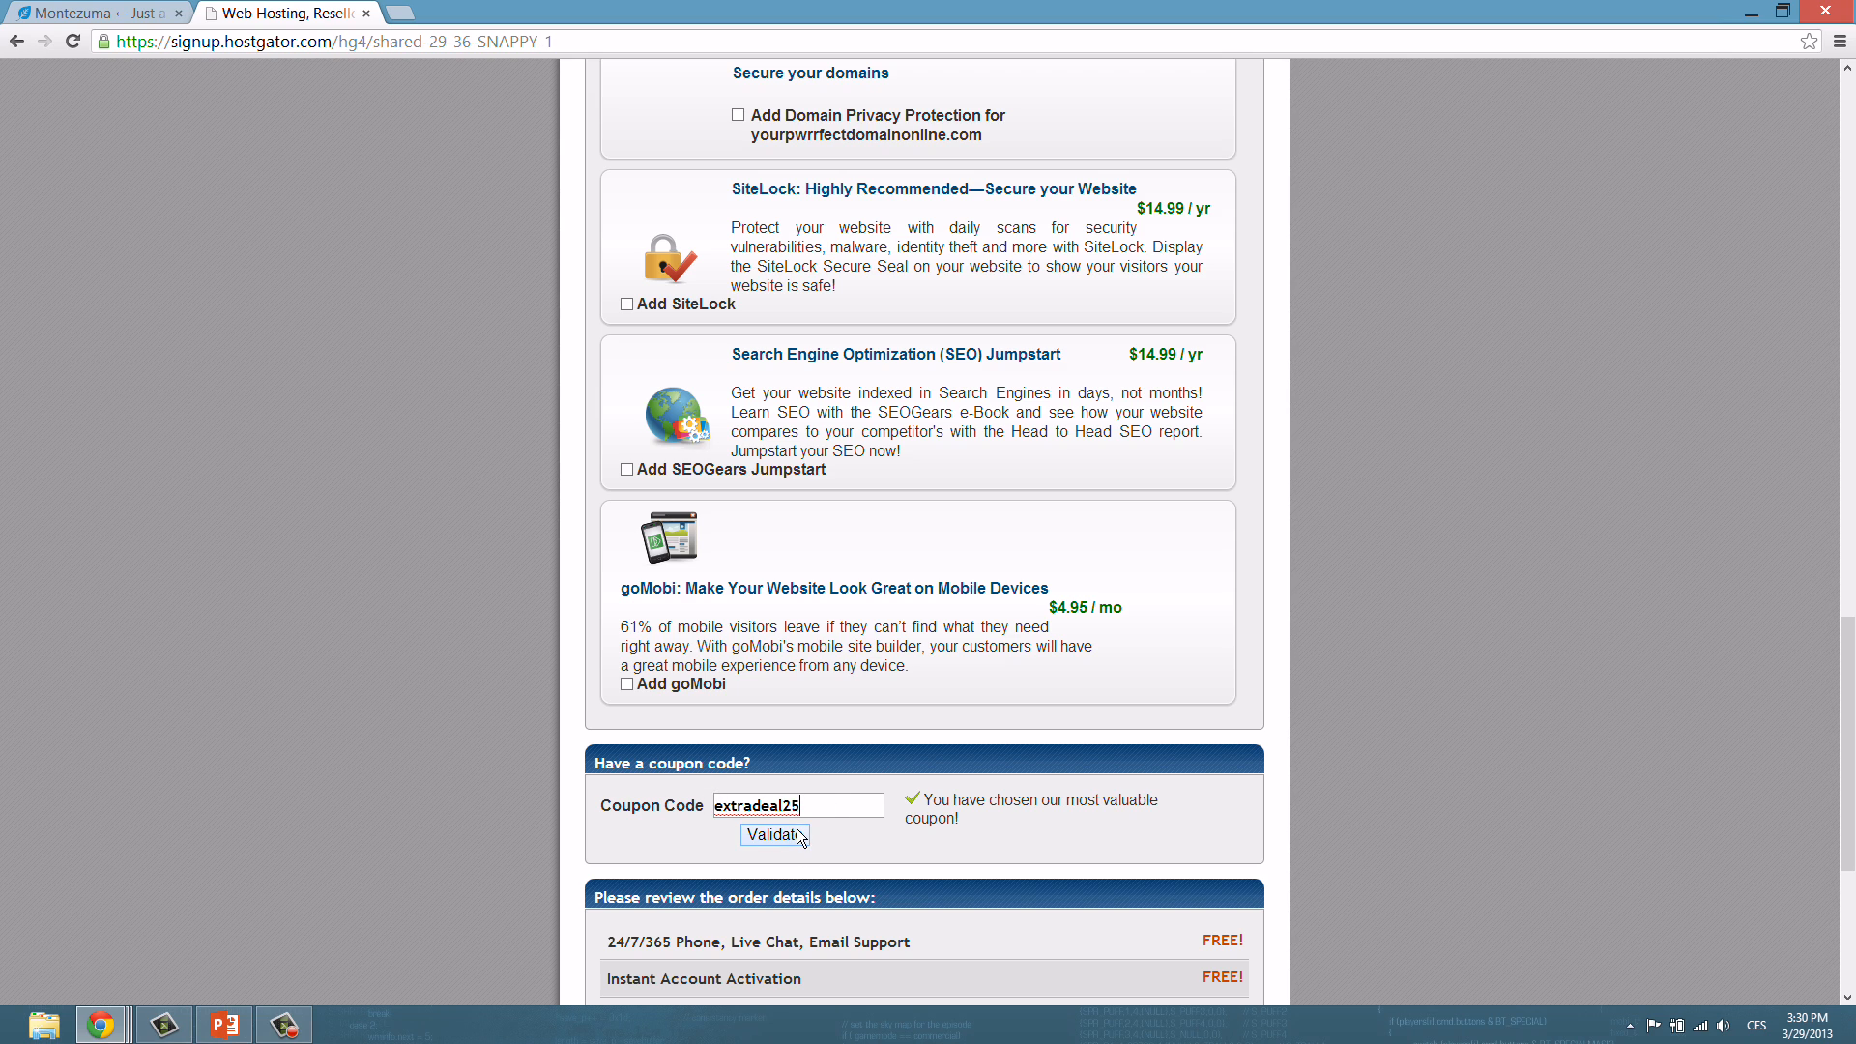
left_click(798, 831)
Point out 24/7/365 support, 45-day guarantee, 6-month price and 25% credit, then create the account.
scroll(843, 824, "down", 3)
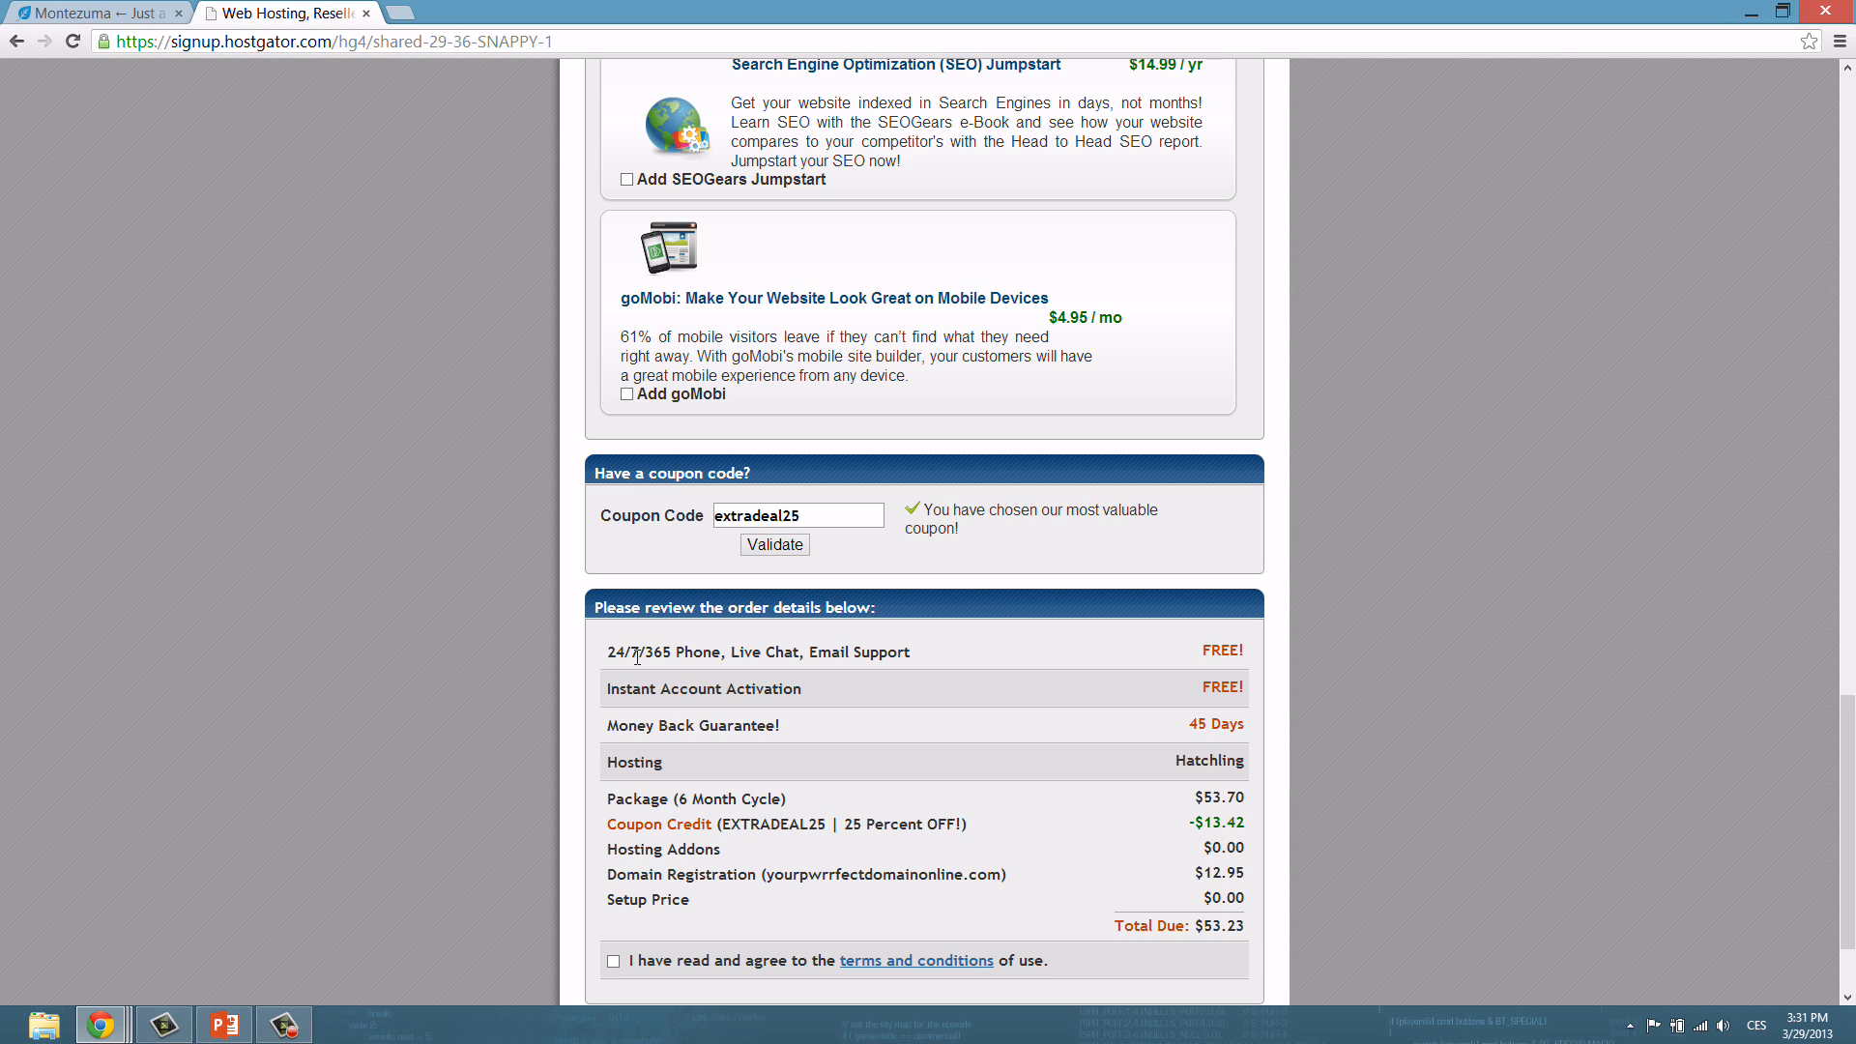
left_click_drag(634, 652, 654, 652)
left_click(1196, 725)
left_click_drag(1194, 725, 1224, 725)
left_click_drag(651, 799, 703, 799)
left_click_drag(657, 823, 960, 823)
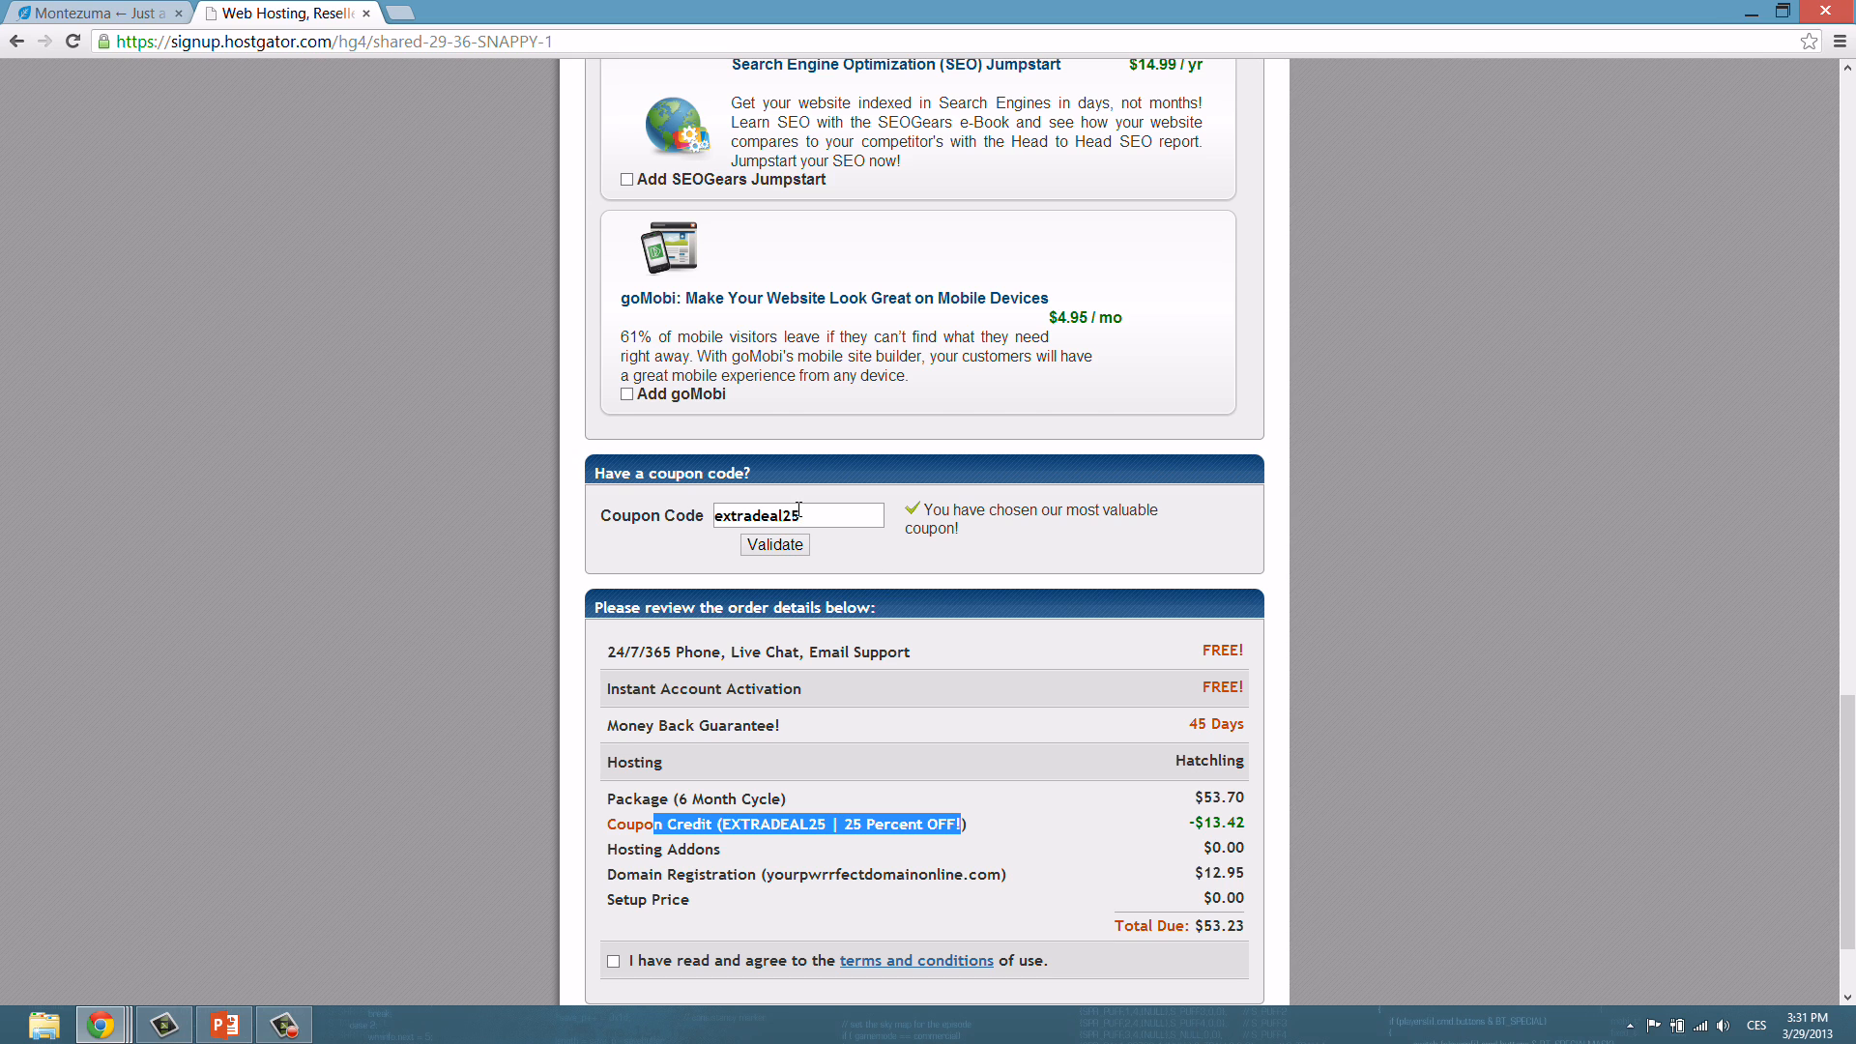
scroll(798, 509, "down", 1)
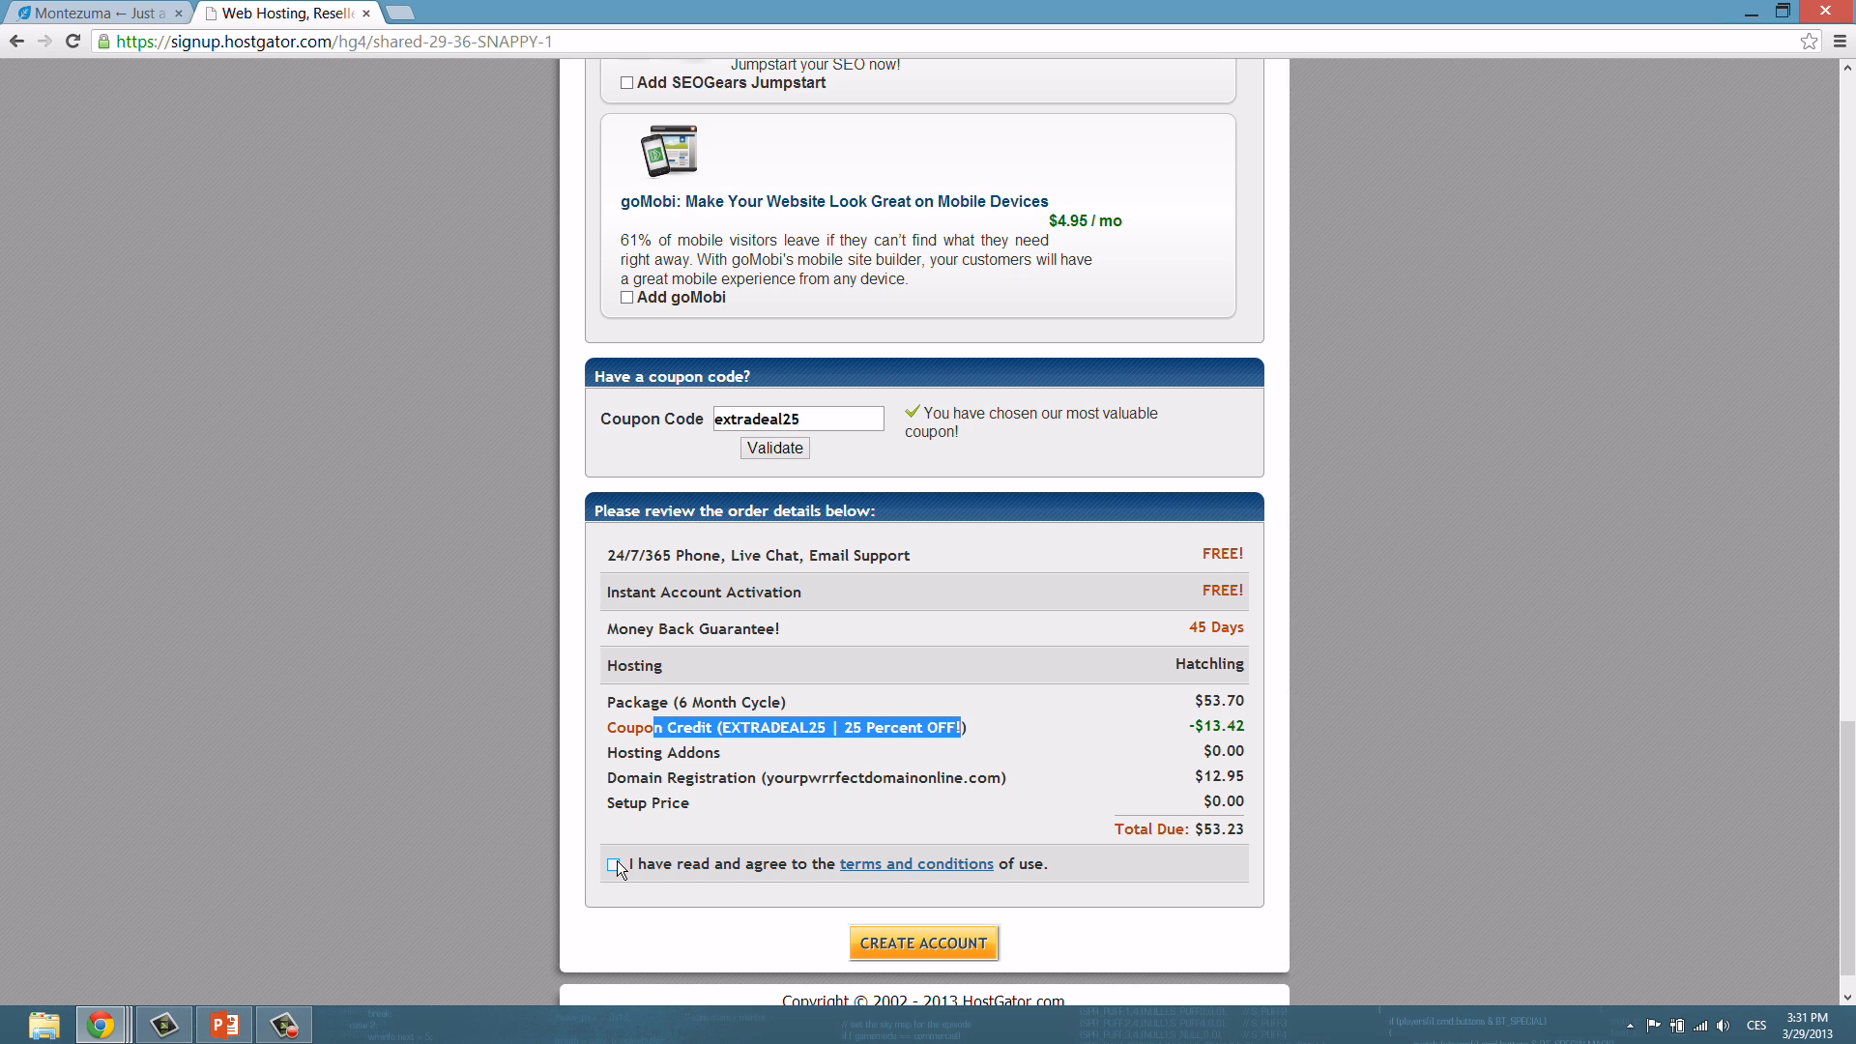
left_click(914, 943)
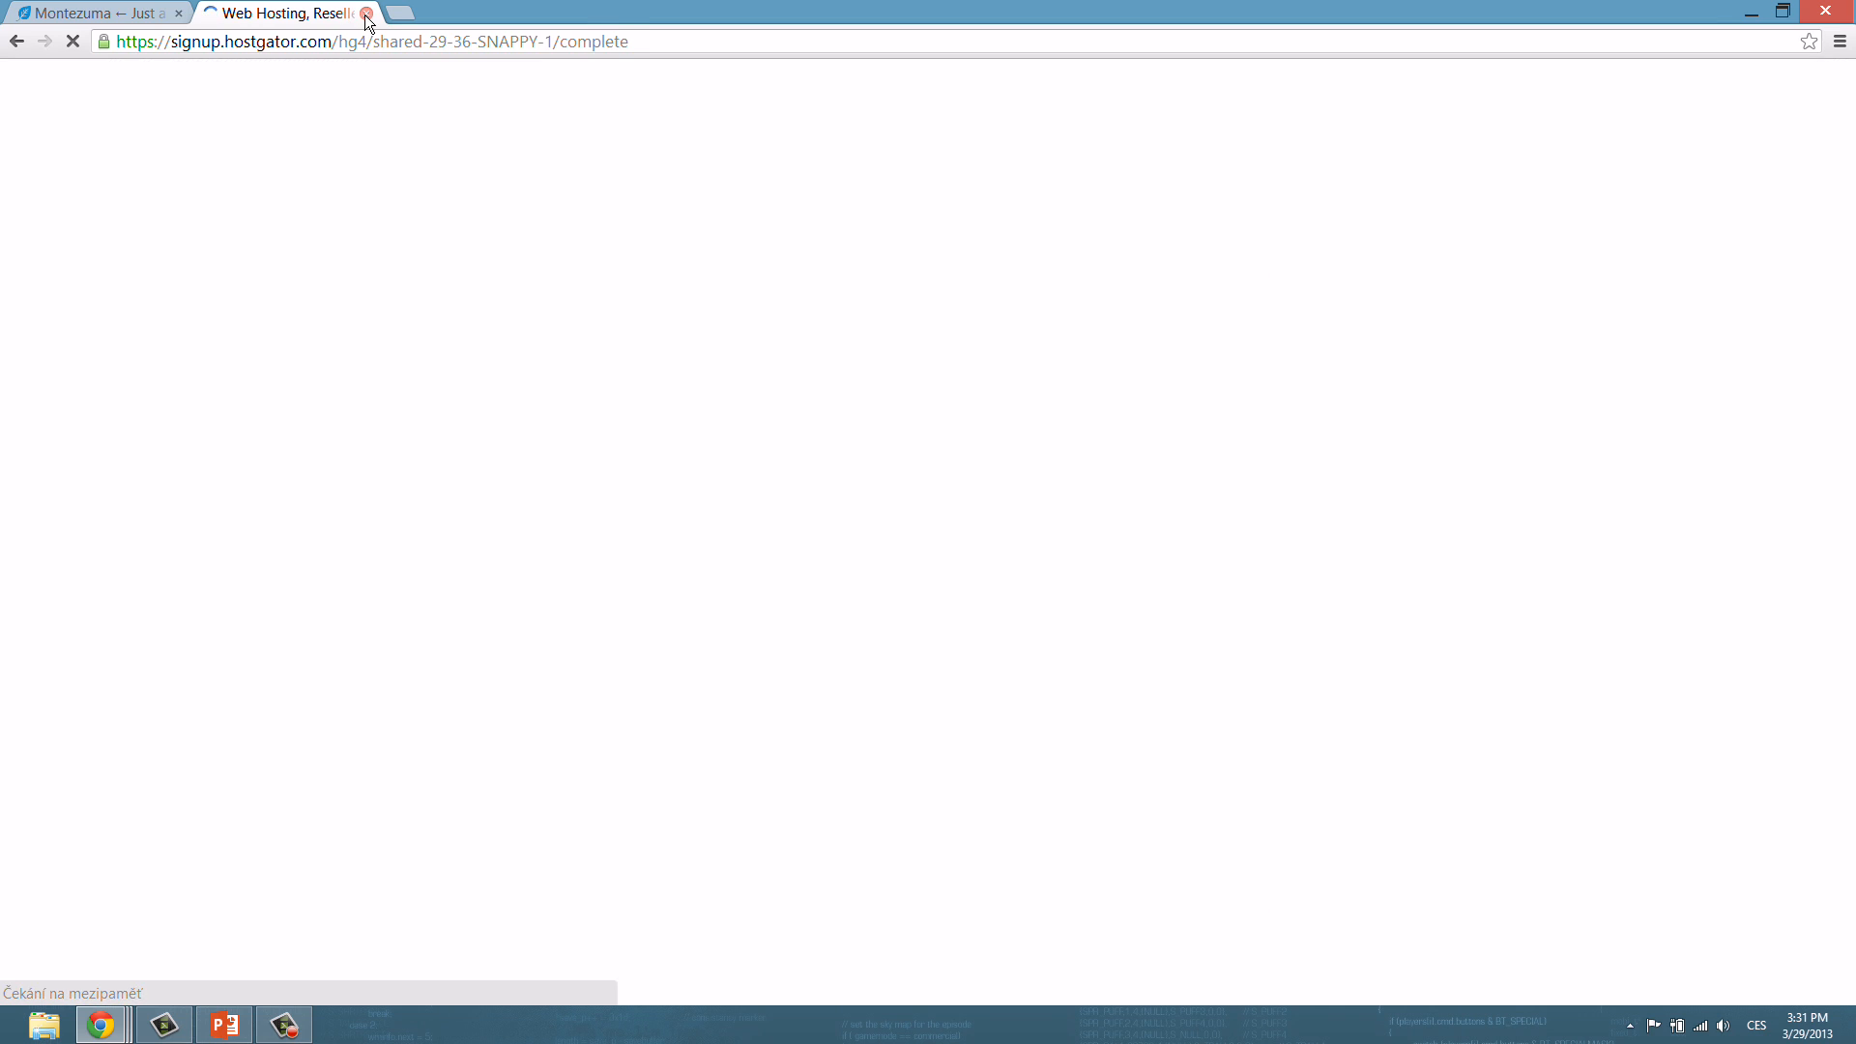
Replace the HostGator signup tab with Gmail, then return to the PowerPoint coupon slide.
left_click(366, 13)
left_click(210, 13)
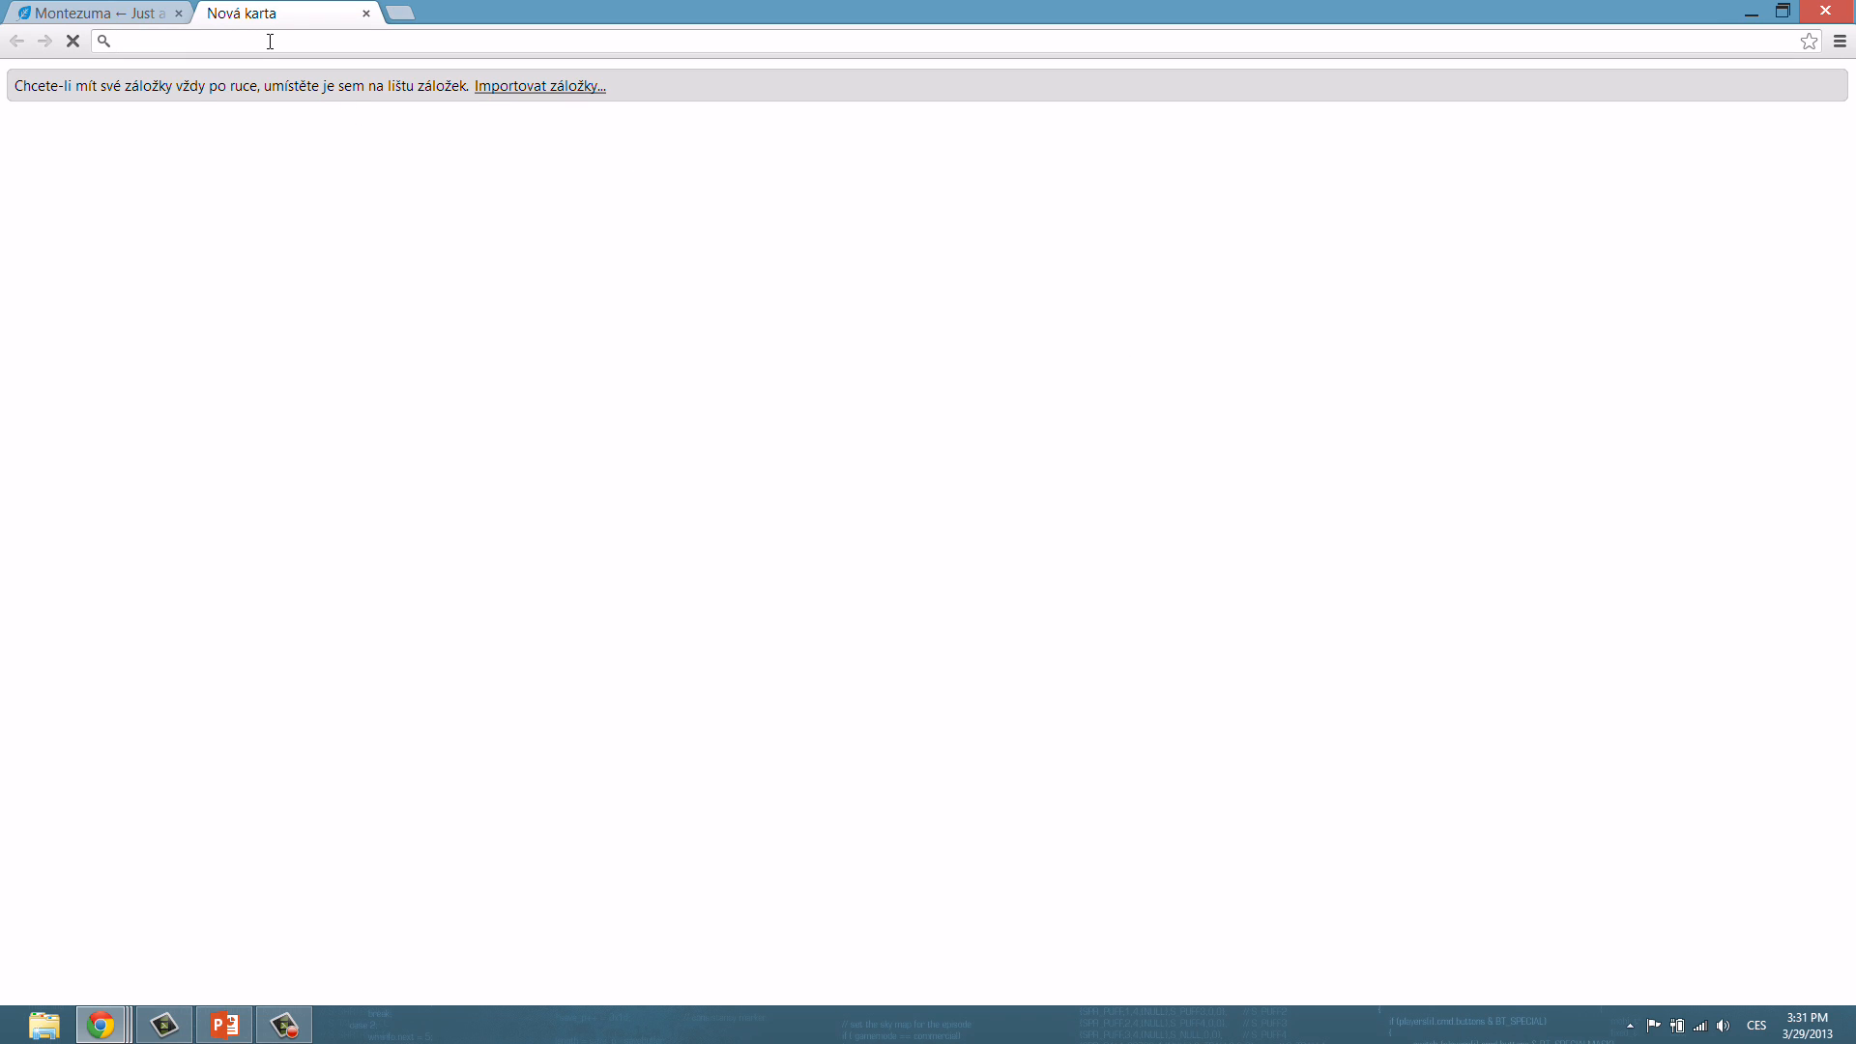
type("g")
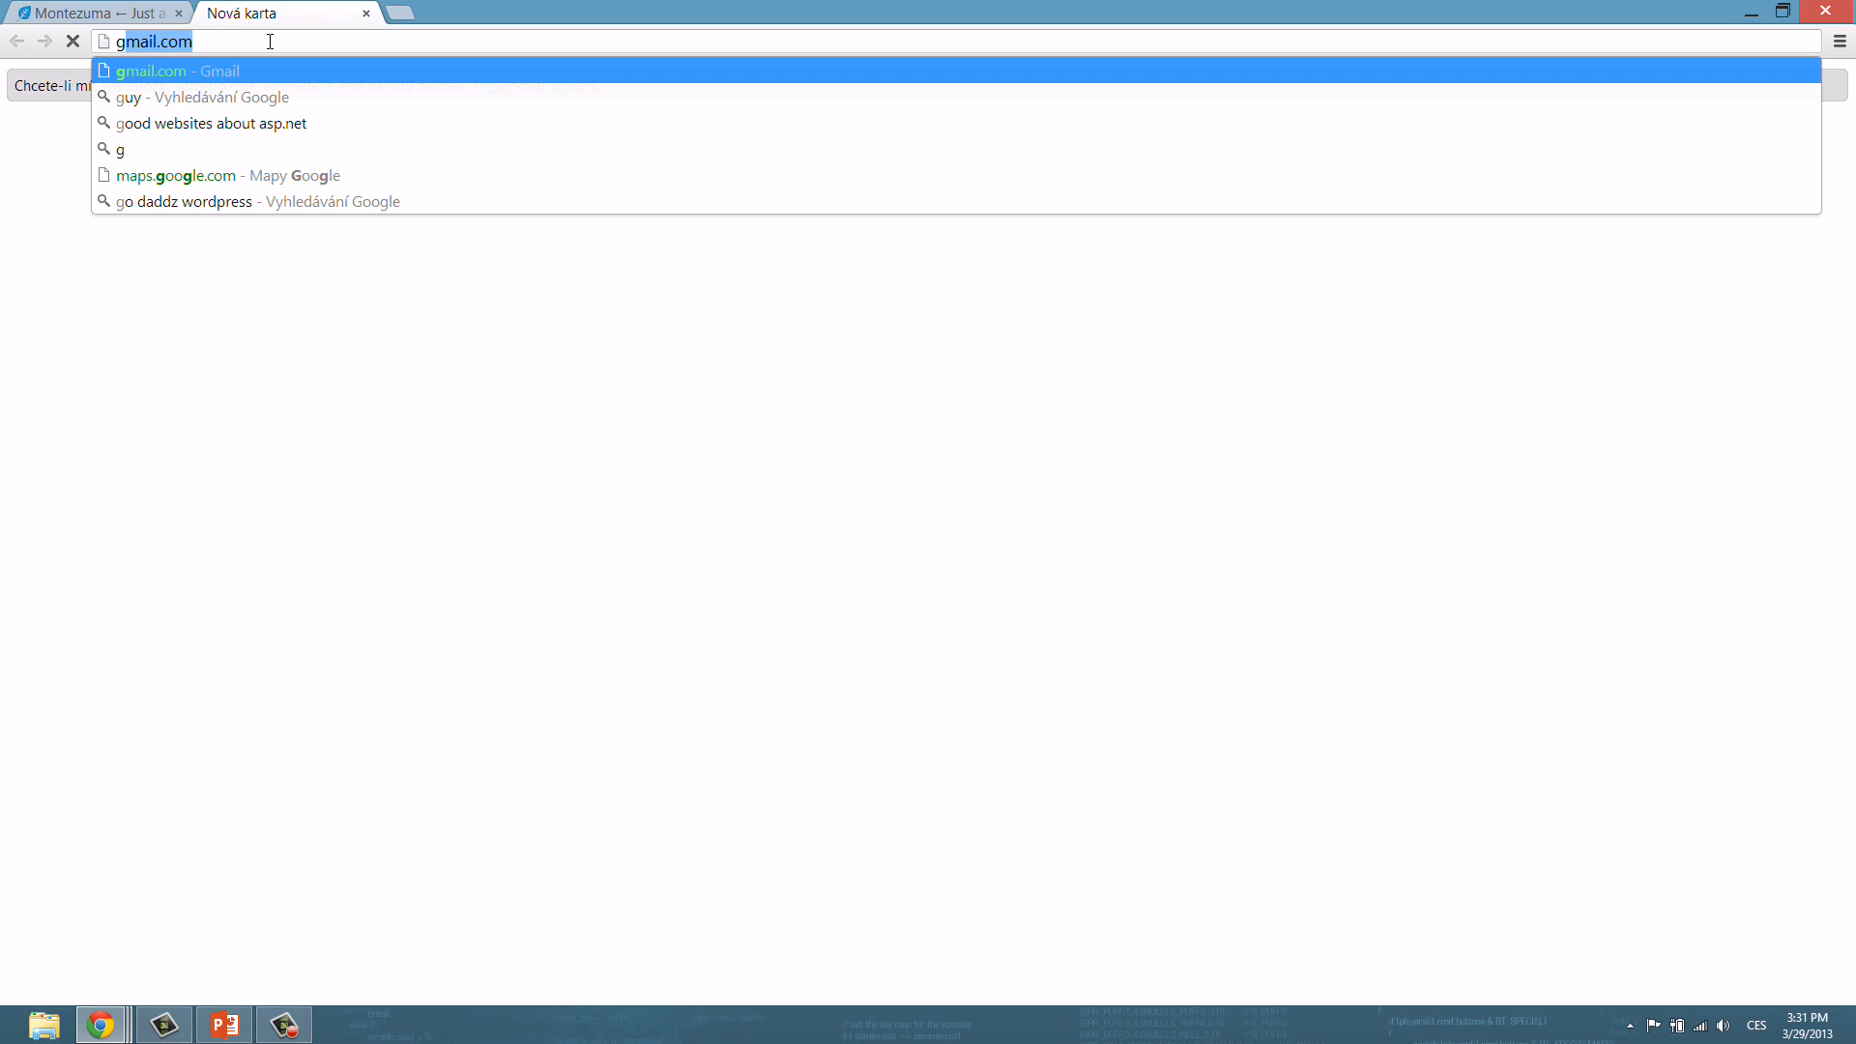
key("Return")
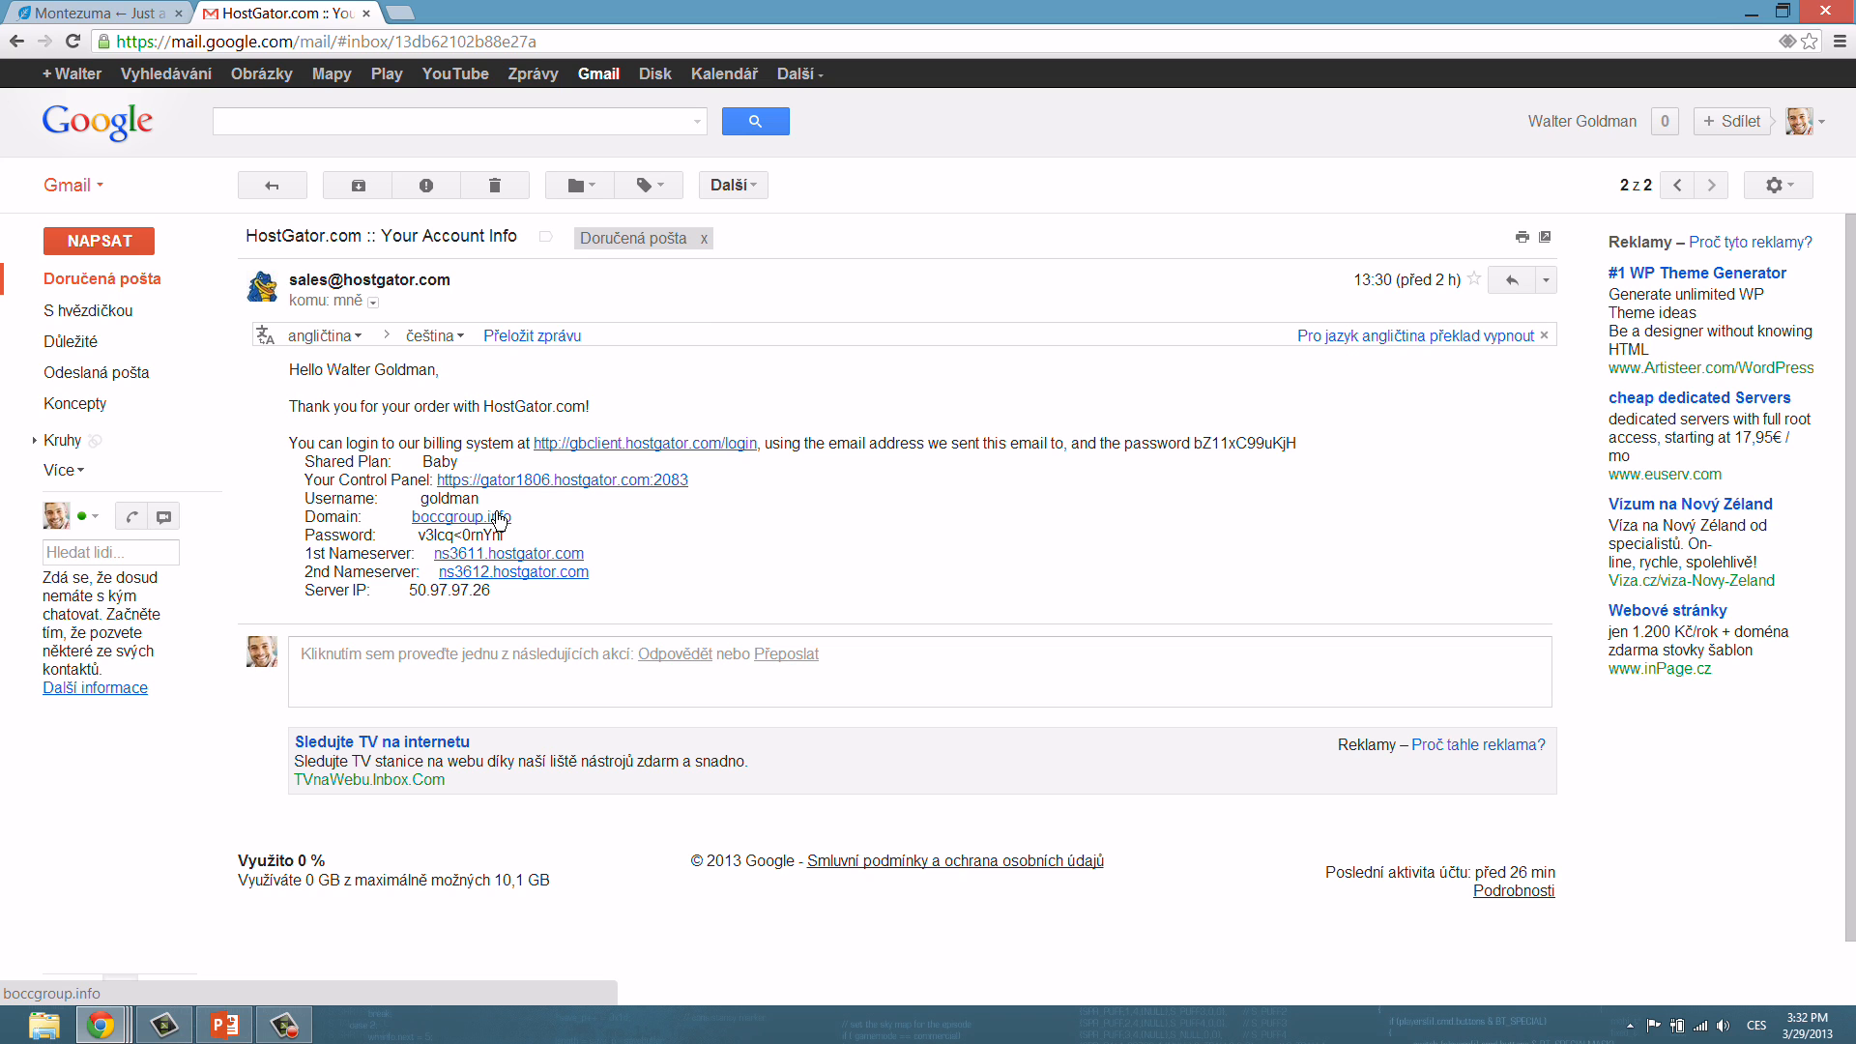
left_click(224, 1024)
left_click(259, 885)
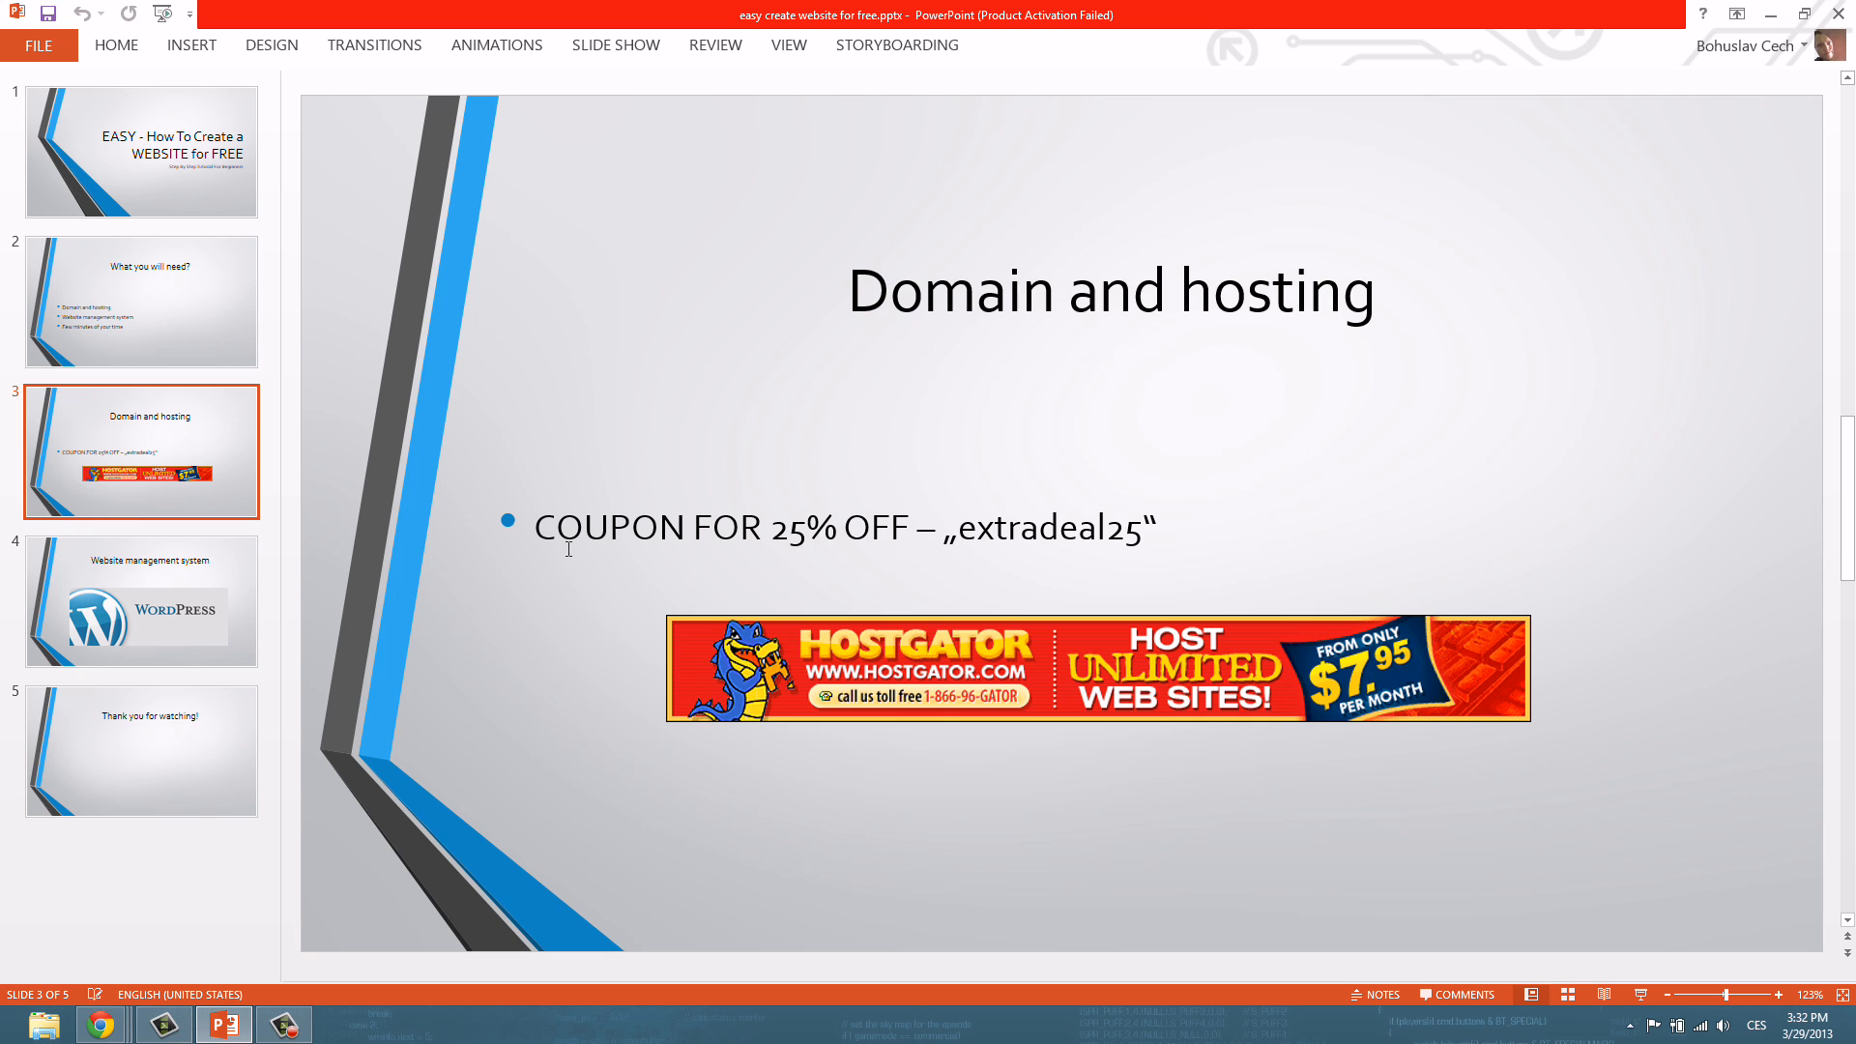
Show slide 4, Website management system, in the PowerPoint presentation.
left_click(146, 601)
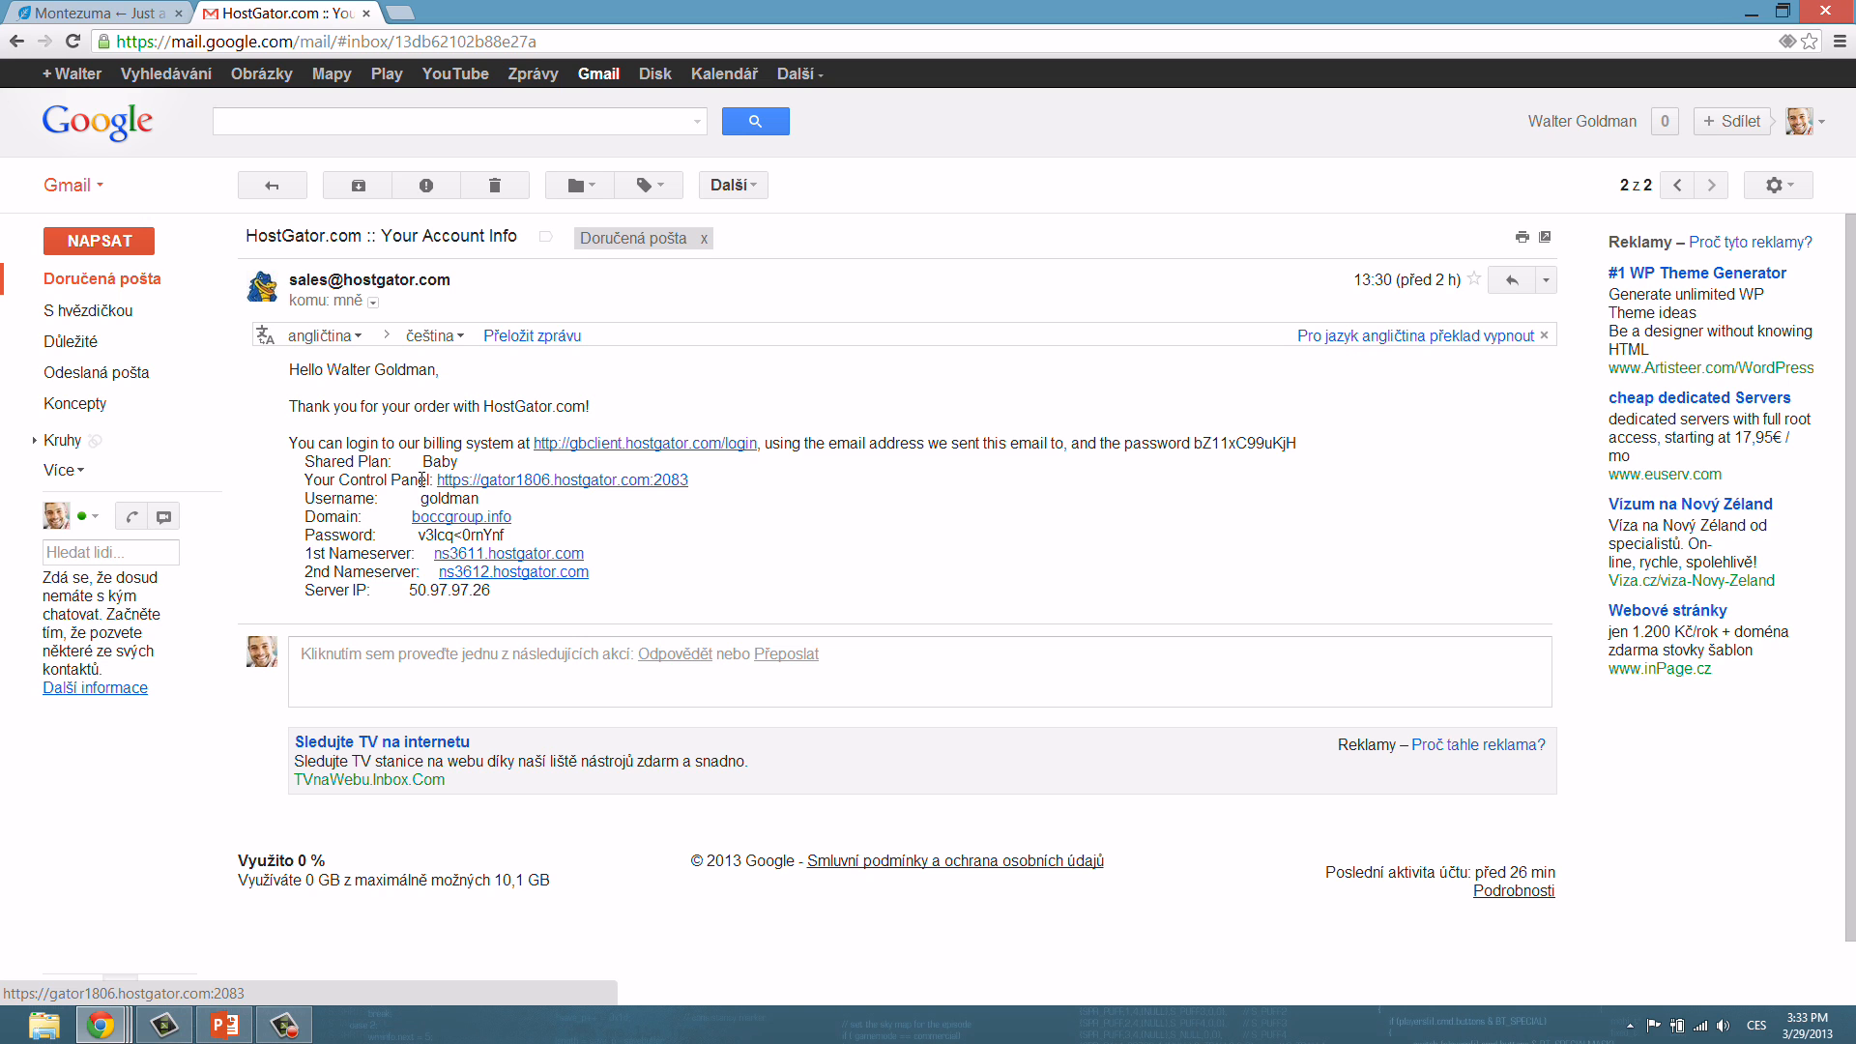
Open the email's Control Panel link in a new tab and paste the account username into the login.
right_click(523, 486)
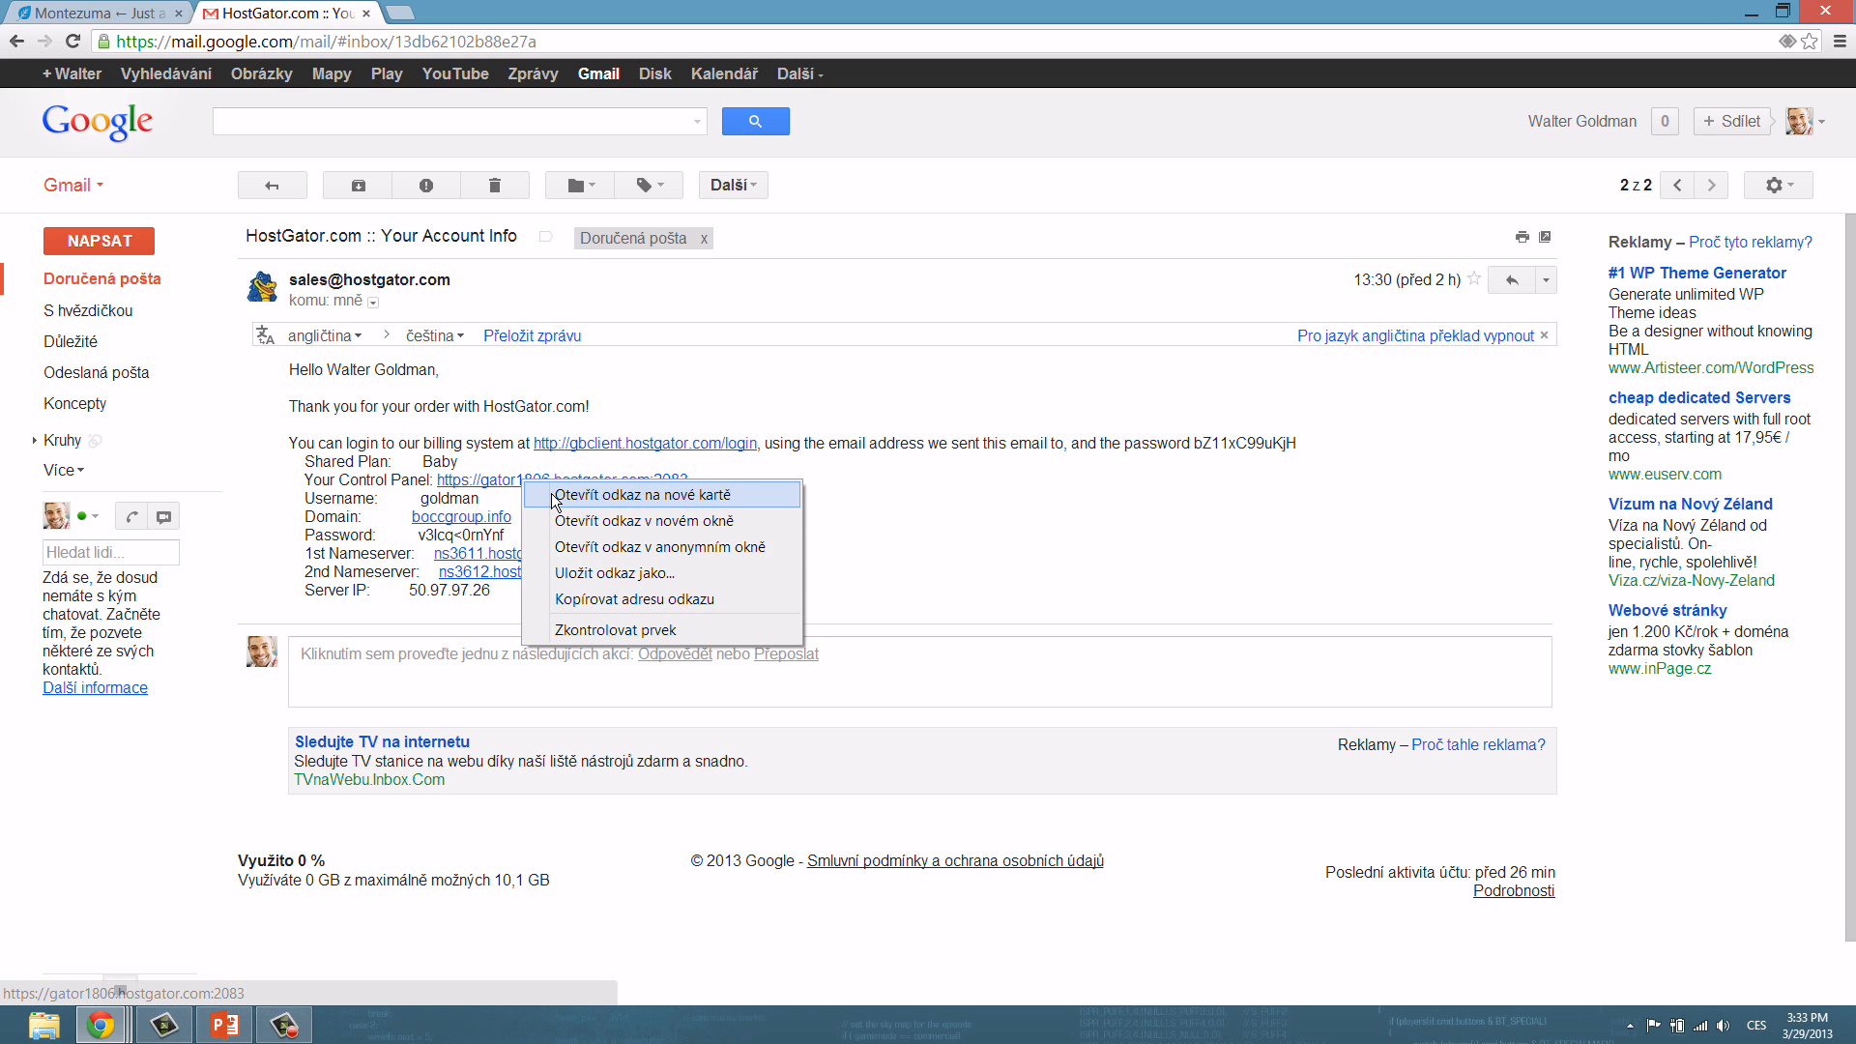
left_click(580, 490)
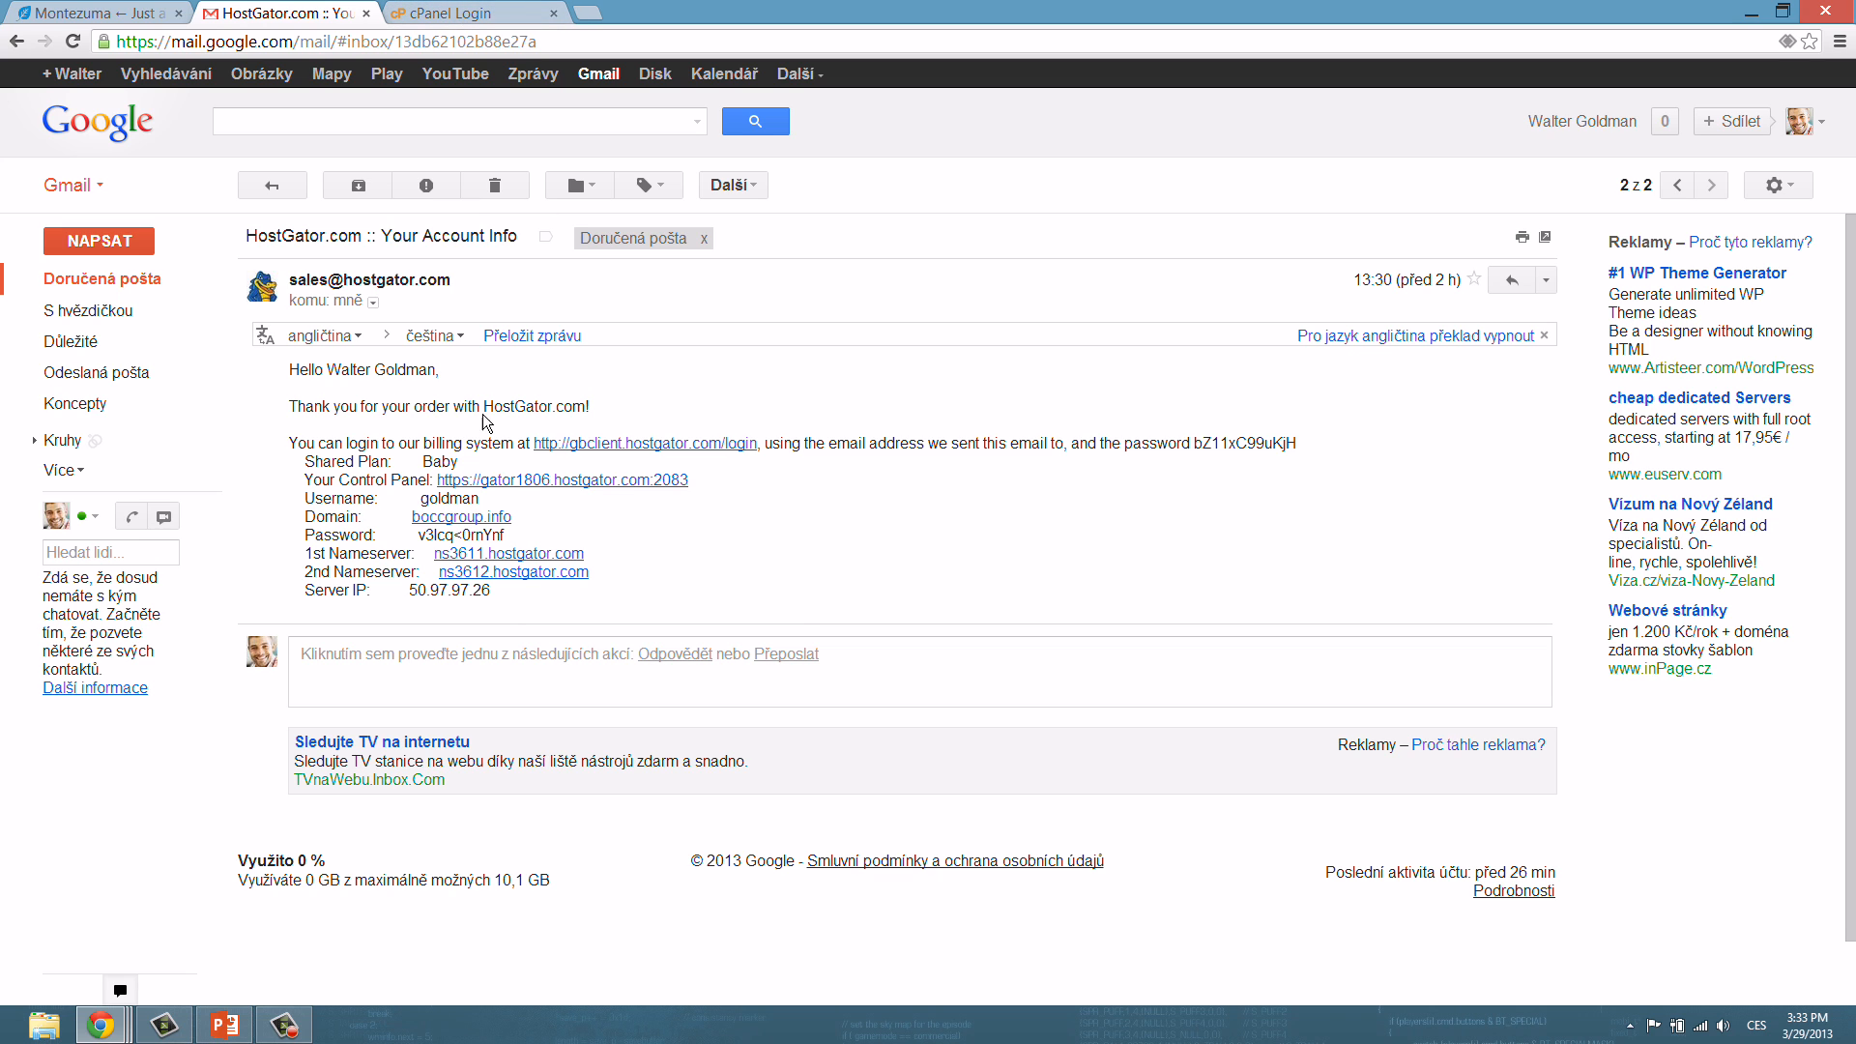
left_click(498, 12)
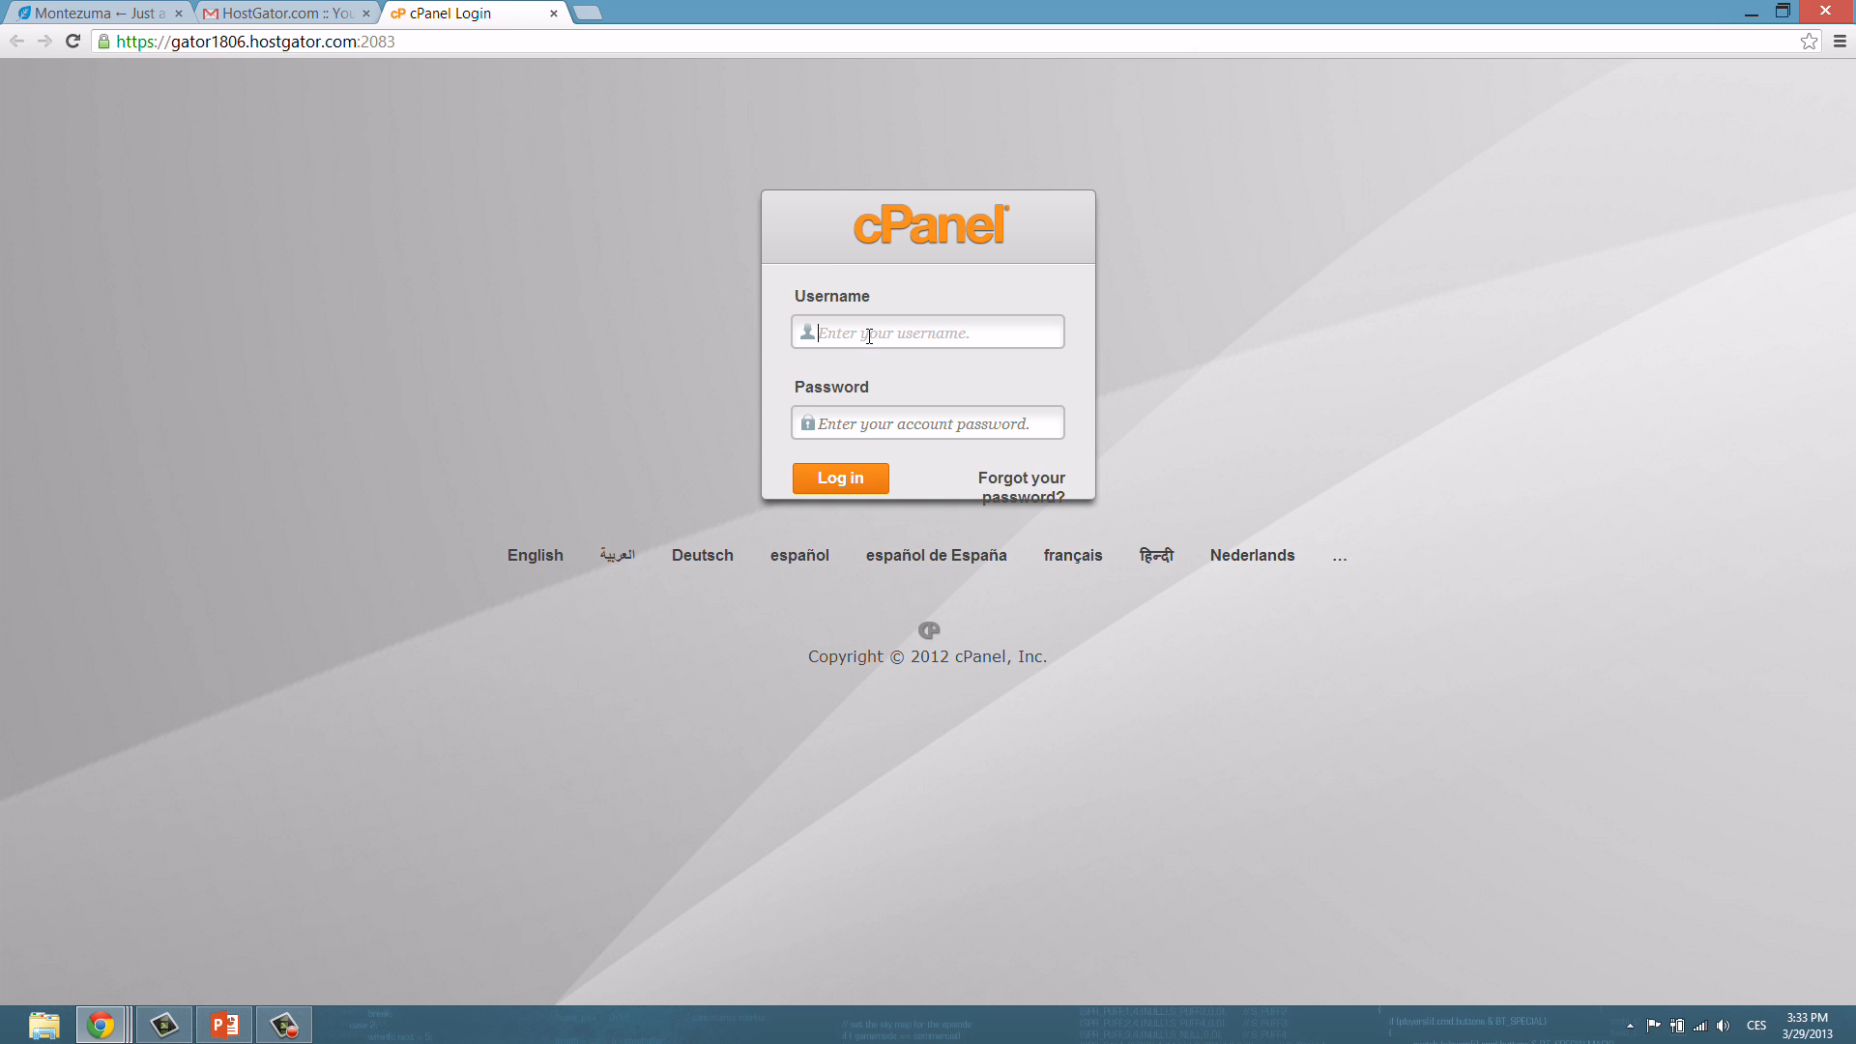
left_click(290, 13)
left_click_drag(480, 499, 424, 499)
key("ctrl+c")
left_click(451, 12)
left_click(860, 340)
key("ctrl+v")
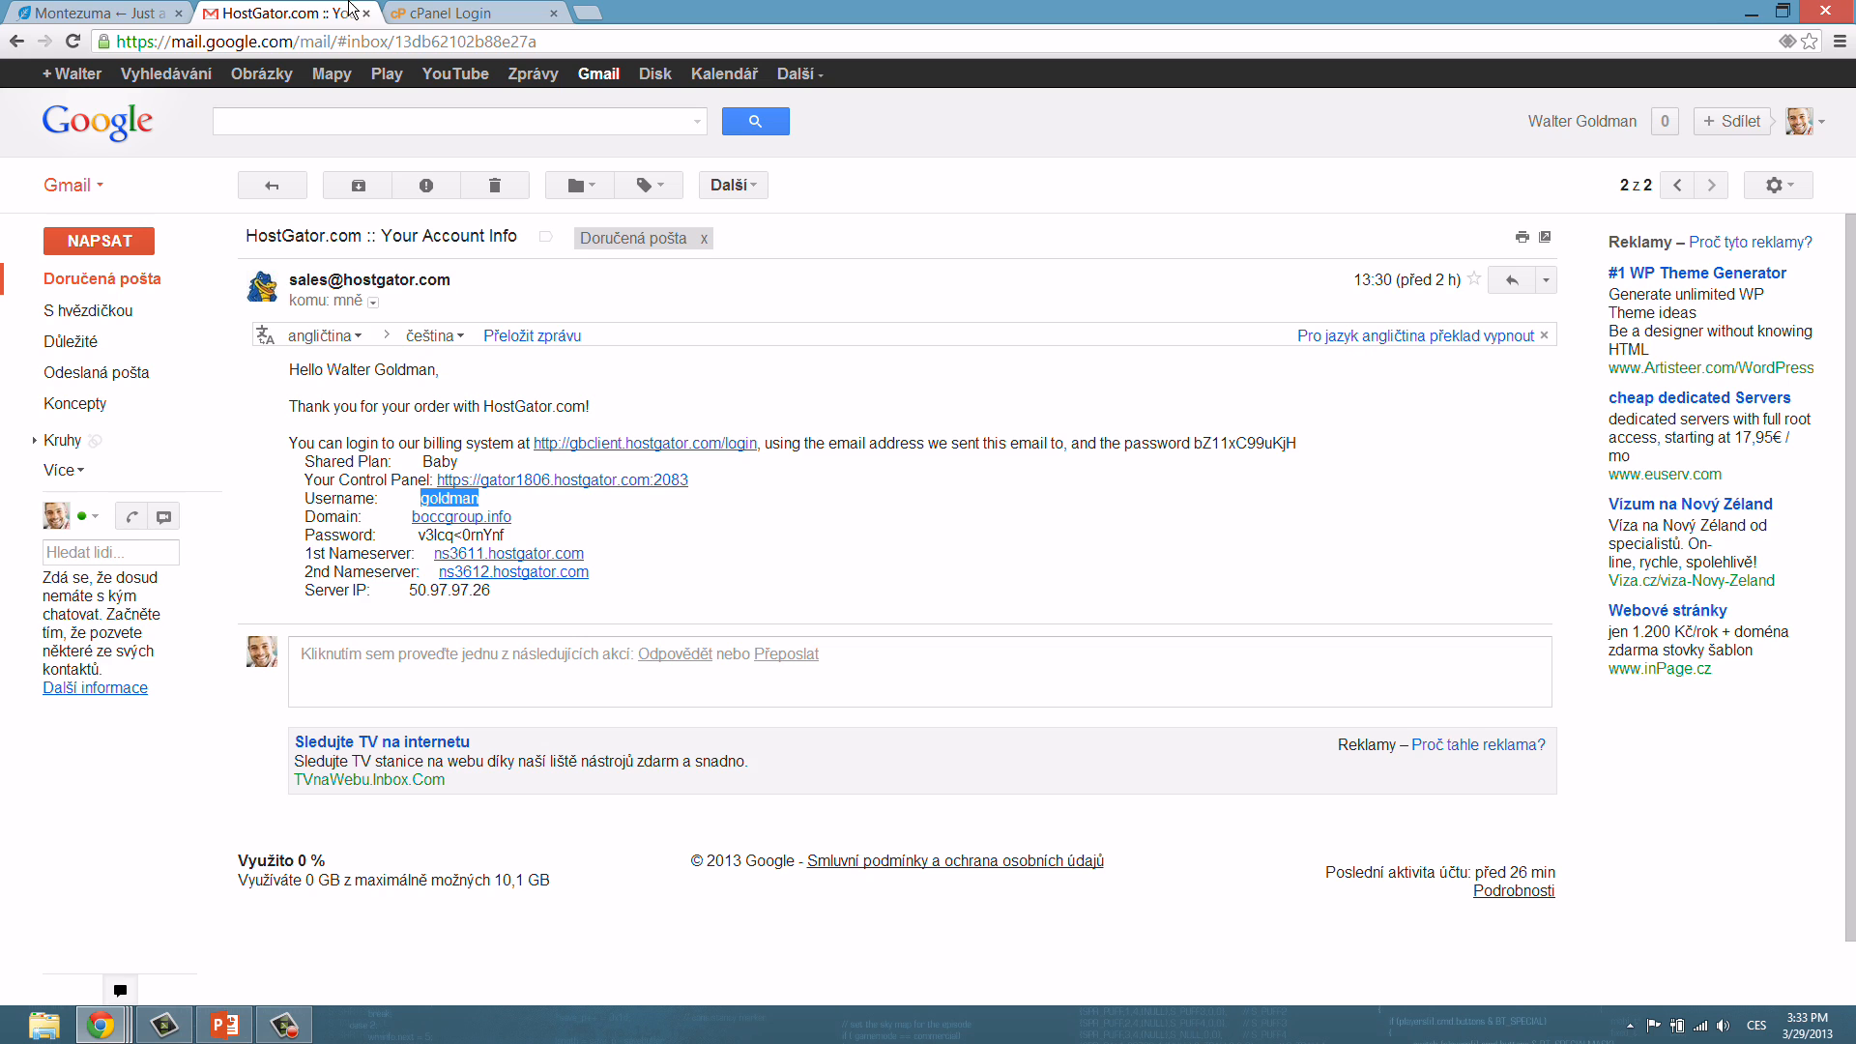
Copy the control panel password from the email into the Password field and log in.
left_click(319, 12)
left_click_drag(507, 537, 418, 537)
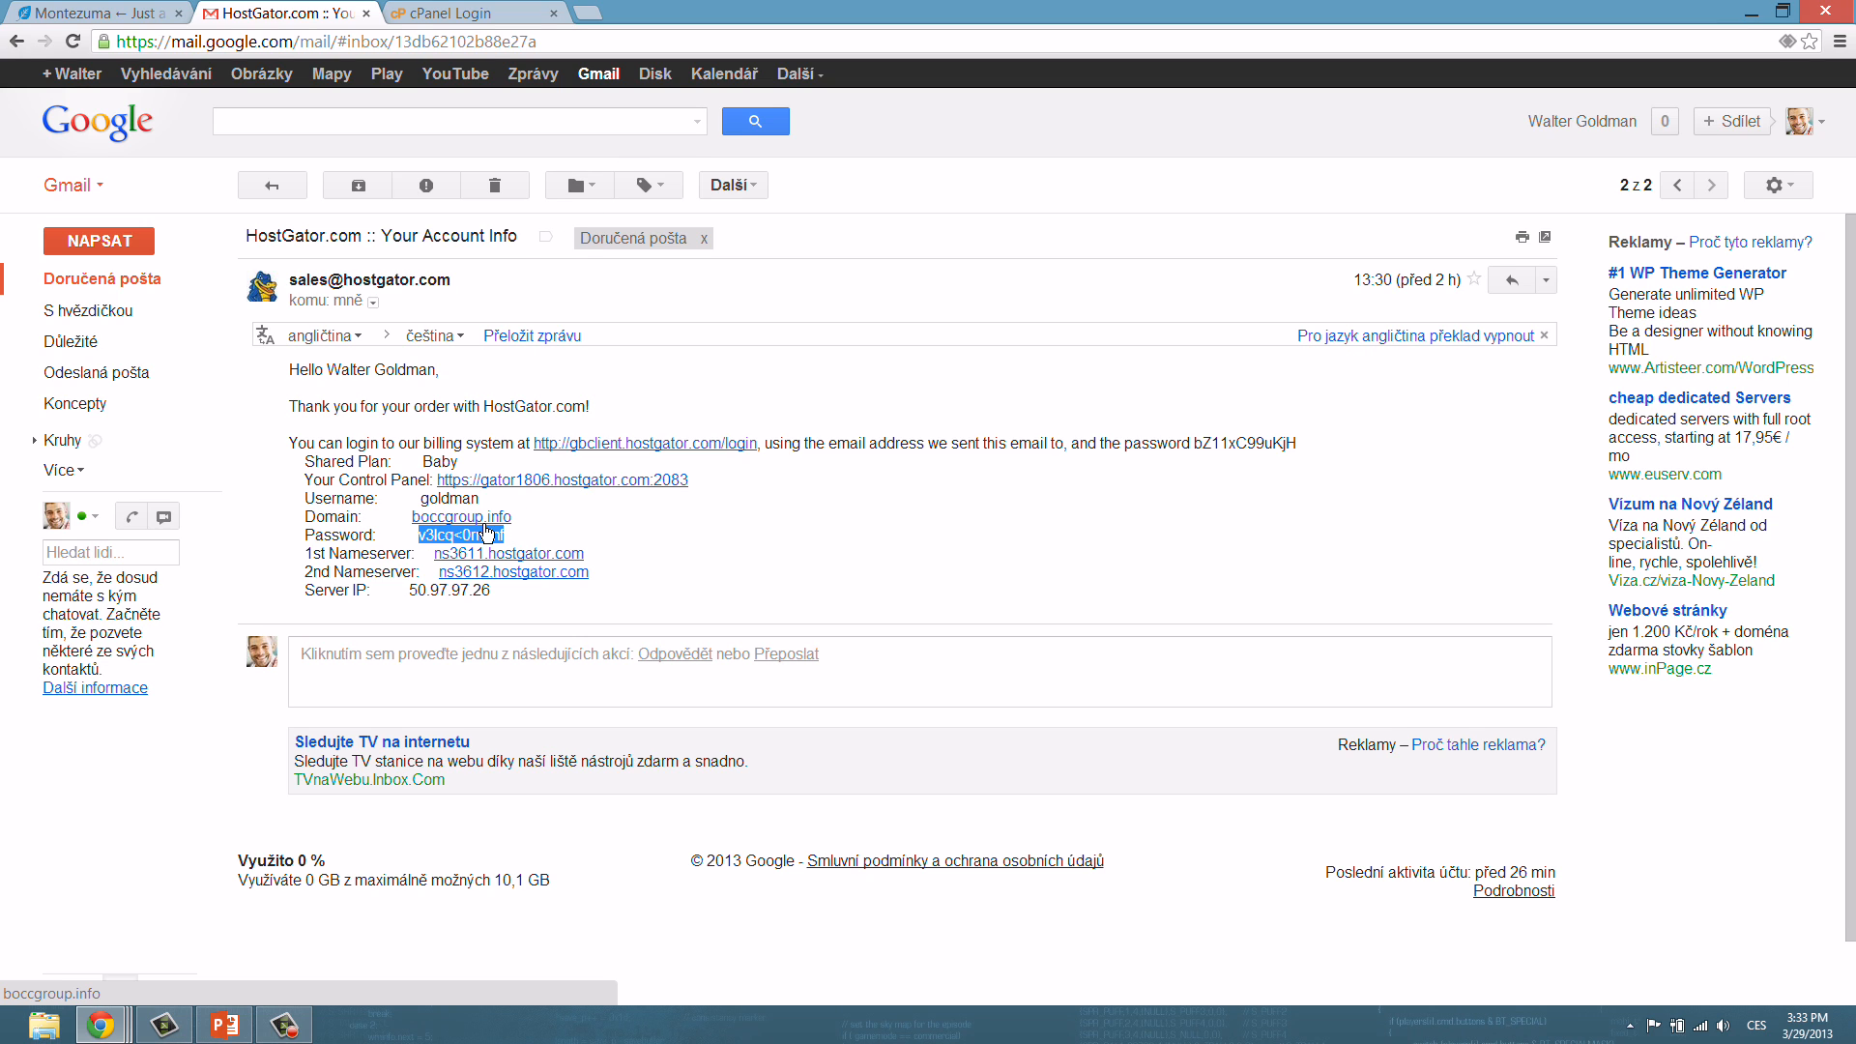
left_click(469, 16)
left_click(868, 431)
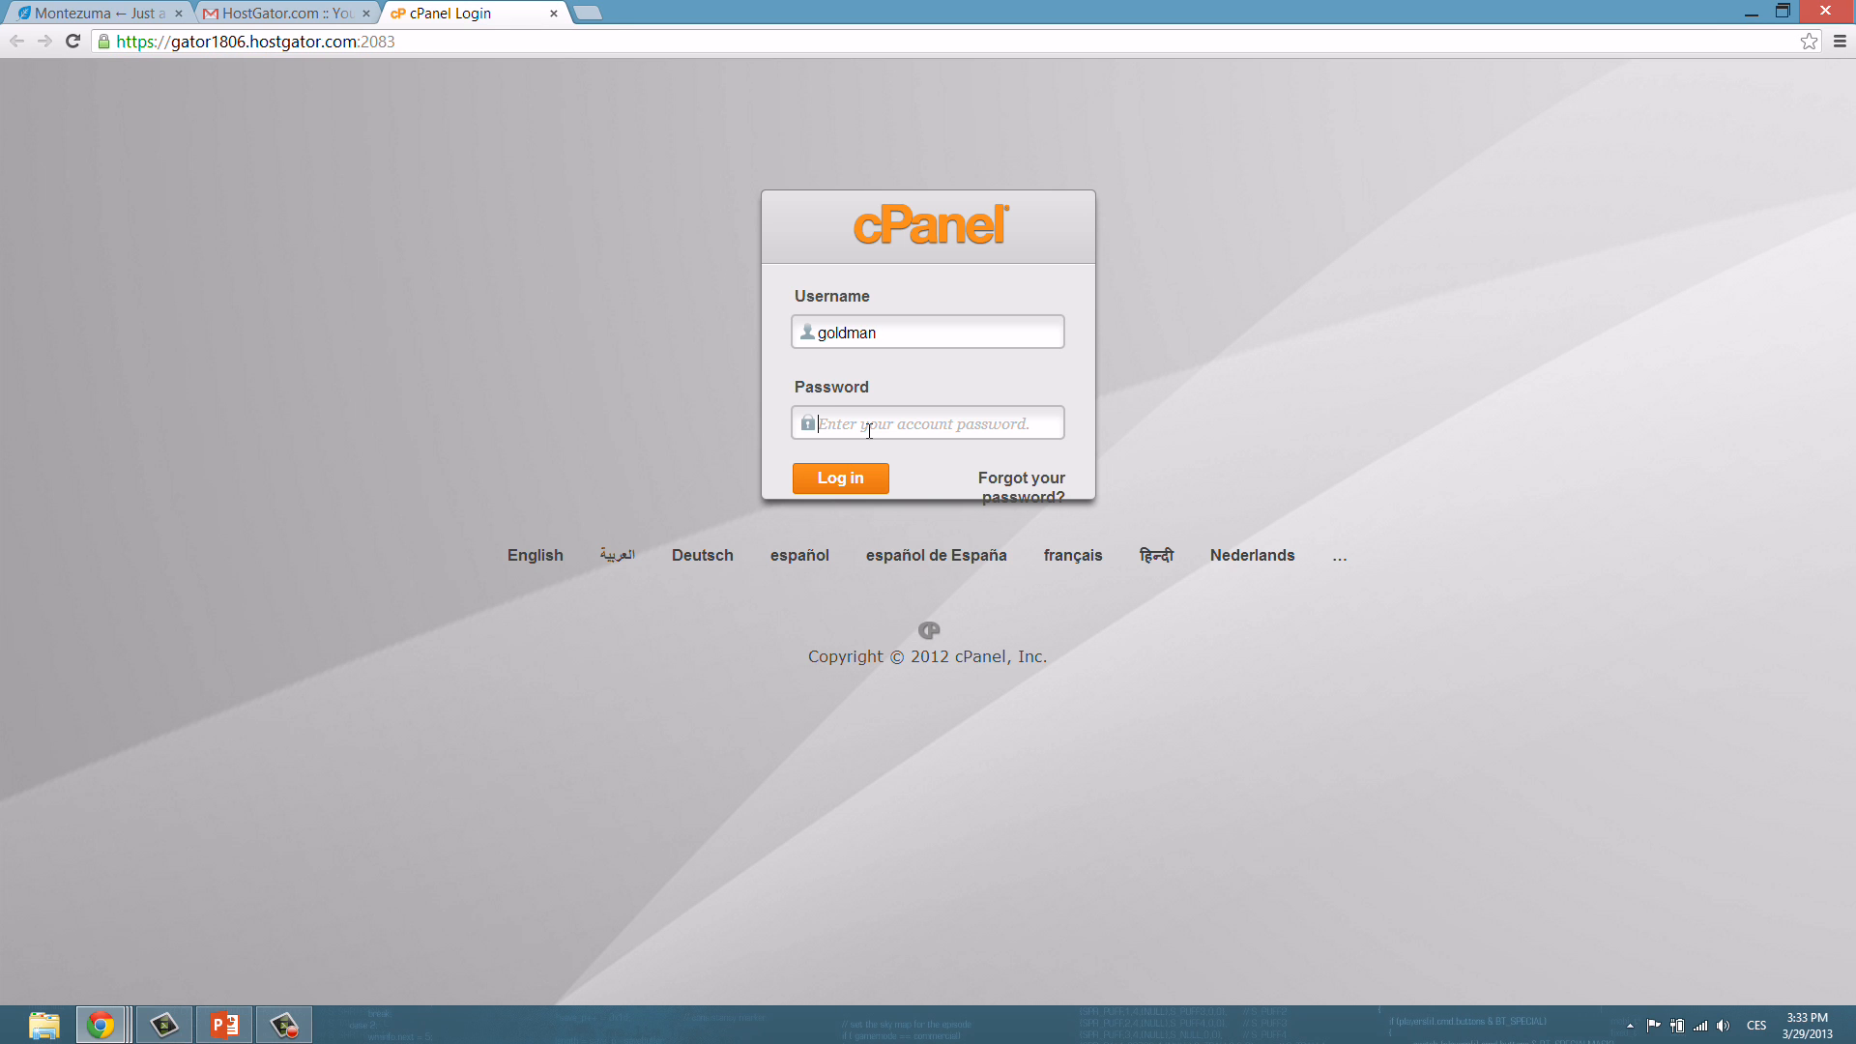
key("ctrl+v")
left_click(875, 475)
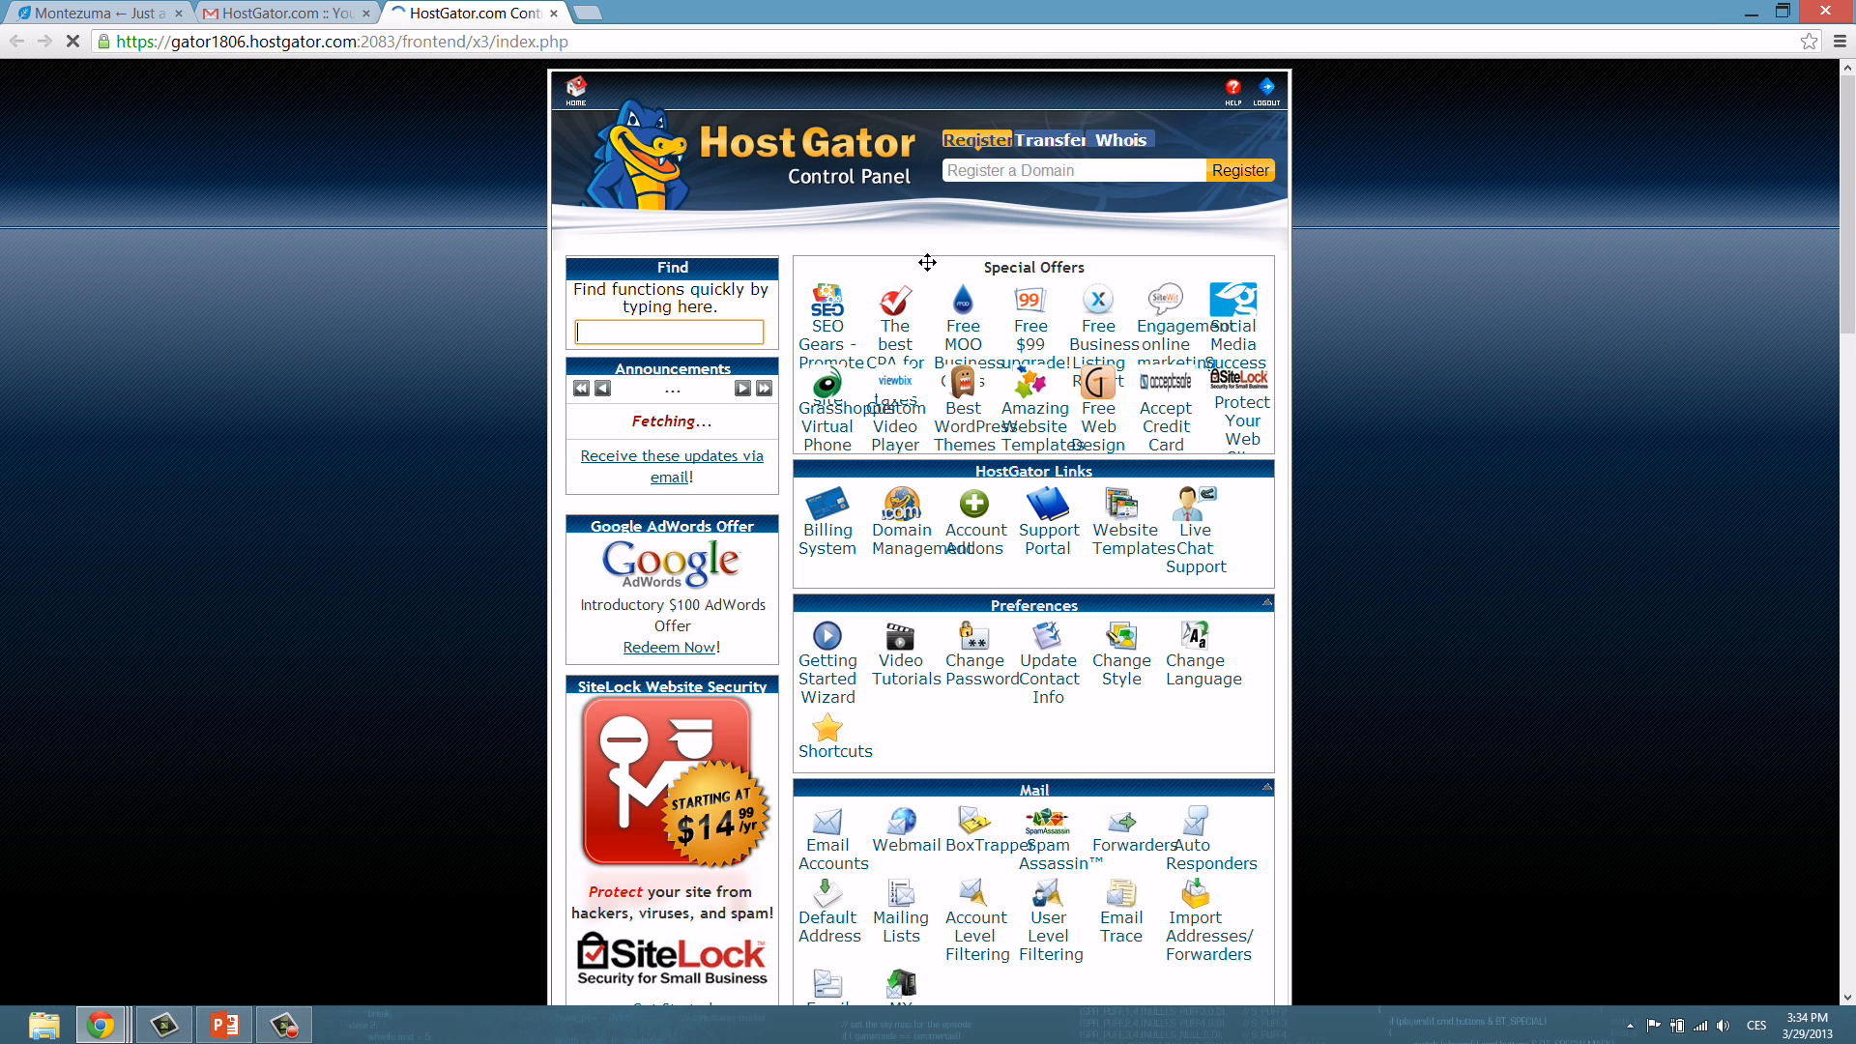
Scroll the cPanel home page down to Software/Services and open QuickInstall.
scroll(909, 275, "down", 1)
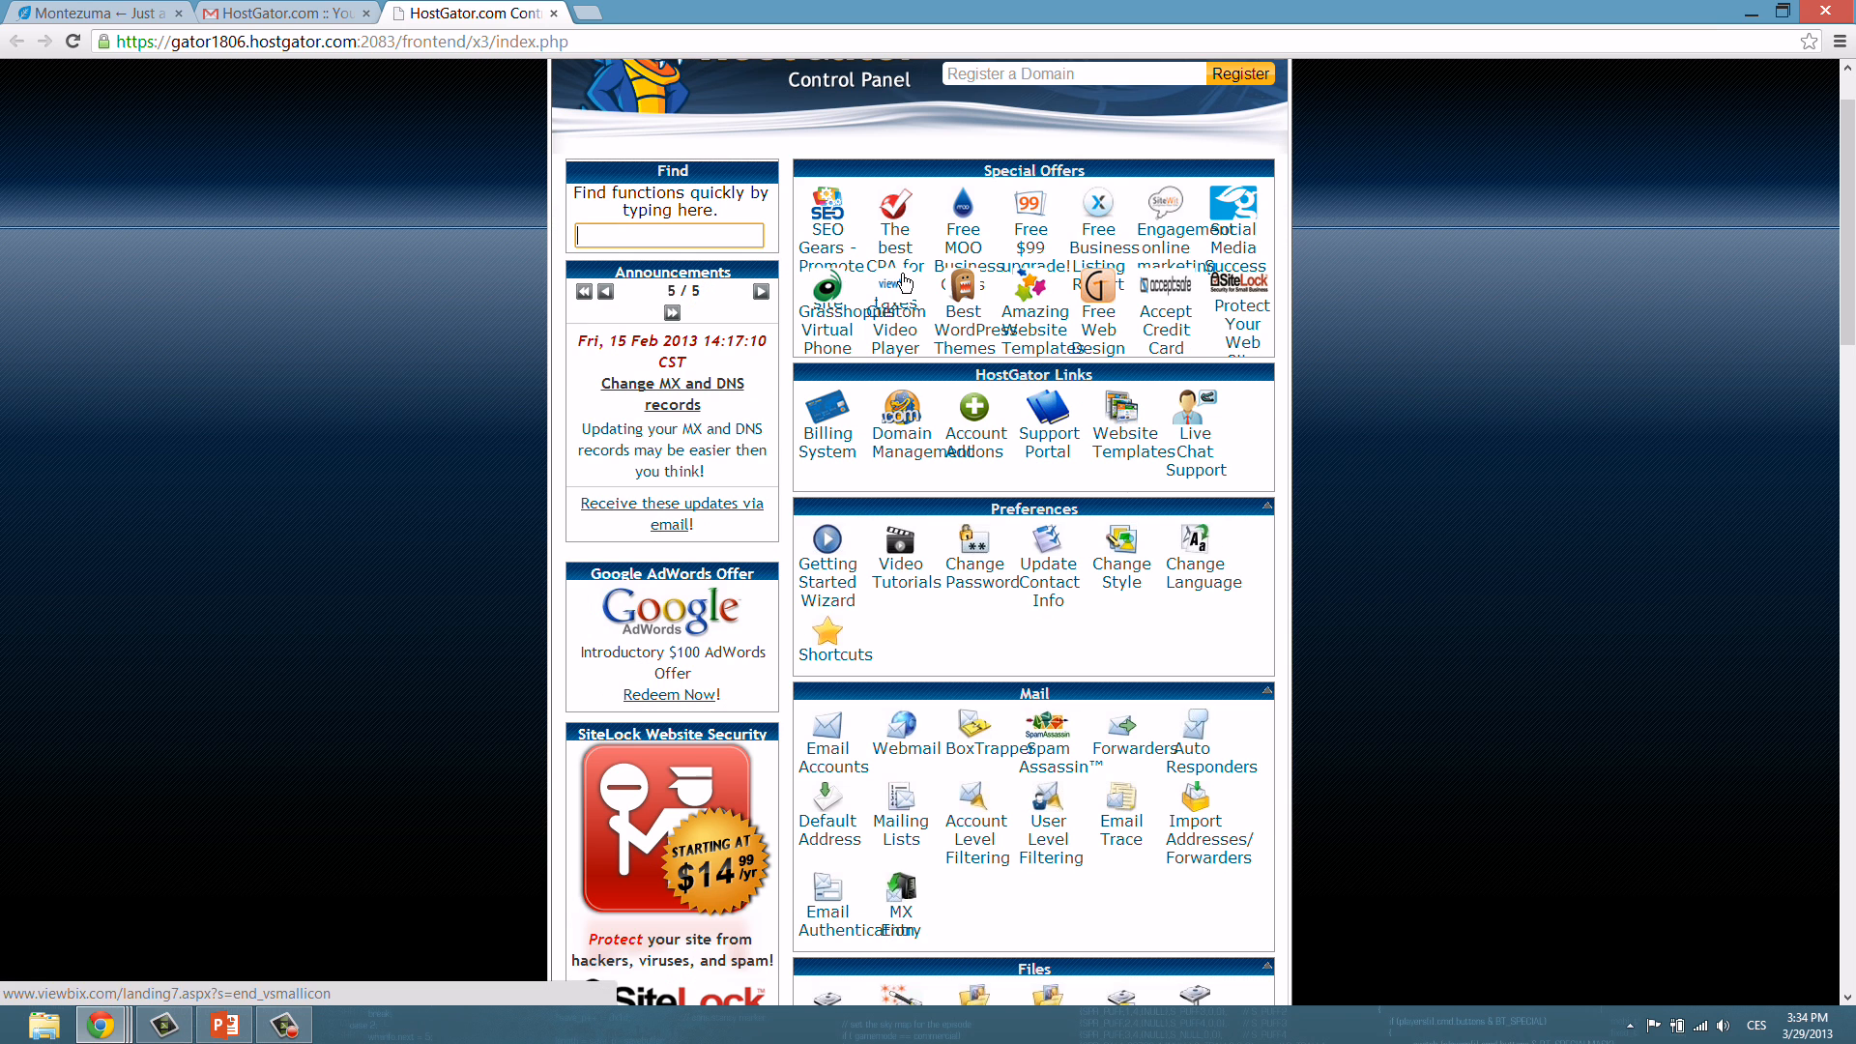
scroll(1039, 406, "down", 3)
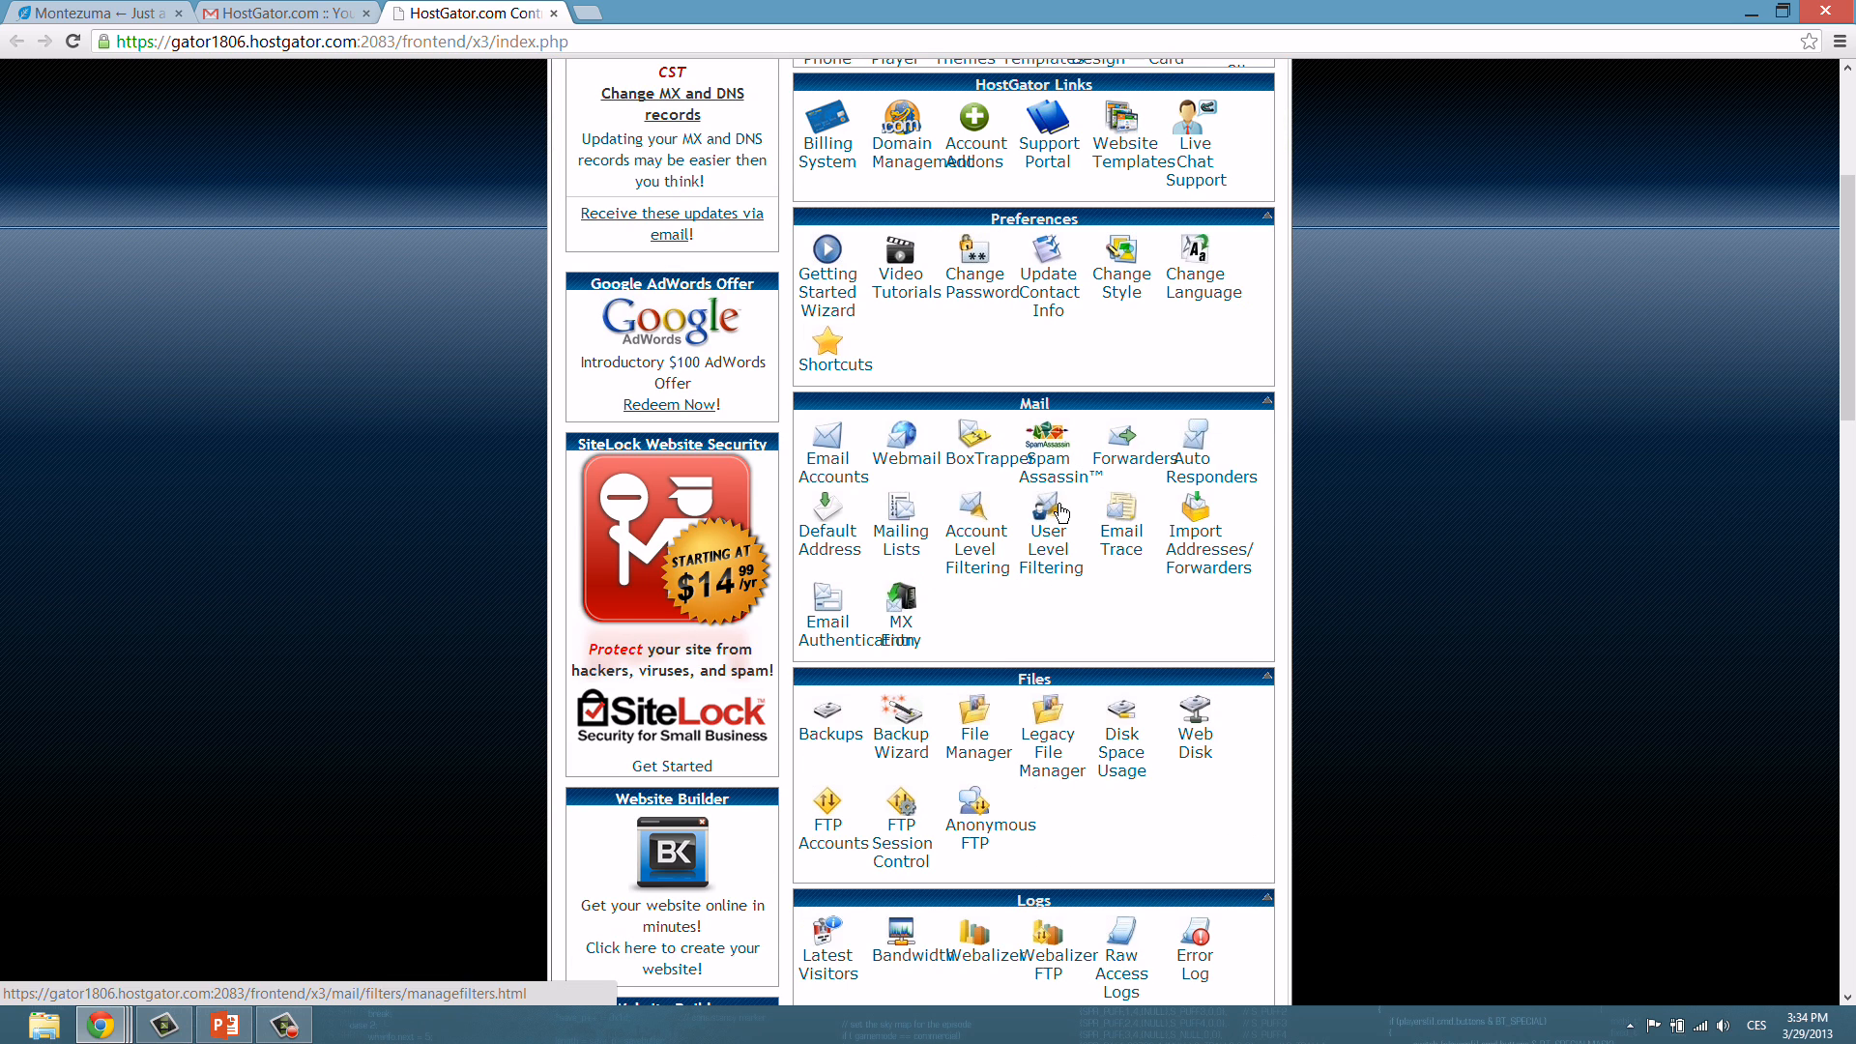
scroll(1061, 510, "down", 5)
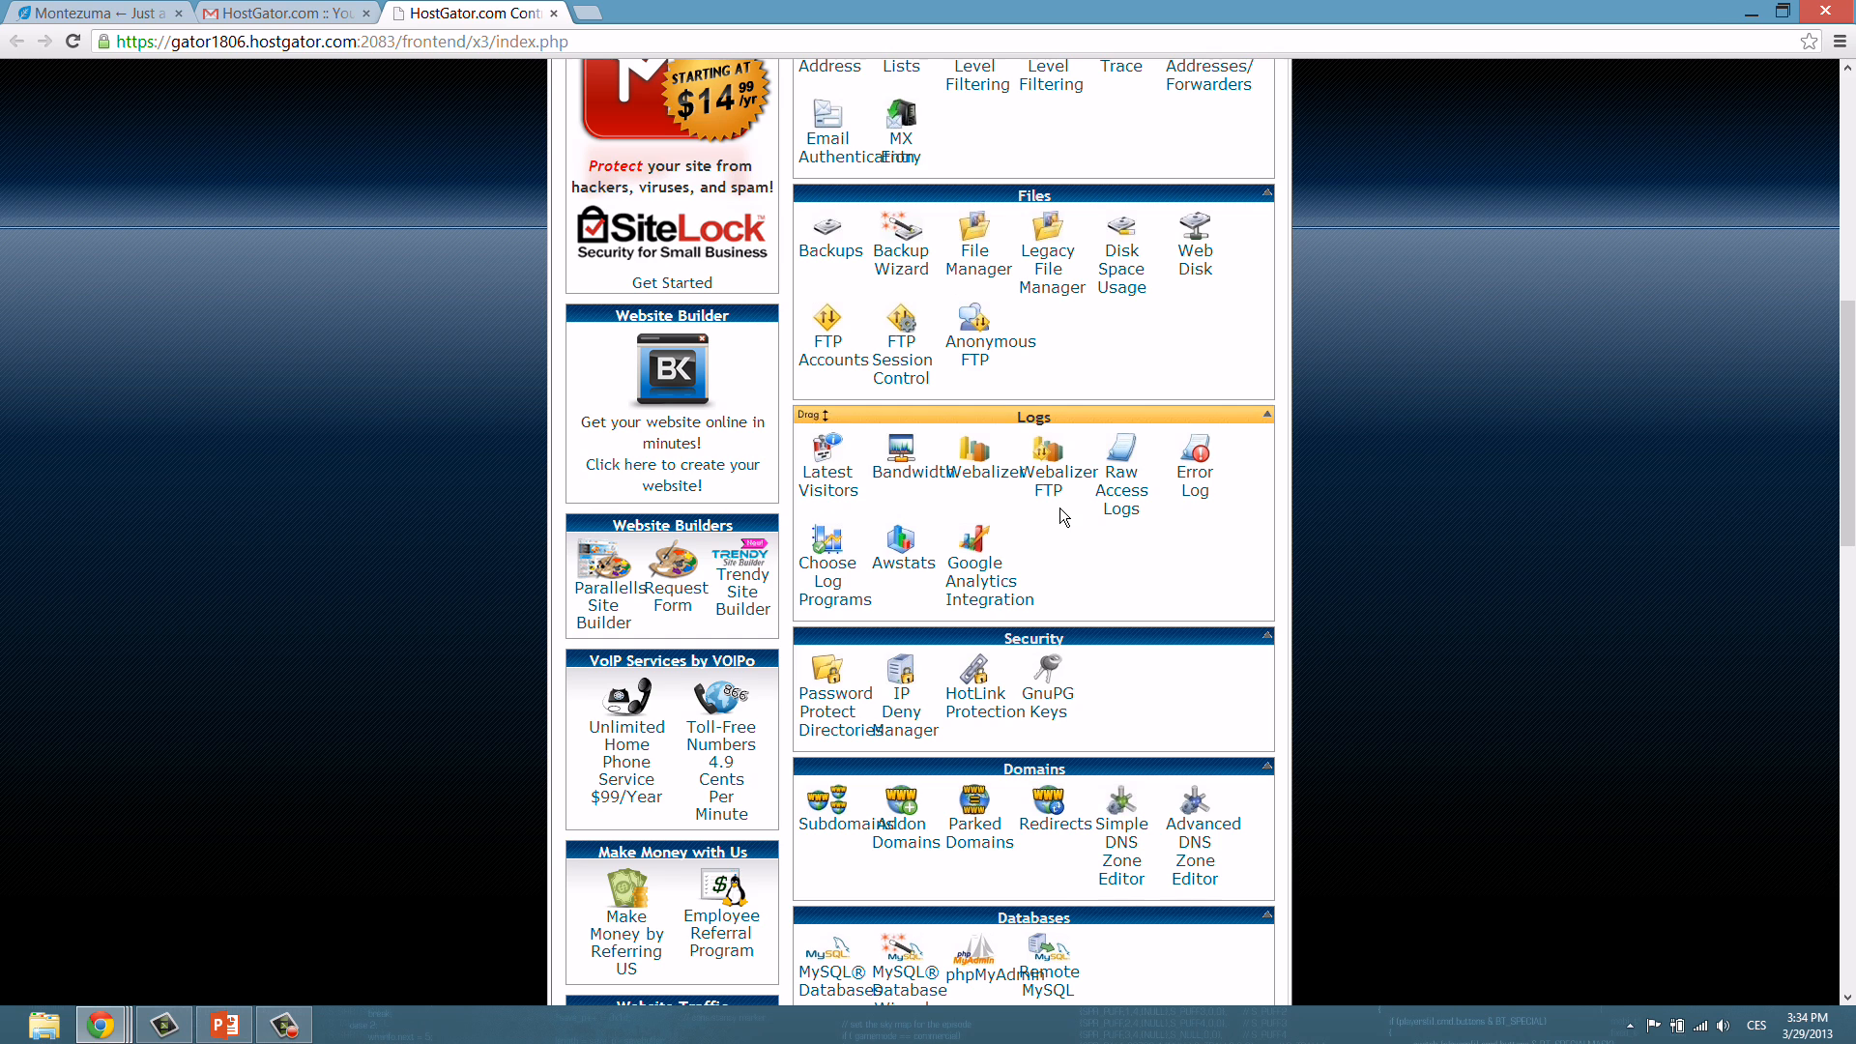
scroll(1059, 514, "down", 2)
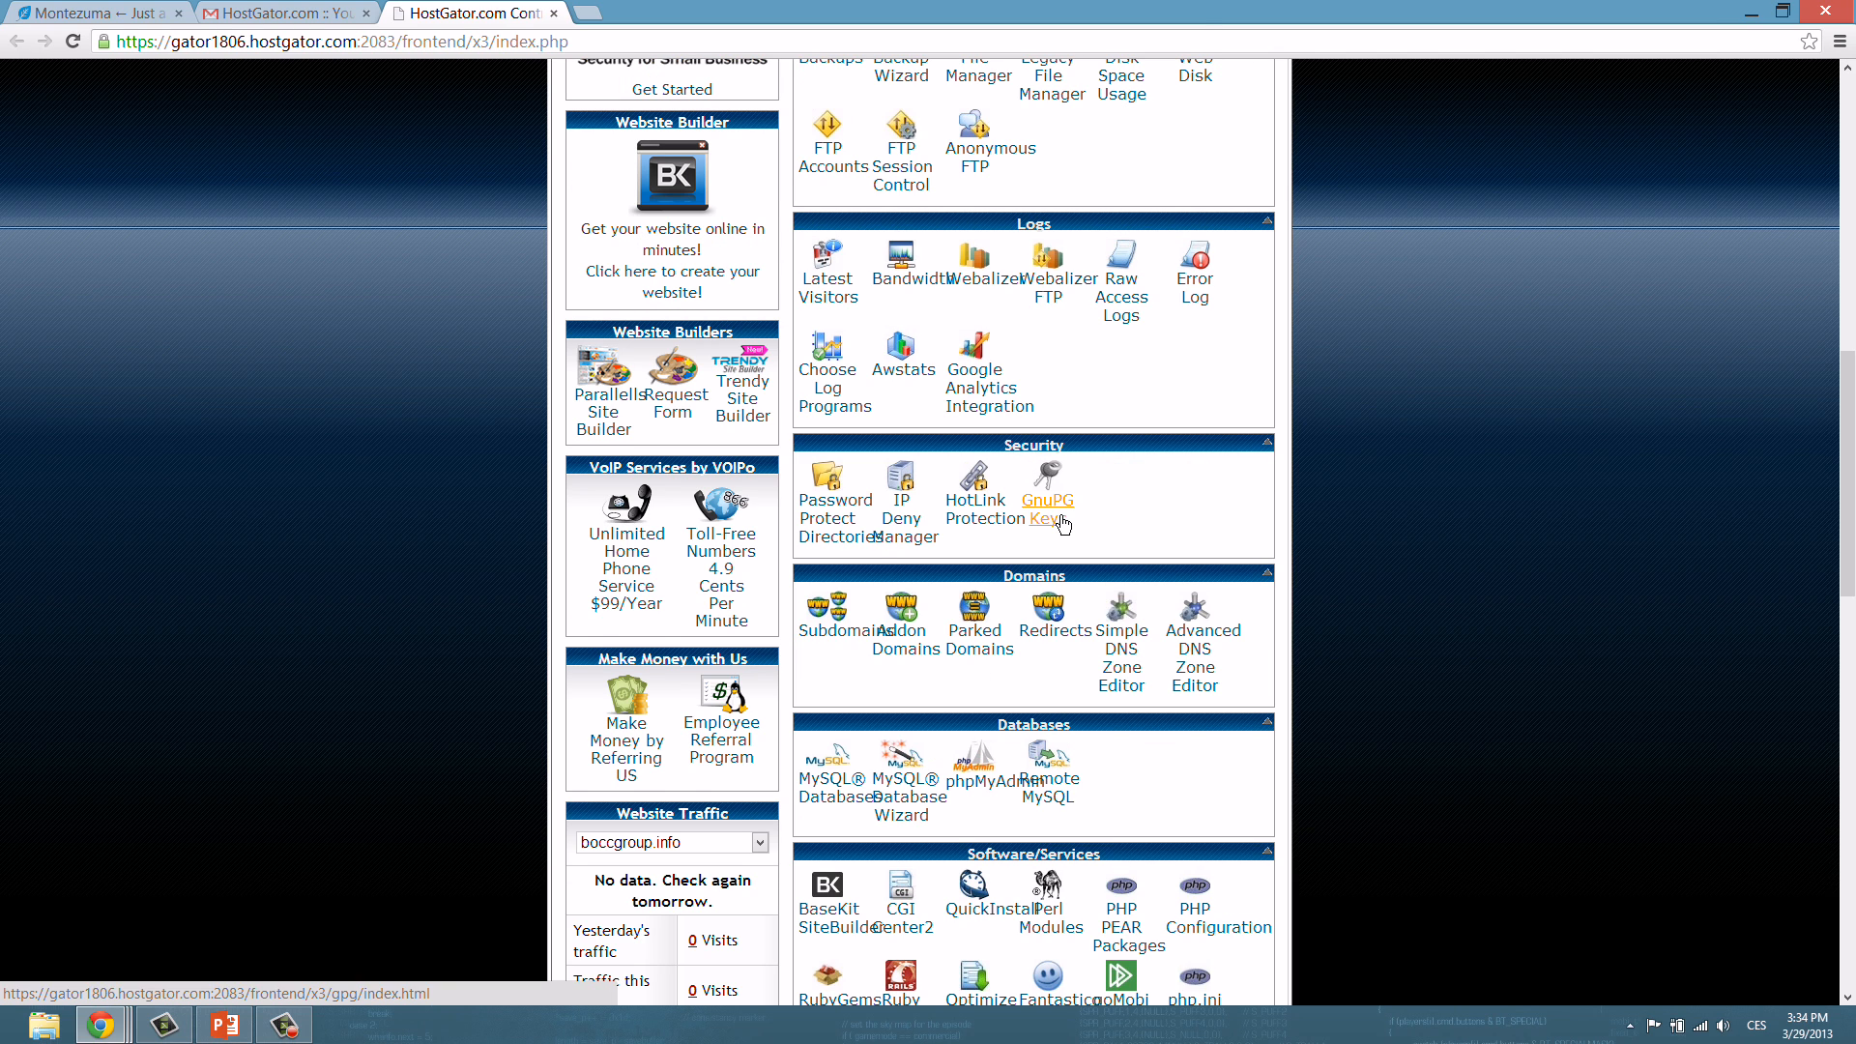
scroll(1063, 523, "down", 1)
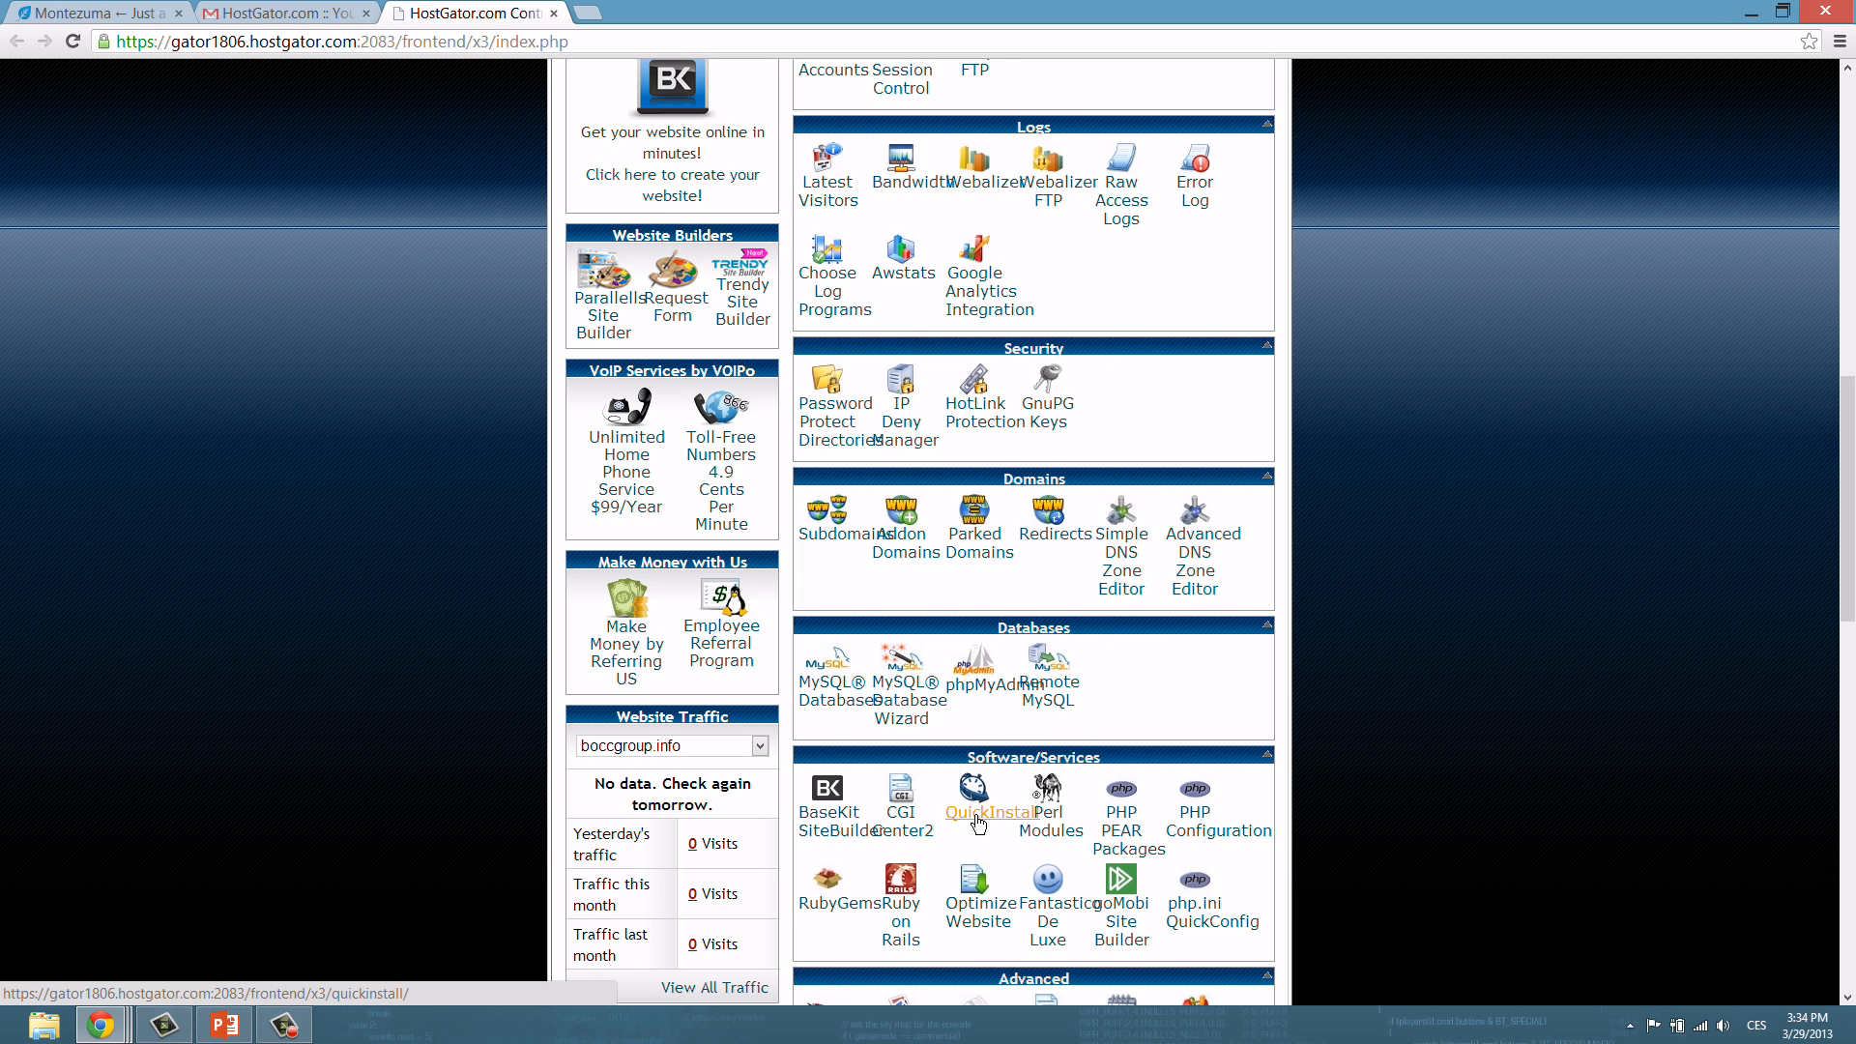
left_click(978, 816)
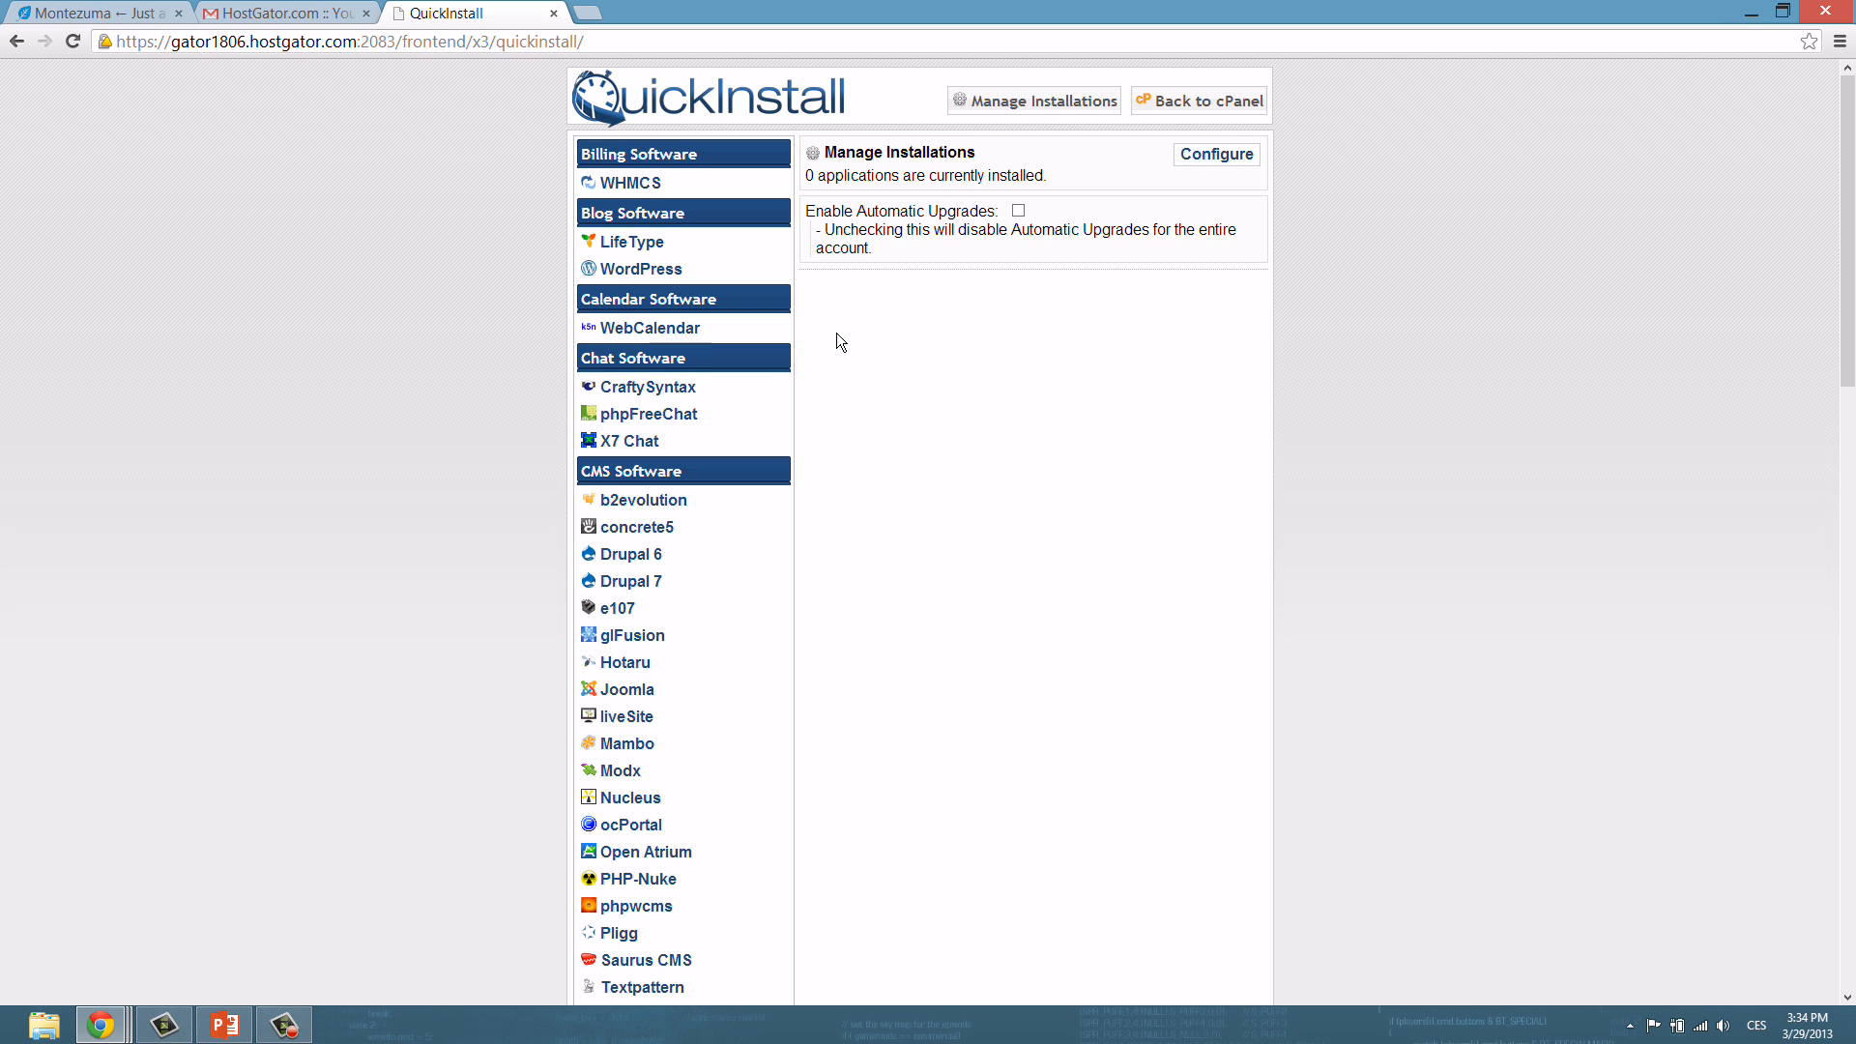
Start a WordPress install on boccgroup.info with Enable Auto Upgrades ticked.
left_click(674, 271)
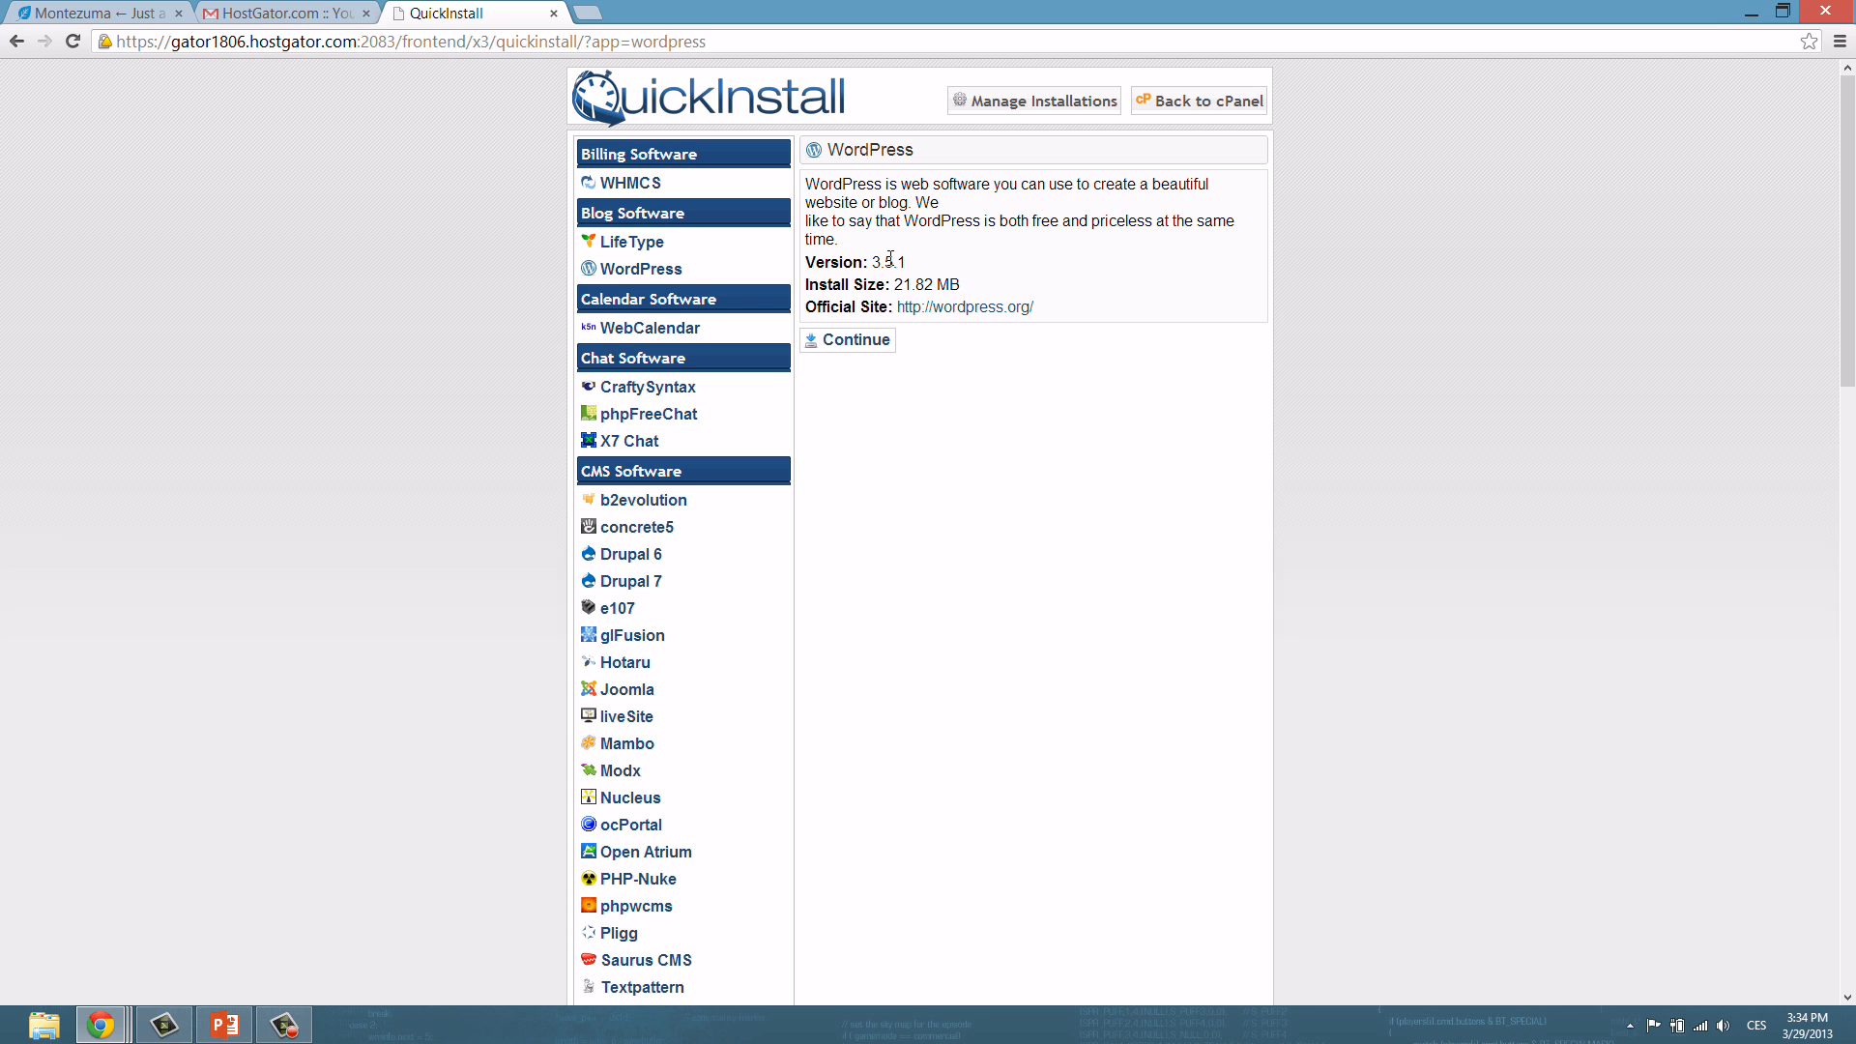
left_click(857, 341)
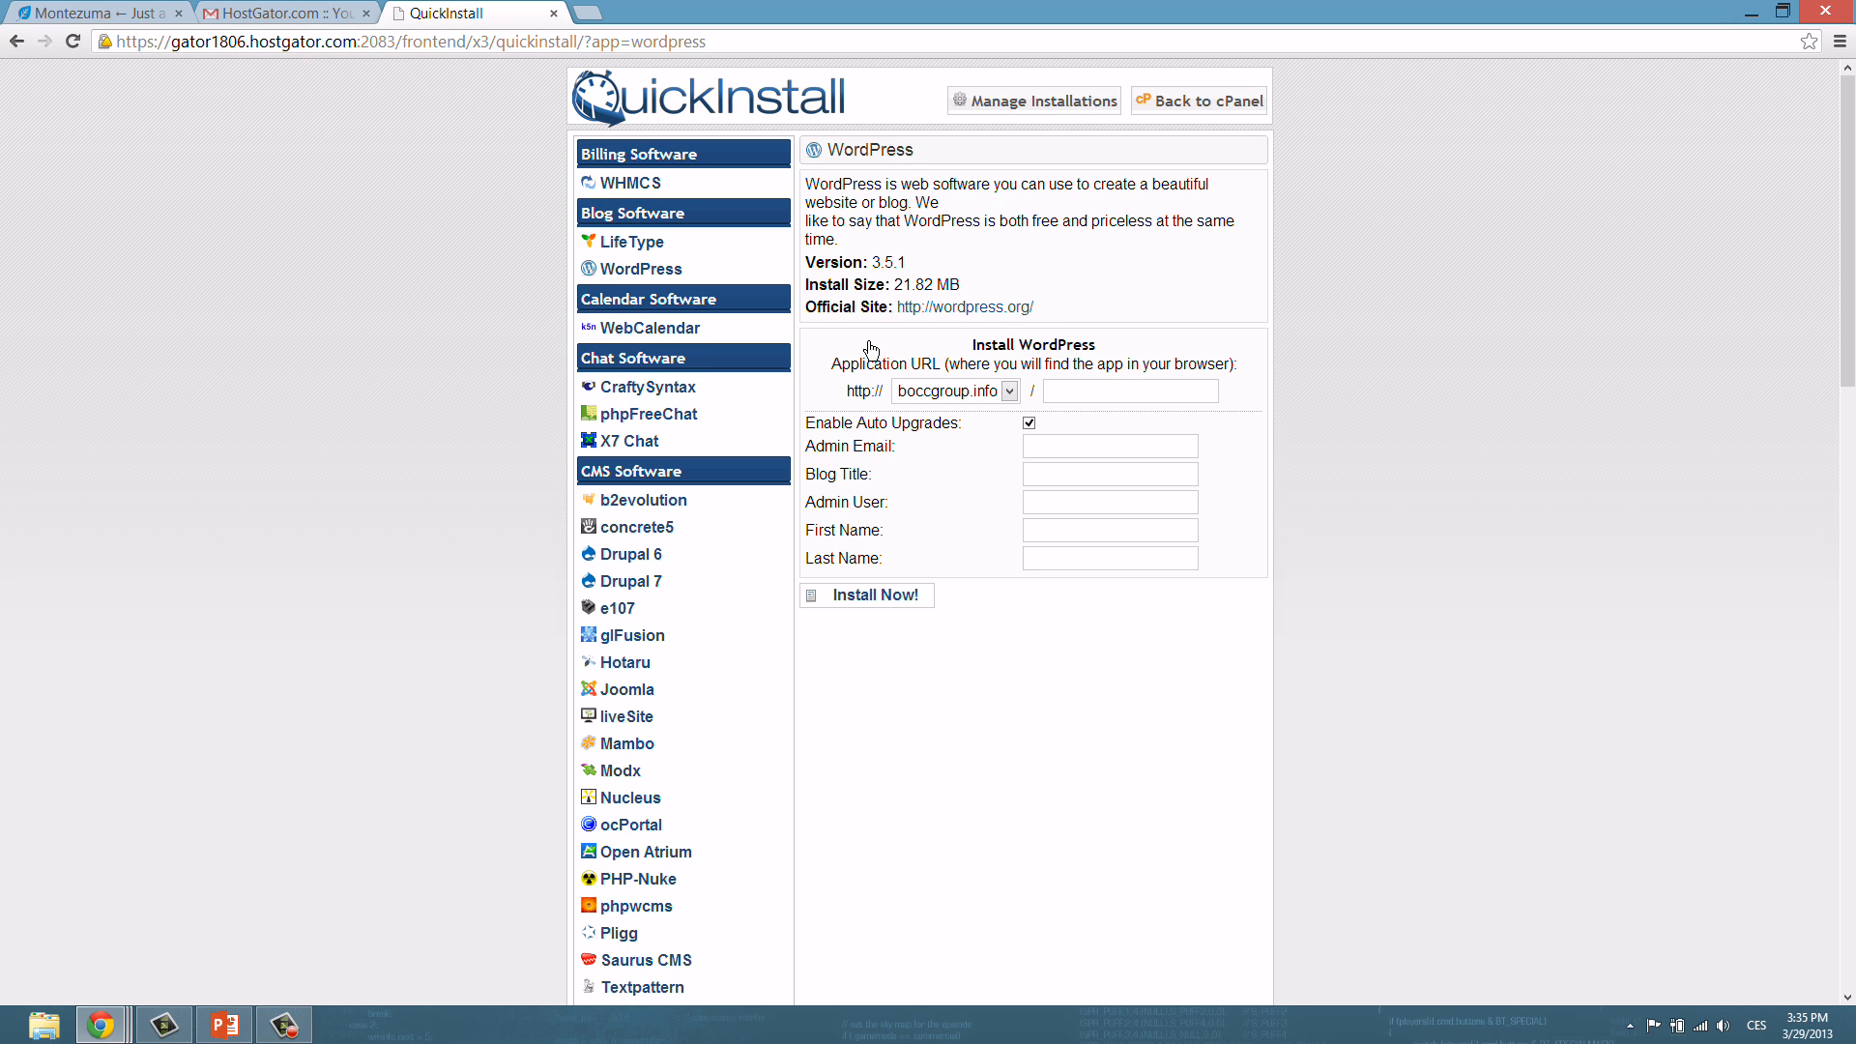
left_click(948, 395)
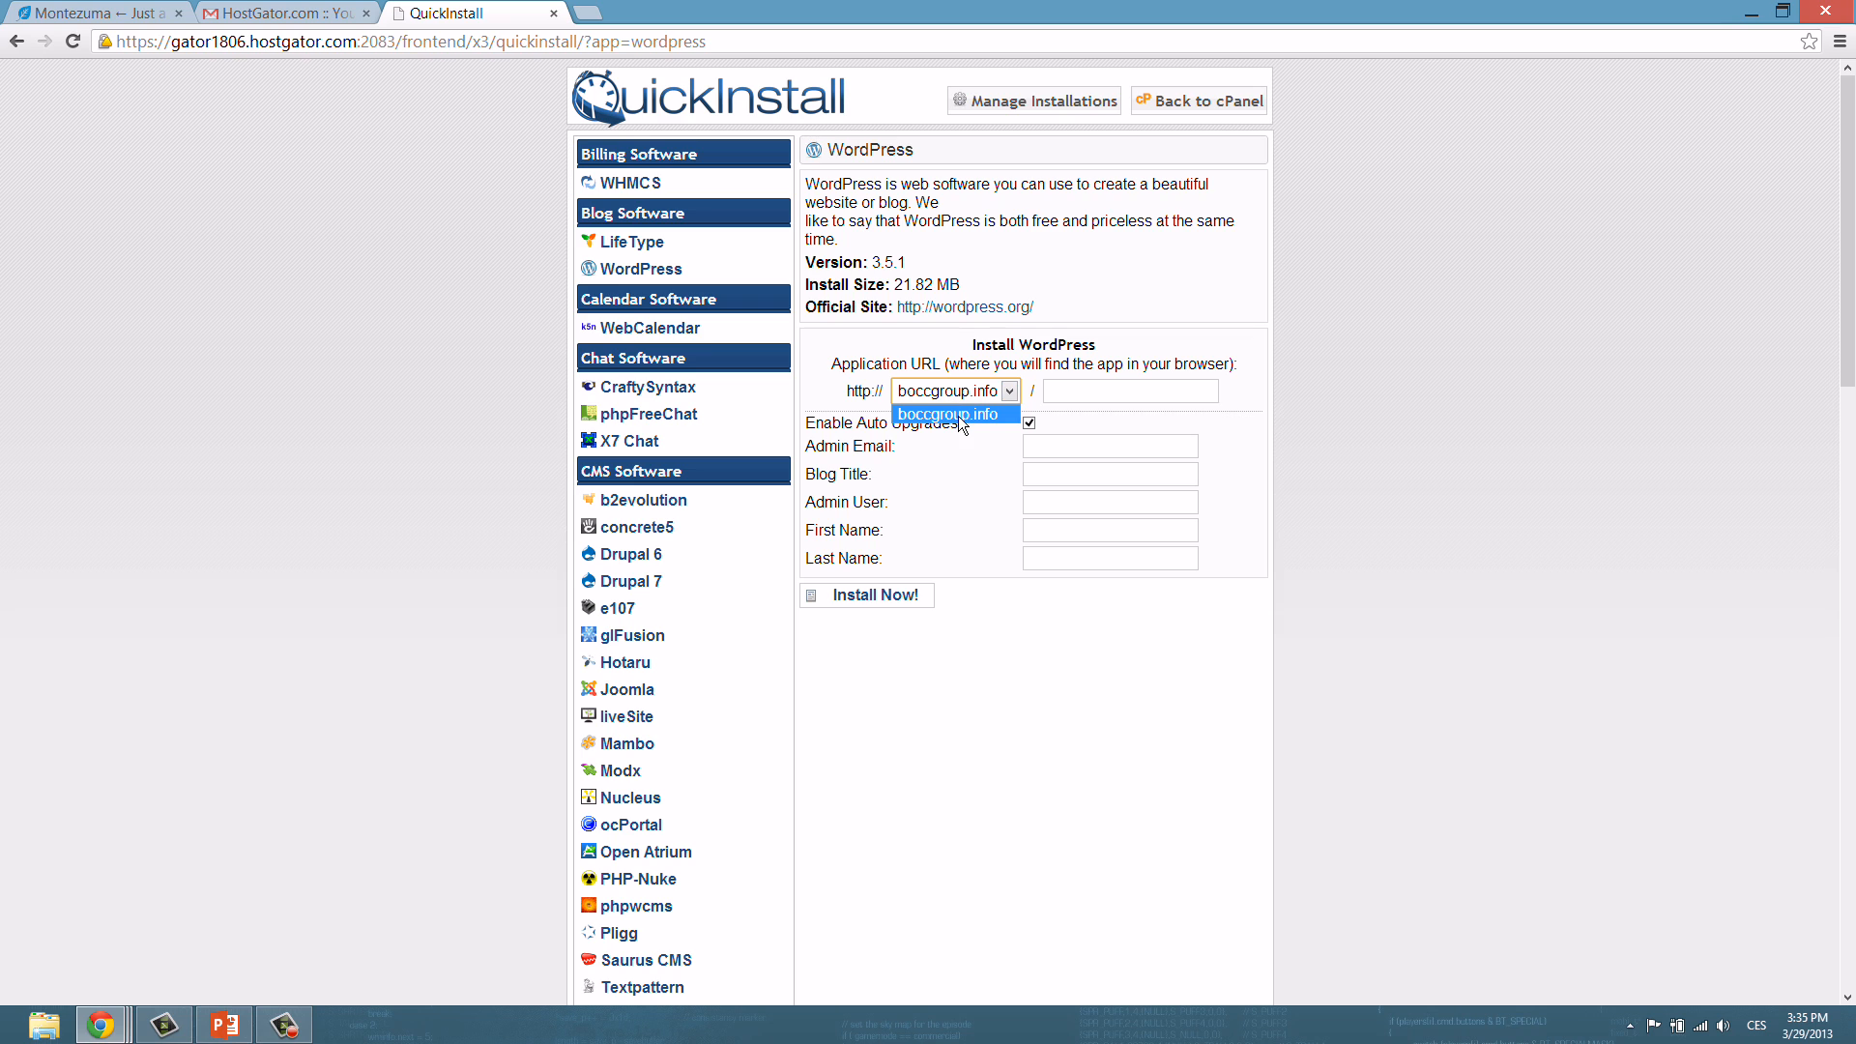
left_click(960, 415)
left_click(1028, 424)
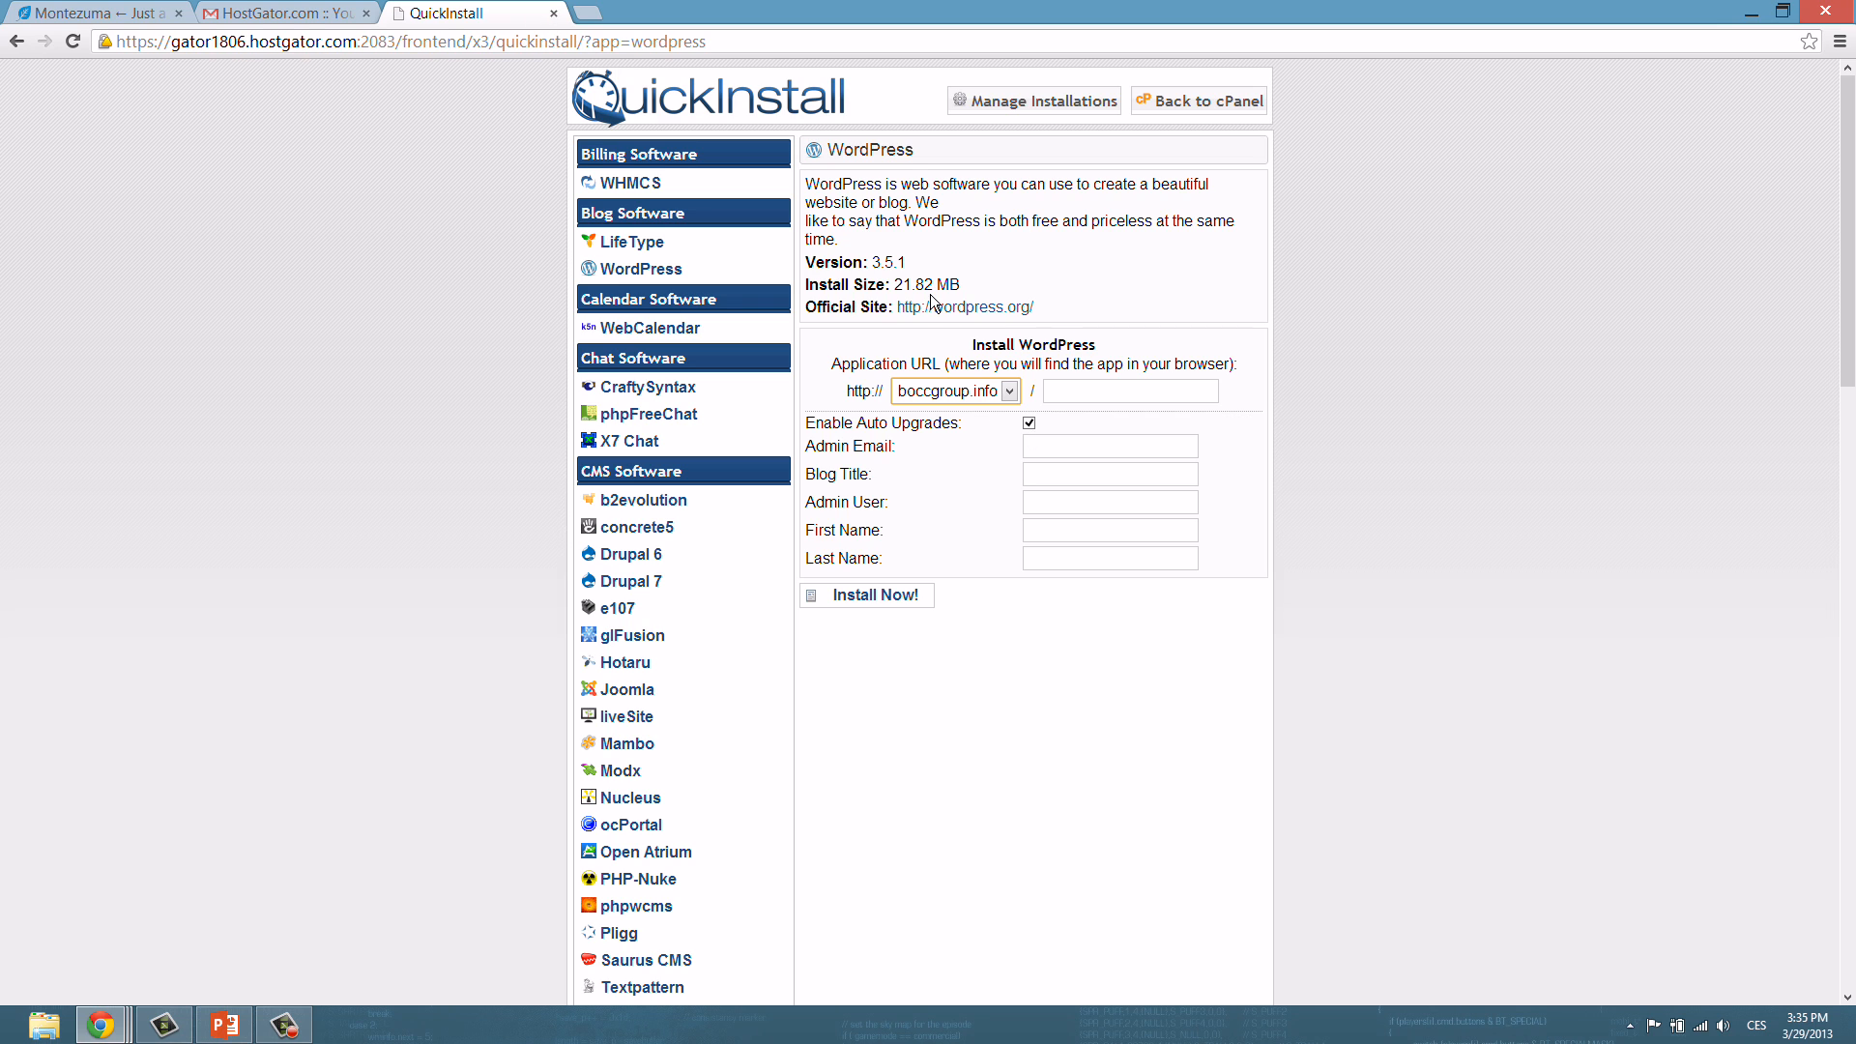
Fill in admin email and names, blog title 'My website is online' and admin username, then install.
left_click(1056, 444)
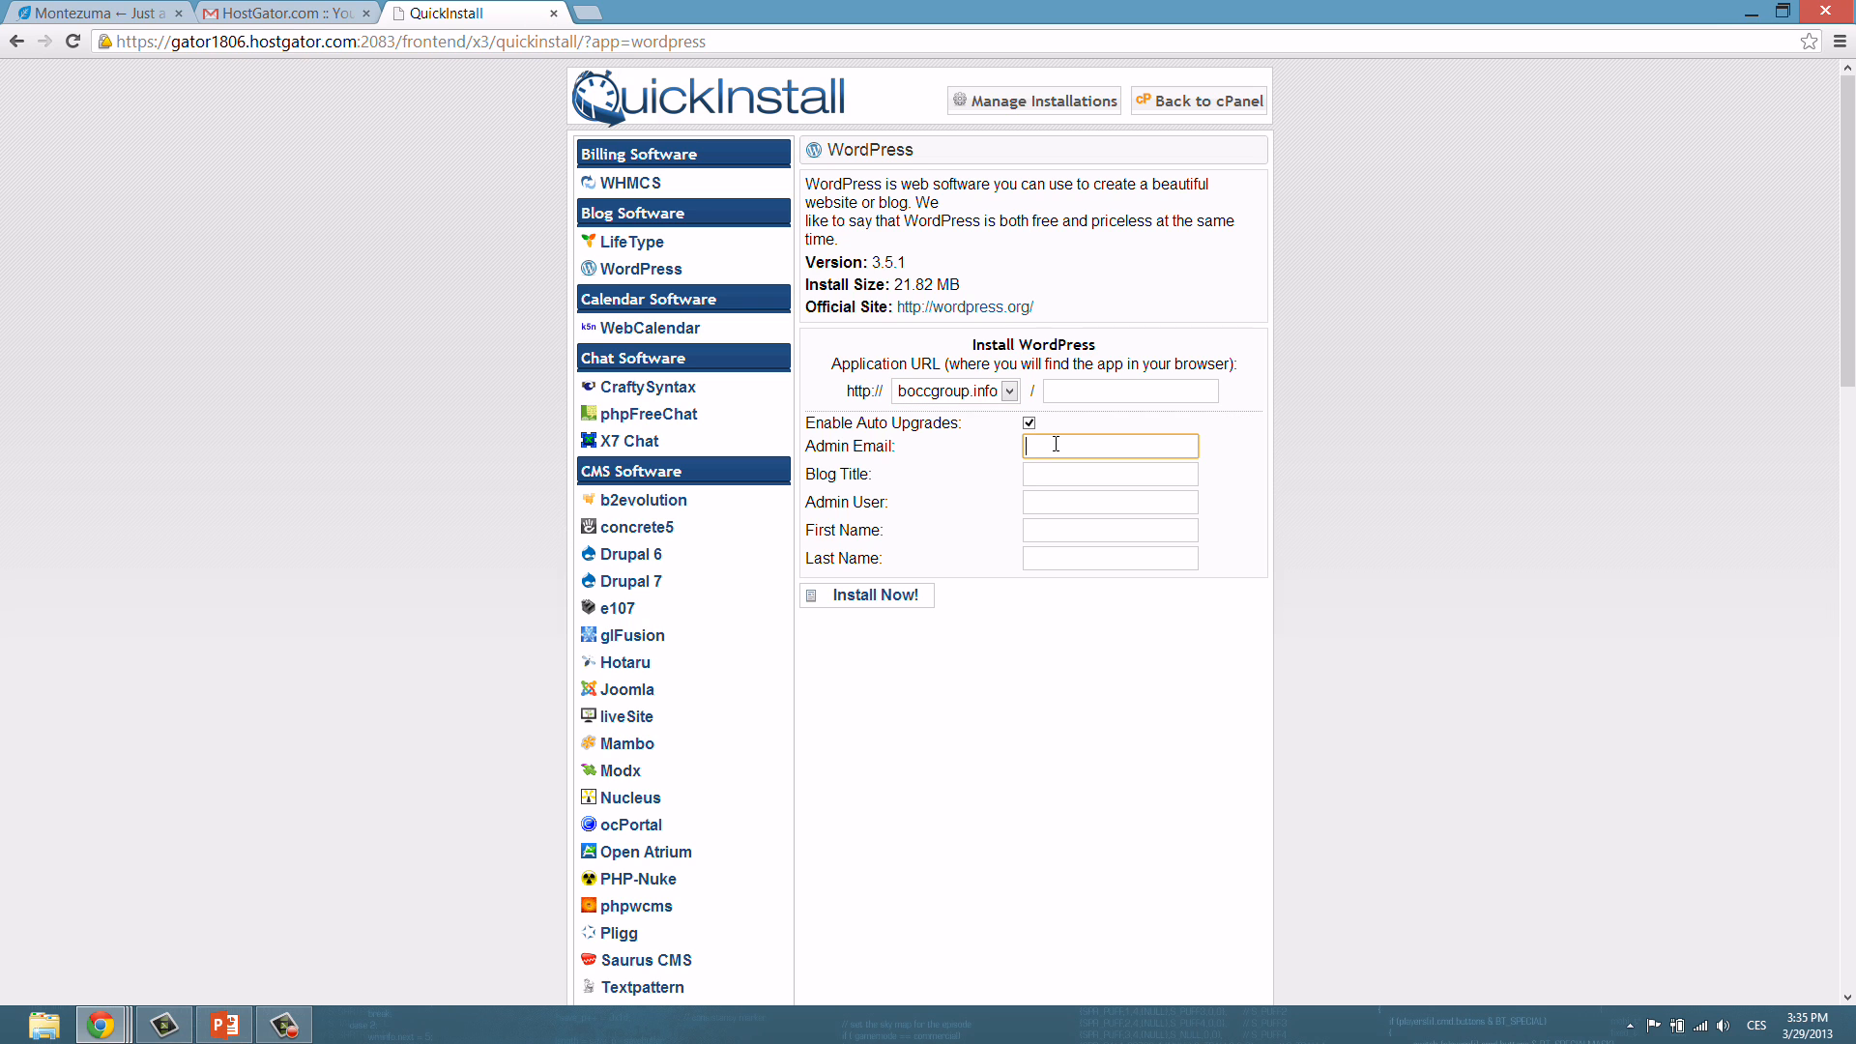
type("g")
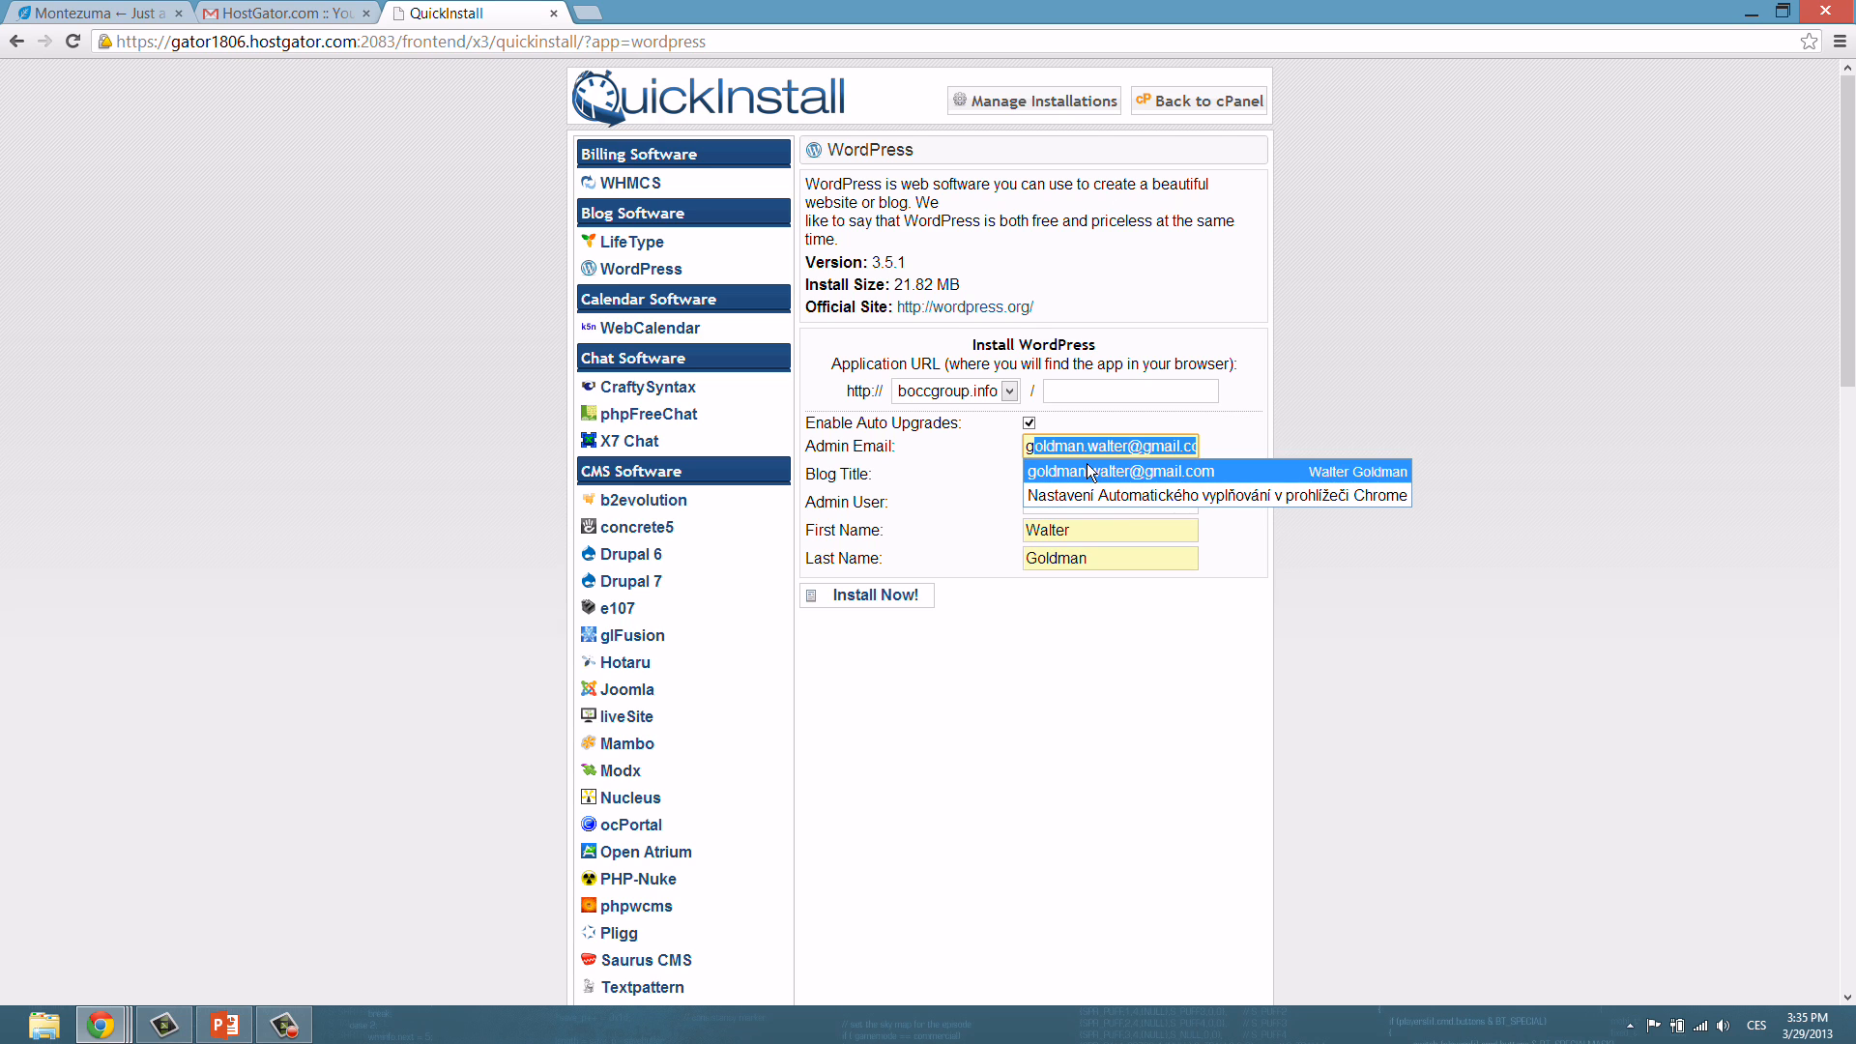
left_click(1088, 468)
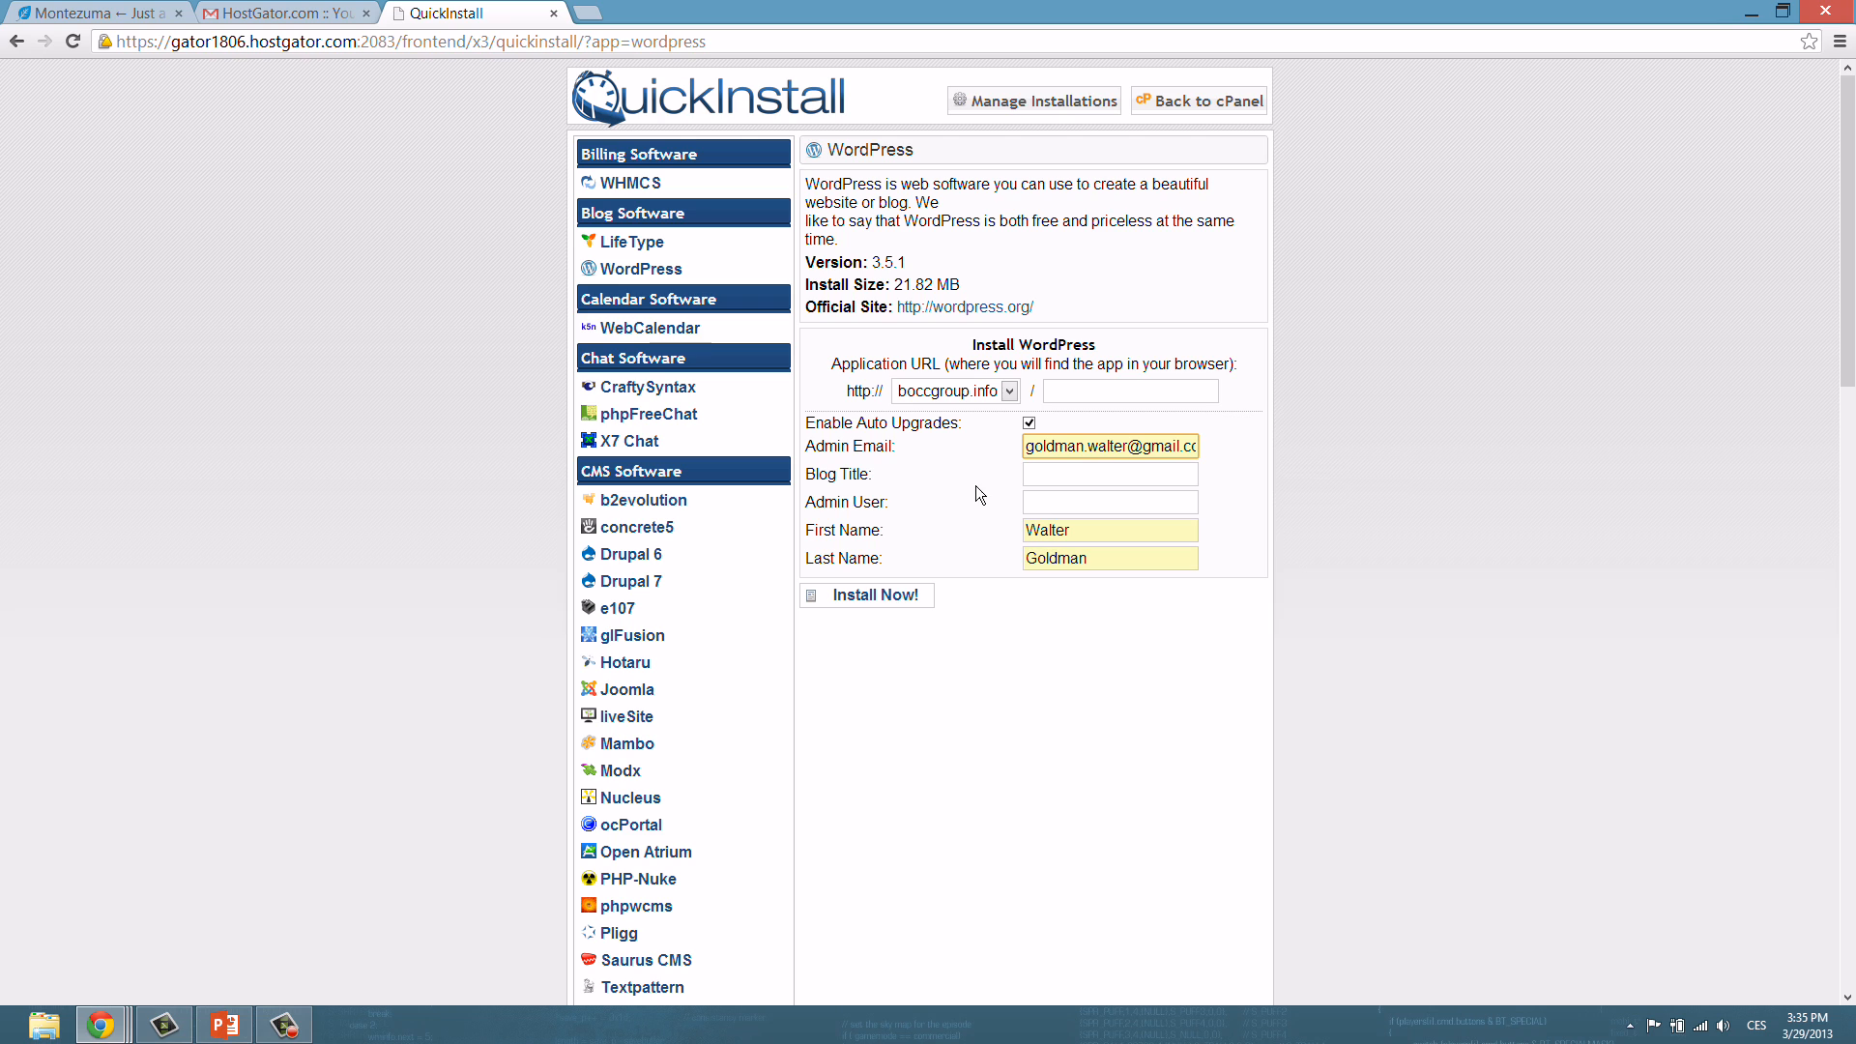
left_click(1063, 477)
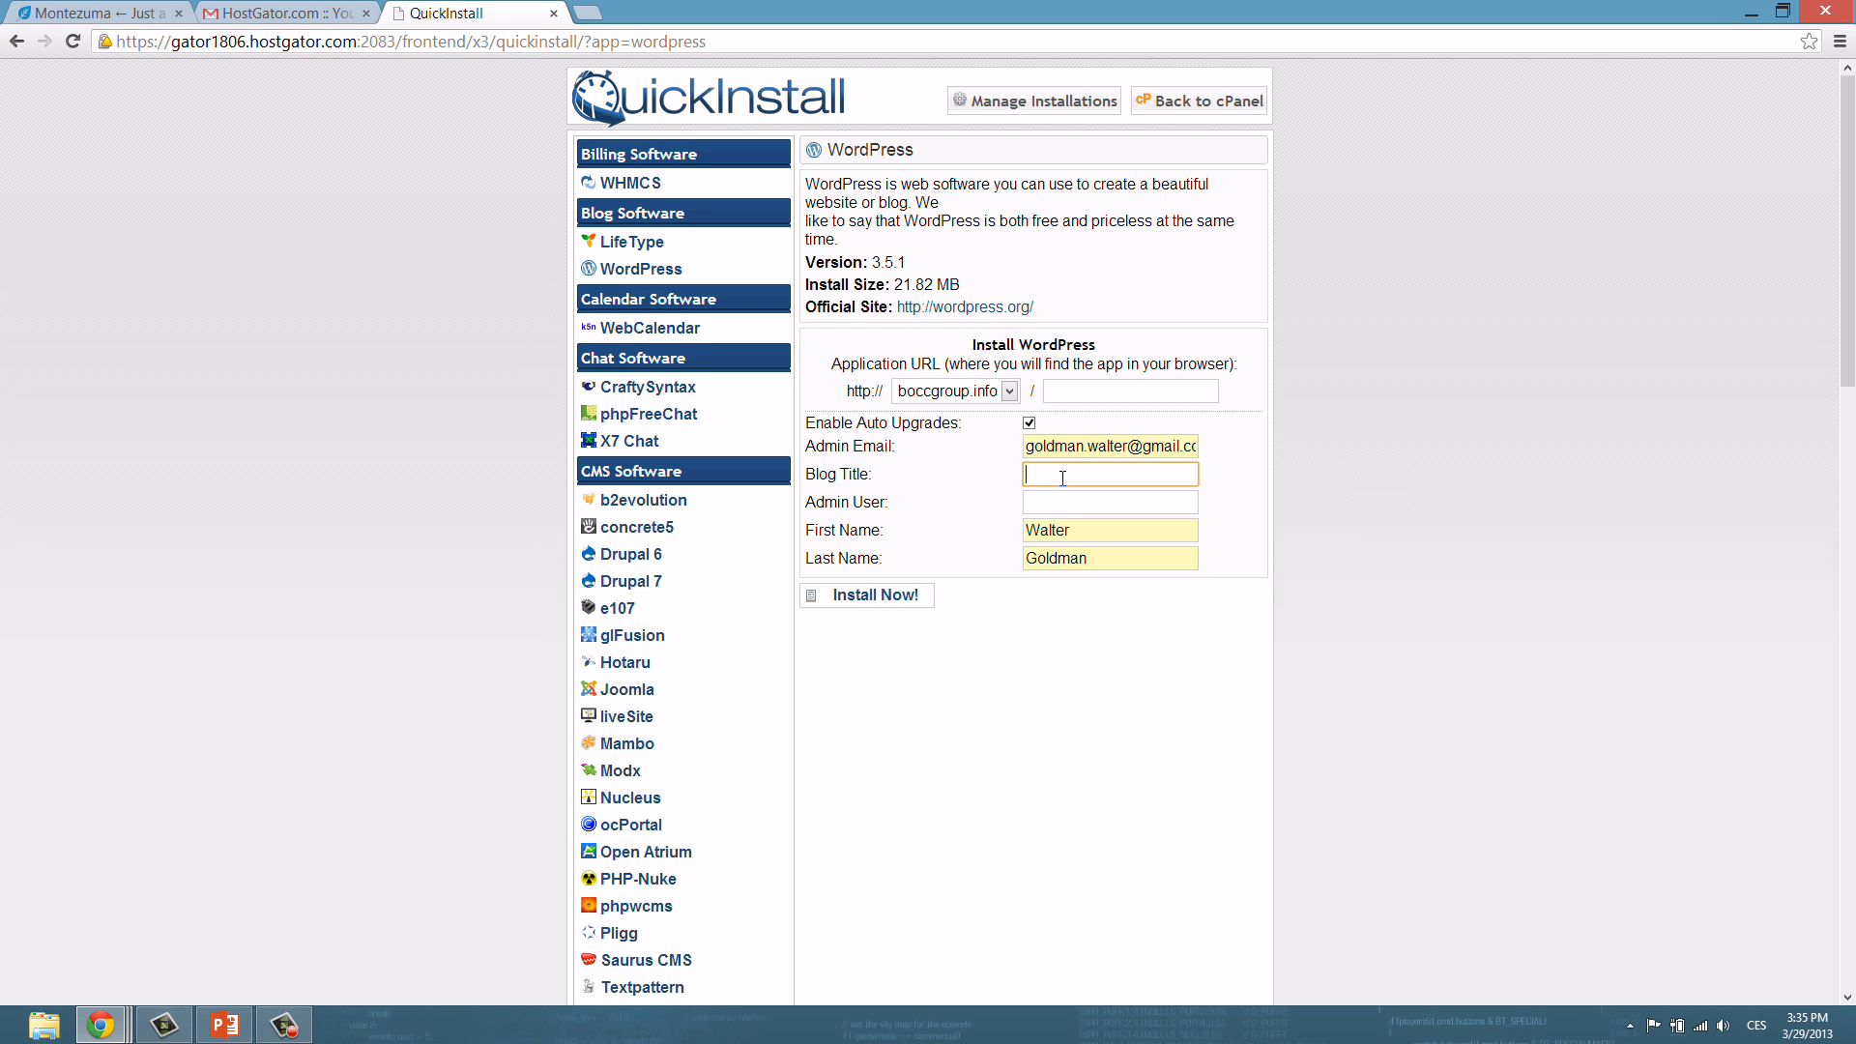
type("My website is online")
key("Tab")
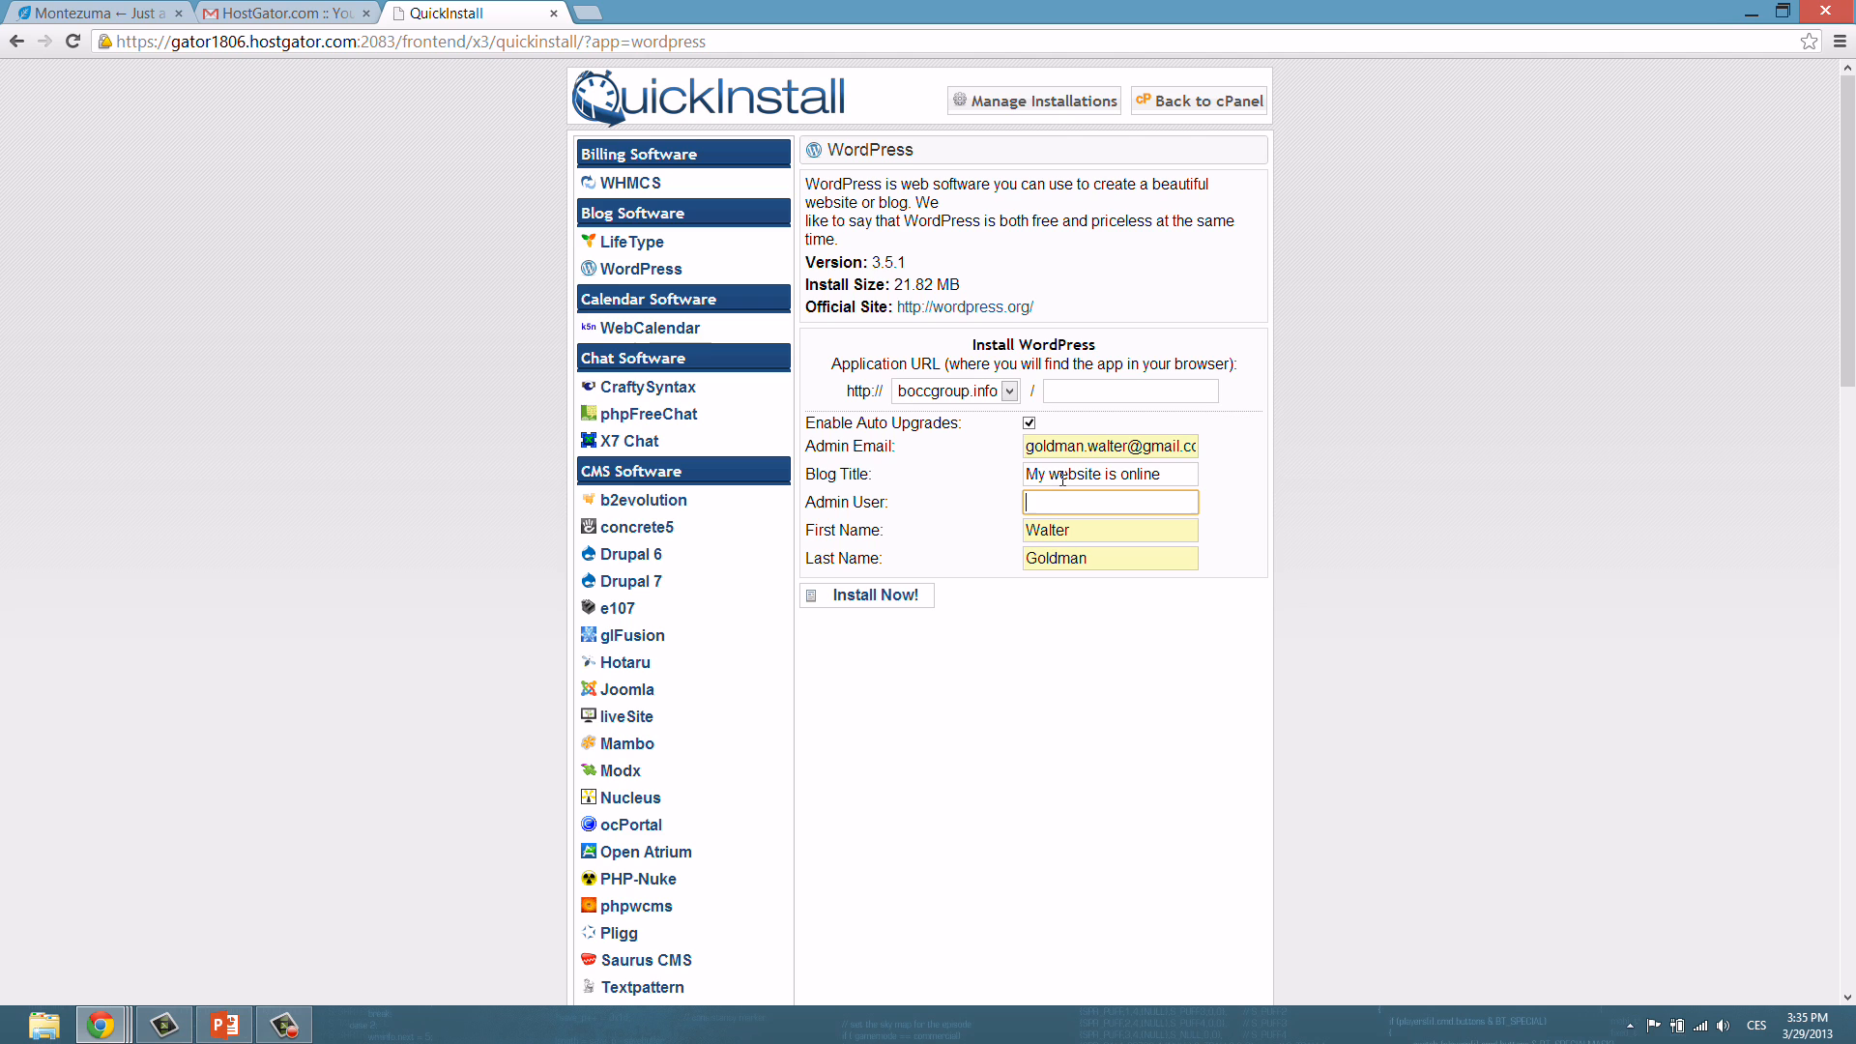
type("goldman")
left_click(1079, 531)
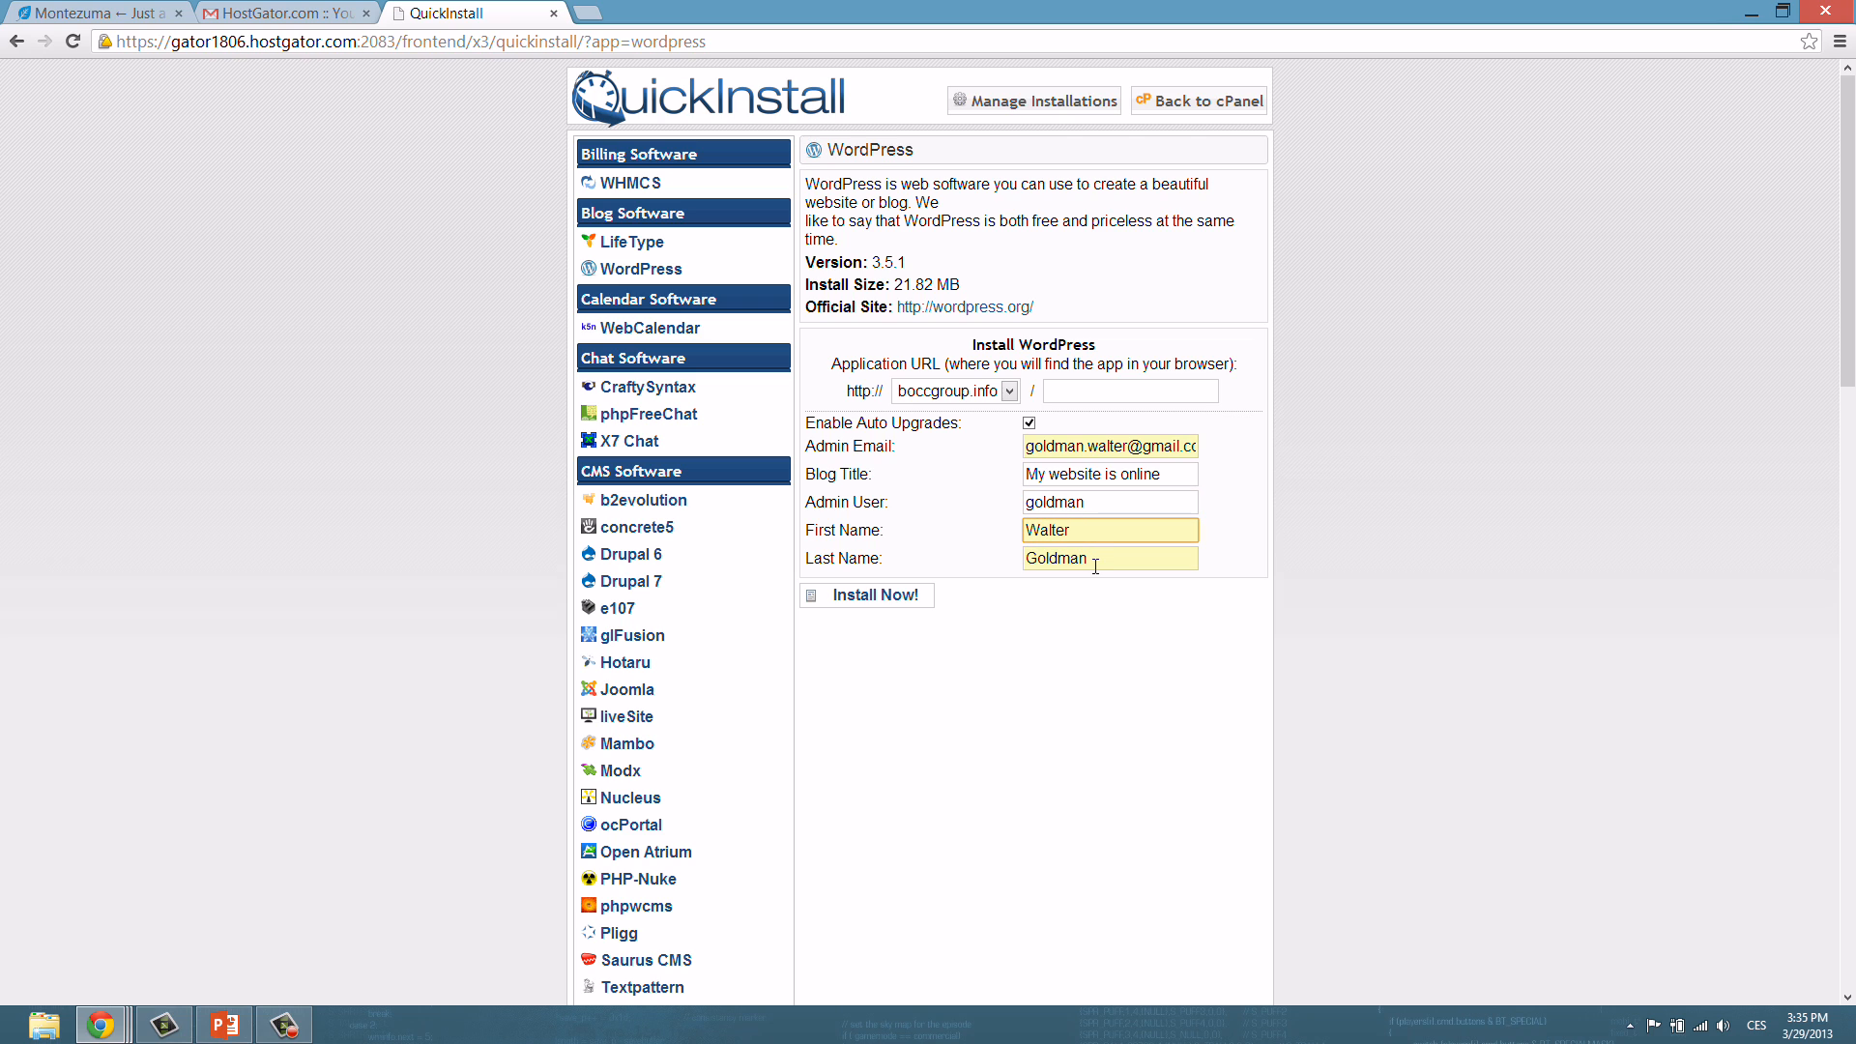
left_click(852, 600)
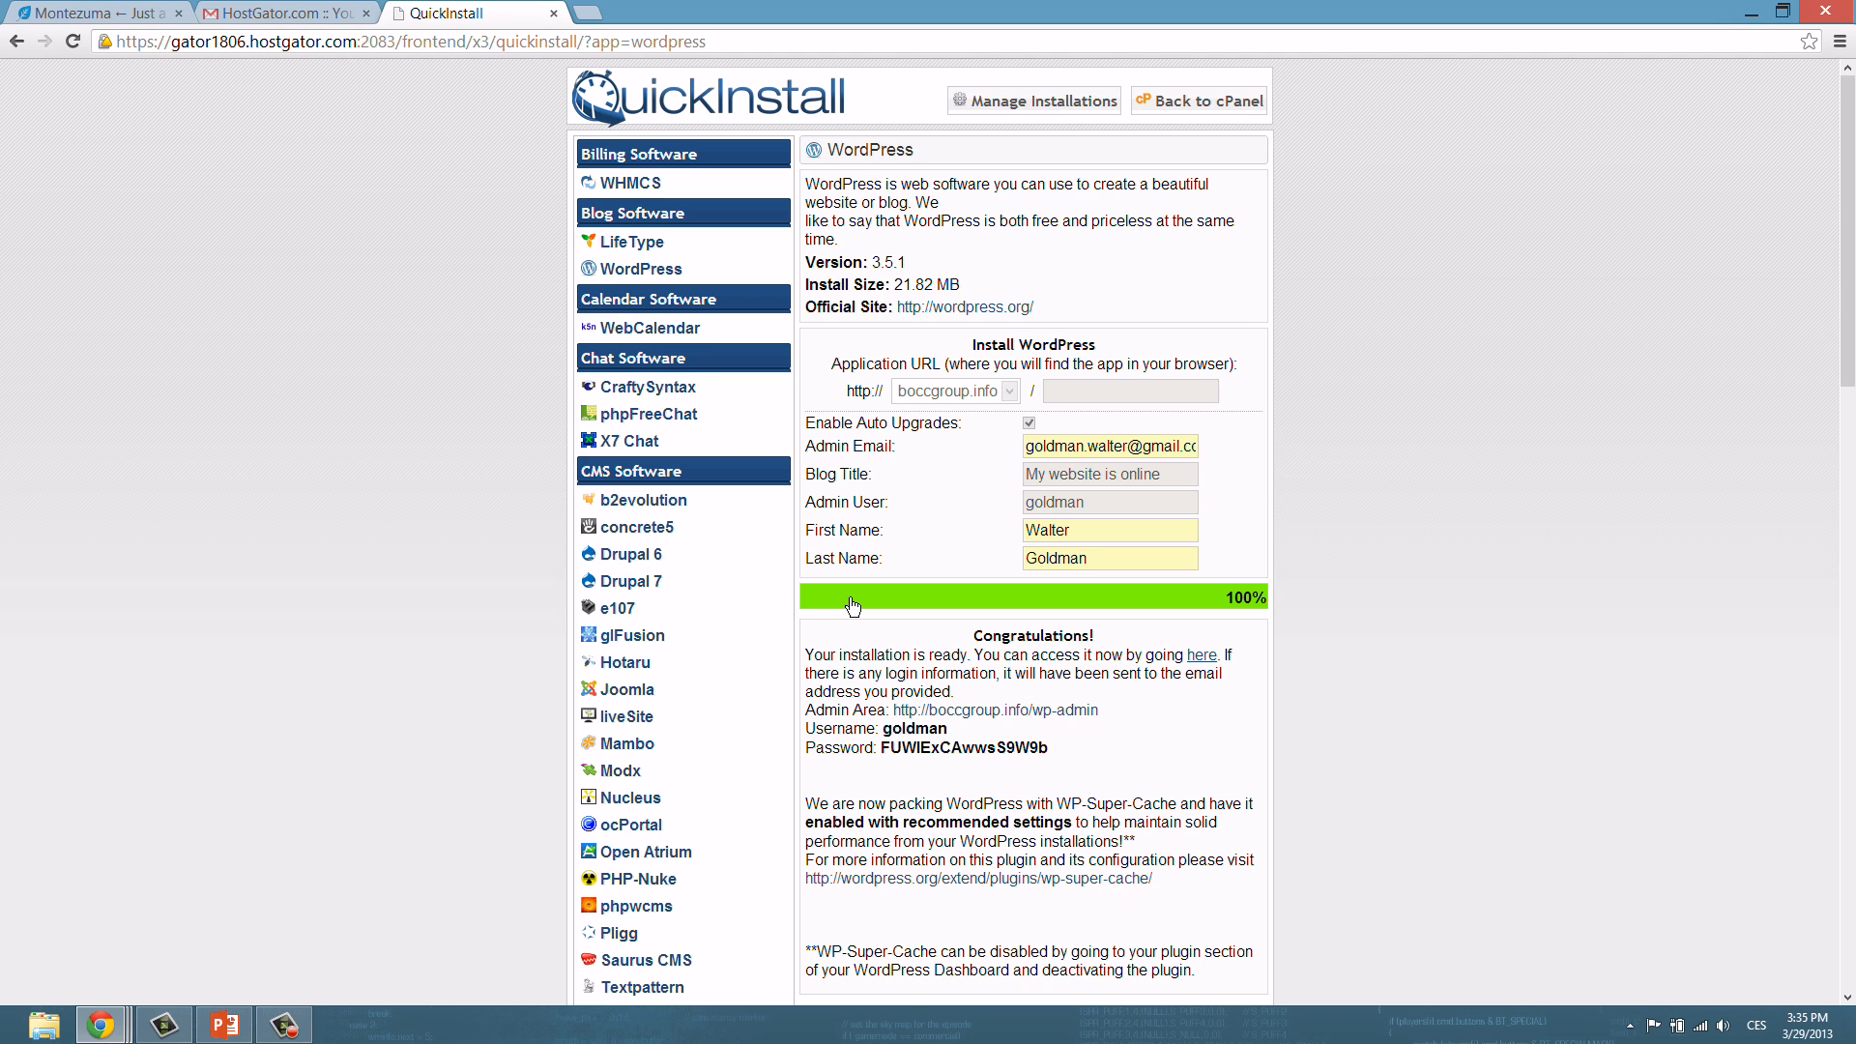
Open the 'Your new wordpress' email and select the admin password in the earlier message.
left_click(312, 12)
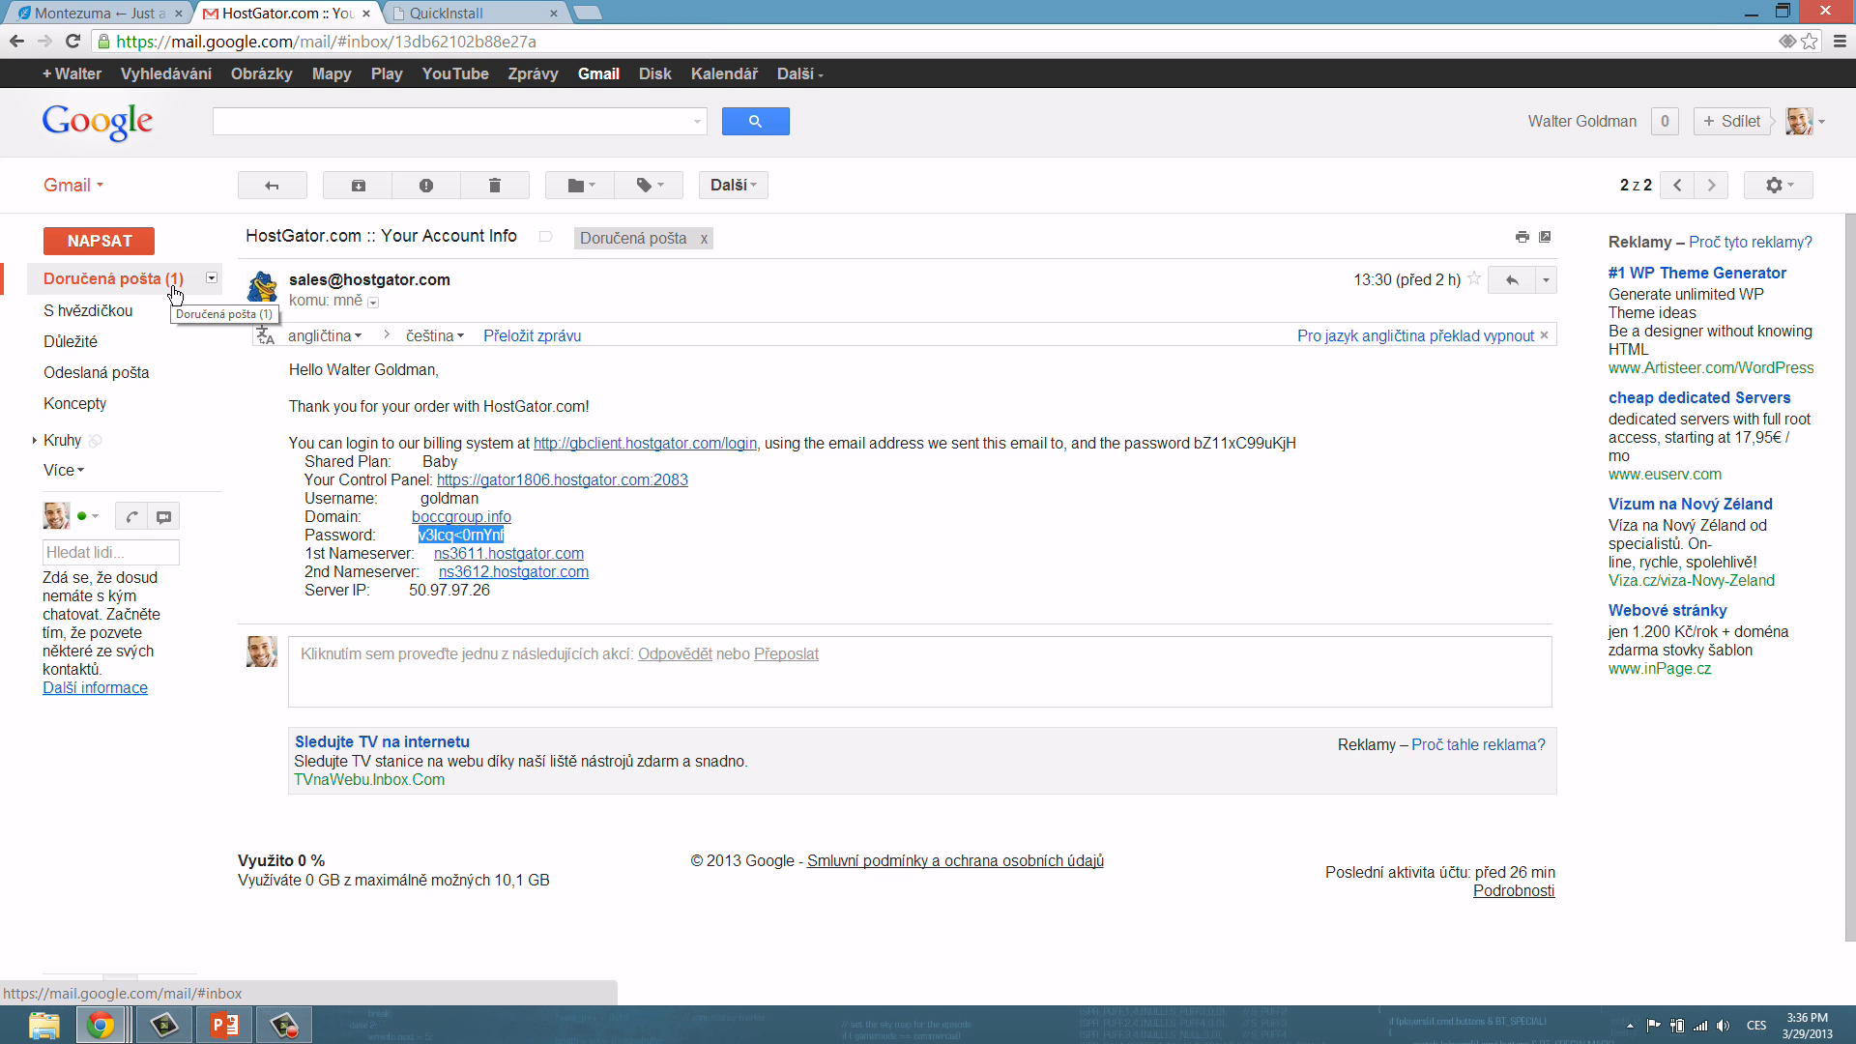
left_click(163, 277)
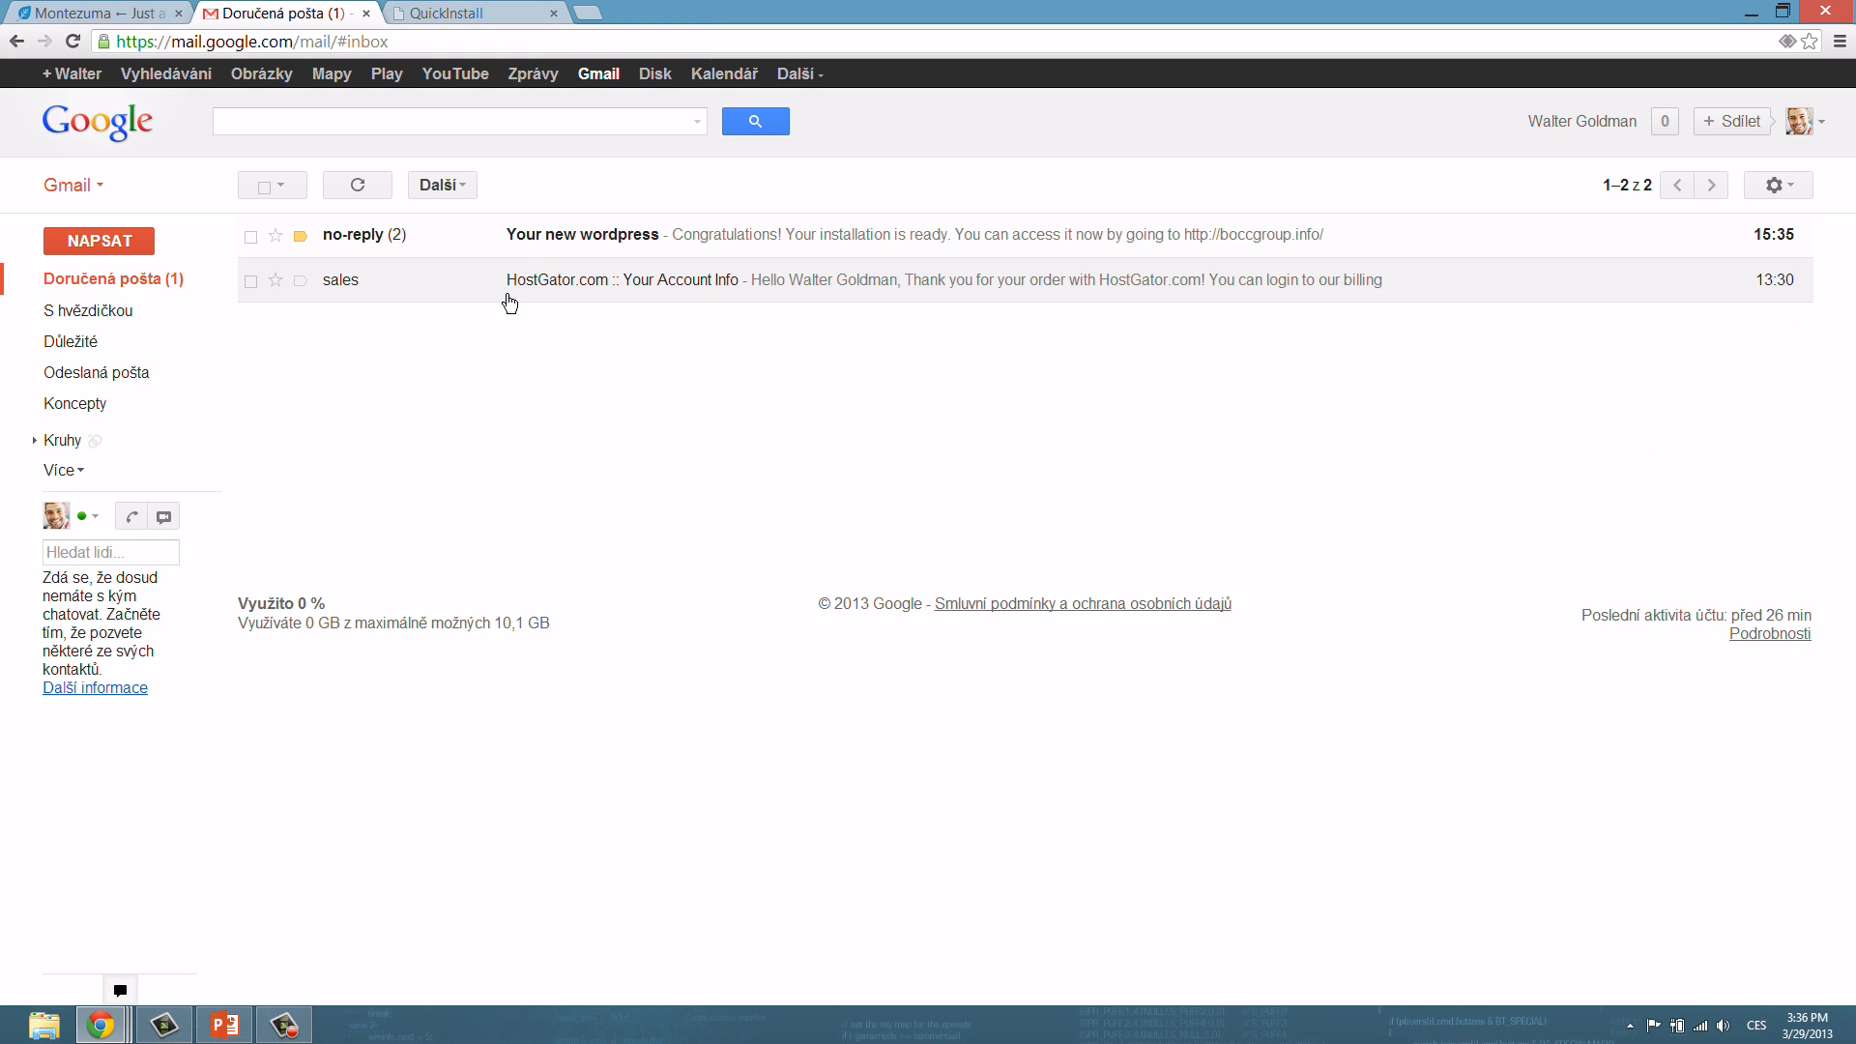
left_click(517, 244)
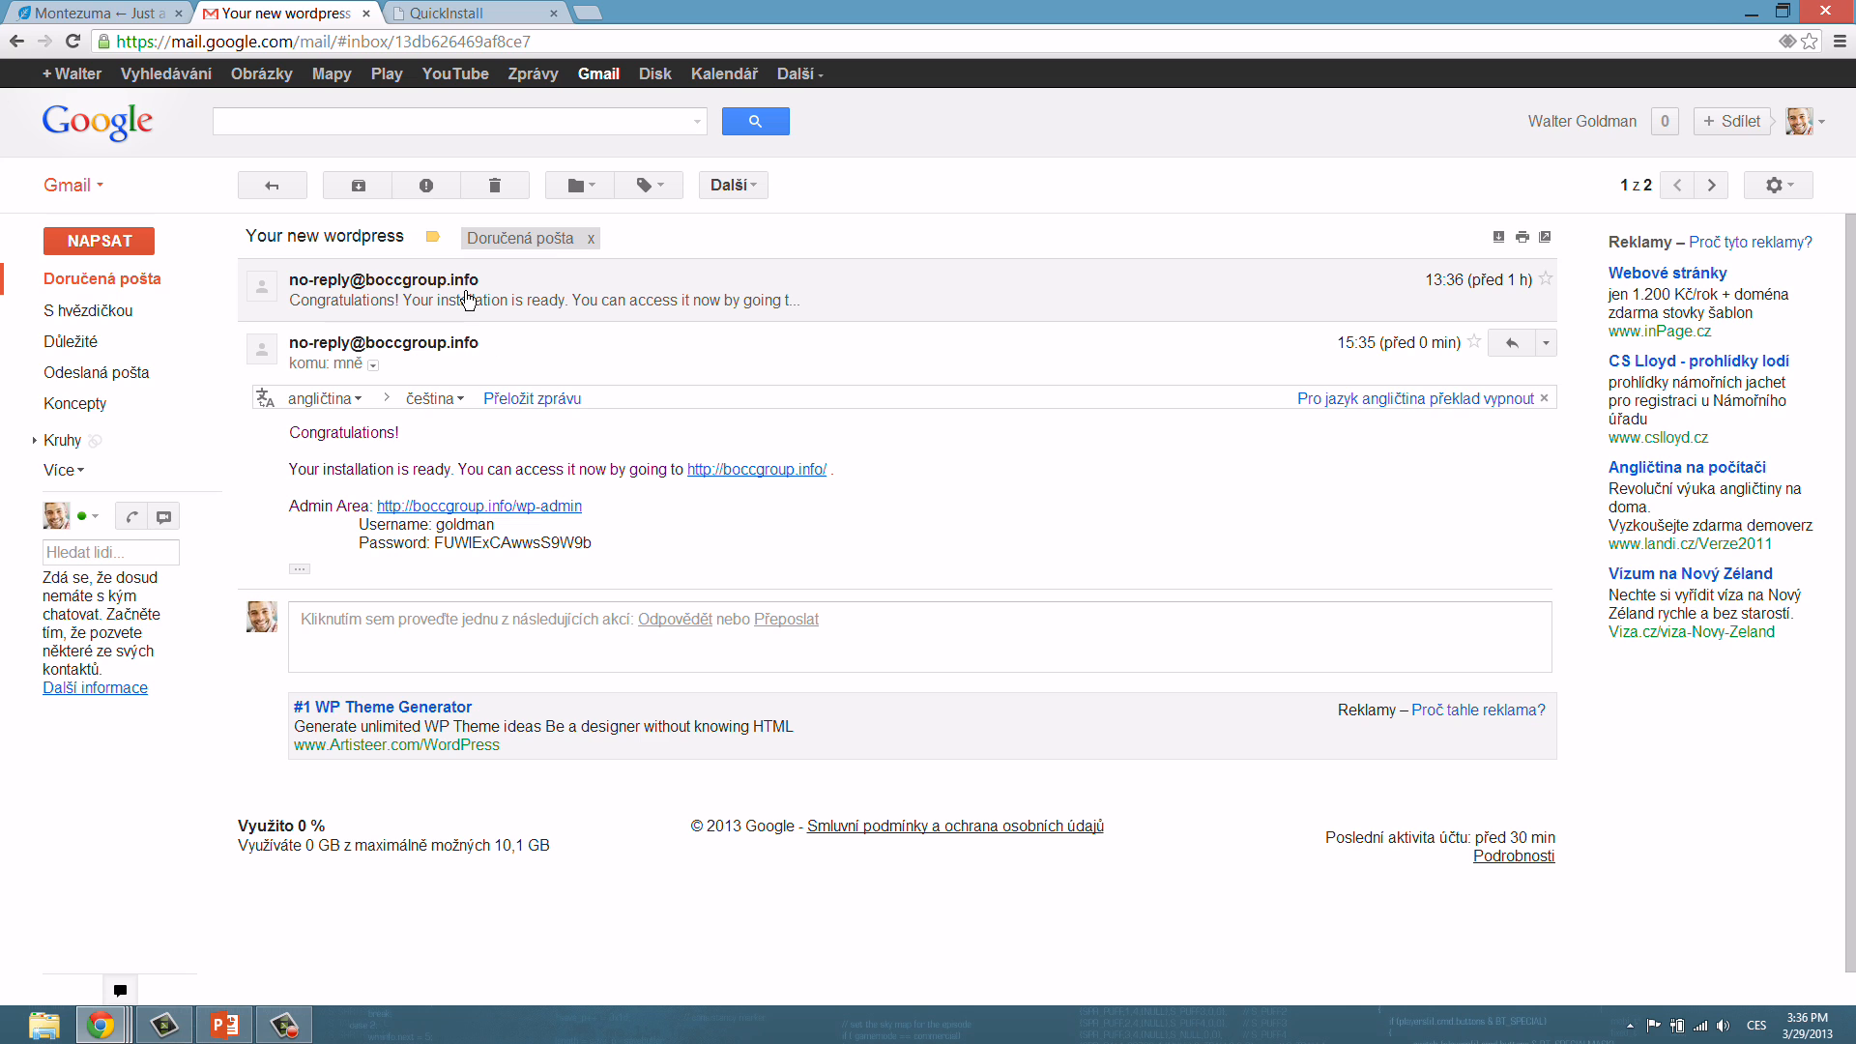
left_click(466, 298)
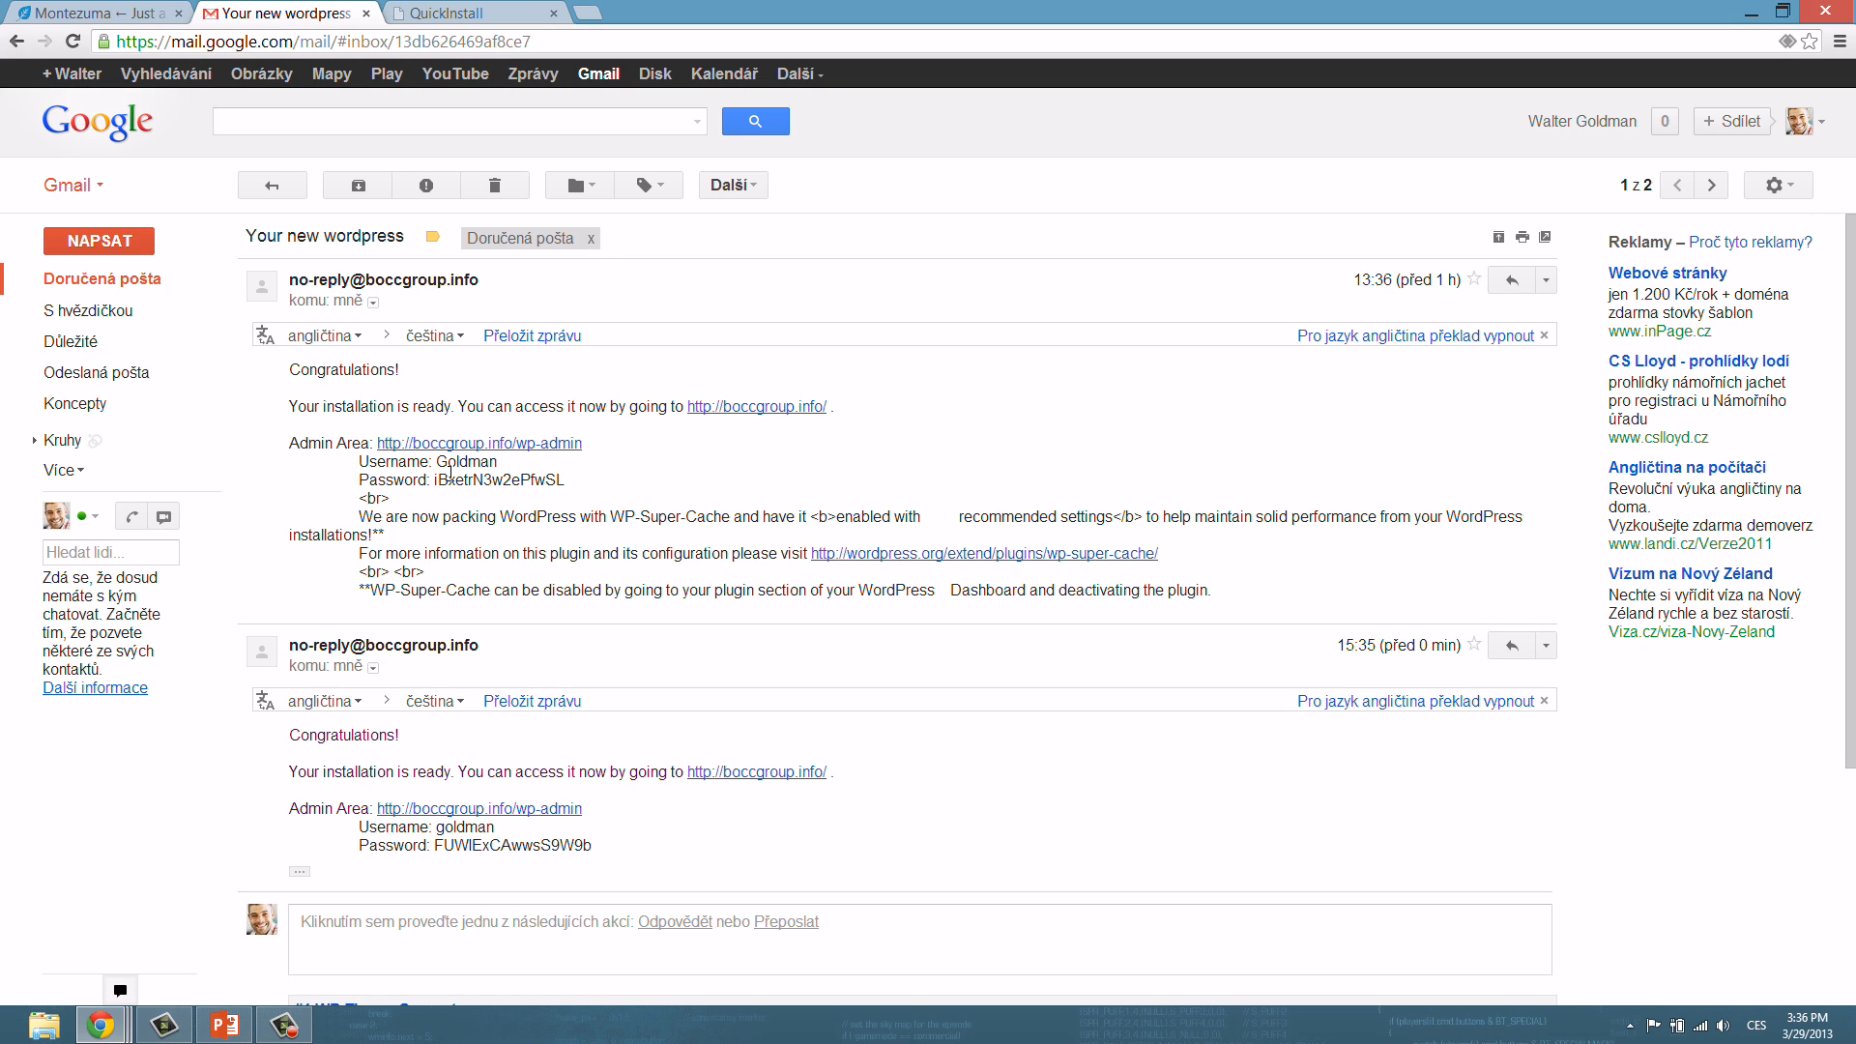
left_click_drag(566, 483, 438, 483)
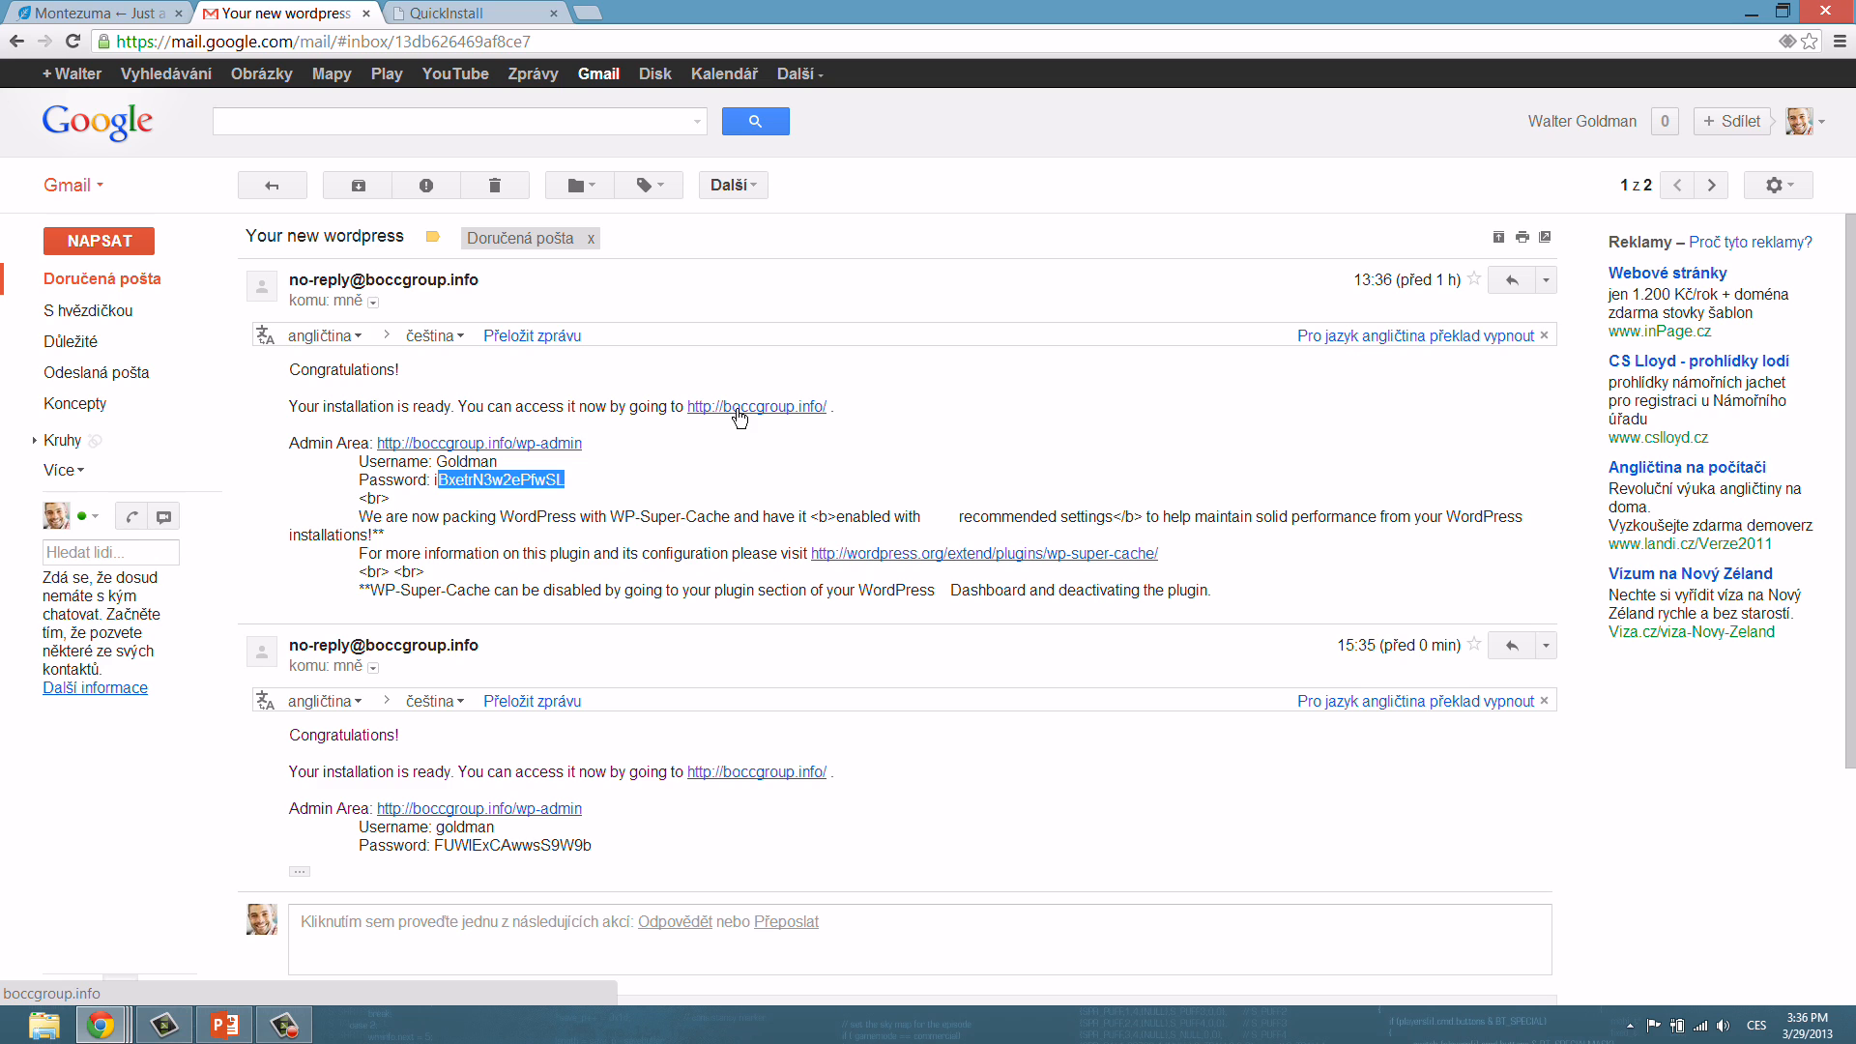
Open the boccgroup.info site link in a new tab and view it.
right_click(740, 418)
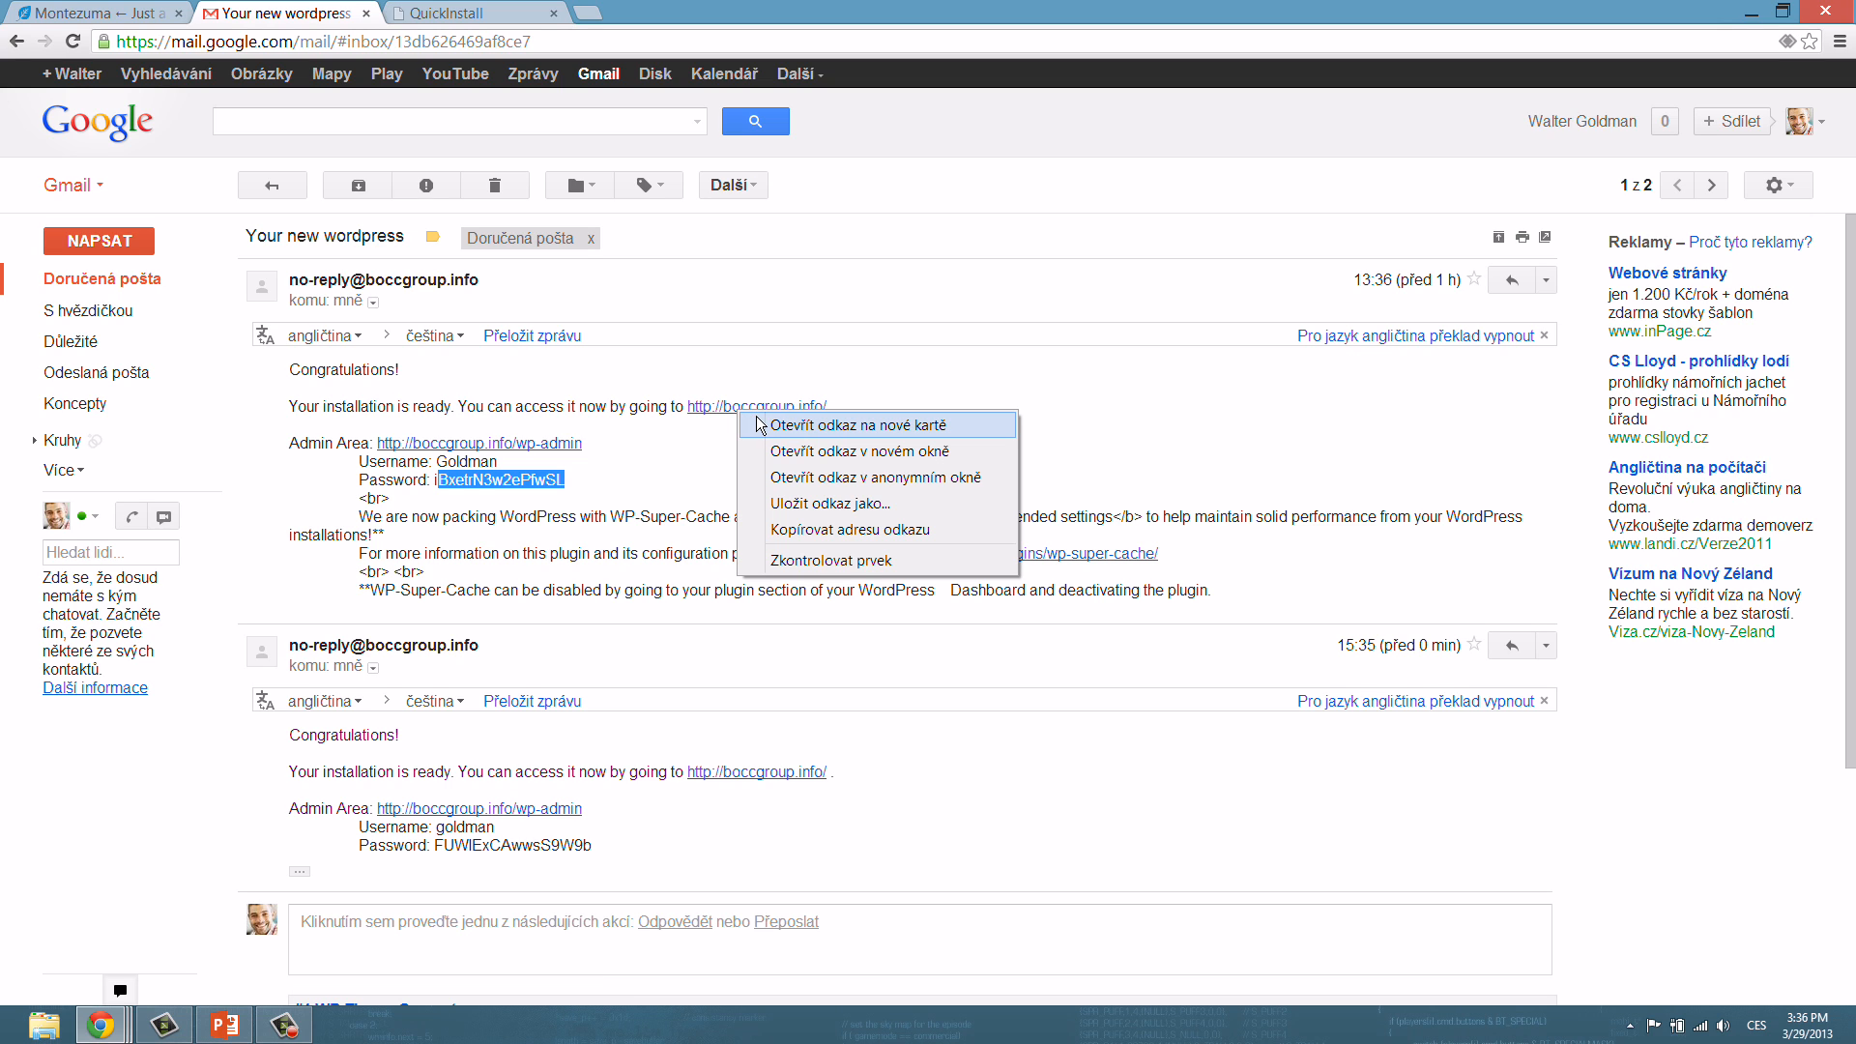
left_click(767, 426)
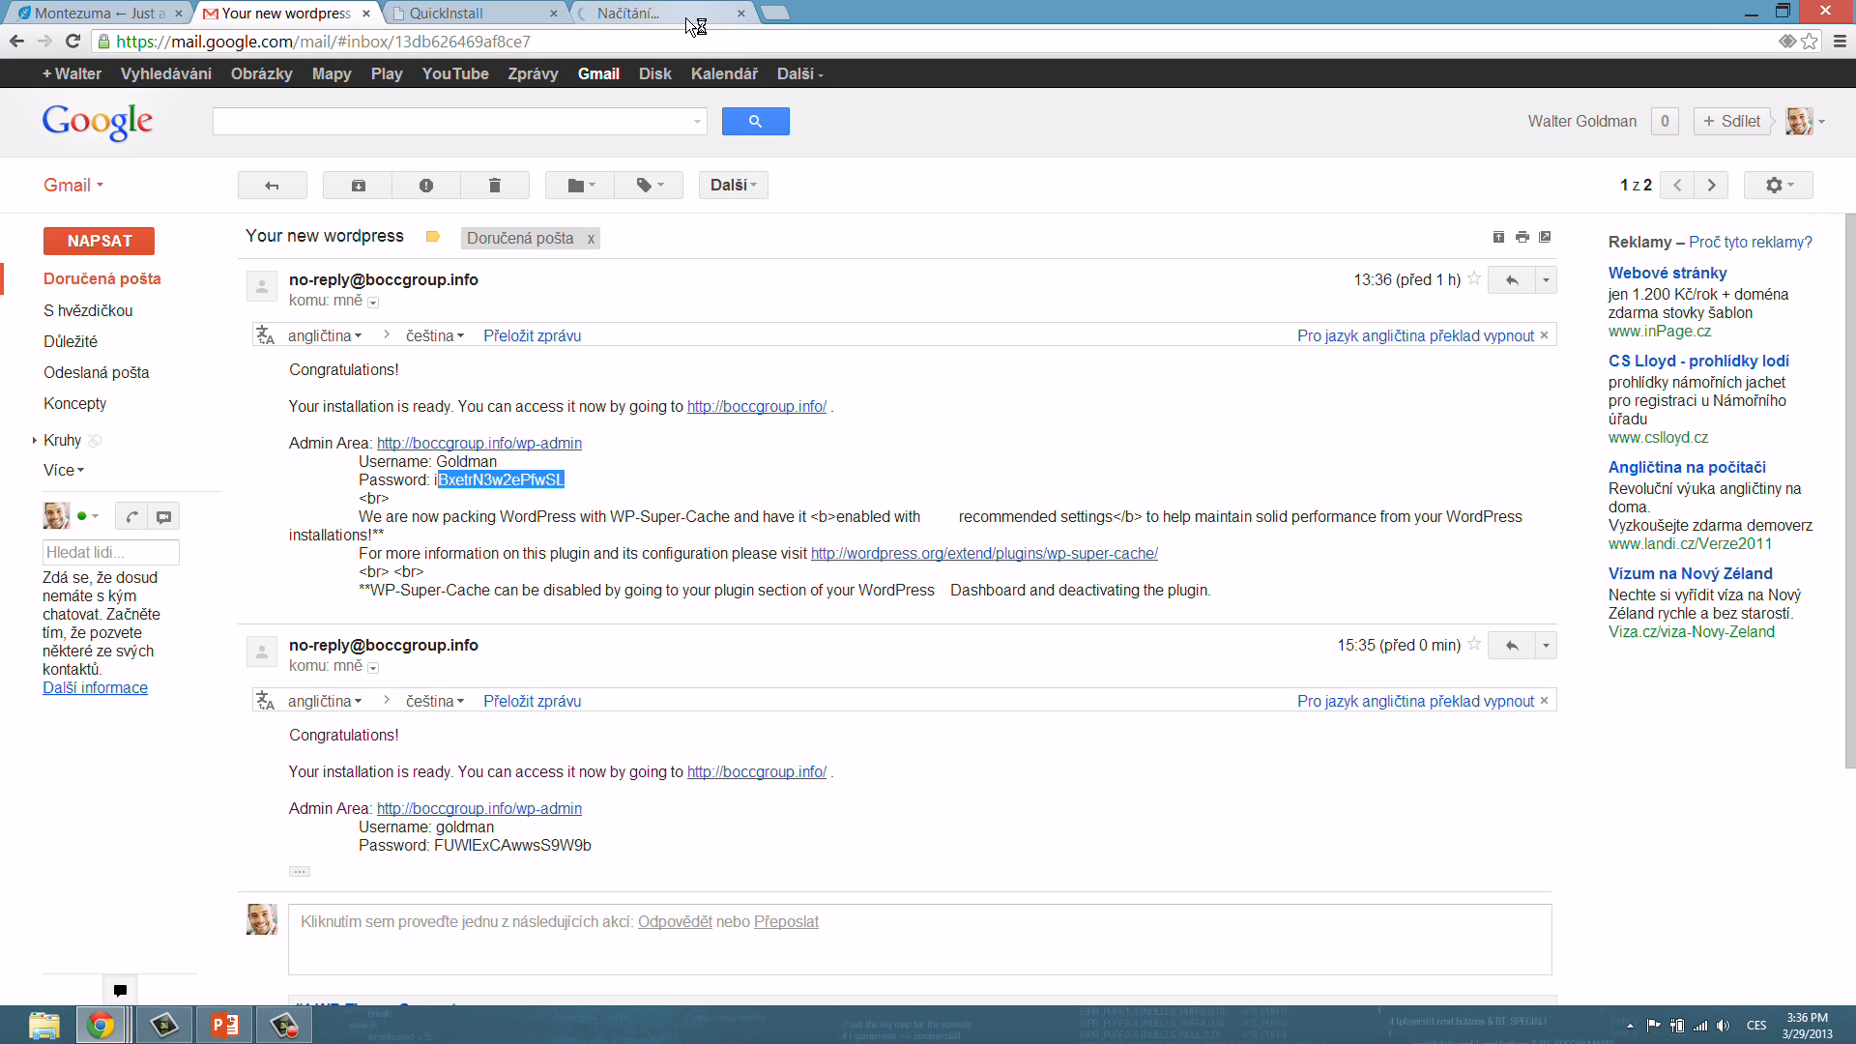
left_click(655, 24)
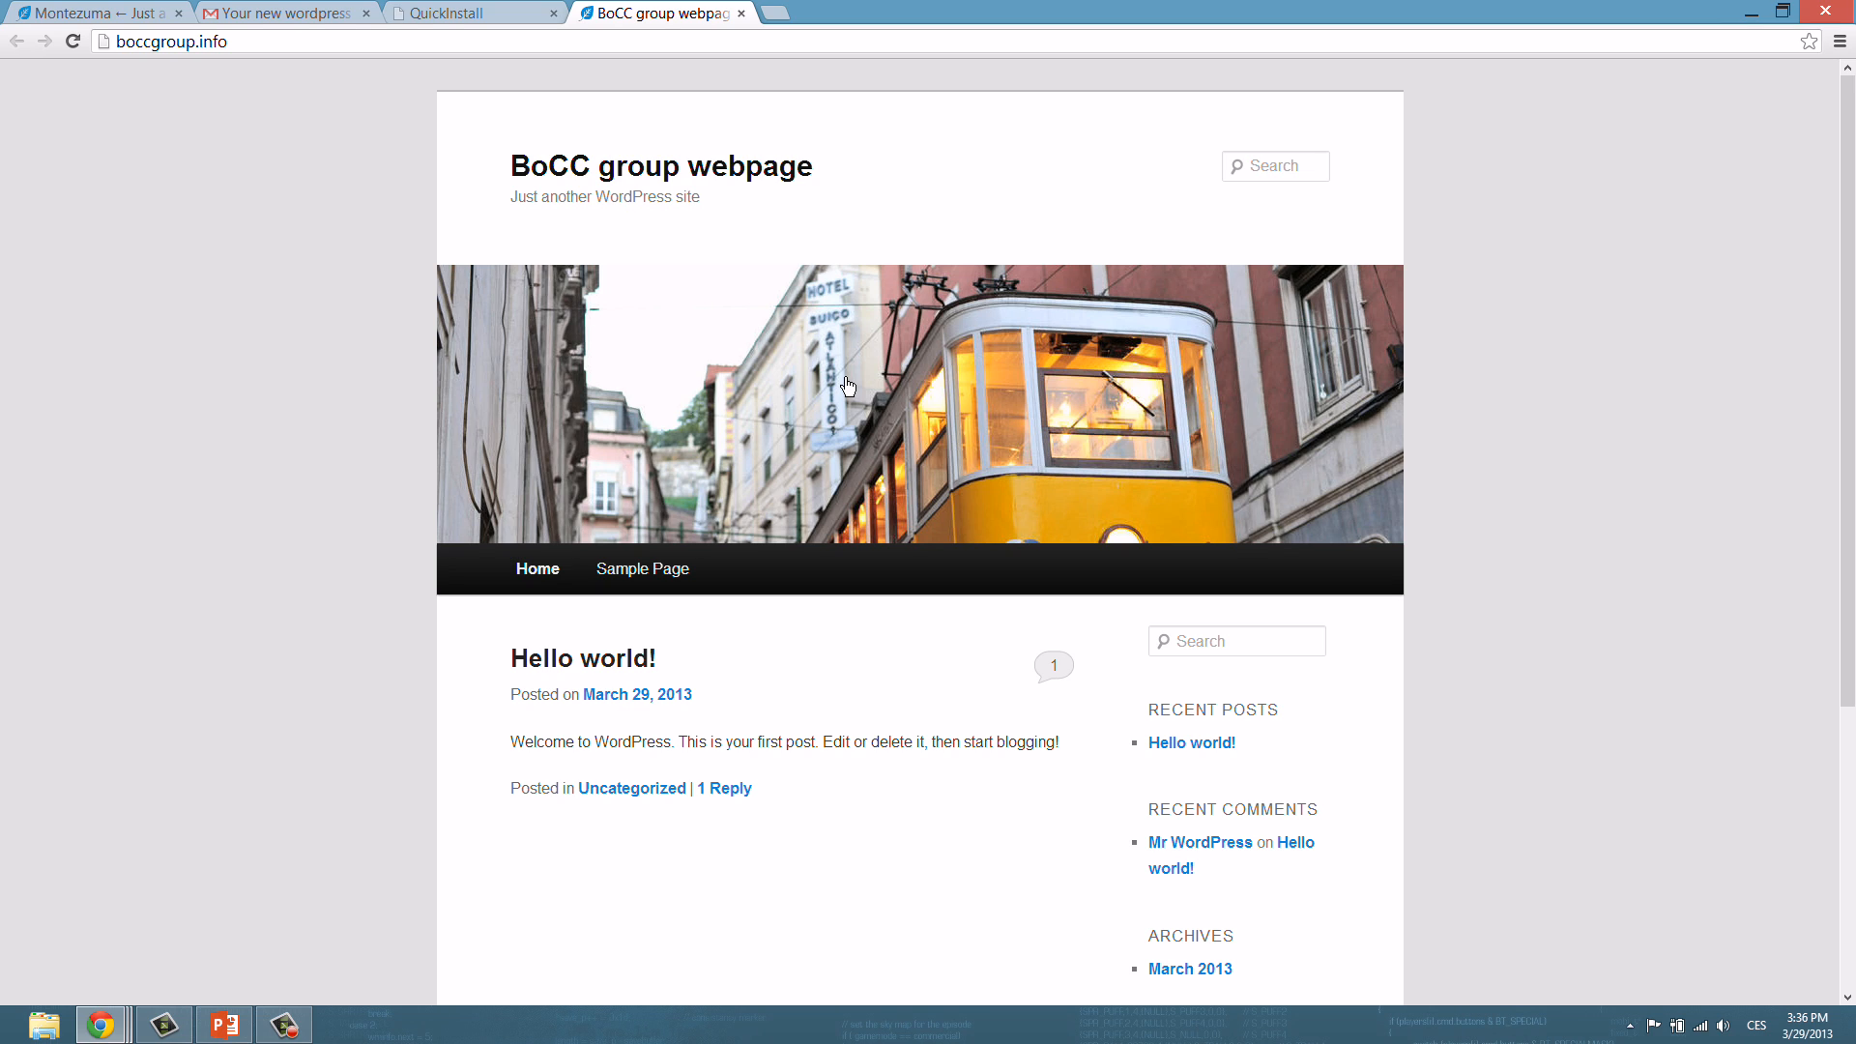
left_click(1274, 162)
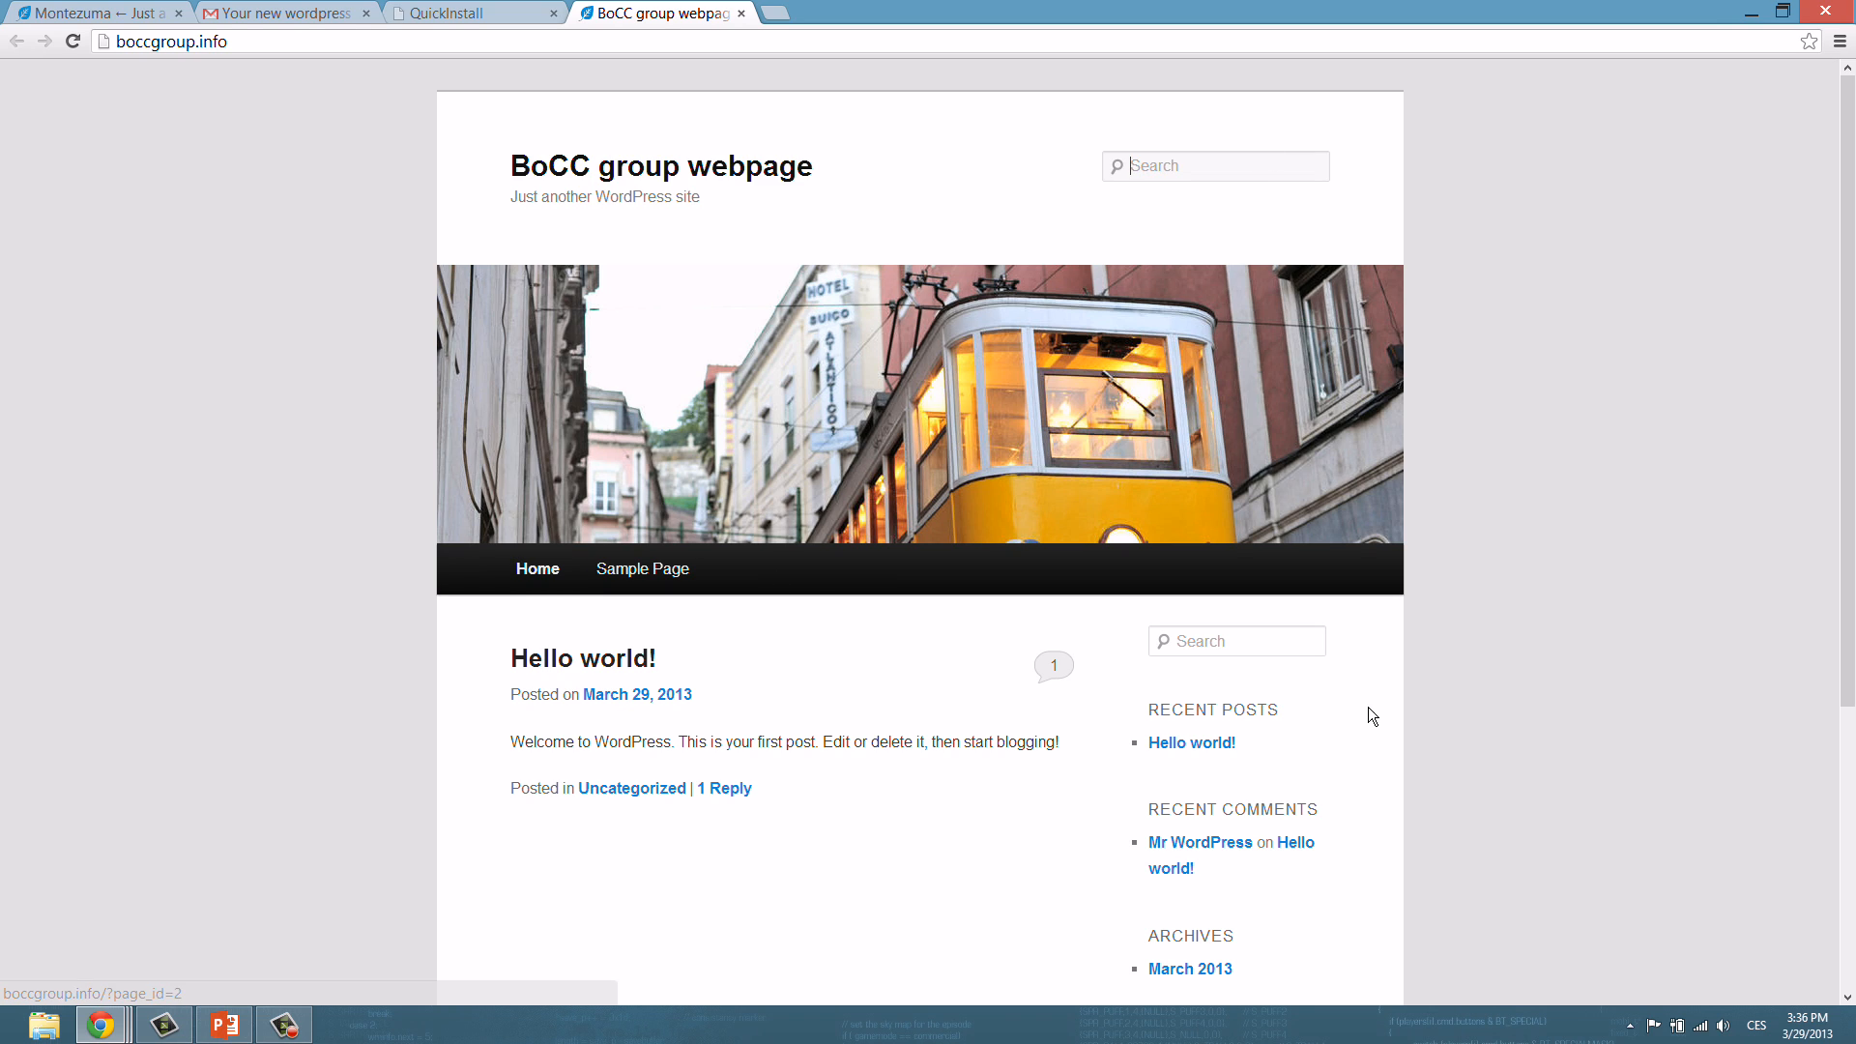
scroll(1372, 708, "down", 1)
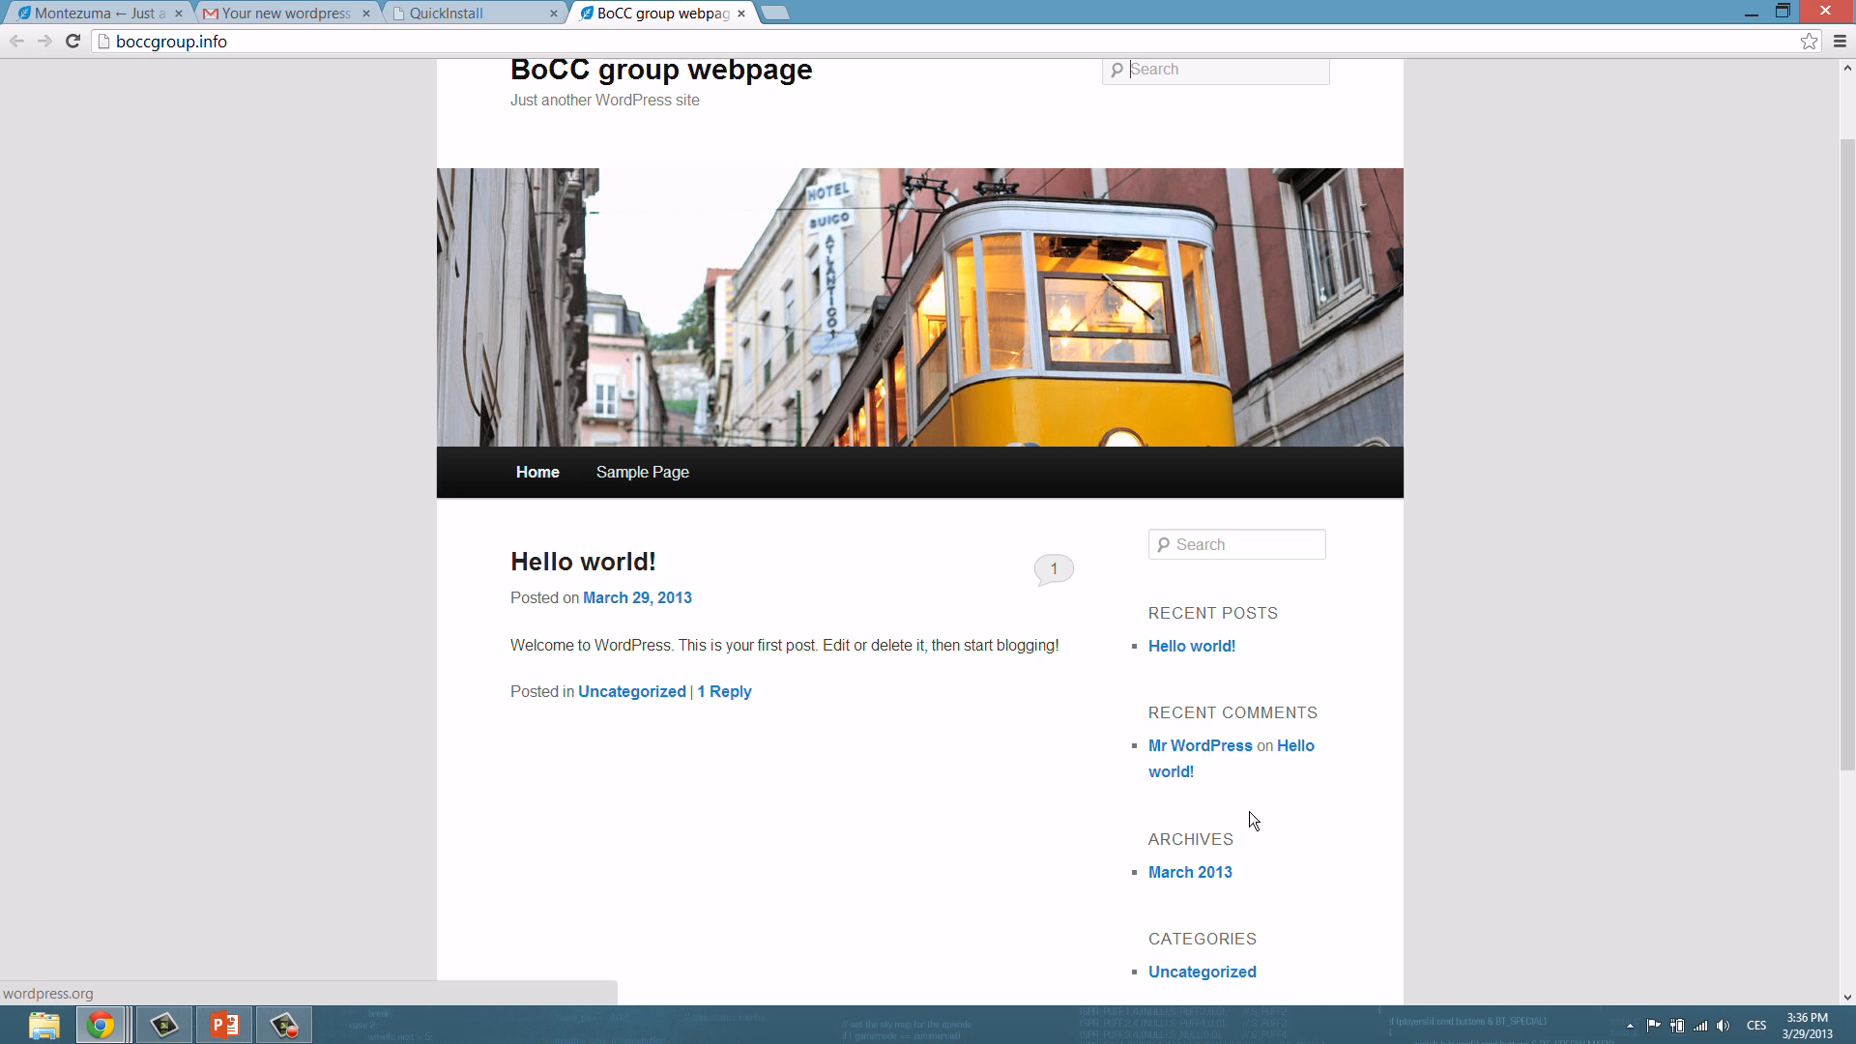
scroll(1252, 821, "down", 1)
scroll(1249, 814, "down", 3)
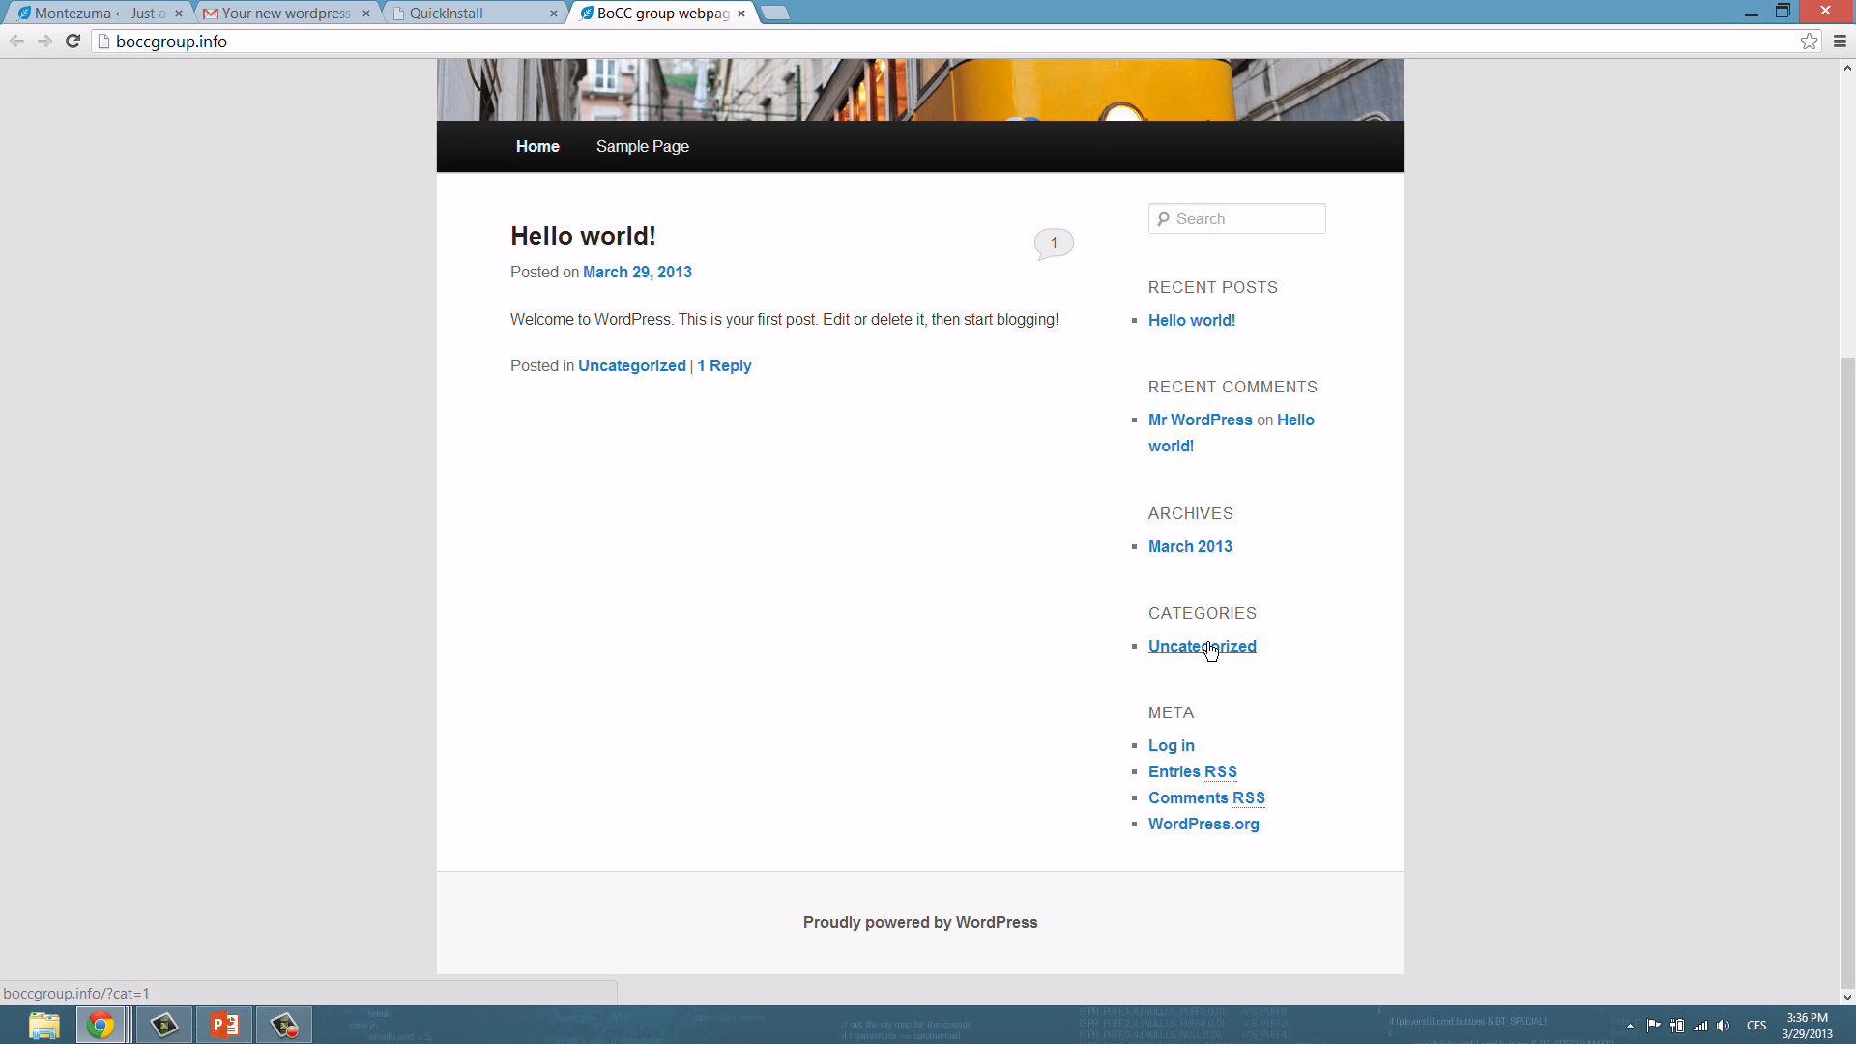
scroll(1208, 648, "up", 5)
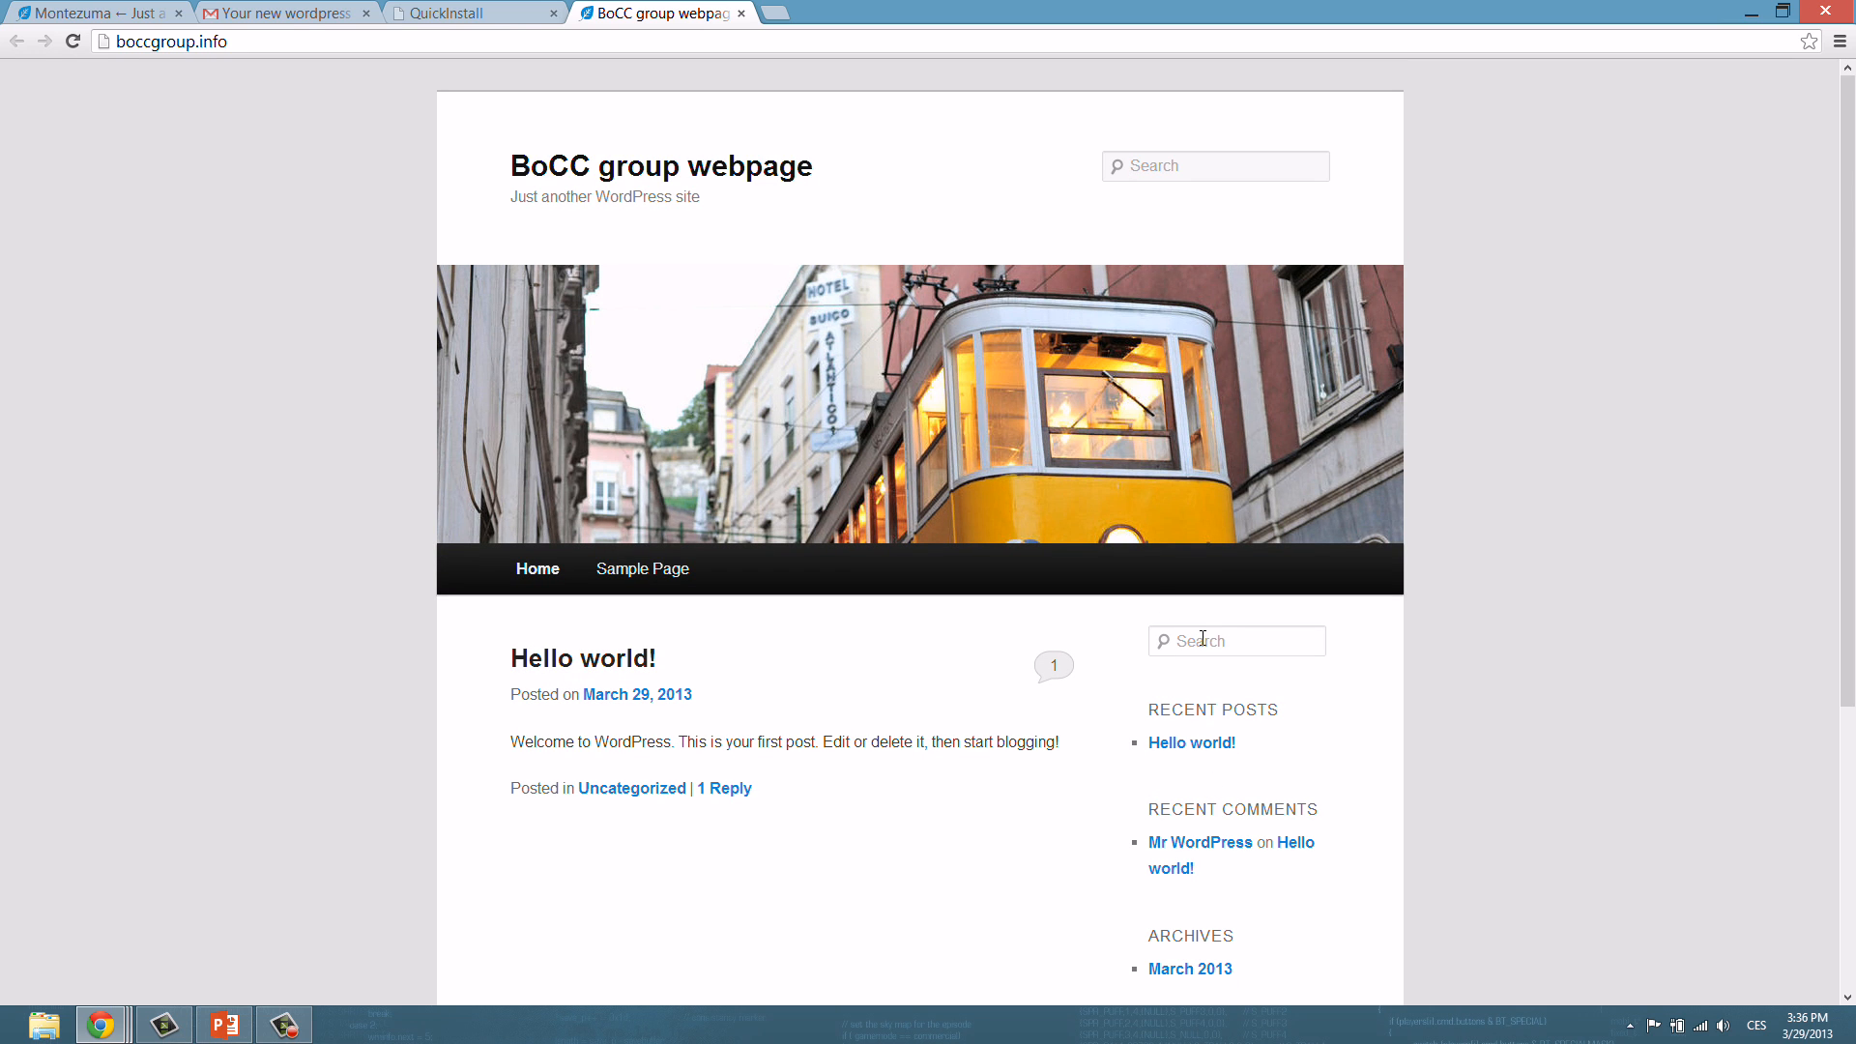
Move the QuickInstall tab ahead and open the email's admin area link in a new tab.
left_click(519, 10)
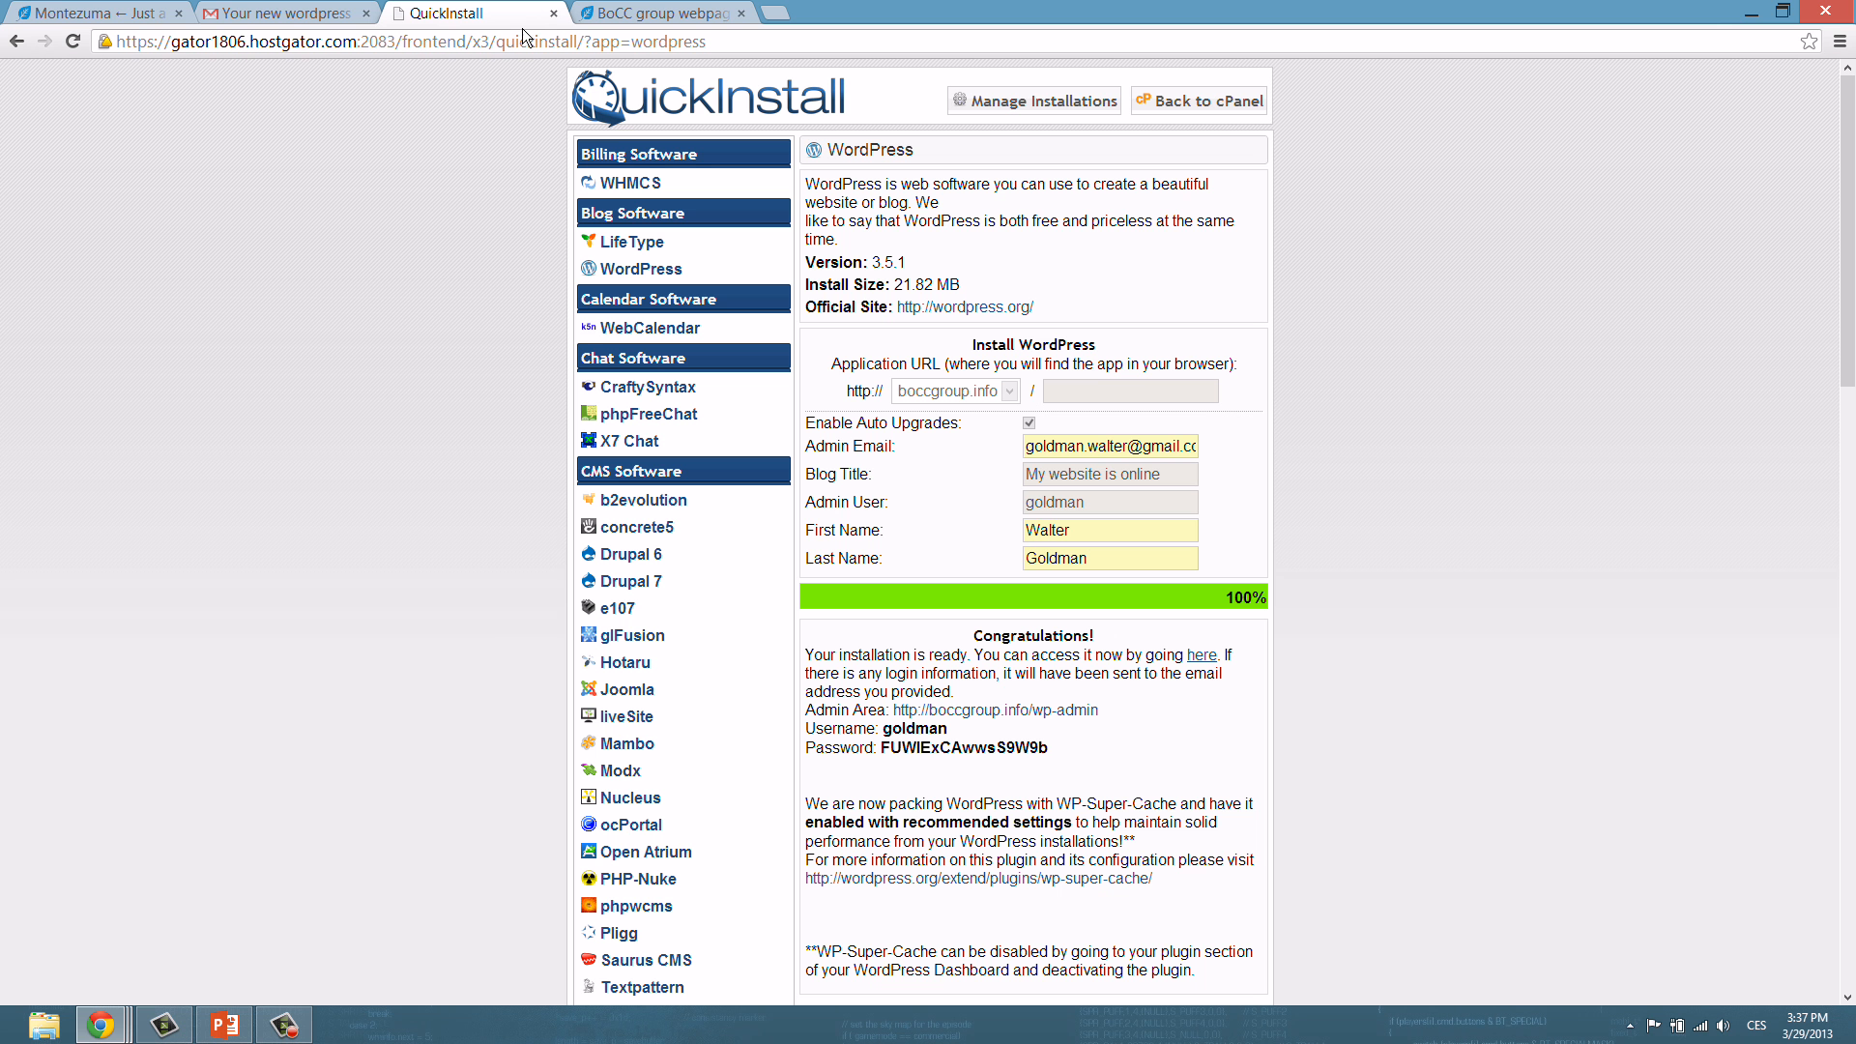
left_click_drag(445, 11, 263, 11)
left_click(438, 12)
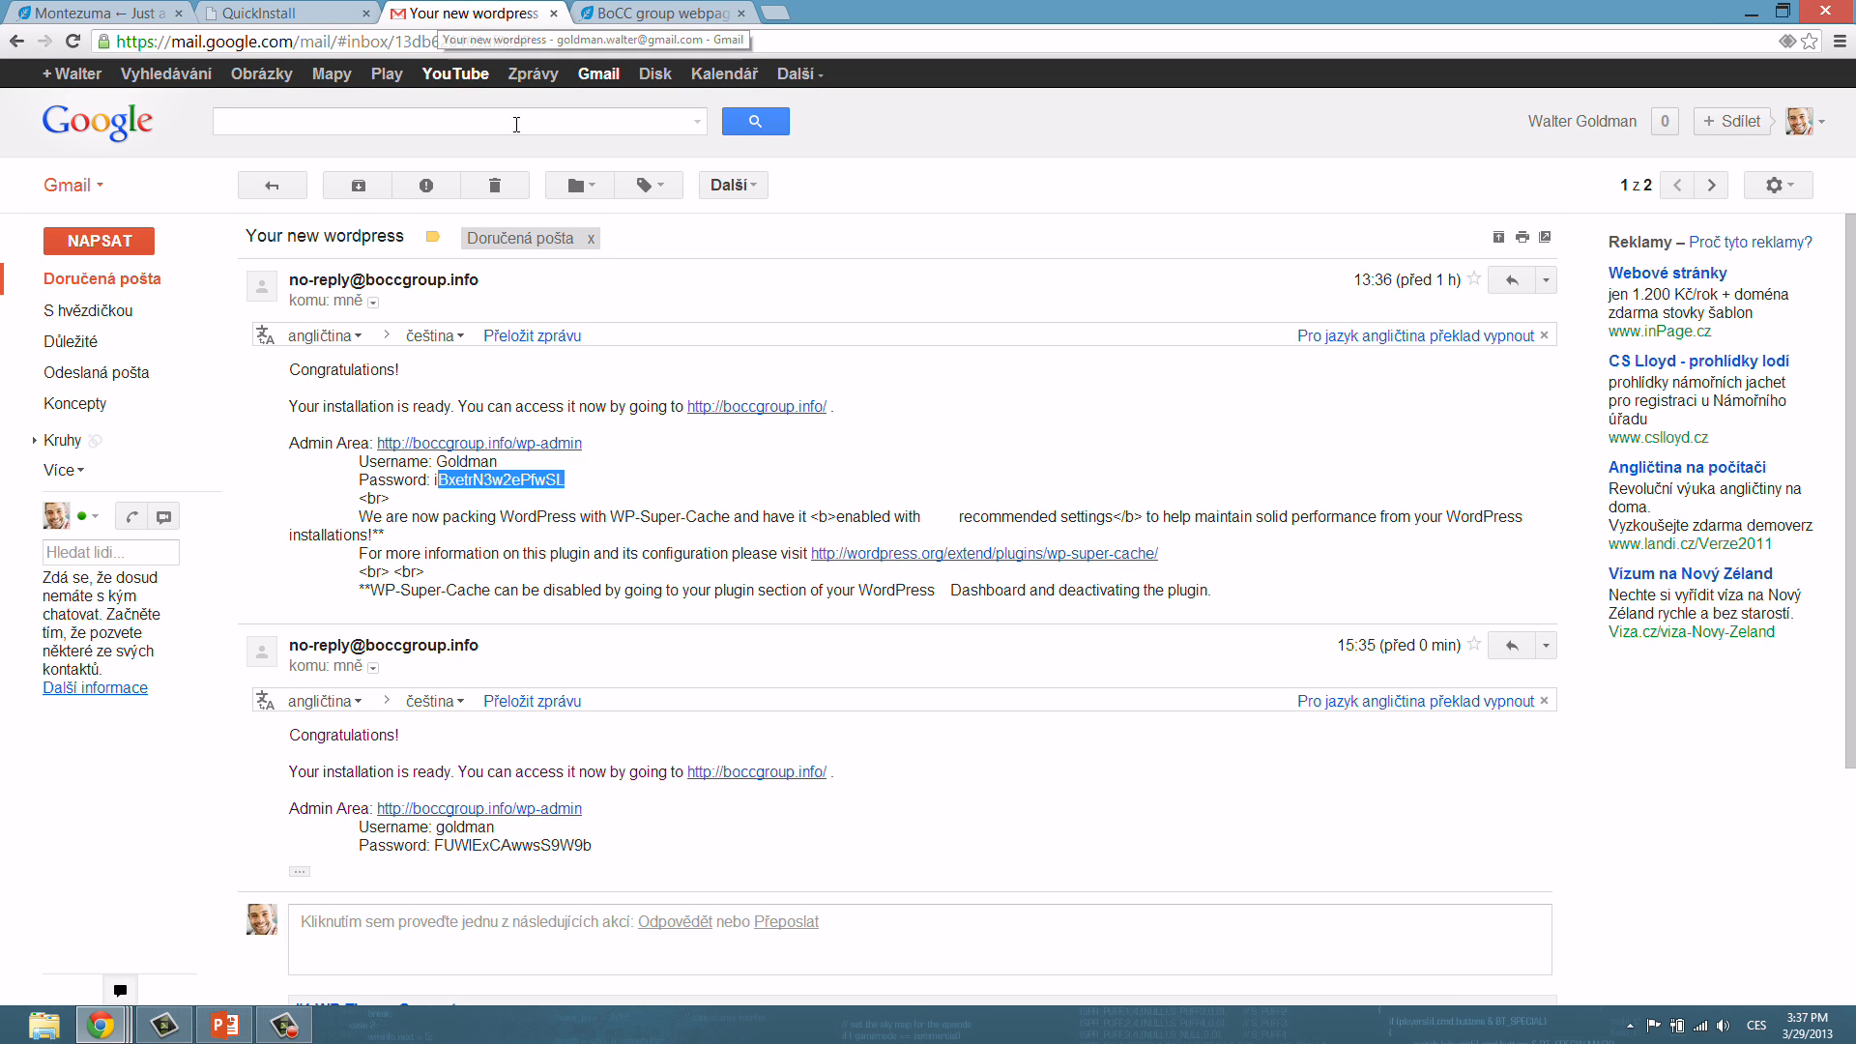
left_click(614, 467)
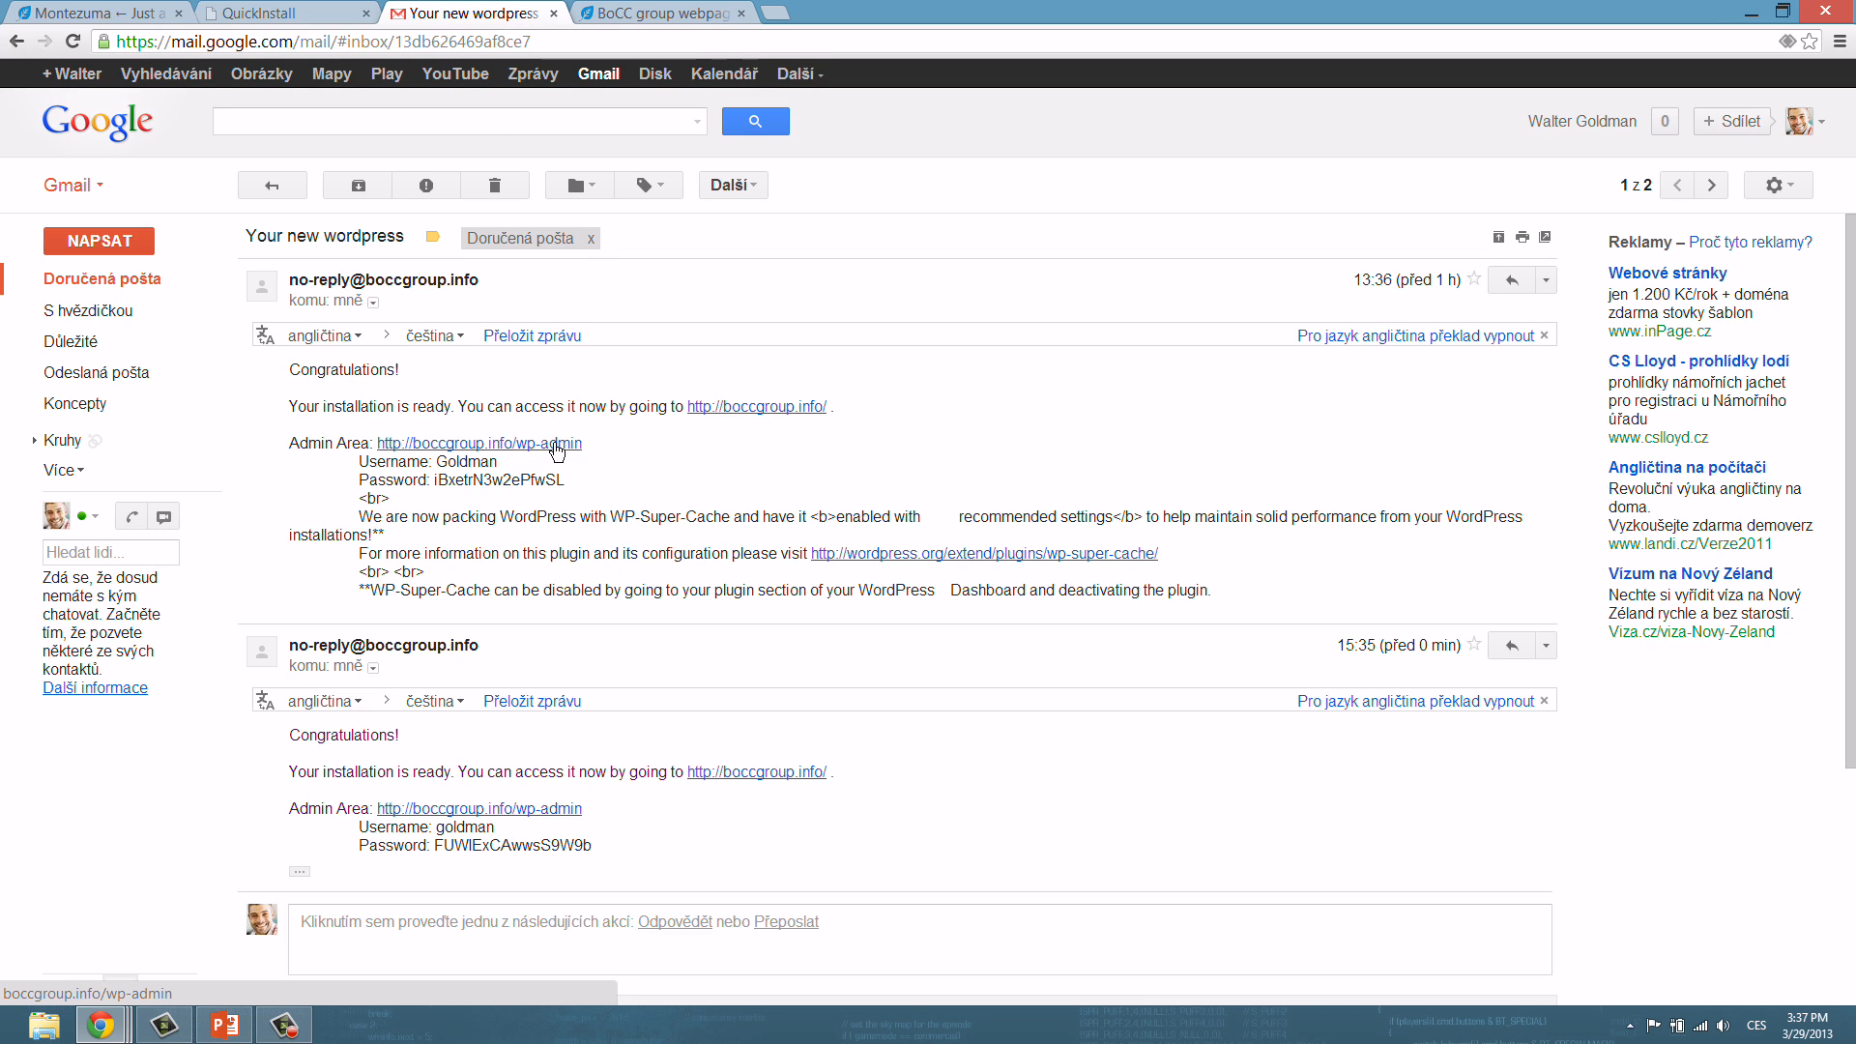
right_click(557, 447)
left_click(595, 462)
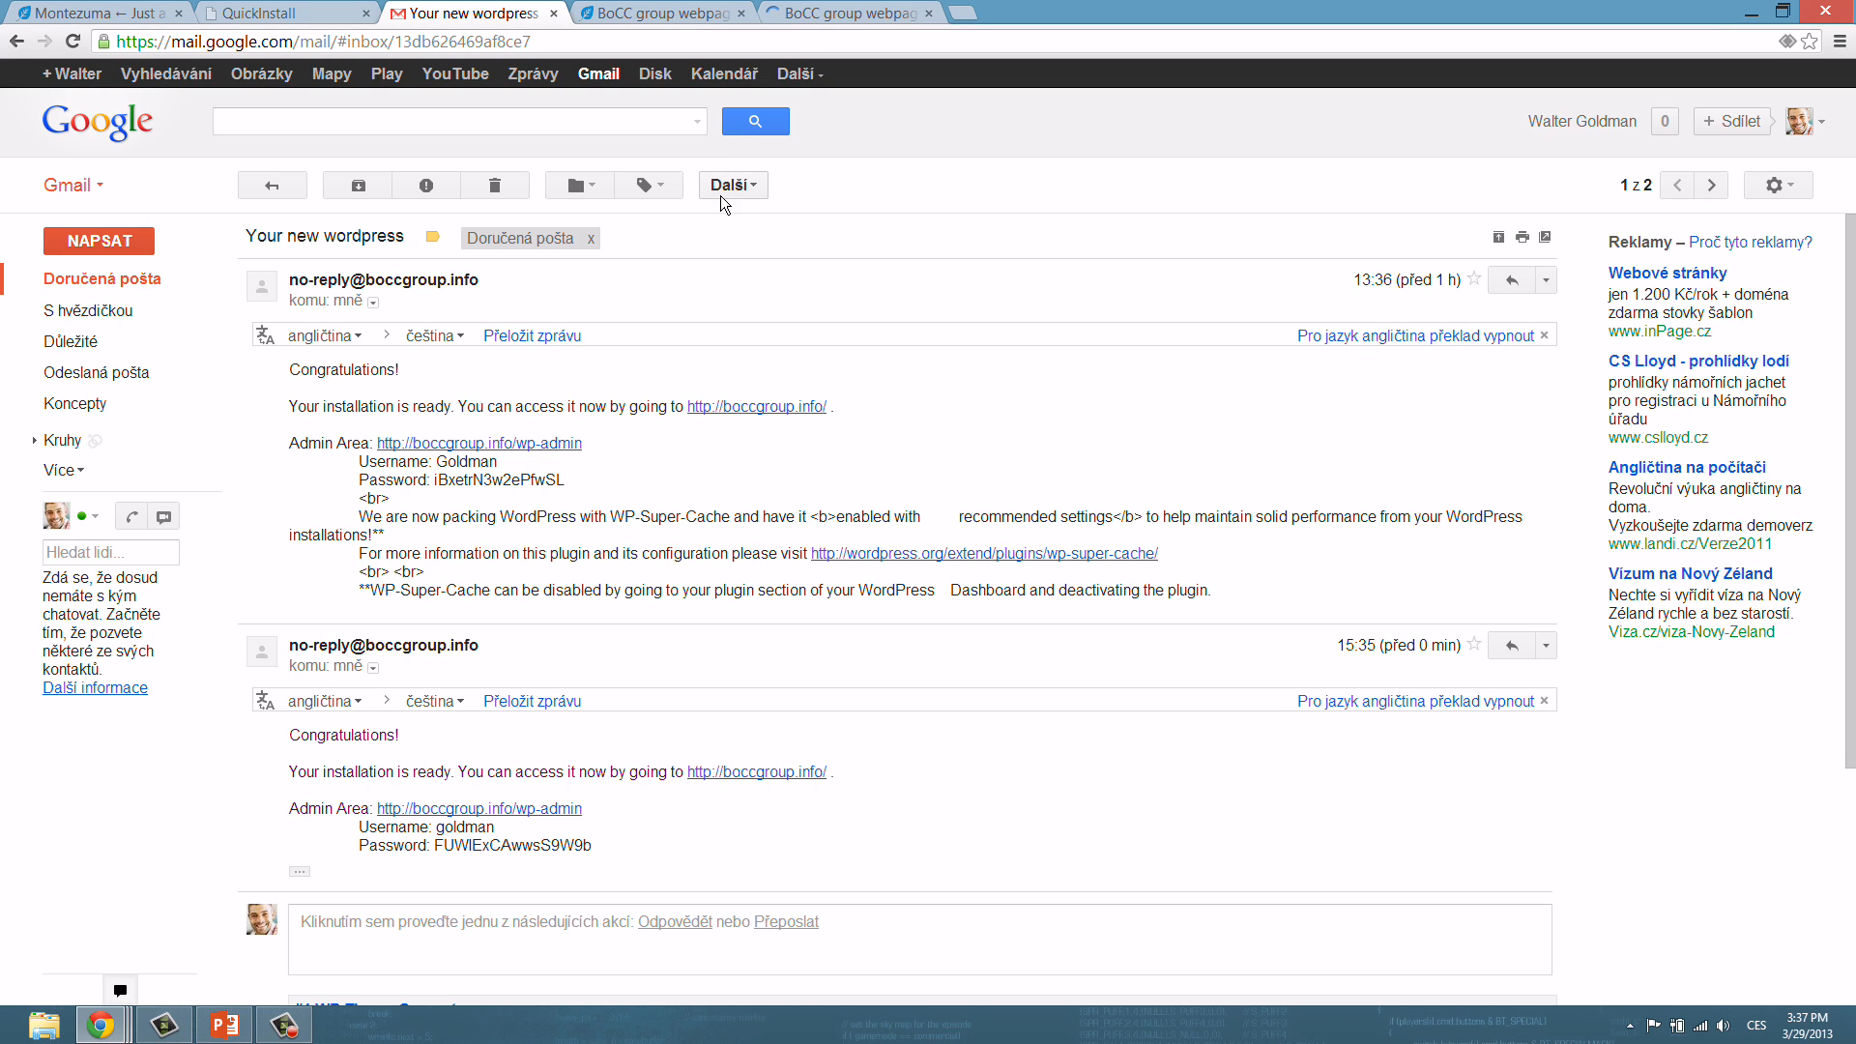
left_click(891, 12)
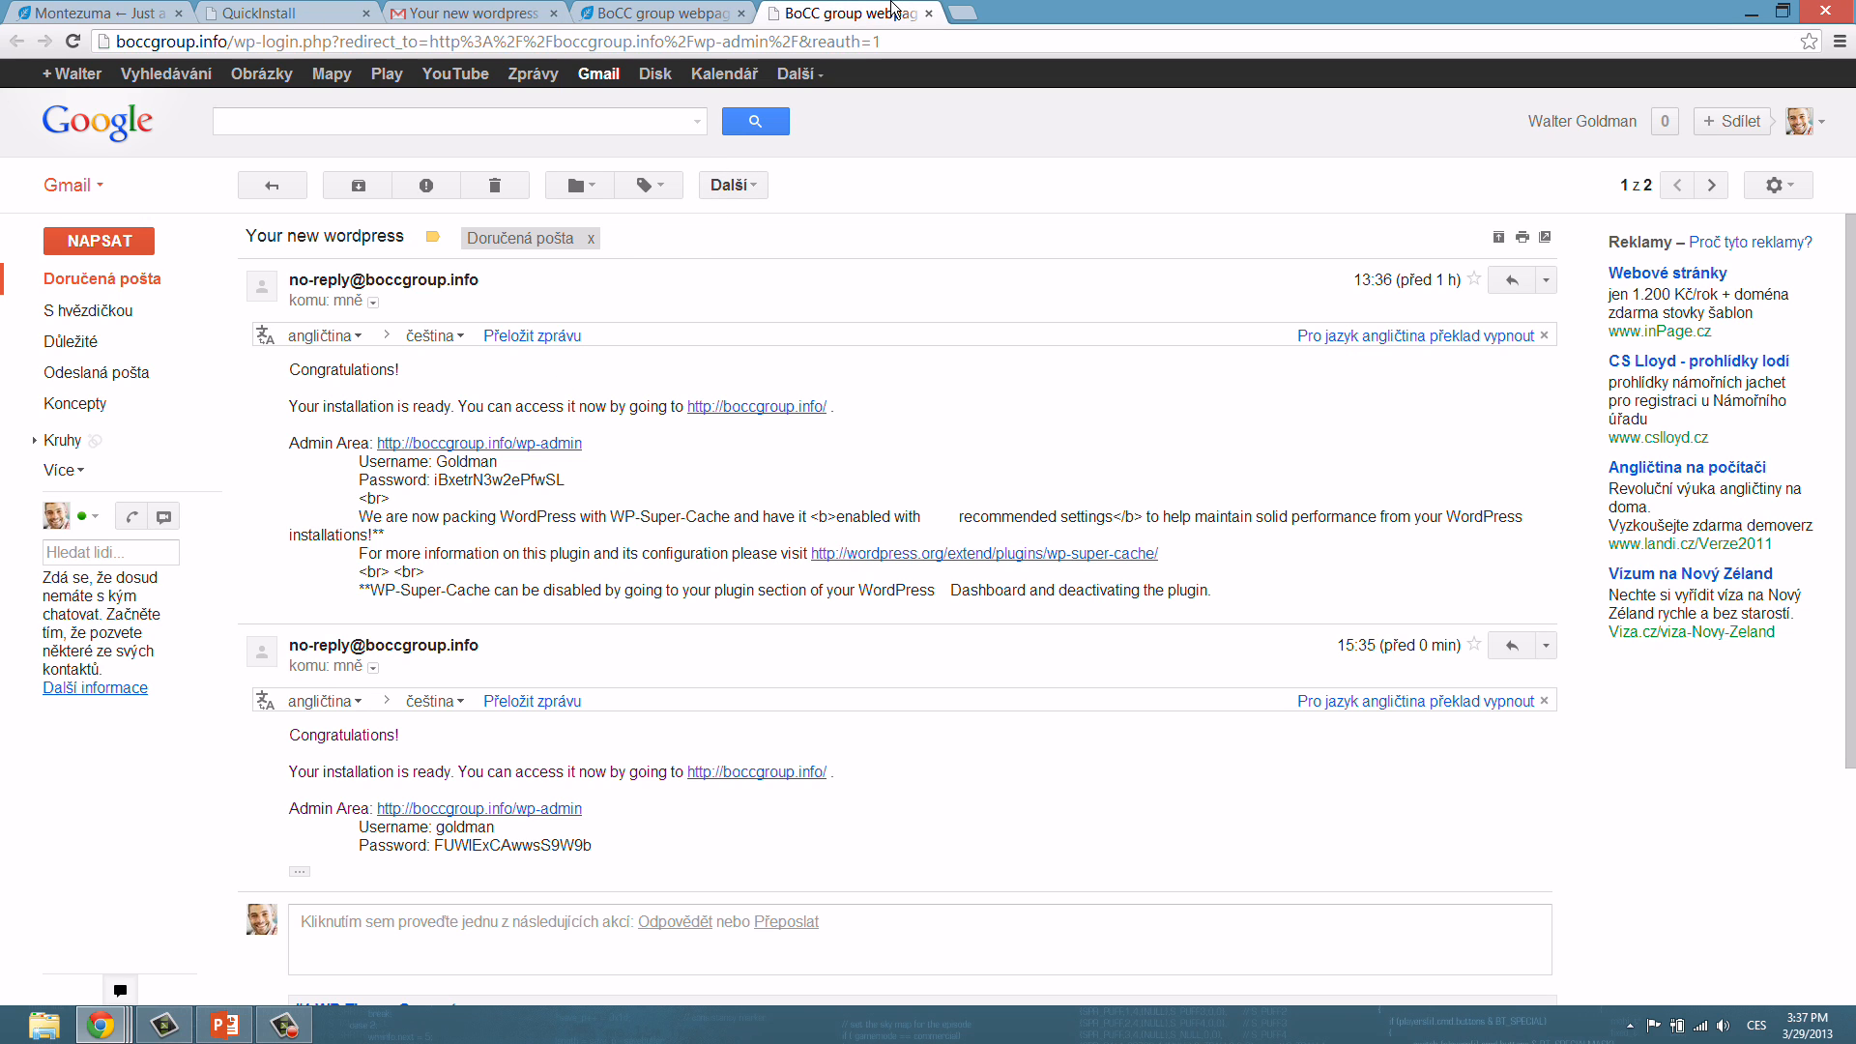
left_click(647, 17)
left_click(483, 17)
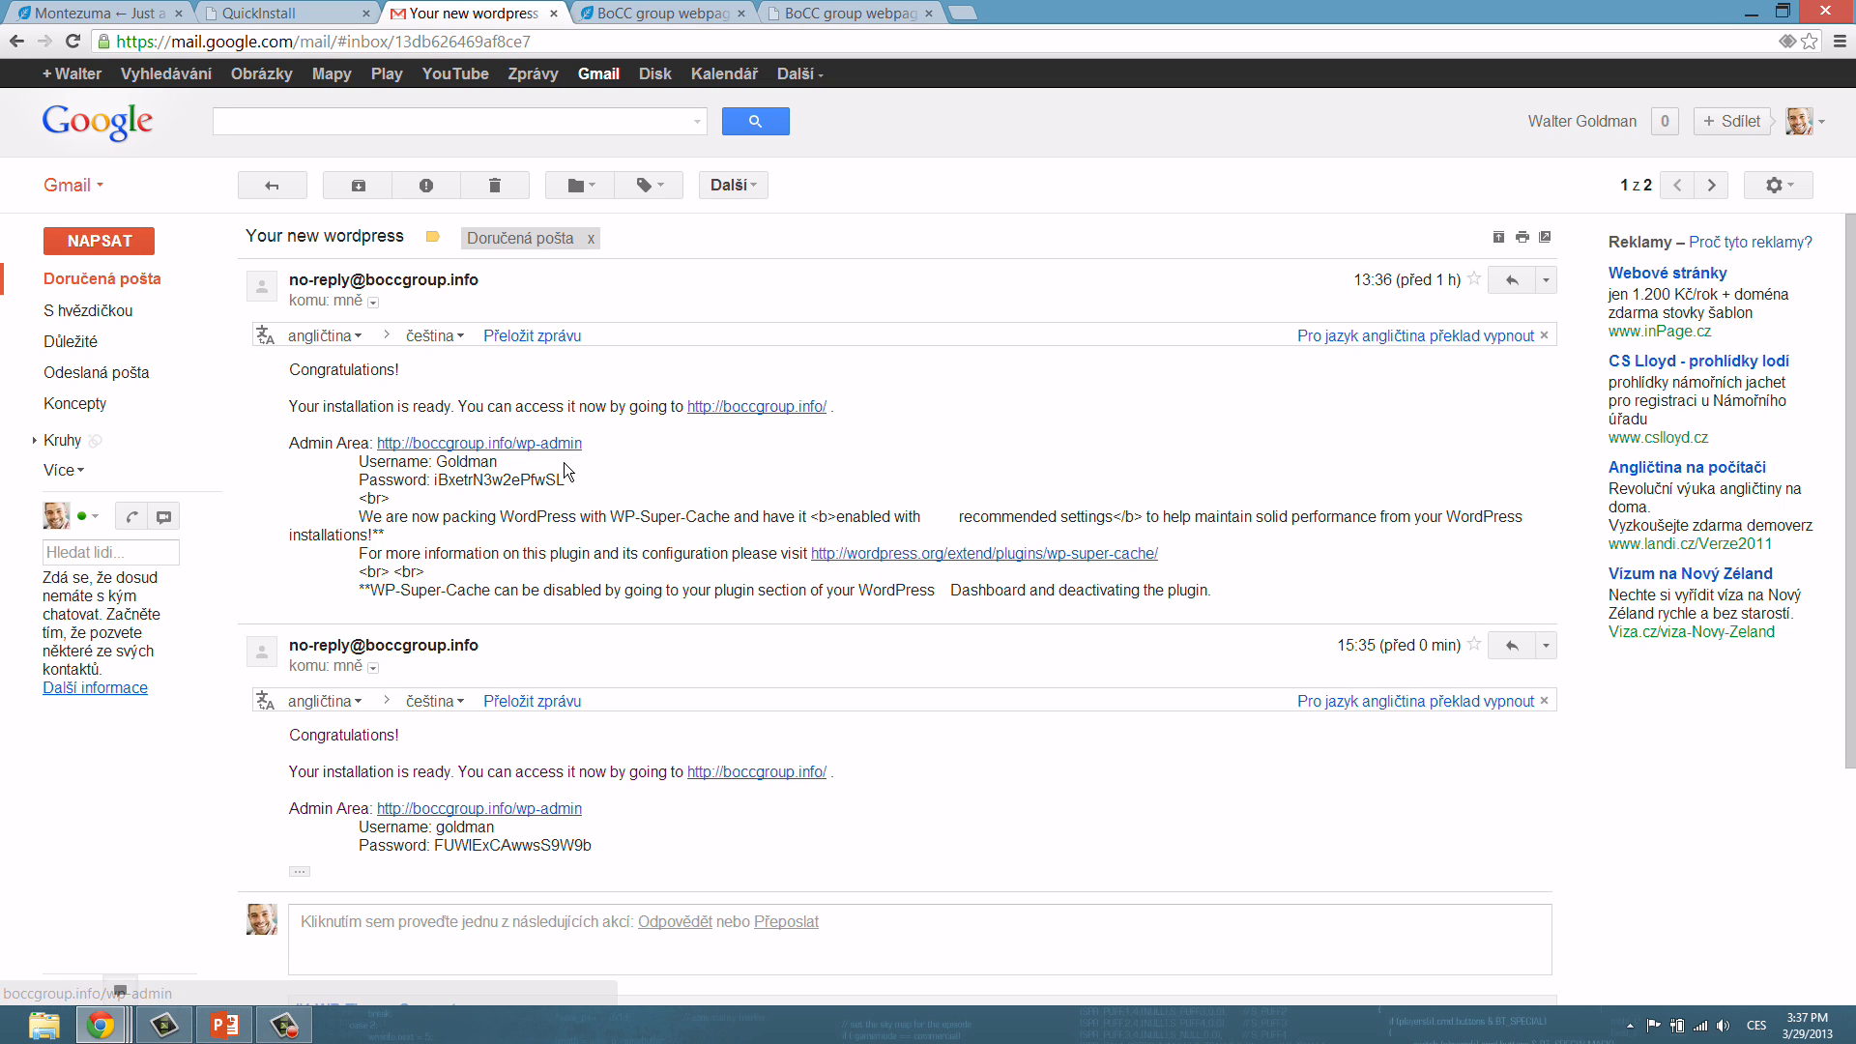
Copy the username and password from the installation email into the login form and log in.
left_click_drag(497, 461, 437, 462)
key("ctrl+c")
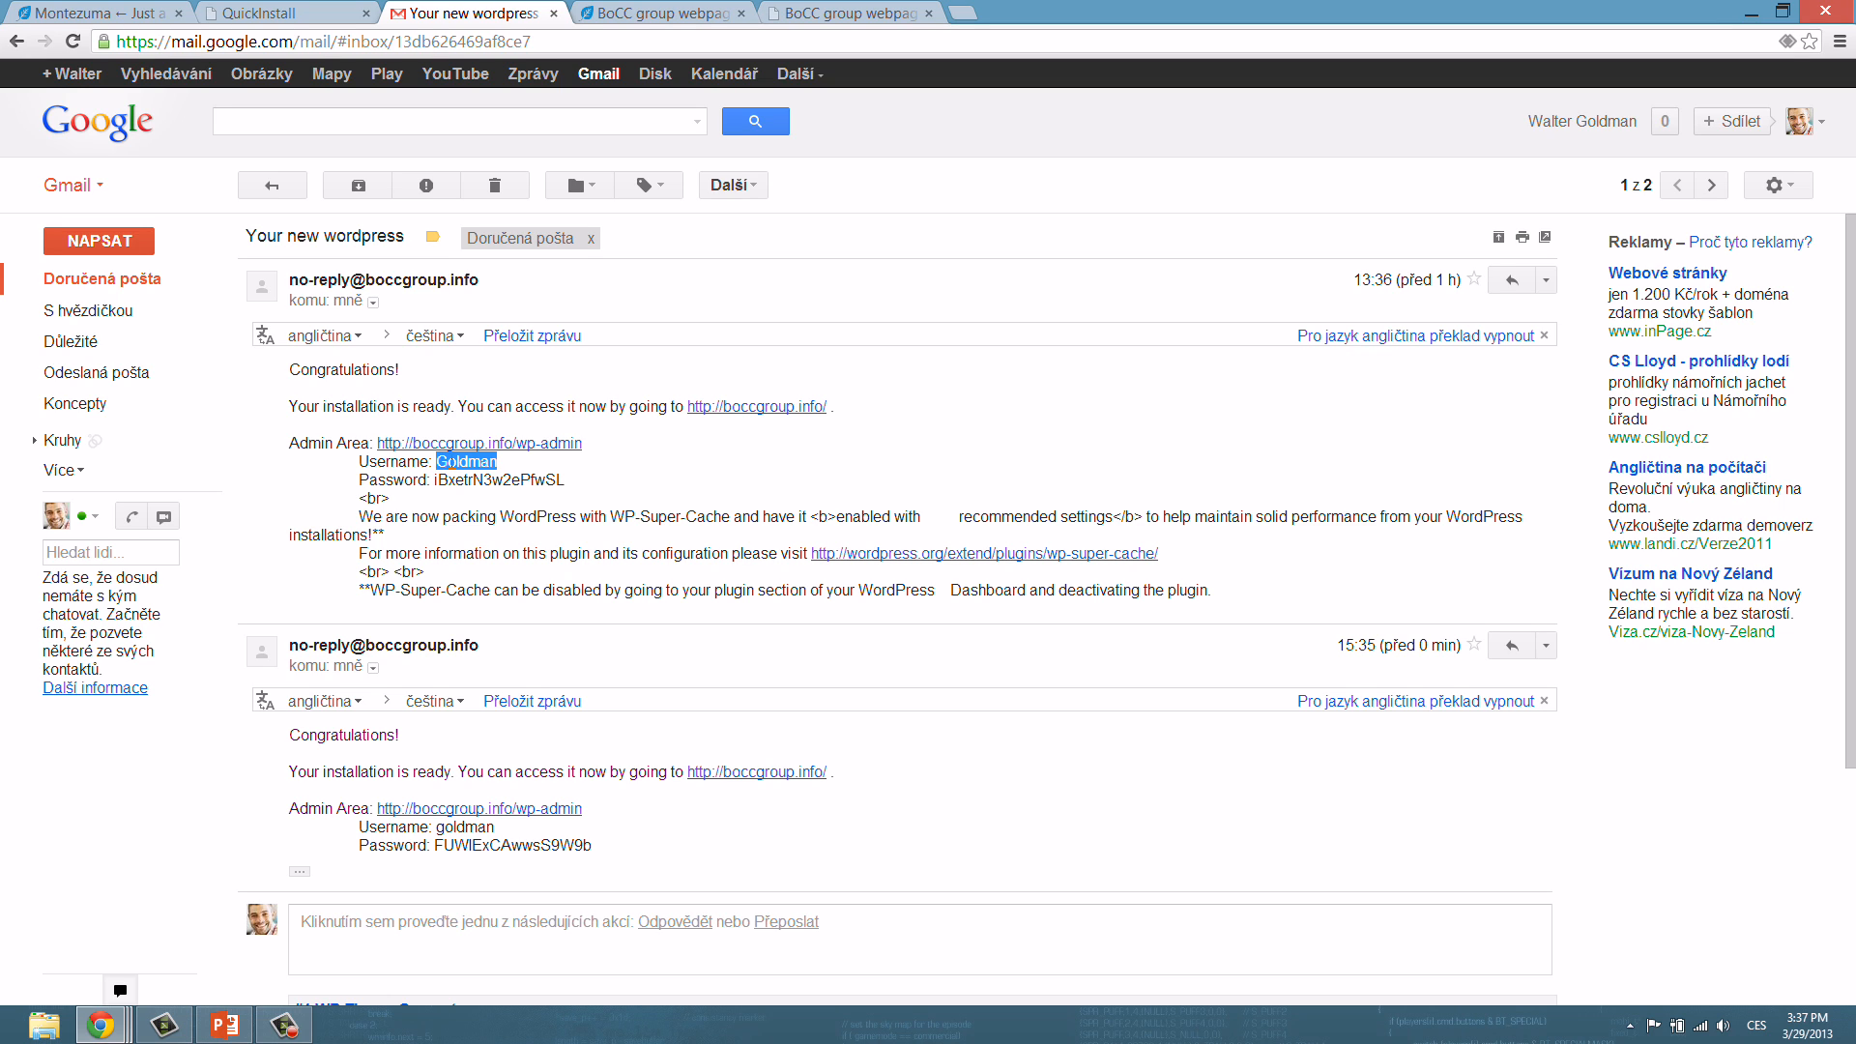
left_click(841, 13)
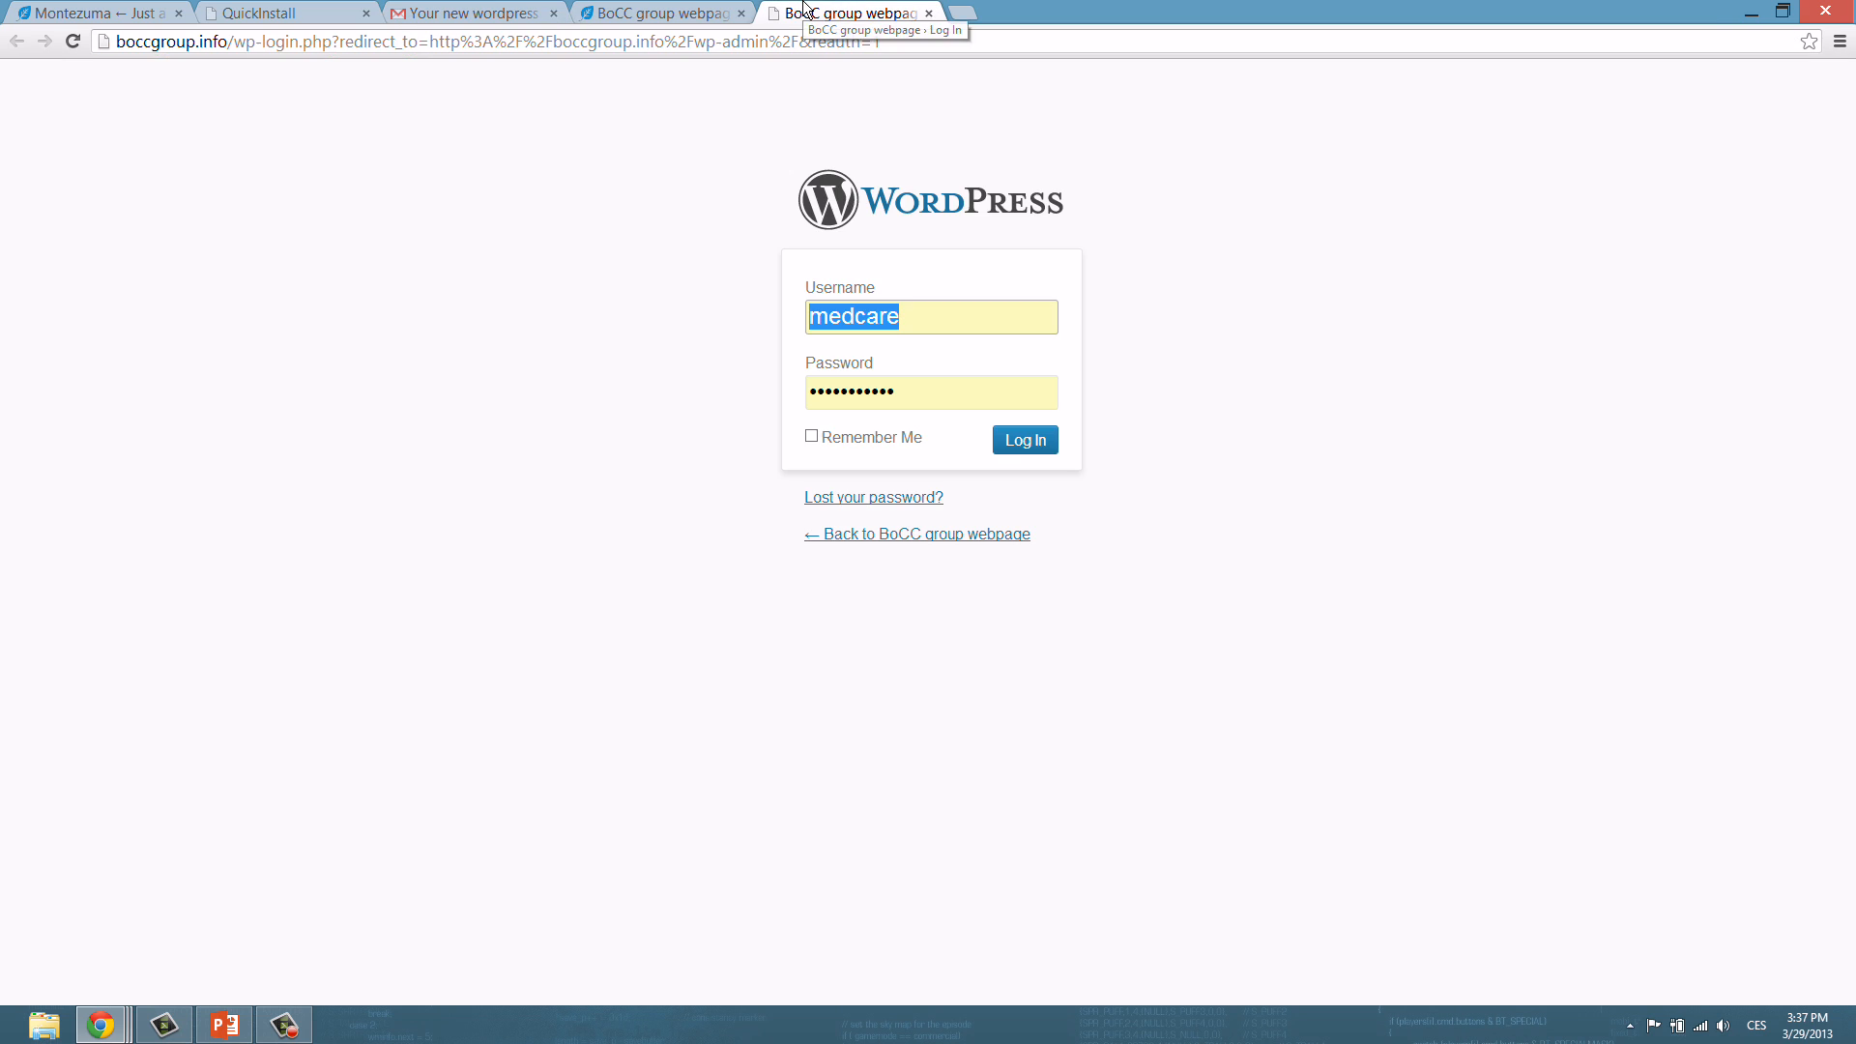
key("ctrl+v")
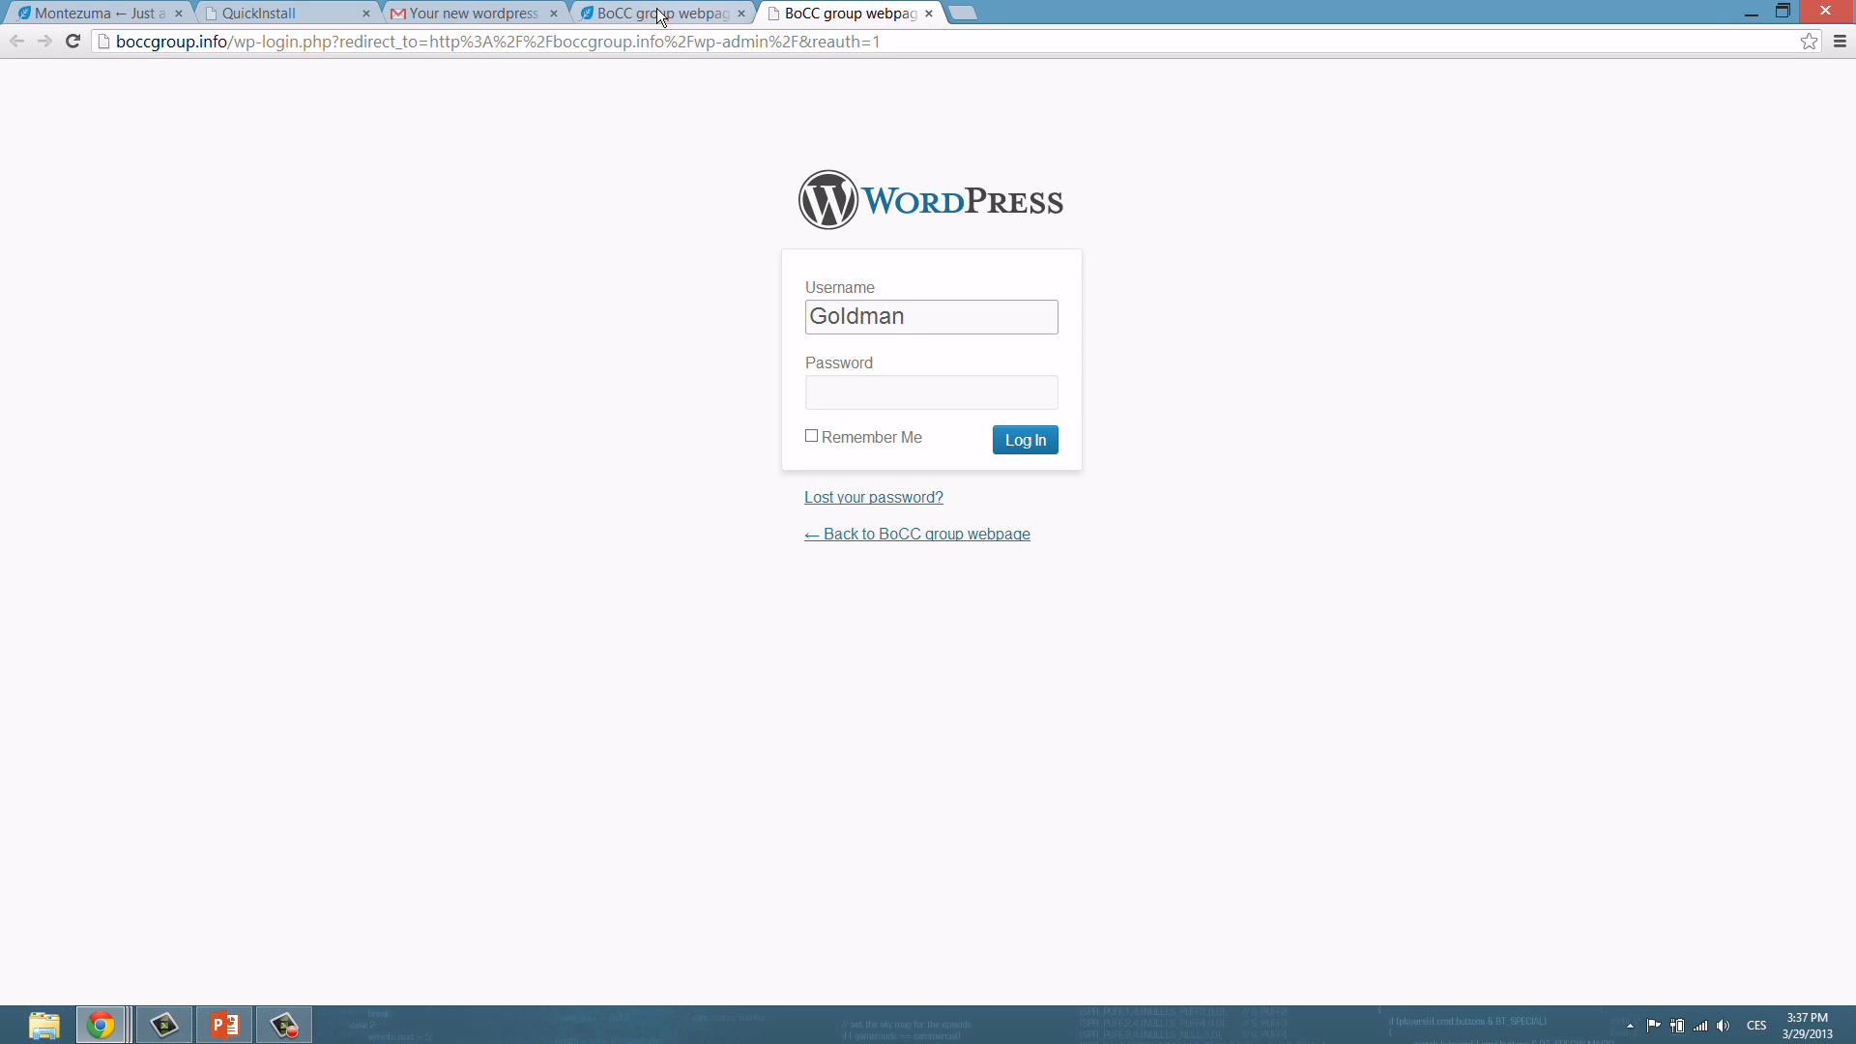
left_click(493, 14)
left_click_drag(570, 481, 434, 480)
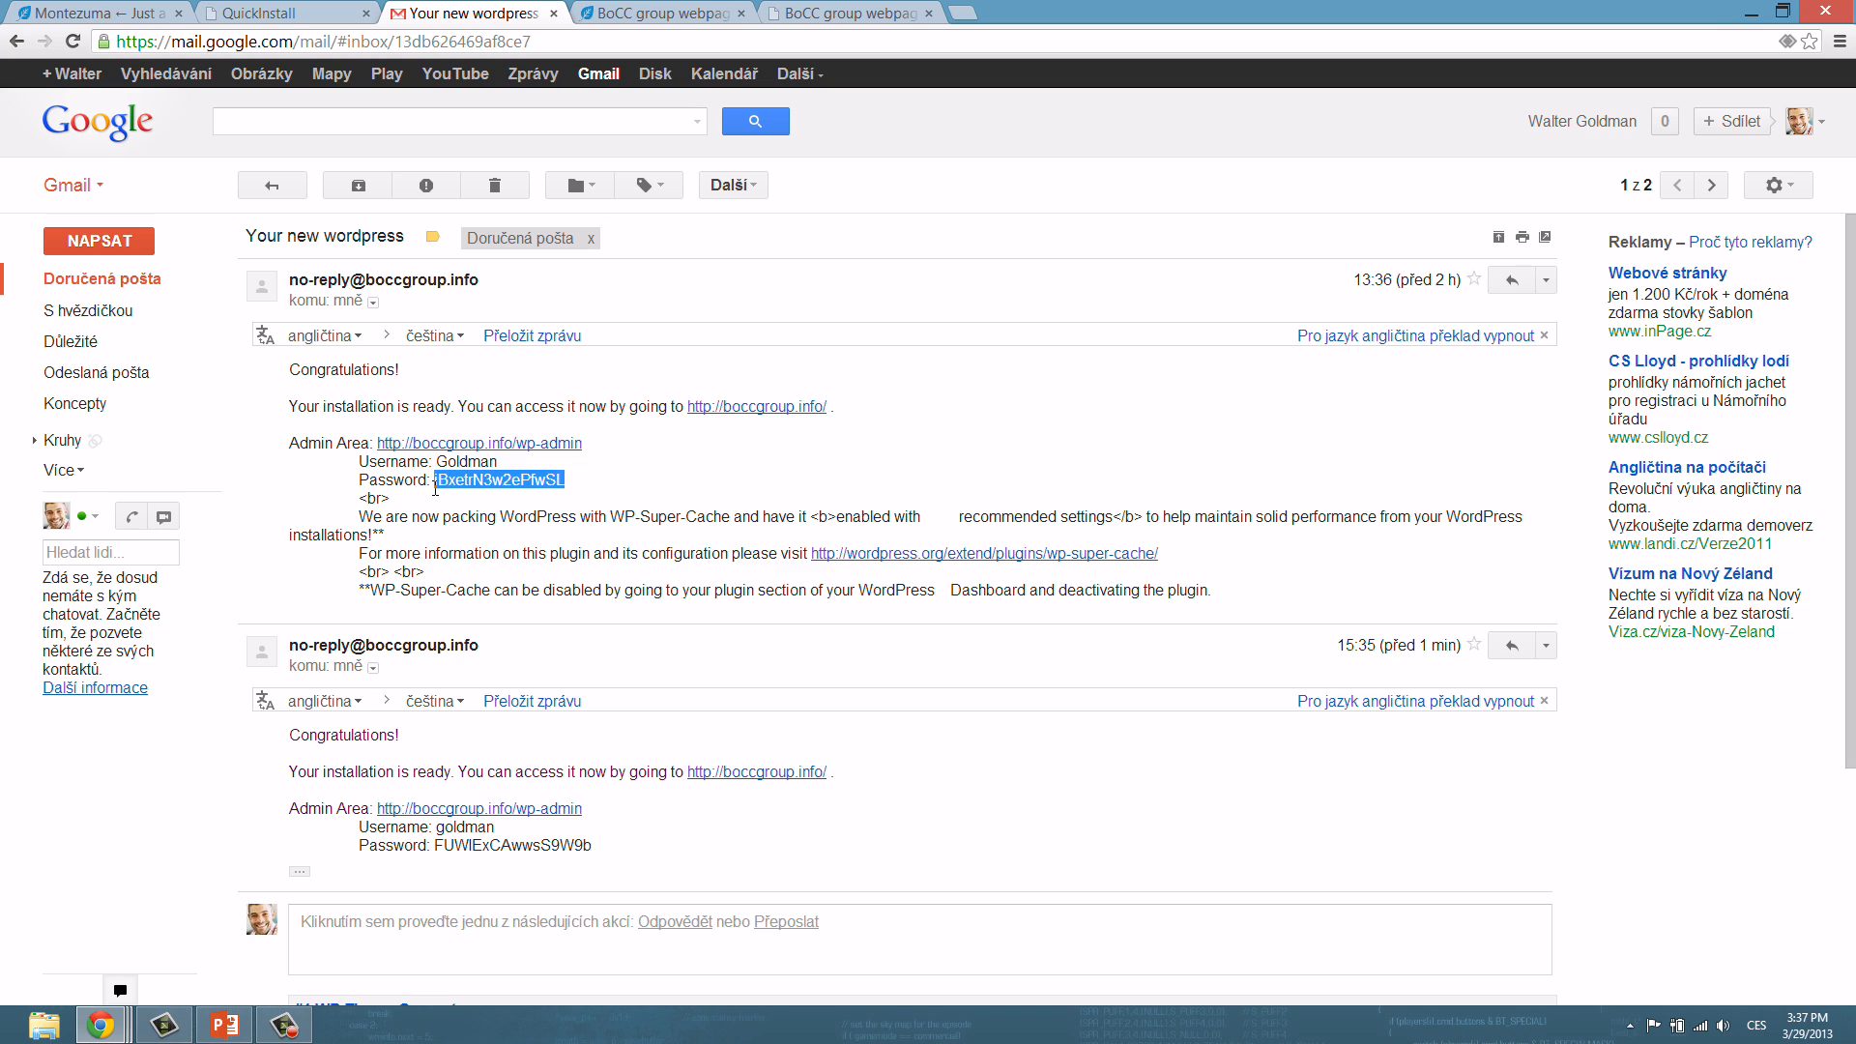
left_click(783, 17)
left_click(854, 398)
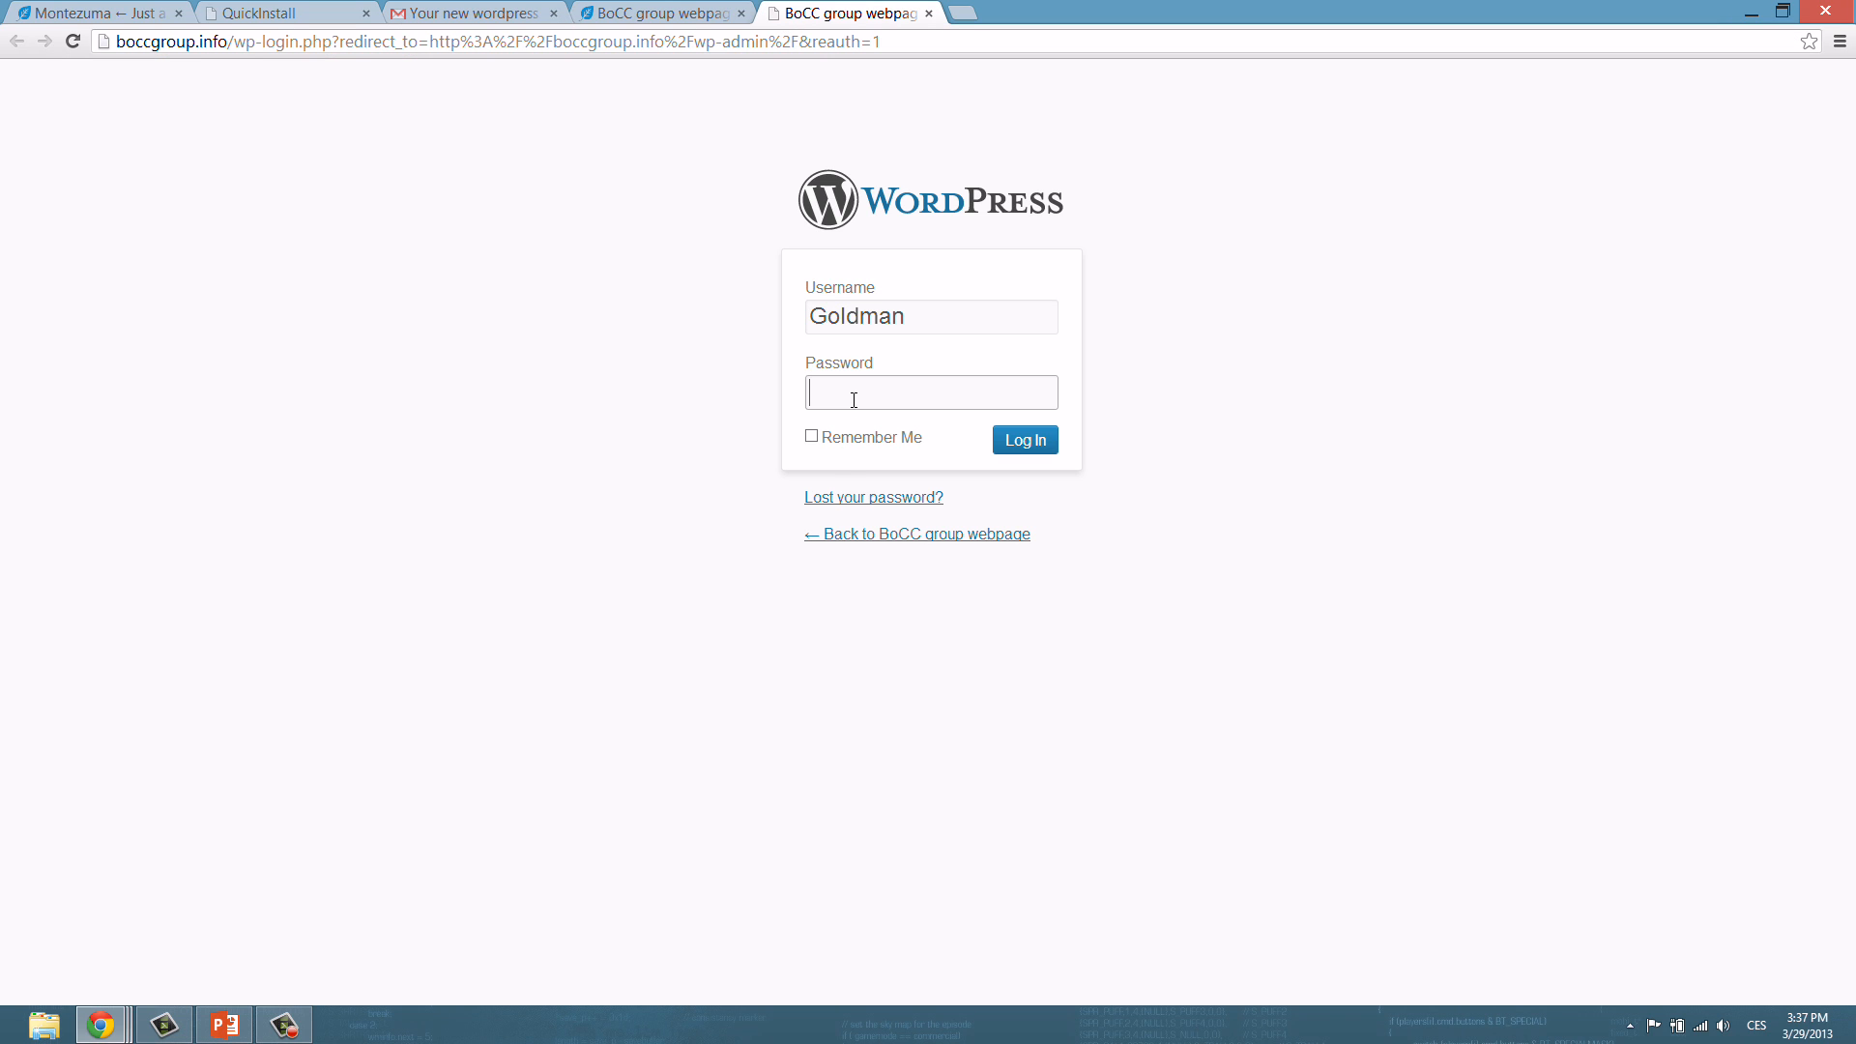
key("ctrl+v")
left_click(1010, 447)
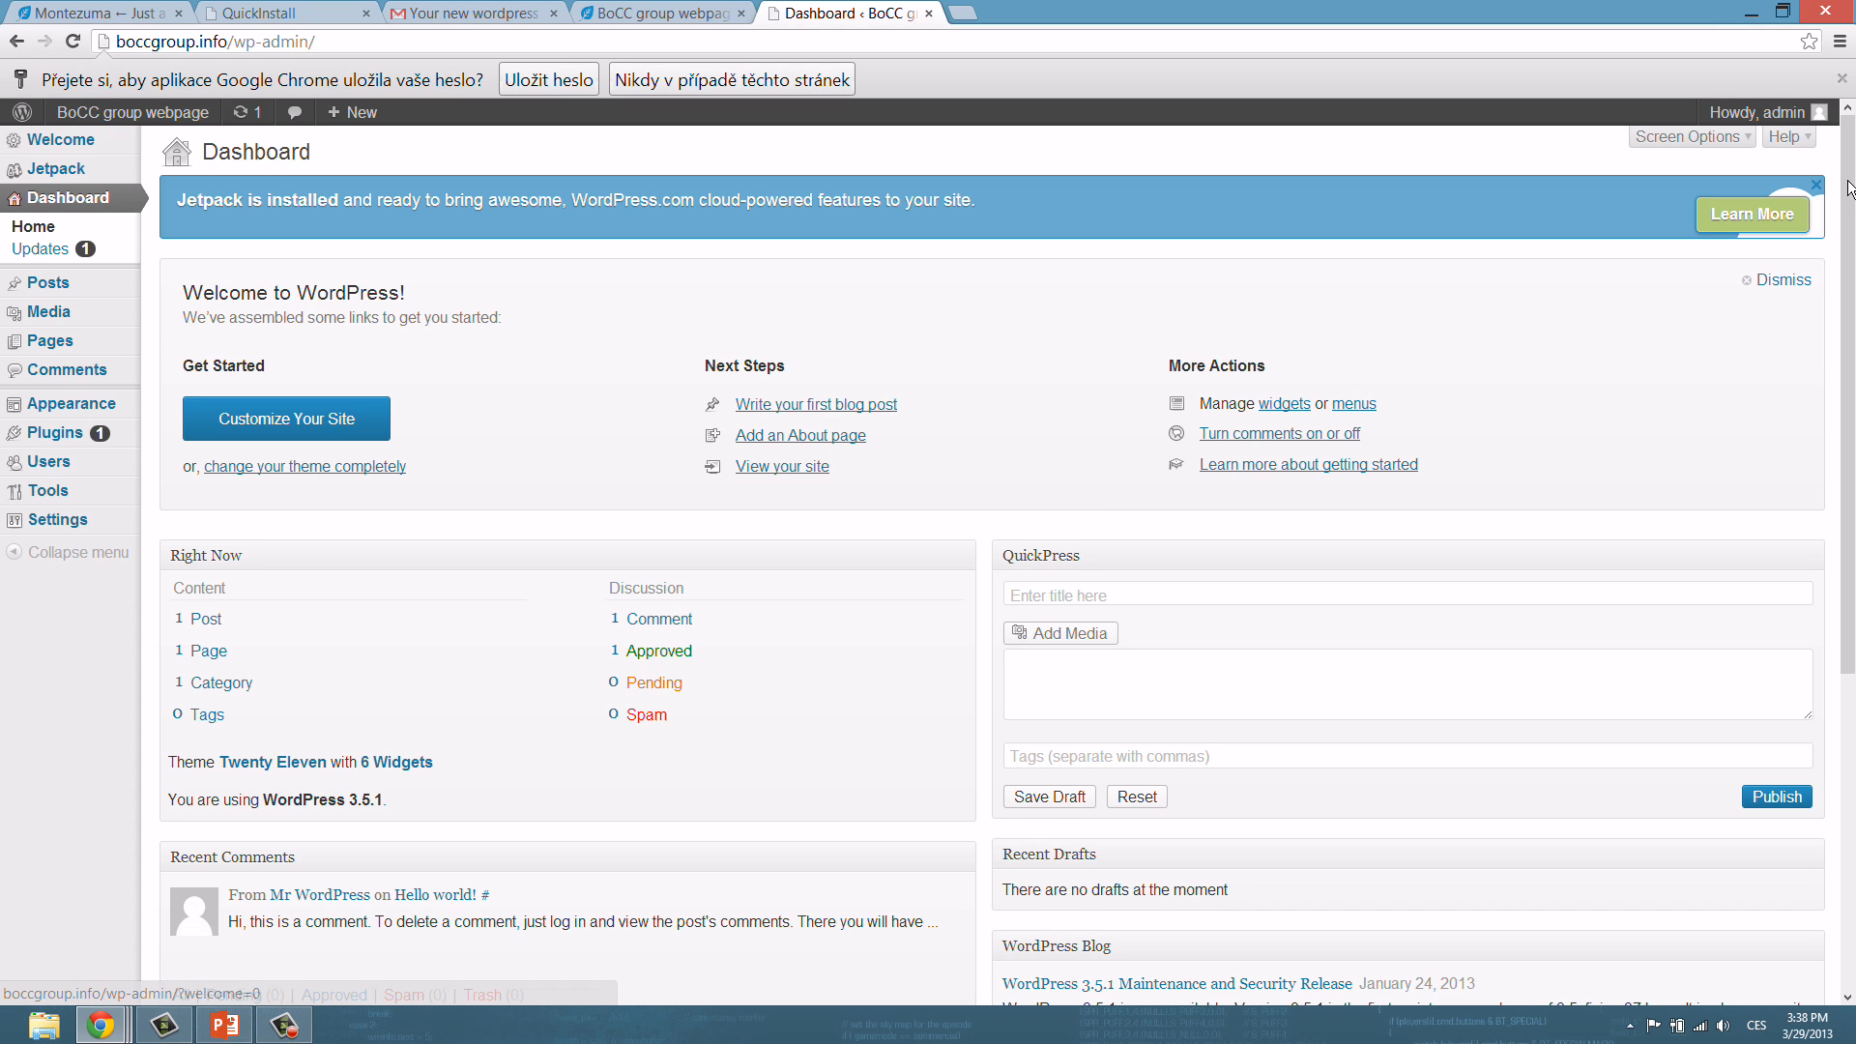
Dismiss Chrome's save-password bar and go to Appearance to manage themes.
left_click(1842, 77)
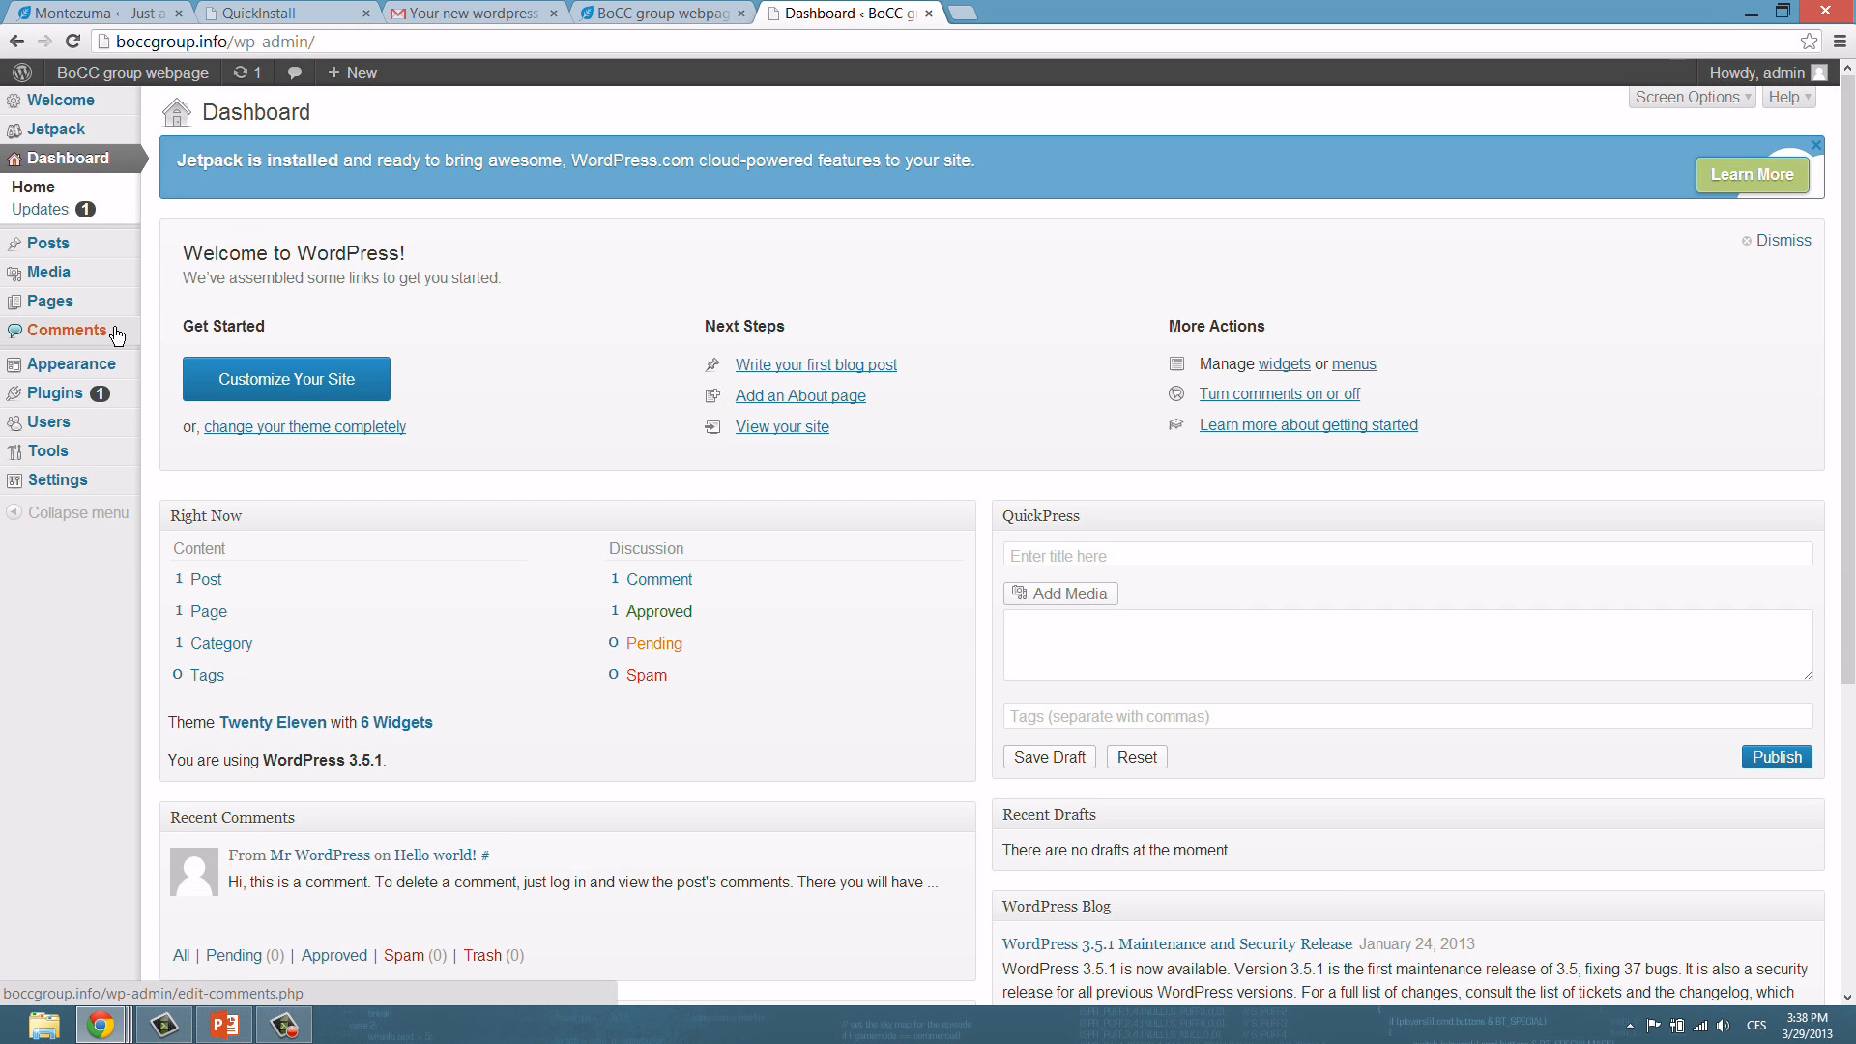
mouse_move(92, 434)
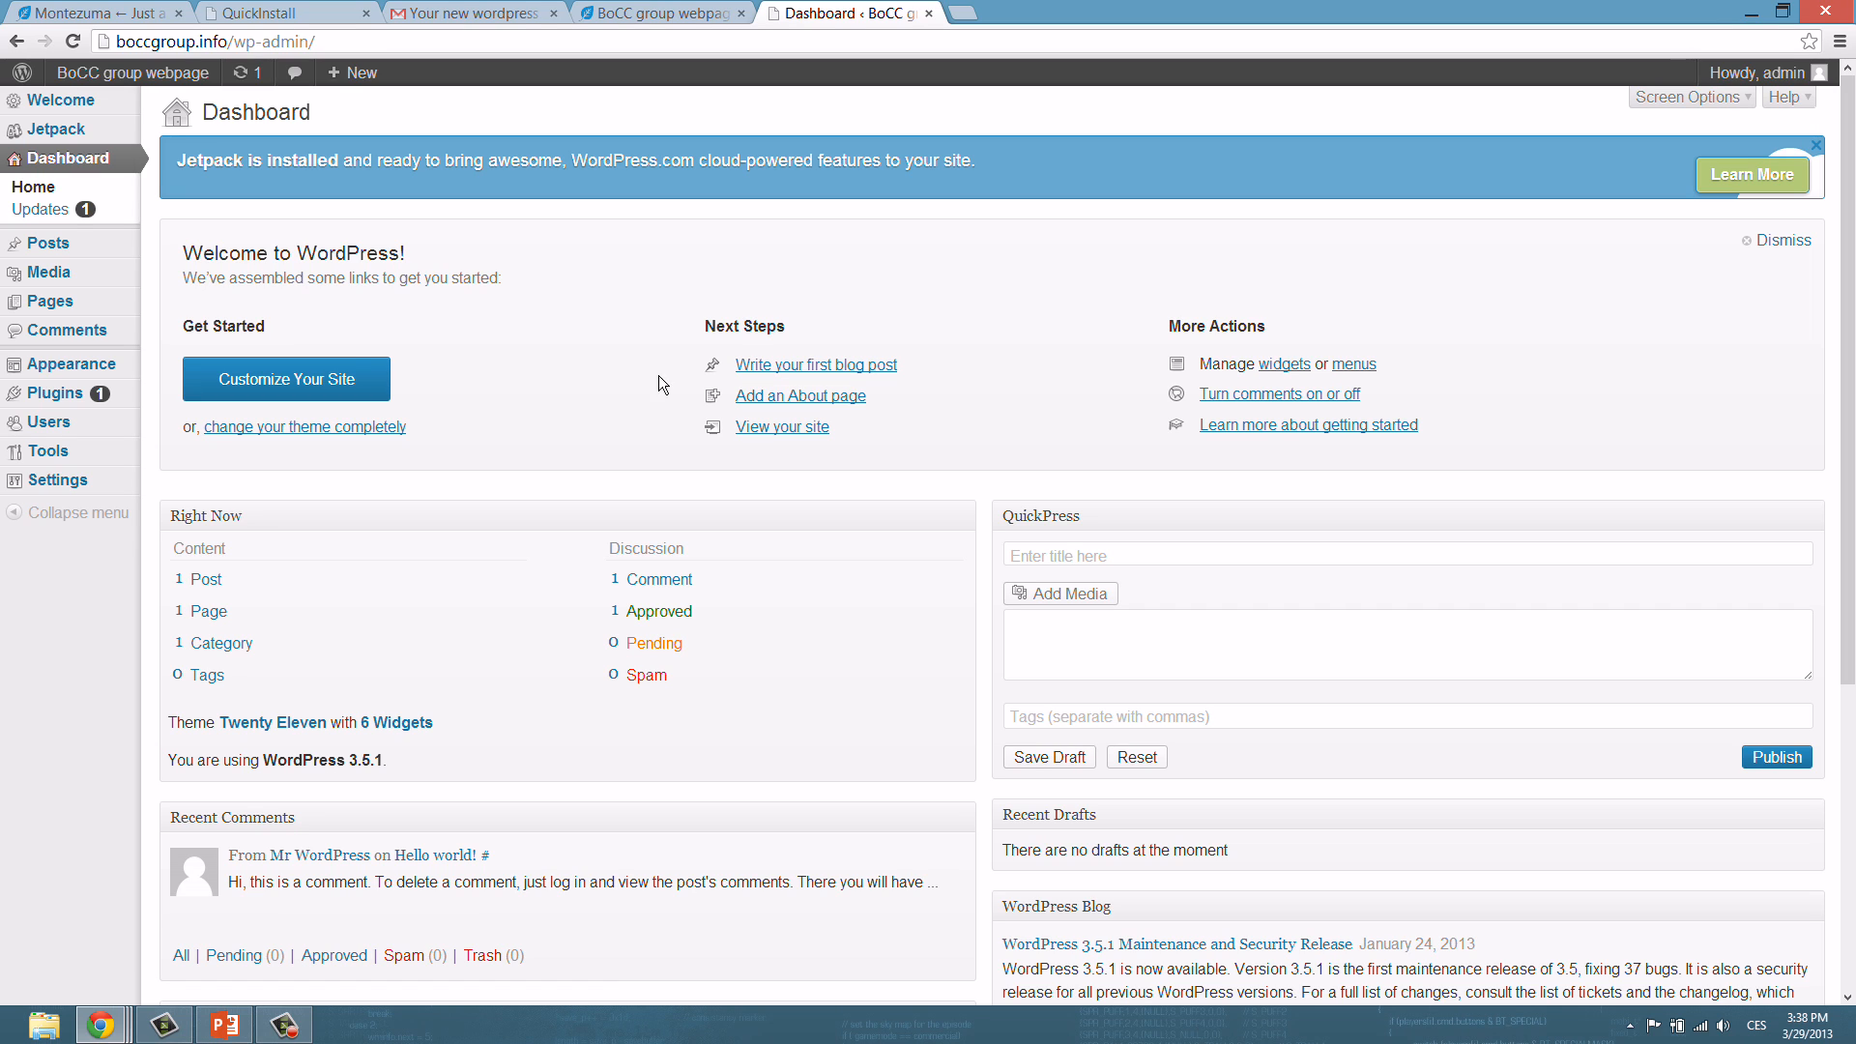
left_click(107, 372)
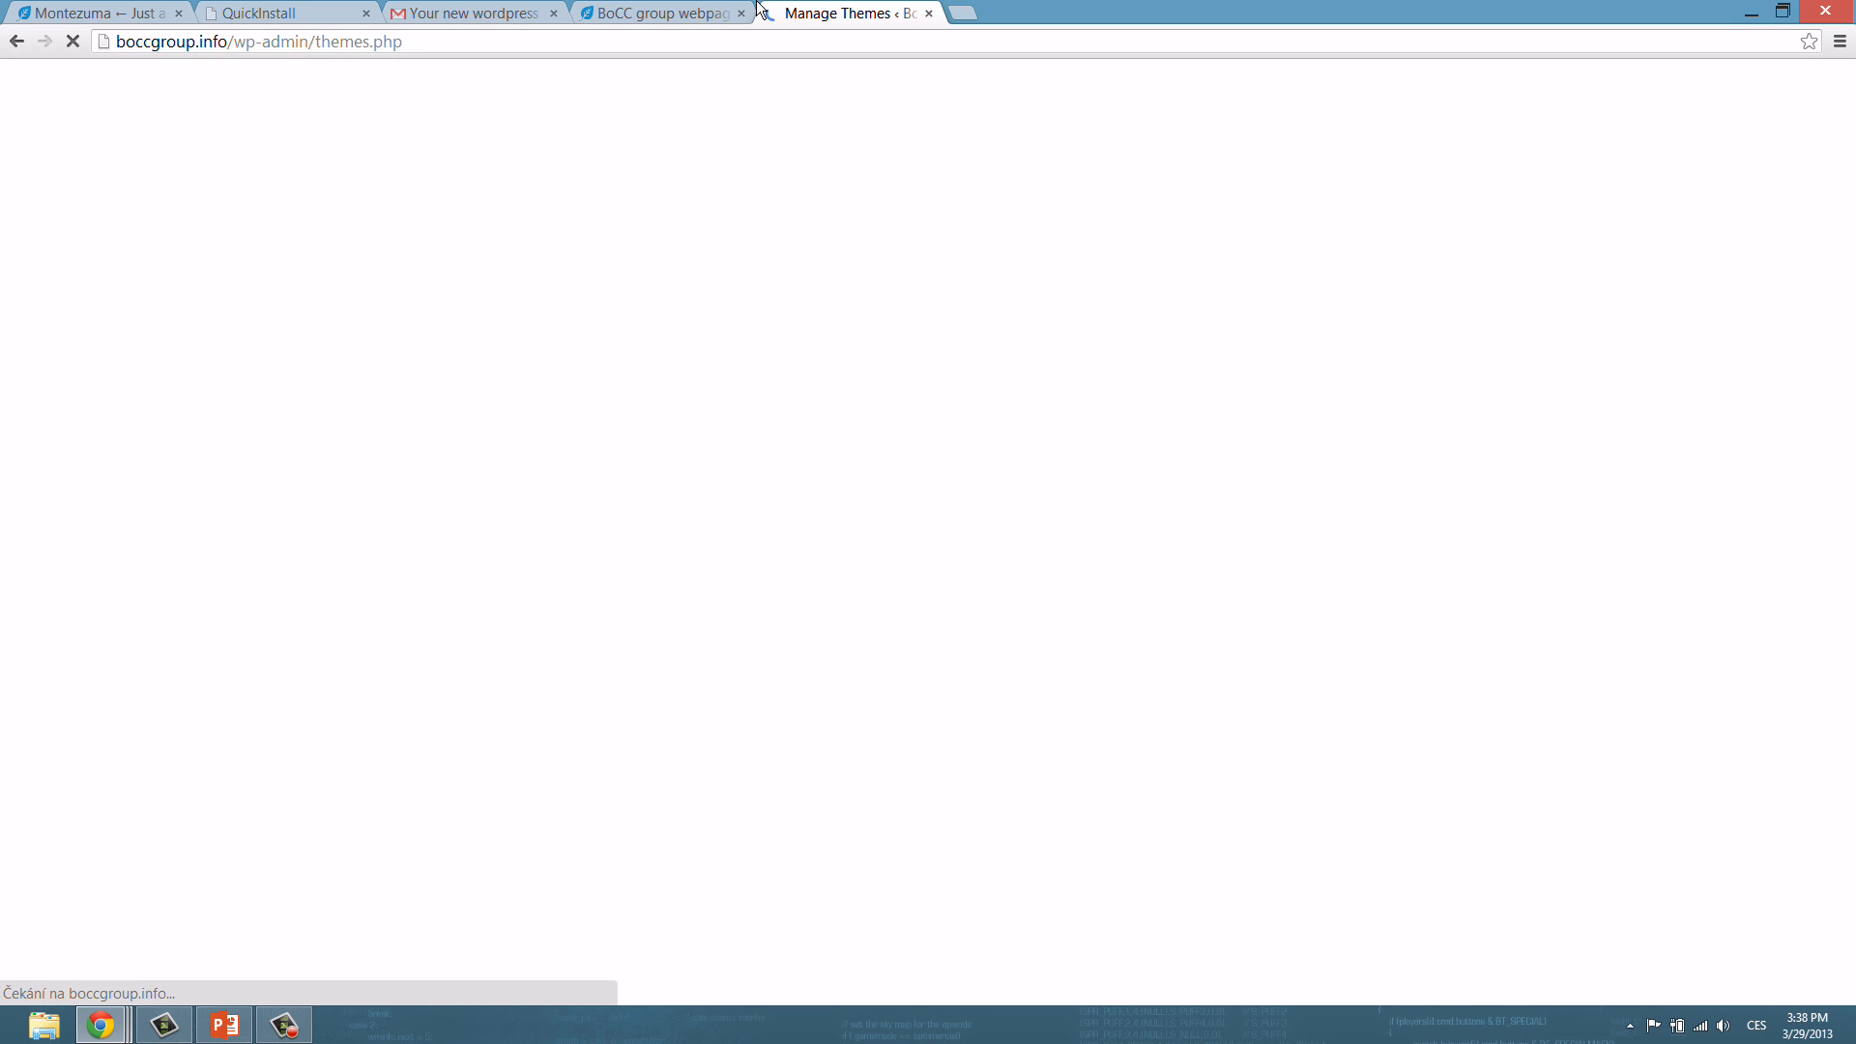
Check the site's front page, then open the Install Themes tab under Manage Themes.
left_click(689, 12)
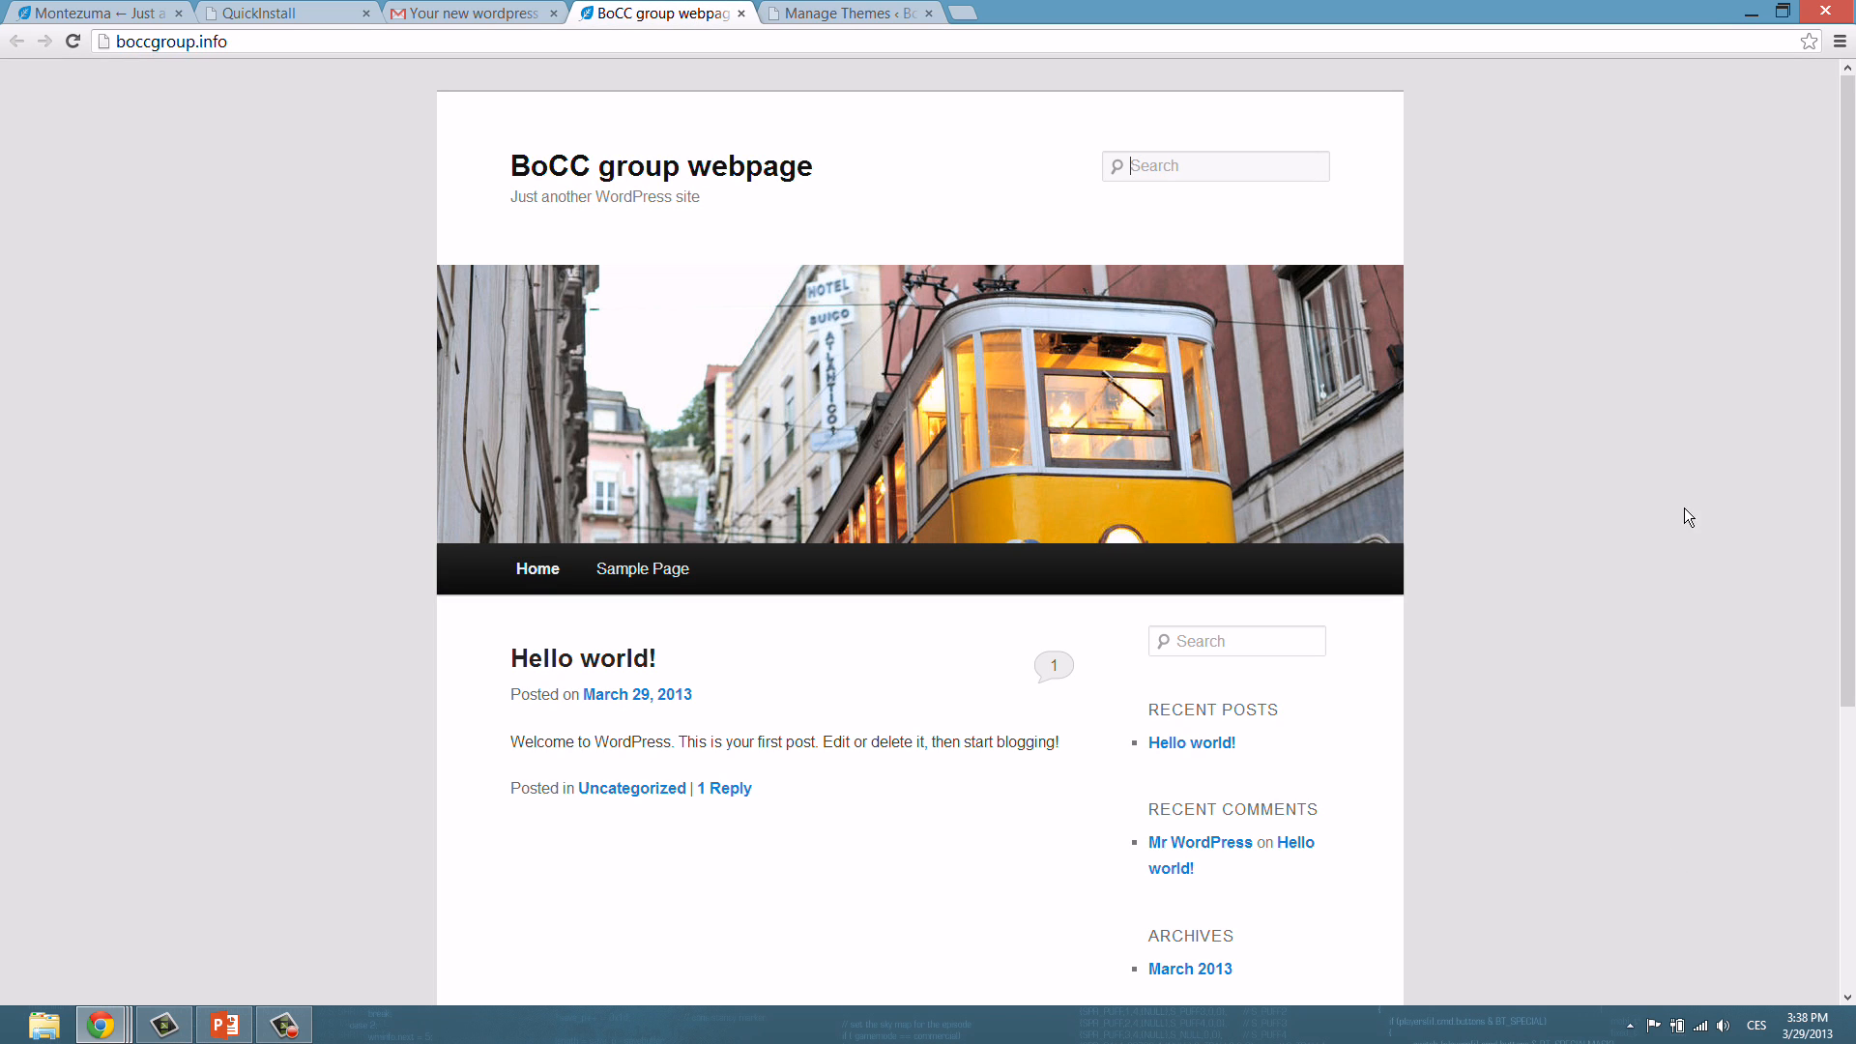
left_click(801, 10)
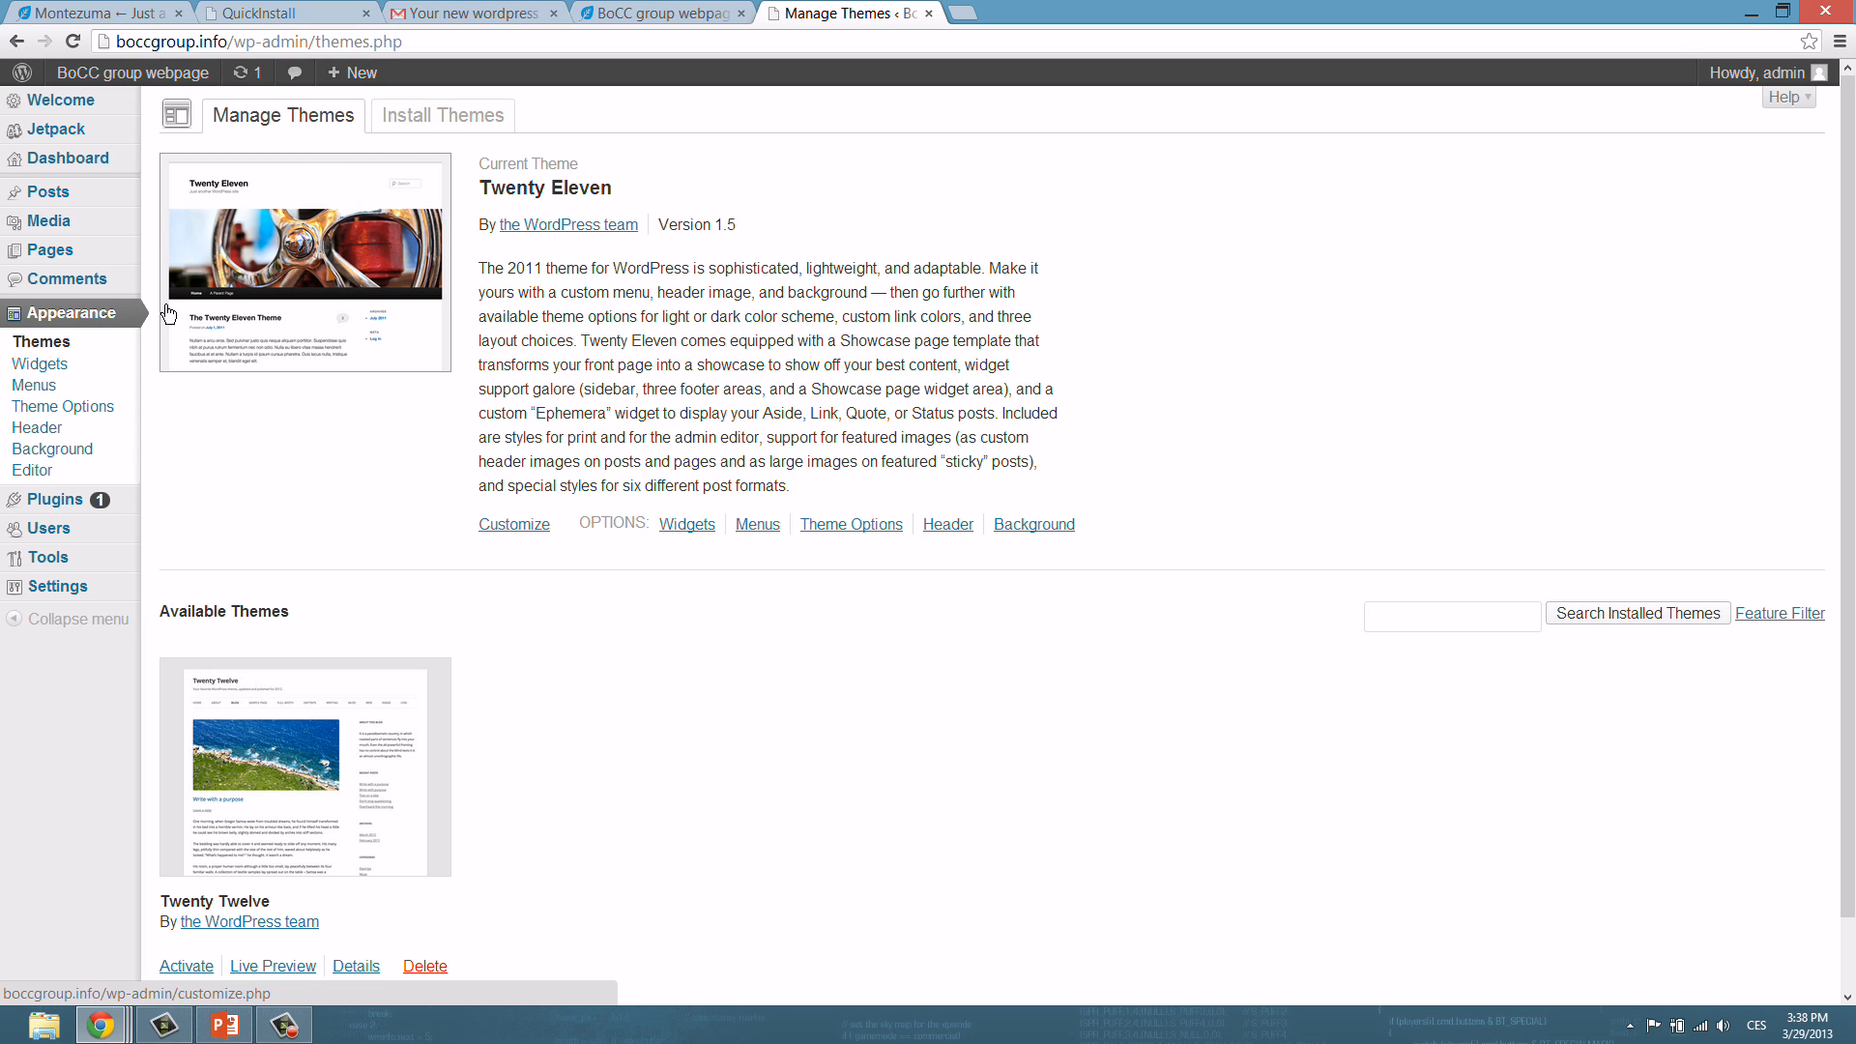
left_click(398, 129)
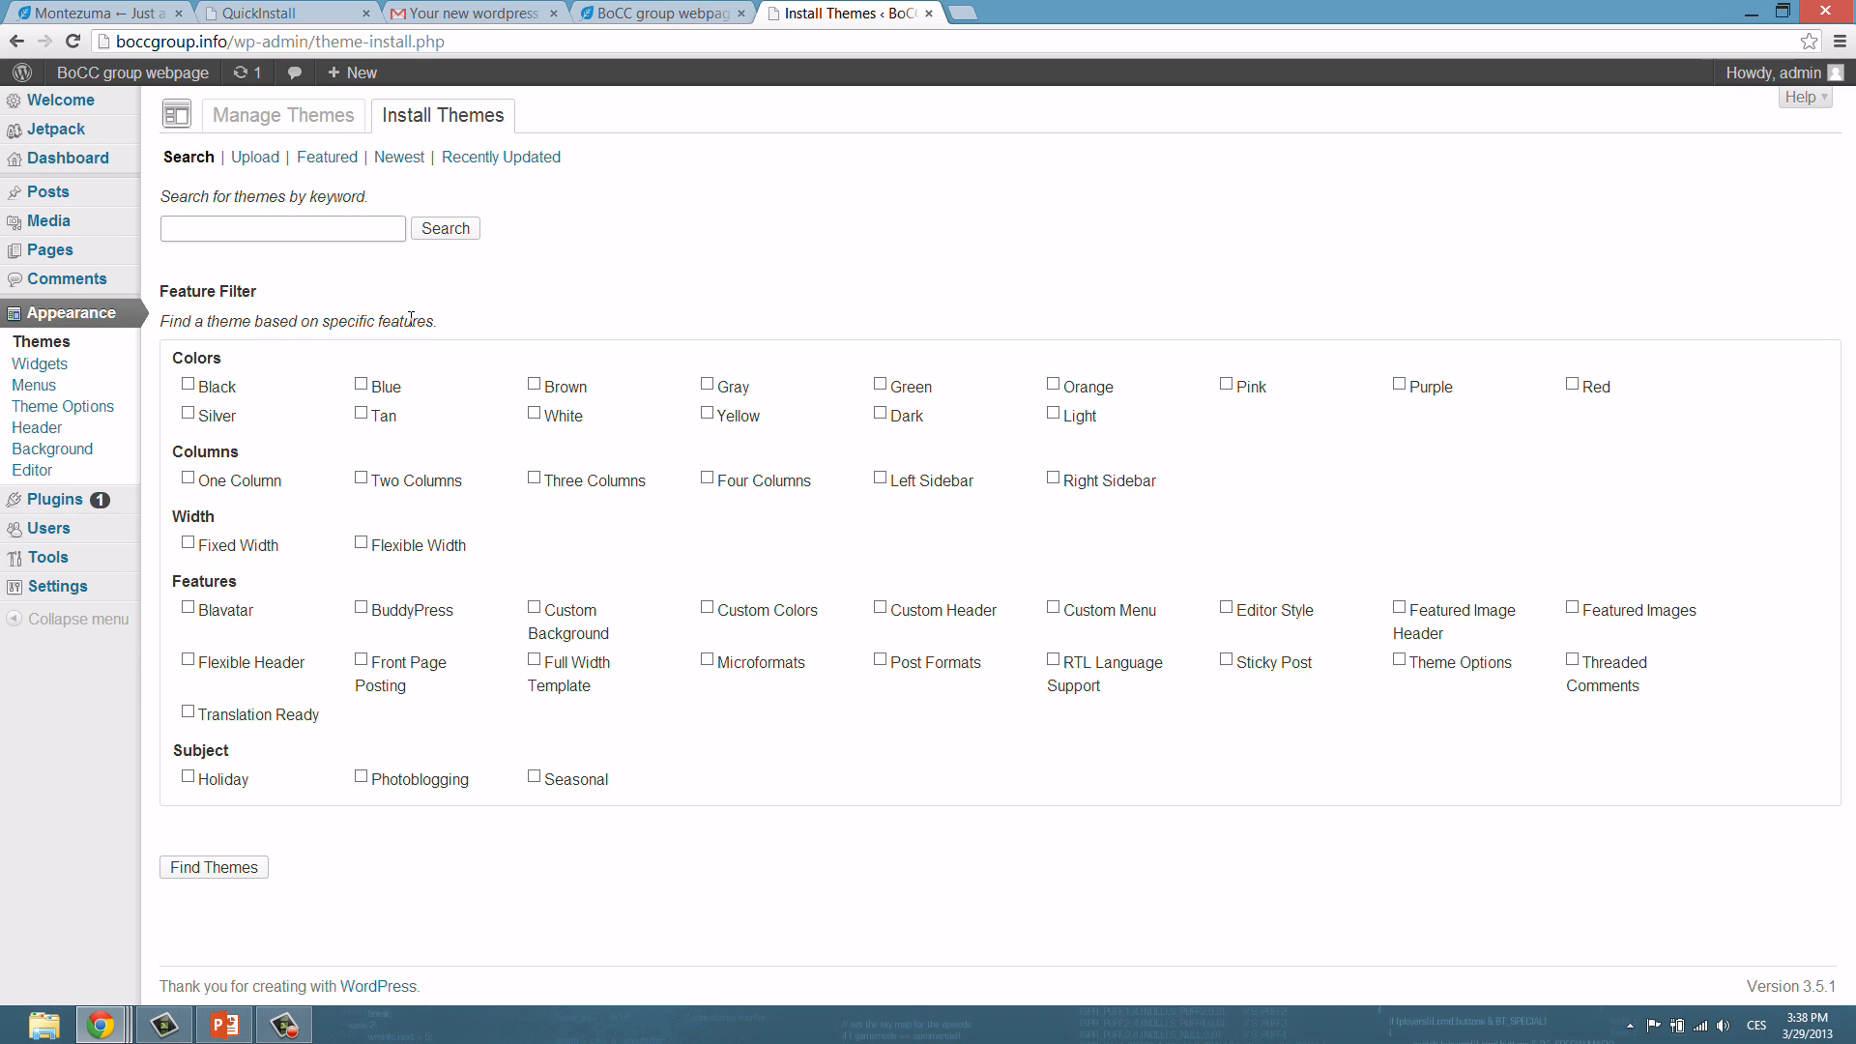
List the Featured themes and install Montezuma.
left_click(348, 162)
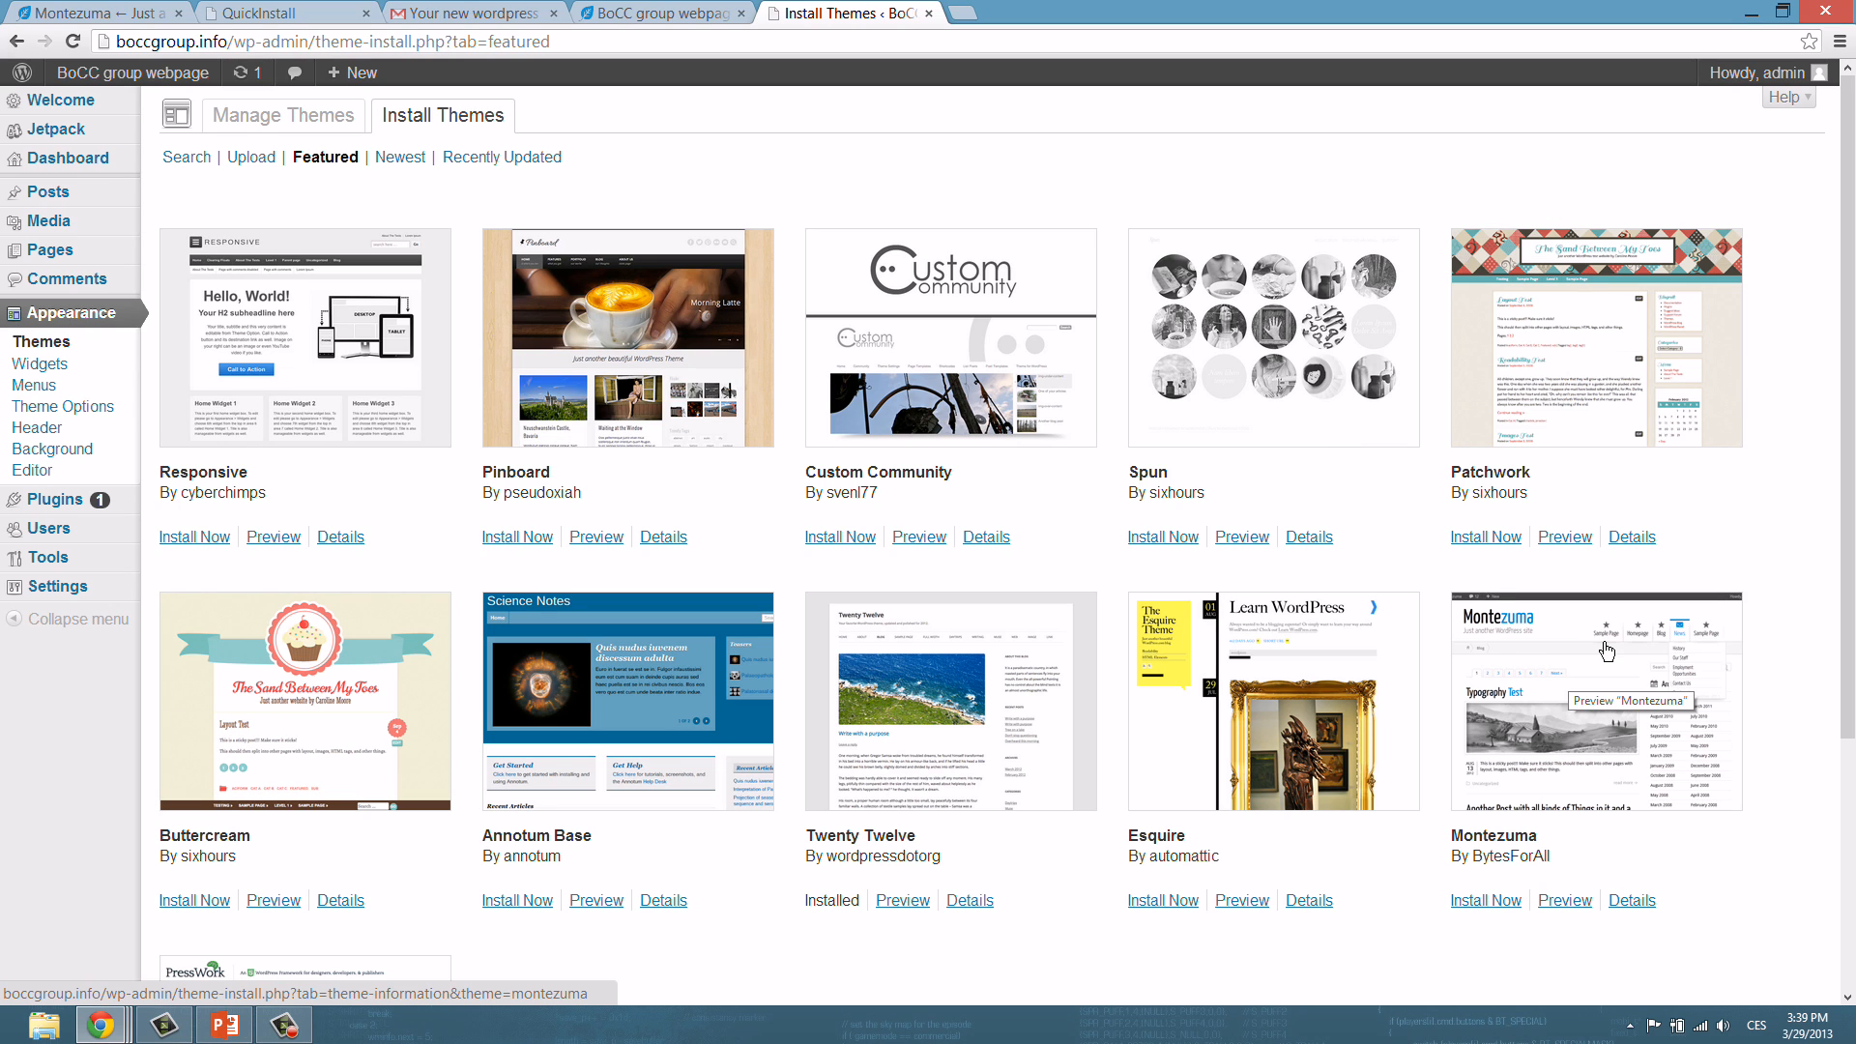
left_click(1495, 904)
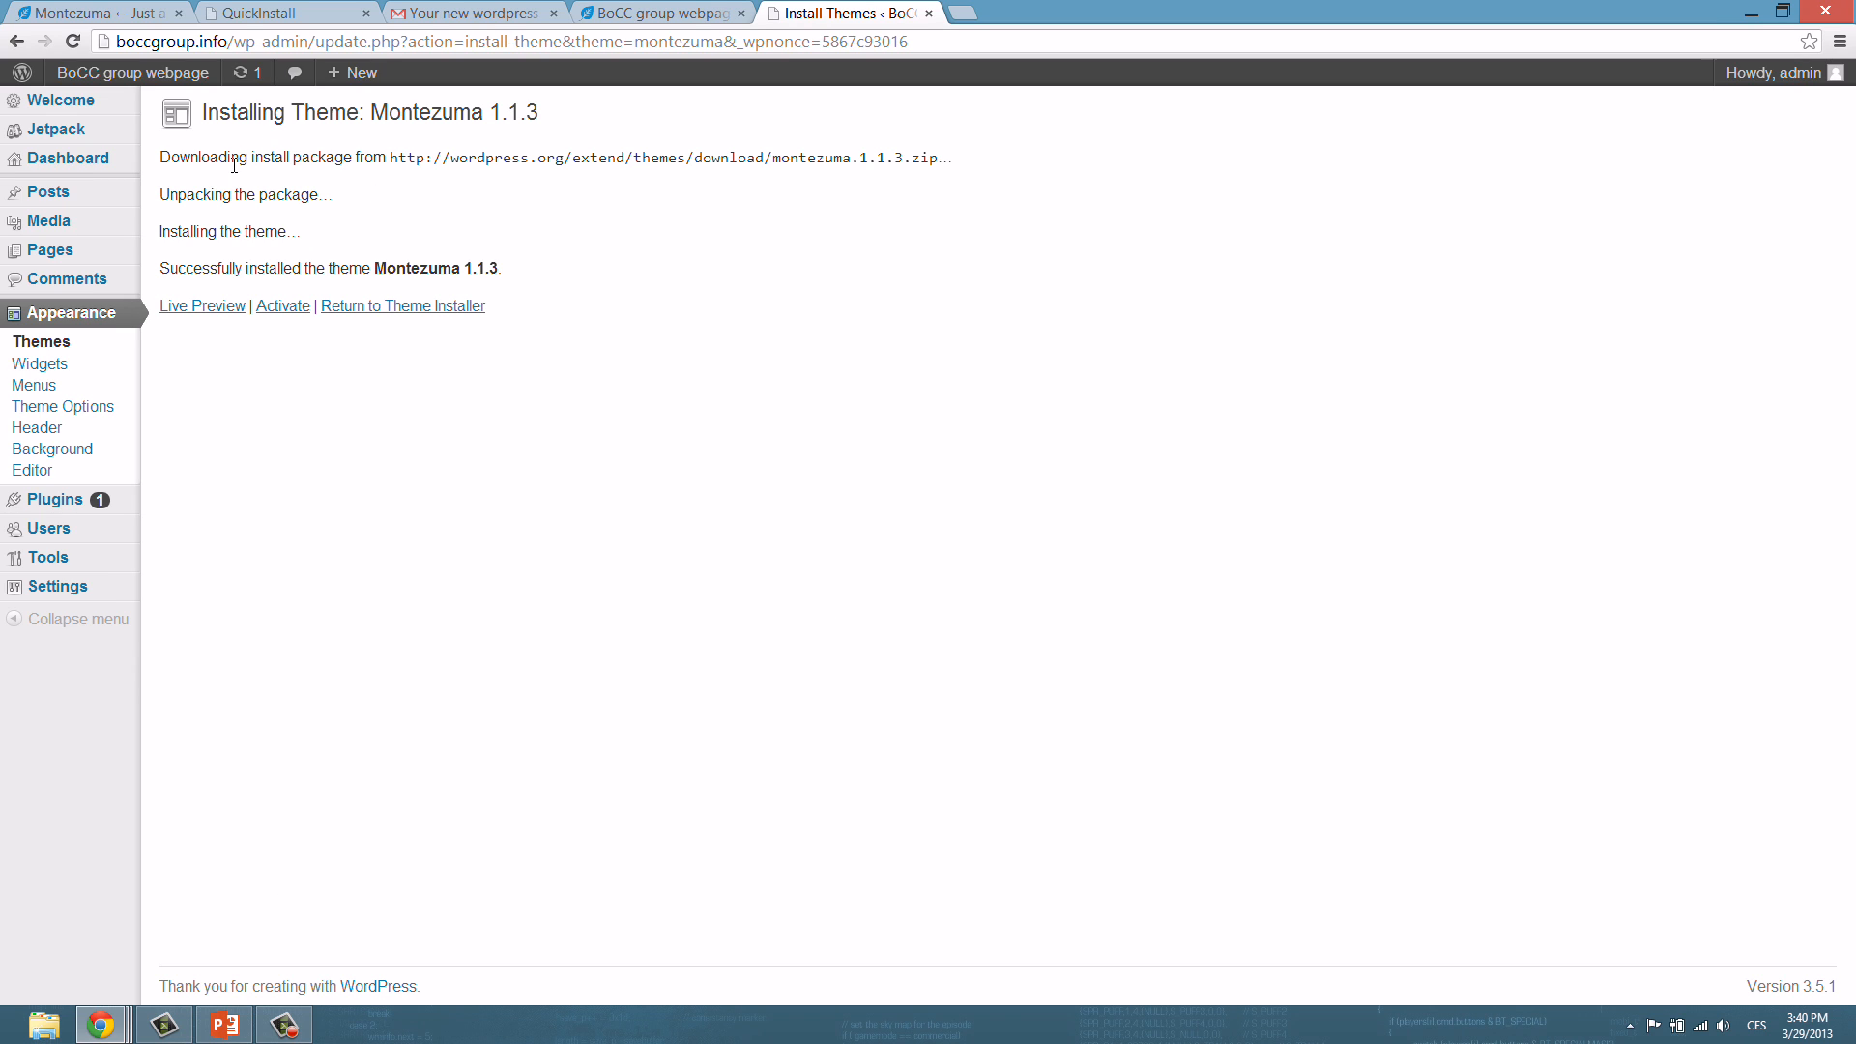
Activate the newly installed Montezuma 1.1.3 theme from the installation success page.
left_click_drag(246, 268, 362, 269)
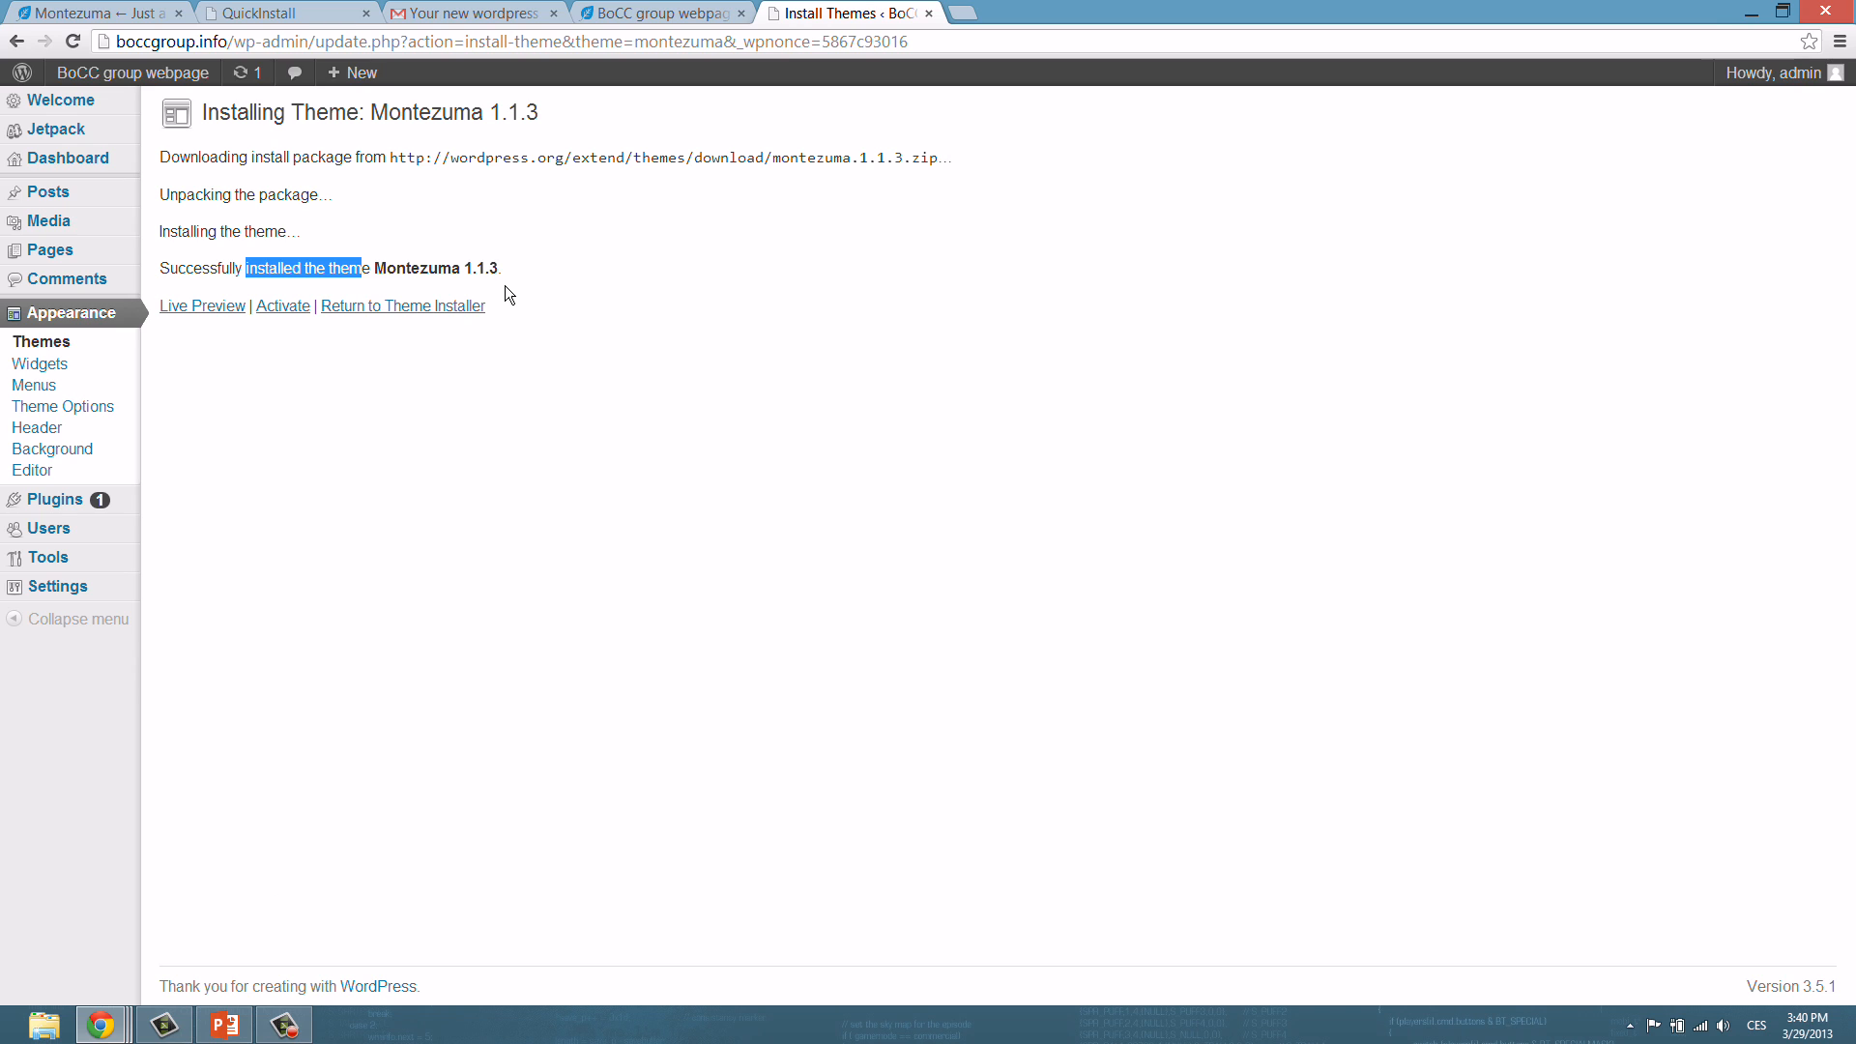
left_click(284, 308)
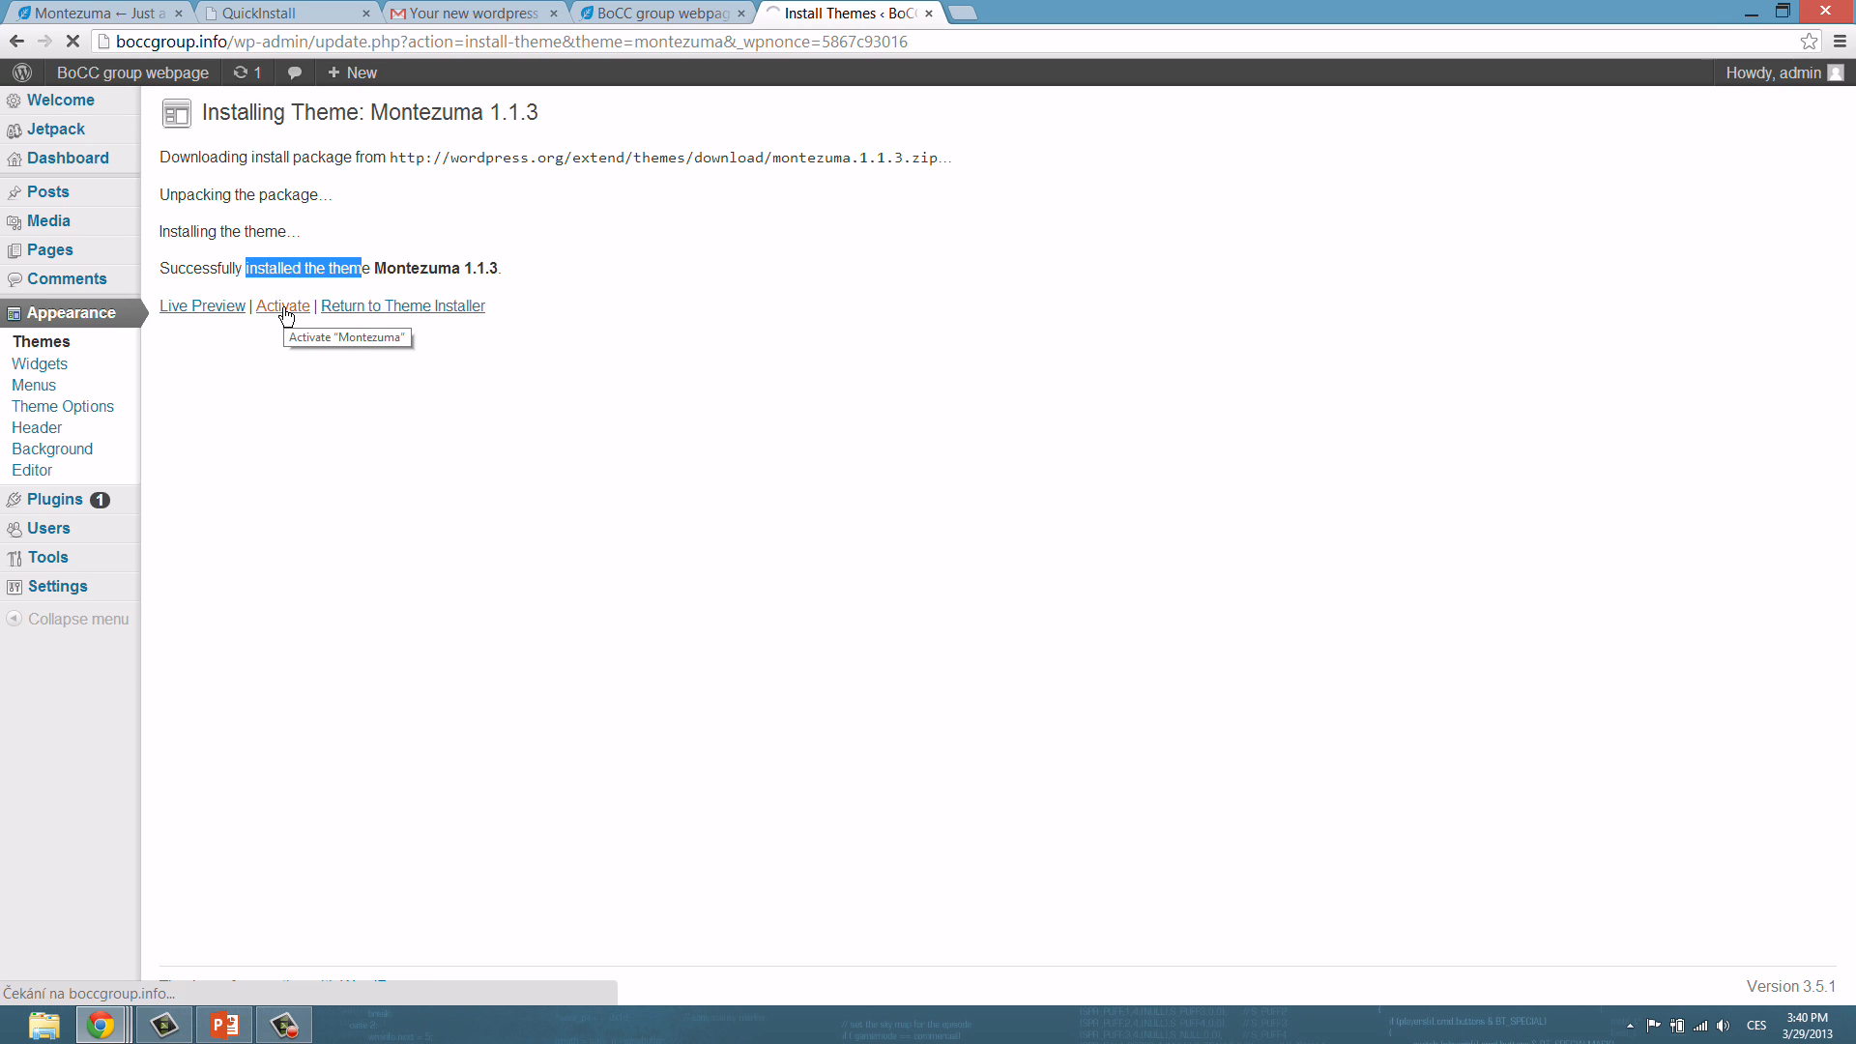